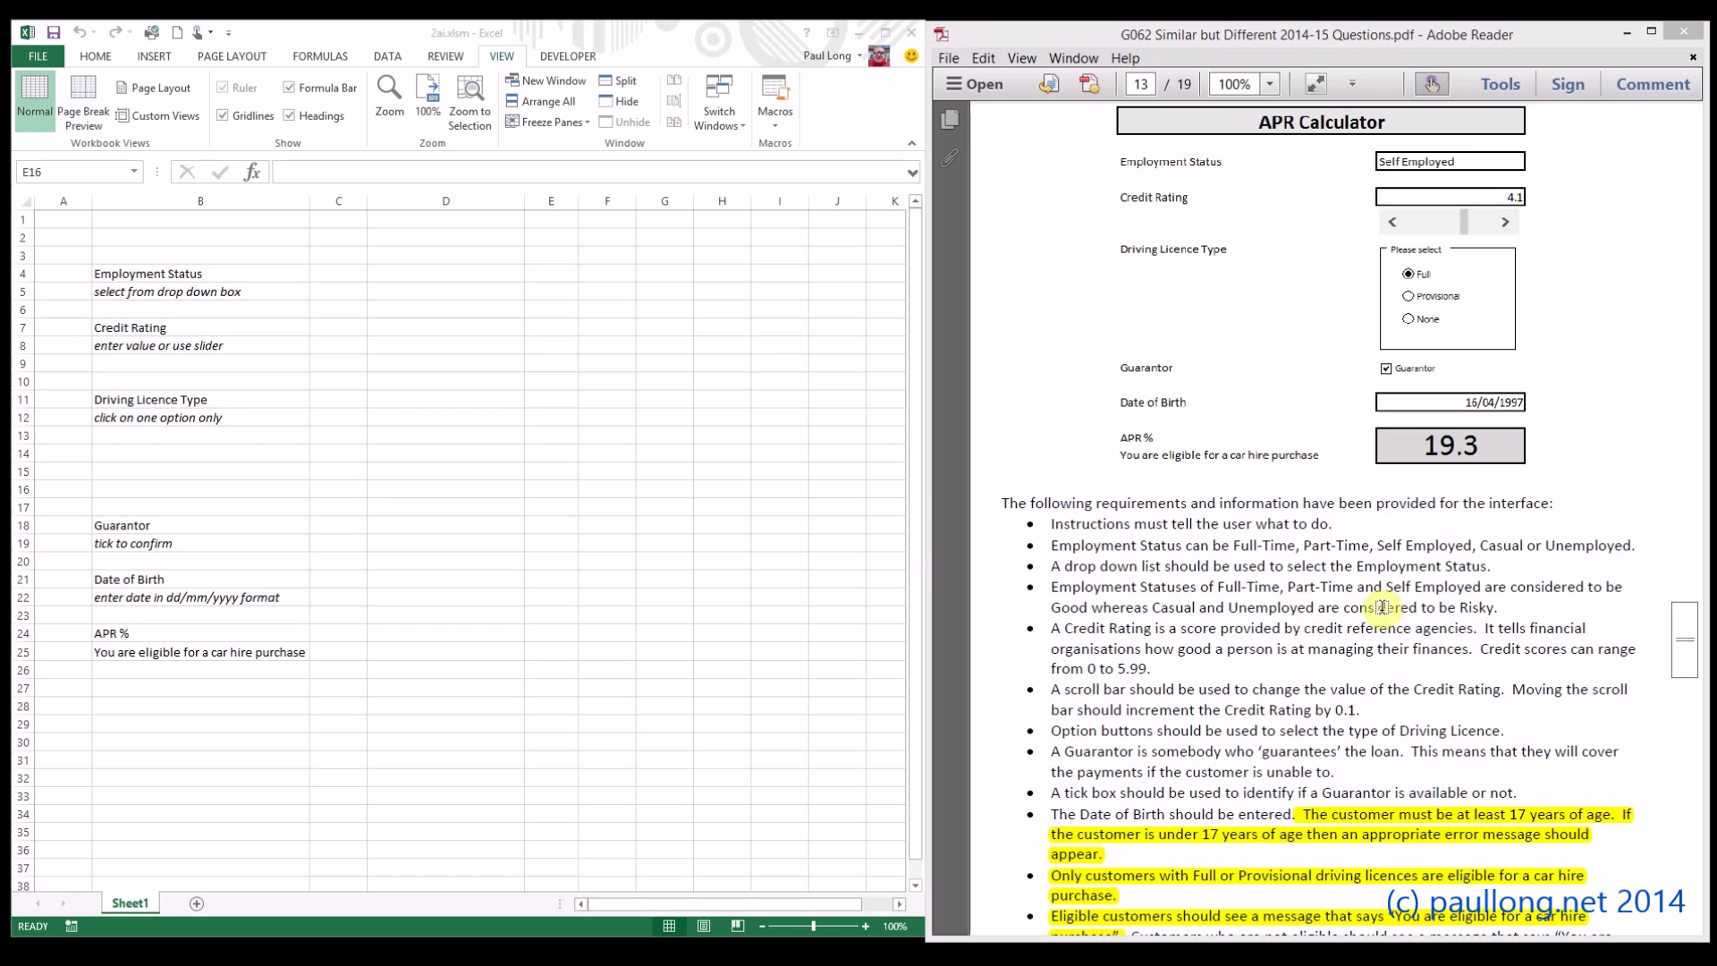
Review the instruction cells B5, B8 and B12 in the spreadsheet
mouse_move(1682, 631)
mouse_down()
mouse_move(1682, 663)
mouse_move(1683, 640)
mouse_up()
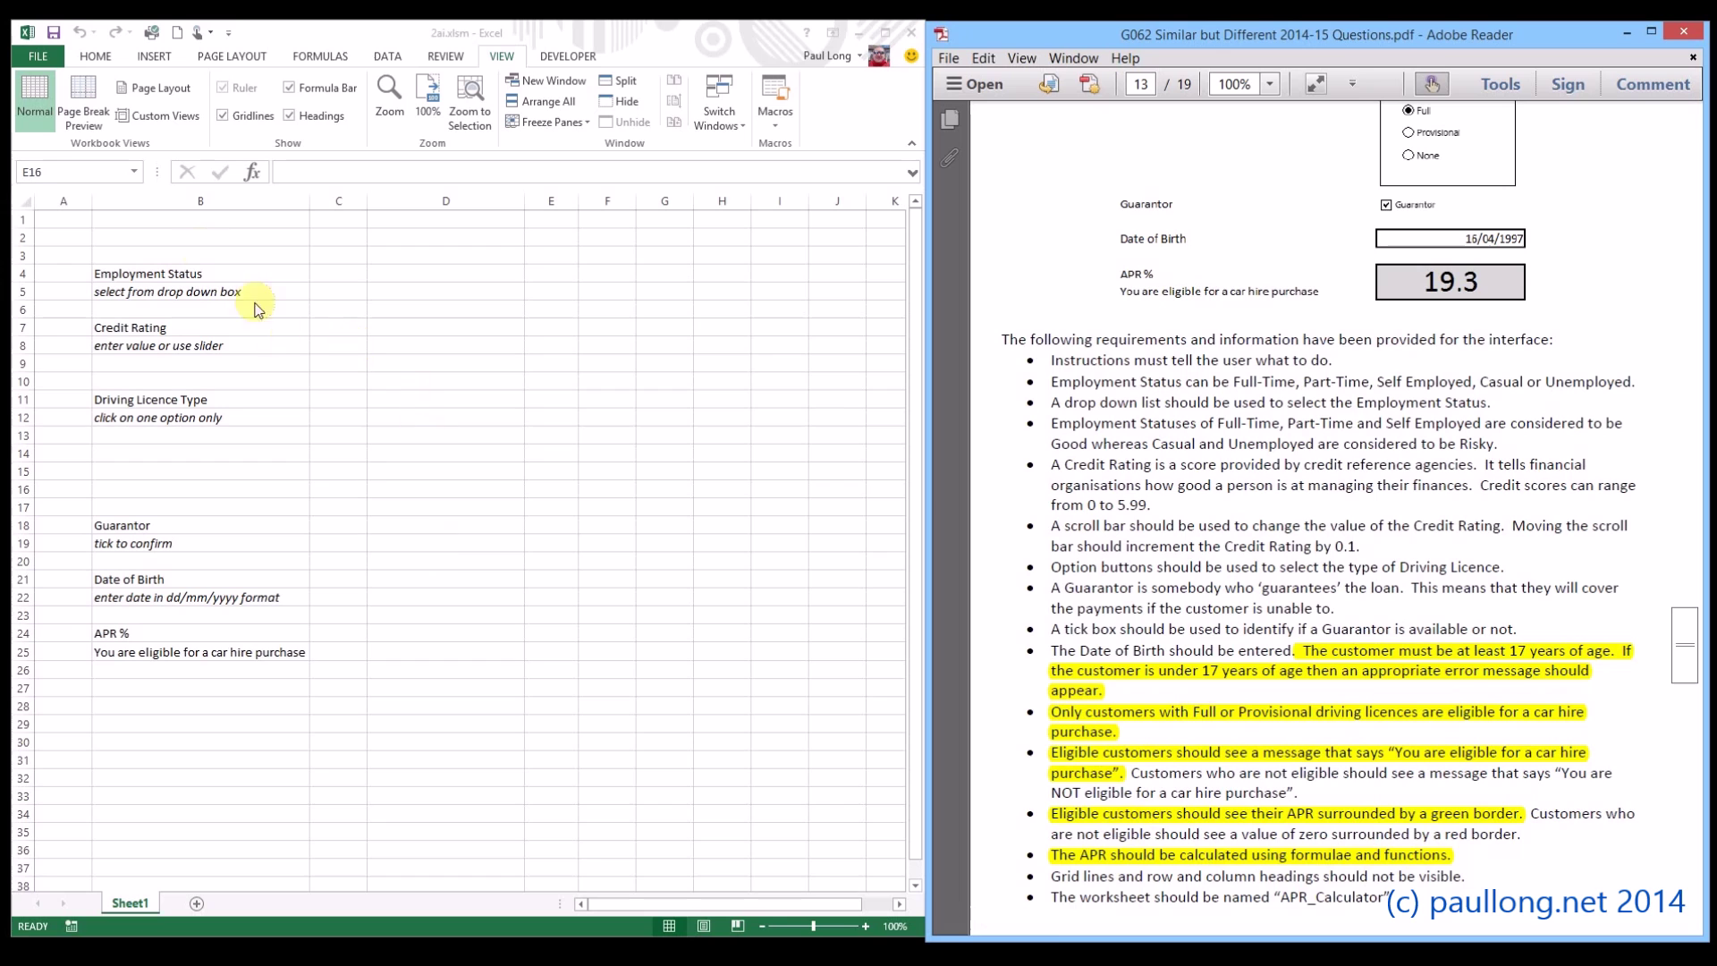
scroll(1285, 465, up, 5)
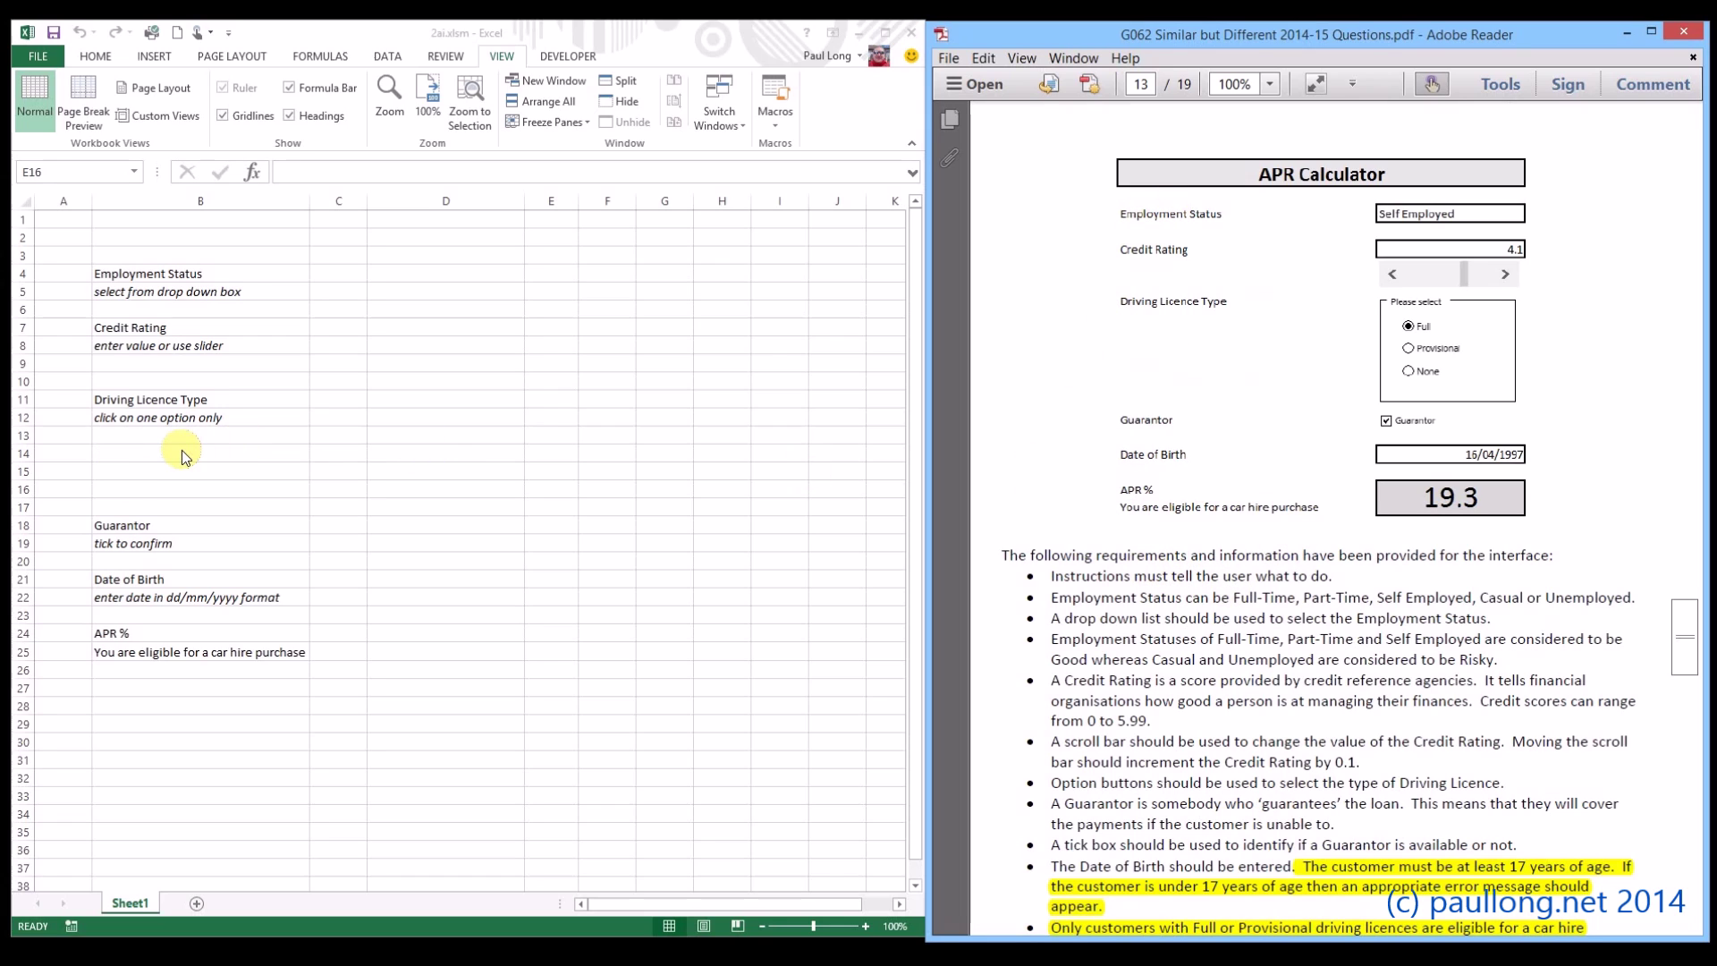
click(164, 303)
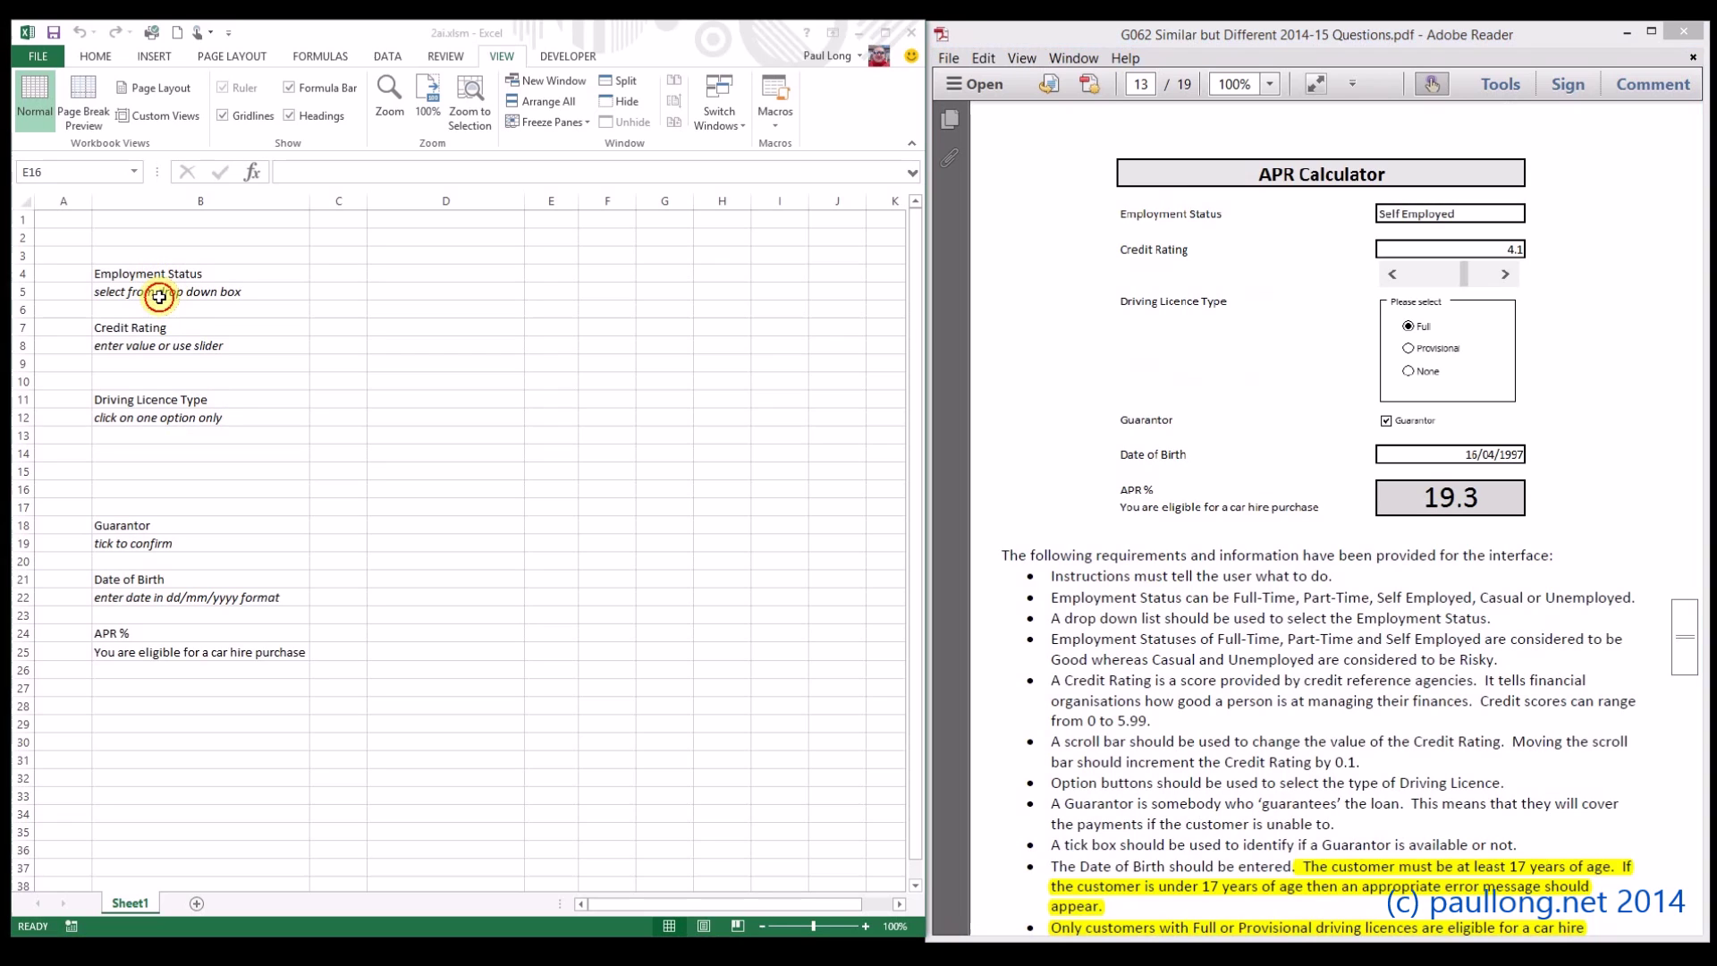
click(170, 295)
click(173, 350)
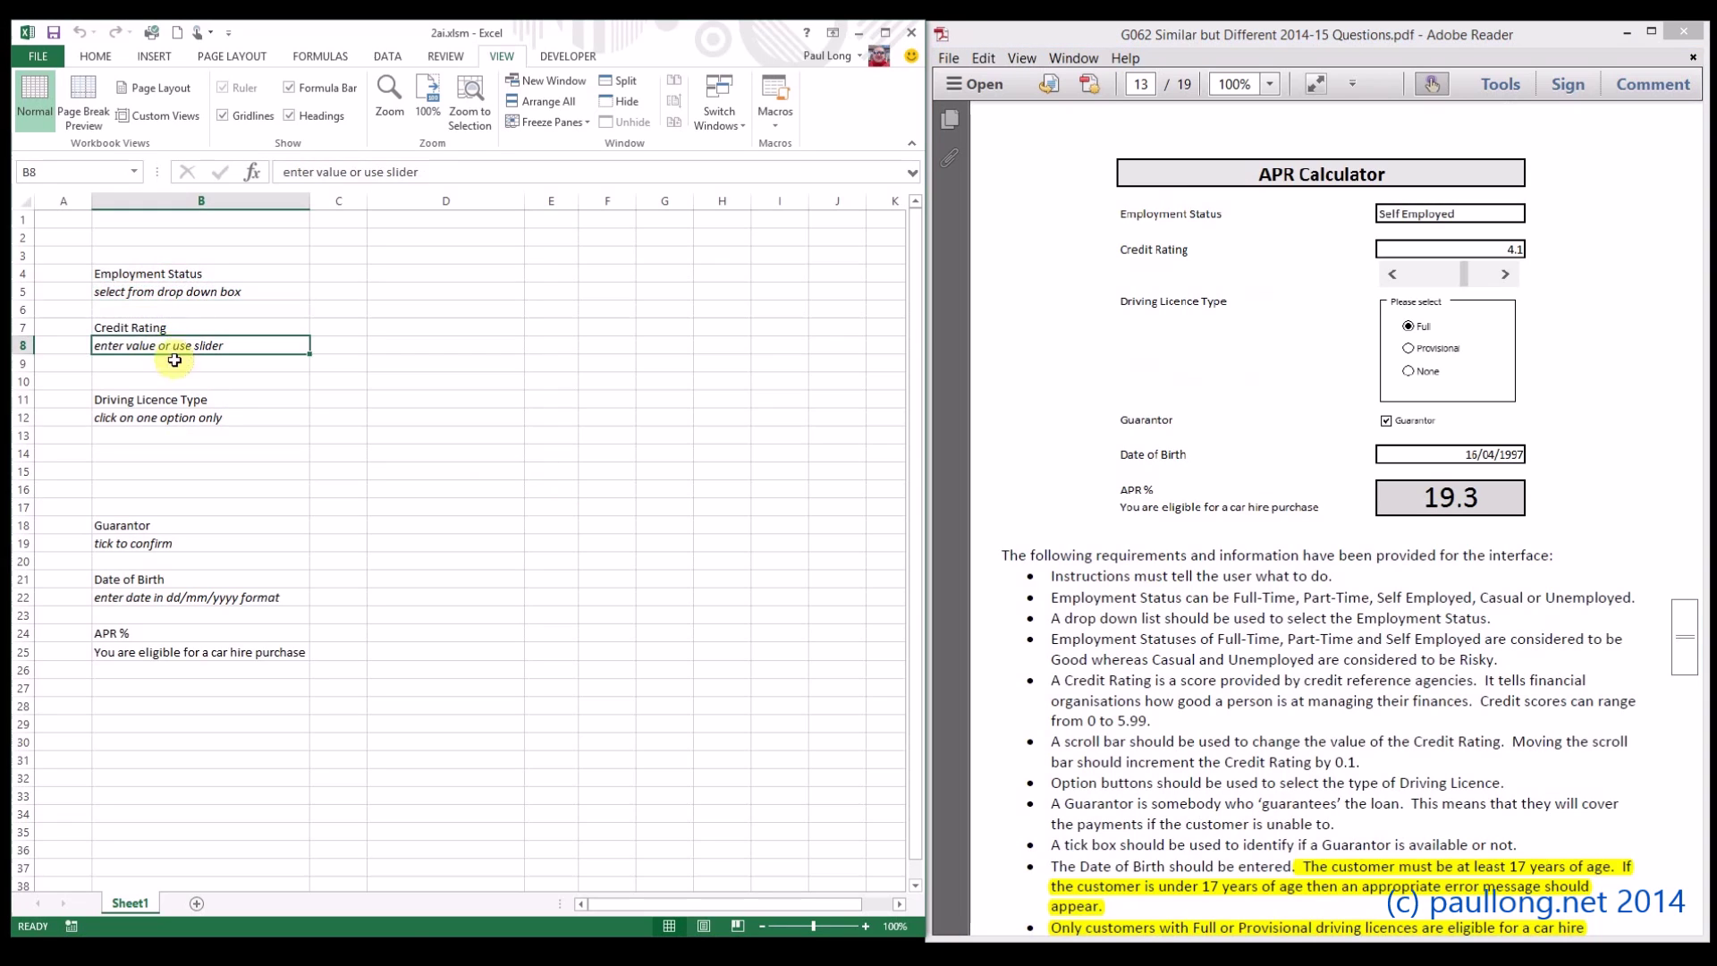
click(184, 421)
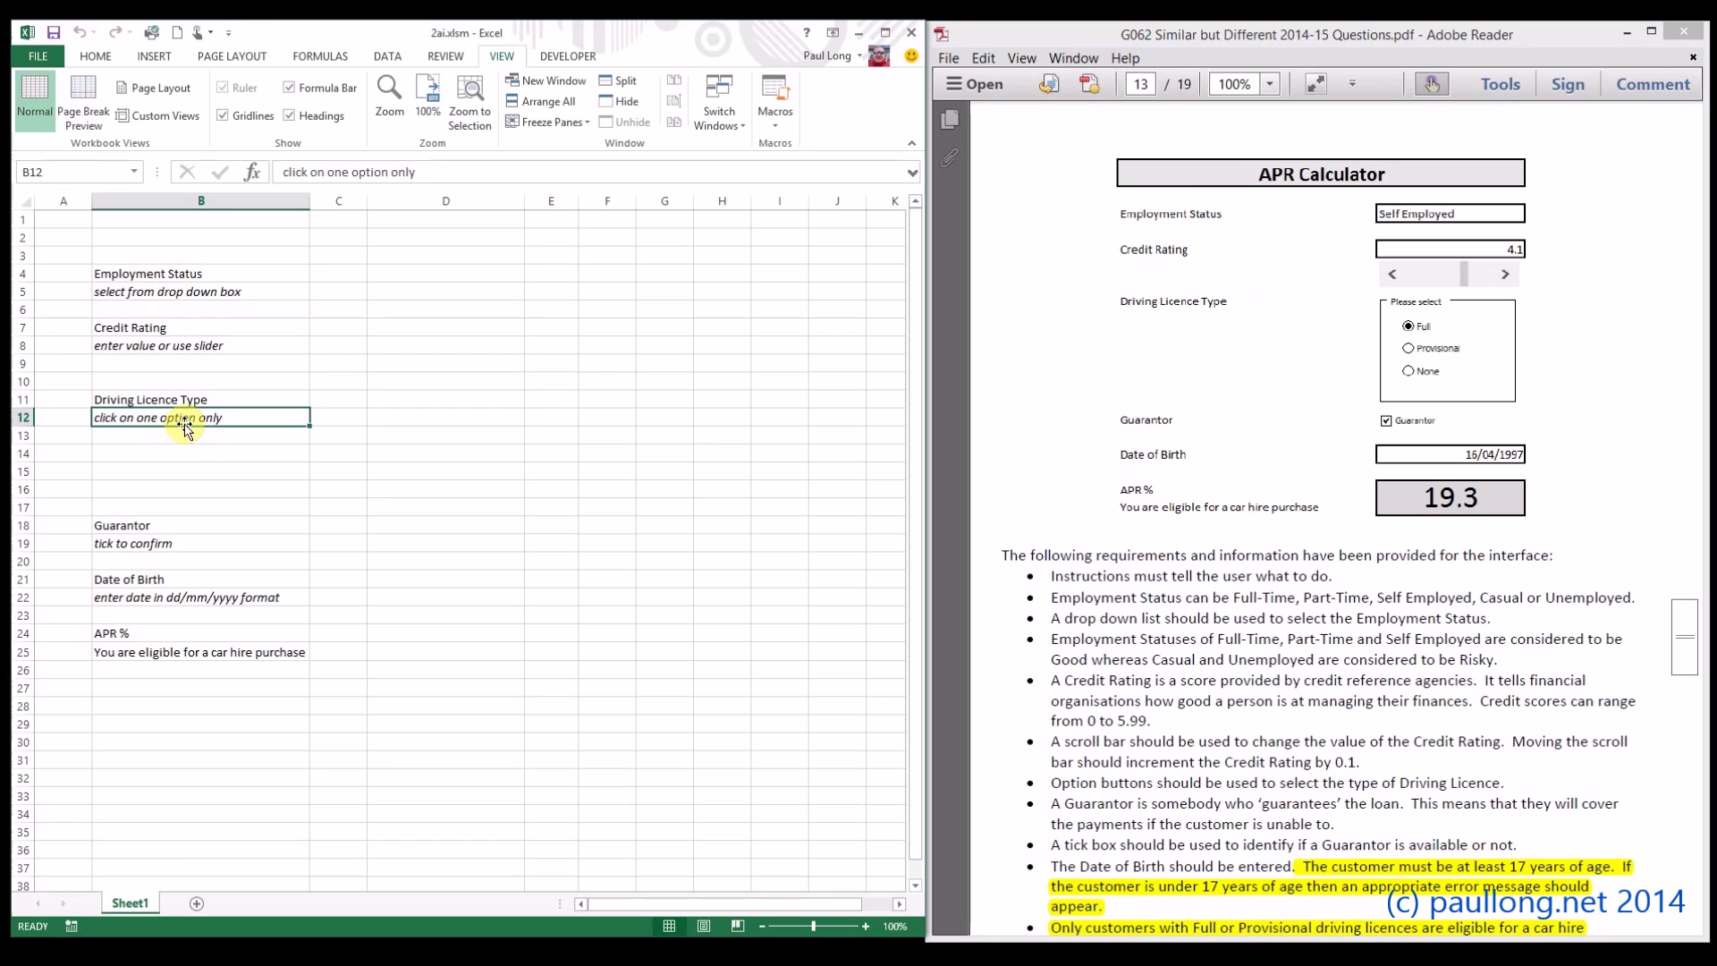
Enter the title 'APR Calculator' in B2 and merge B2:D2 into one cell
click(218, 244)
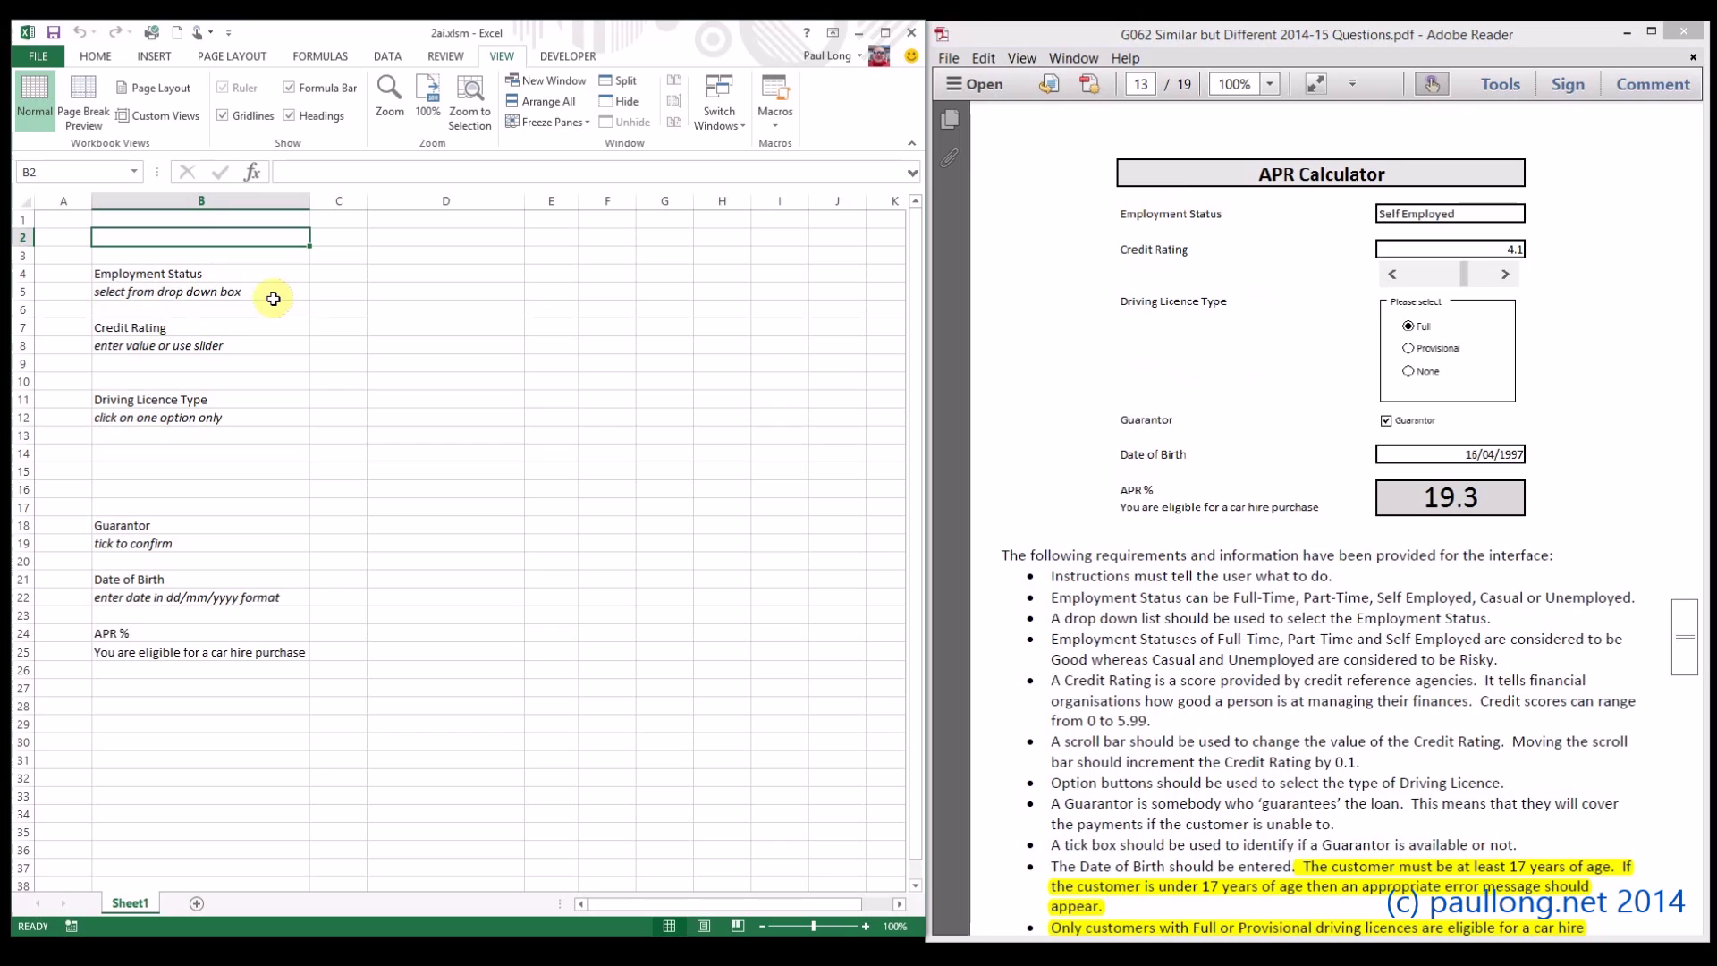
text(APR Calculator)
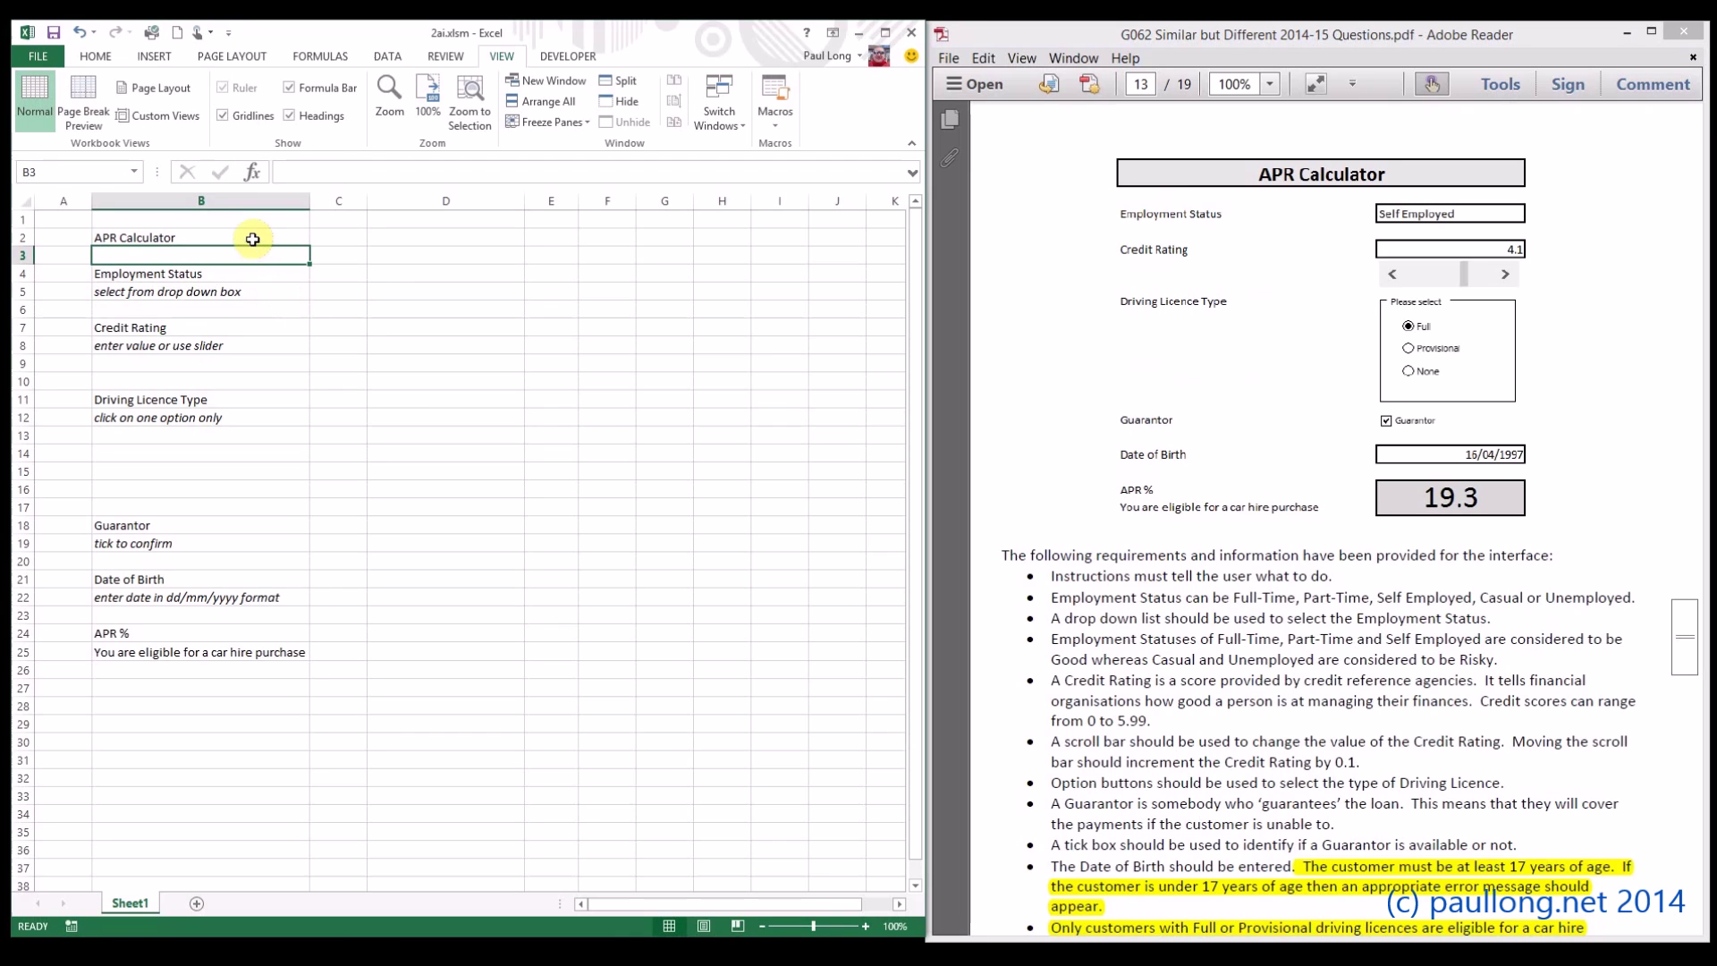
drag(309, 246, 449, 238)
right_click(456, 239)
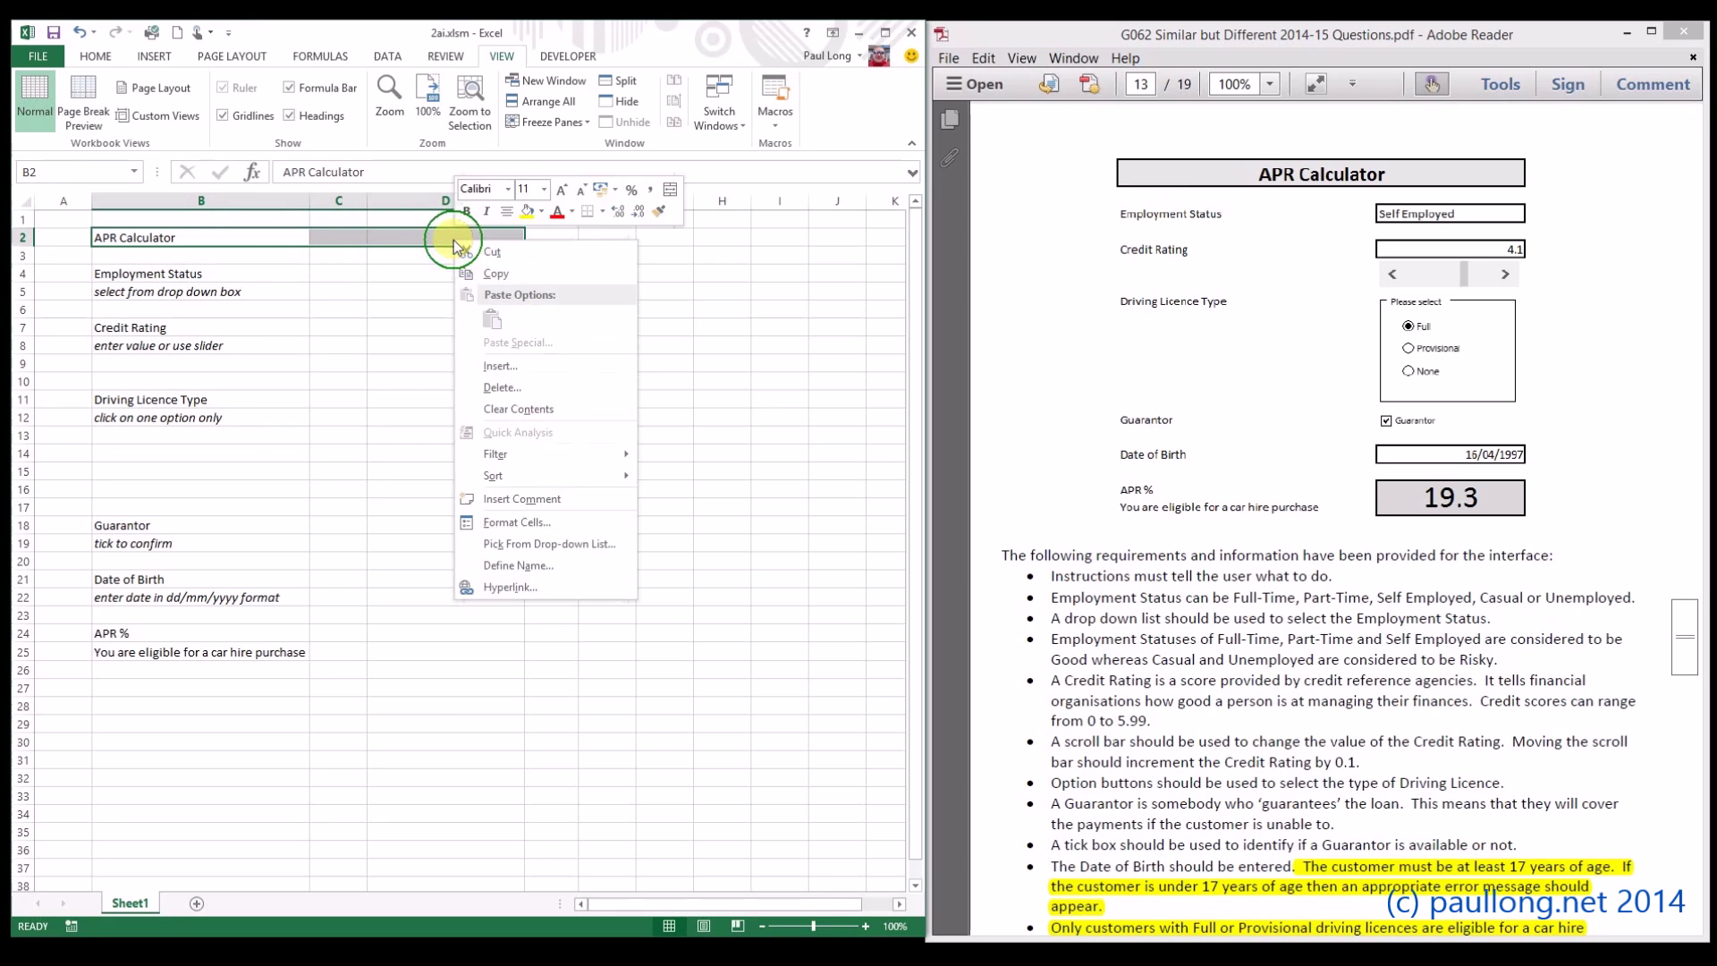
click(512, 522)
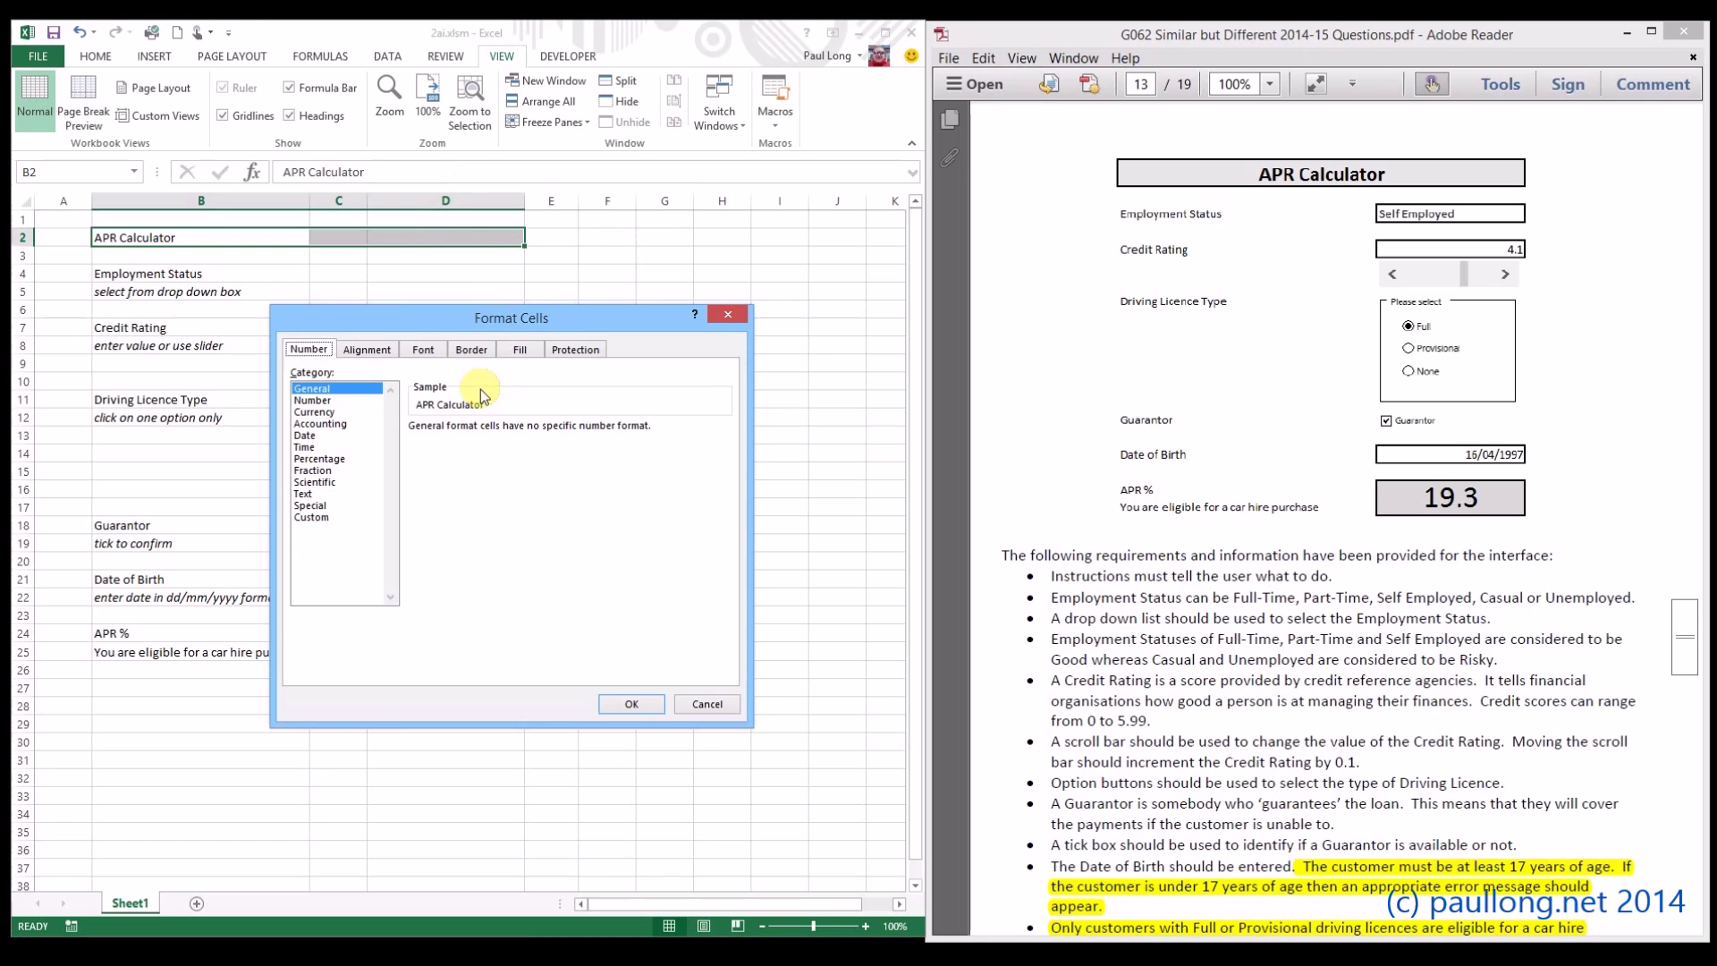
click(386, 354)
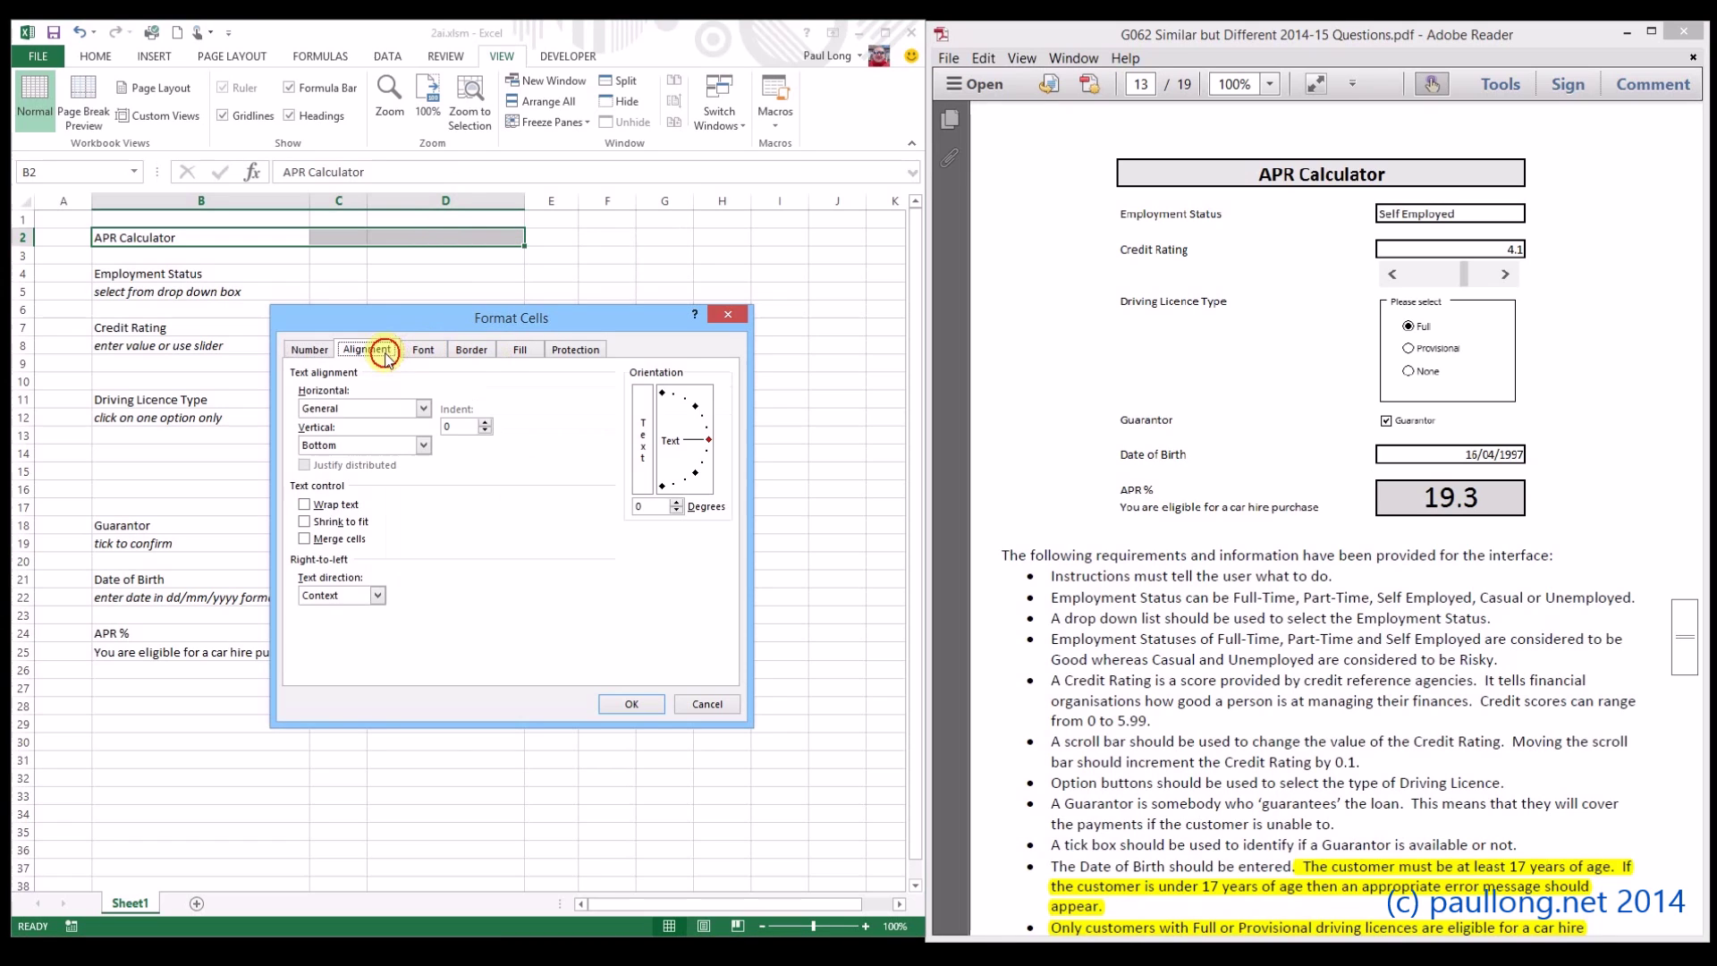
click(338, 538)
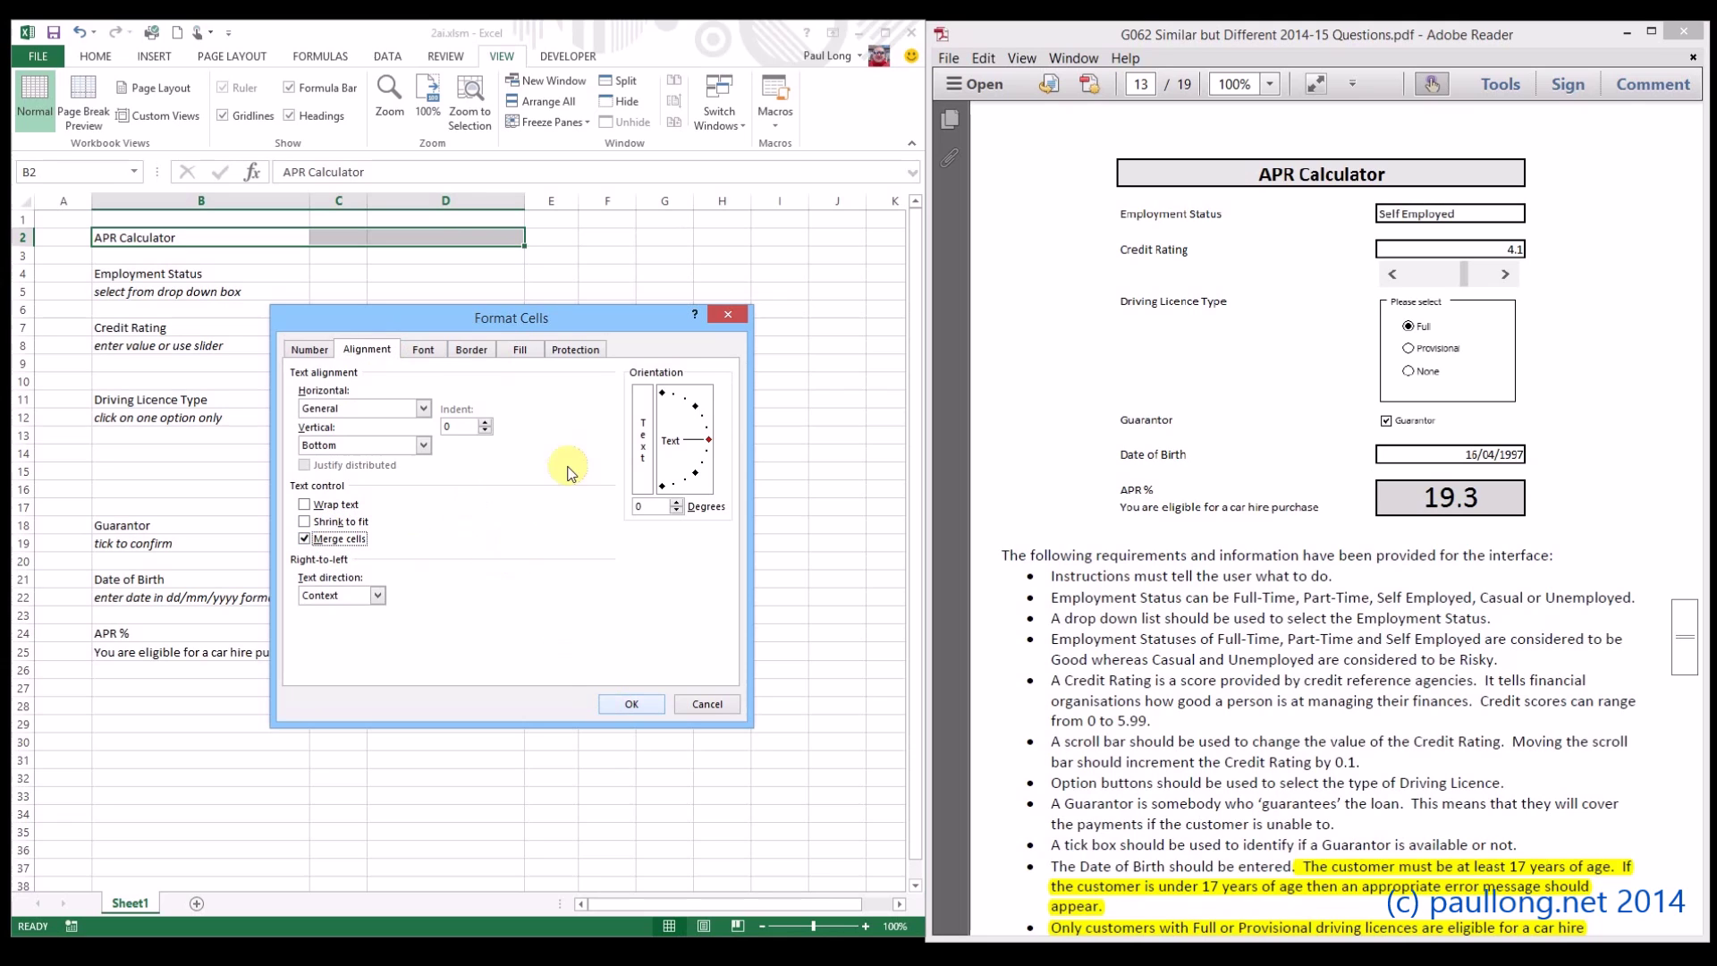
Give the merged title a thick outline border and a light grey fill
click(474, 348)
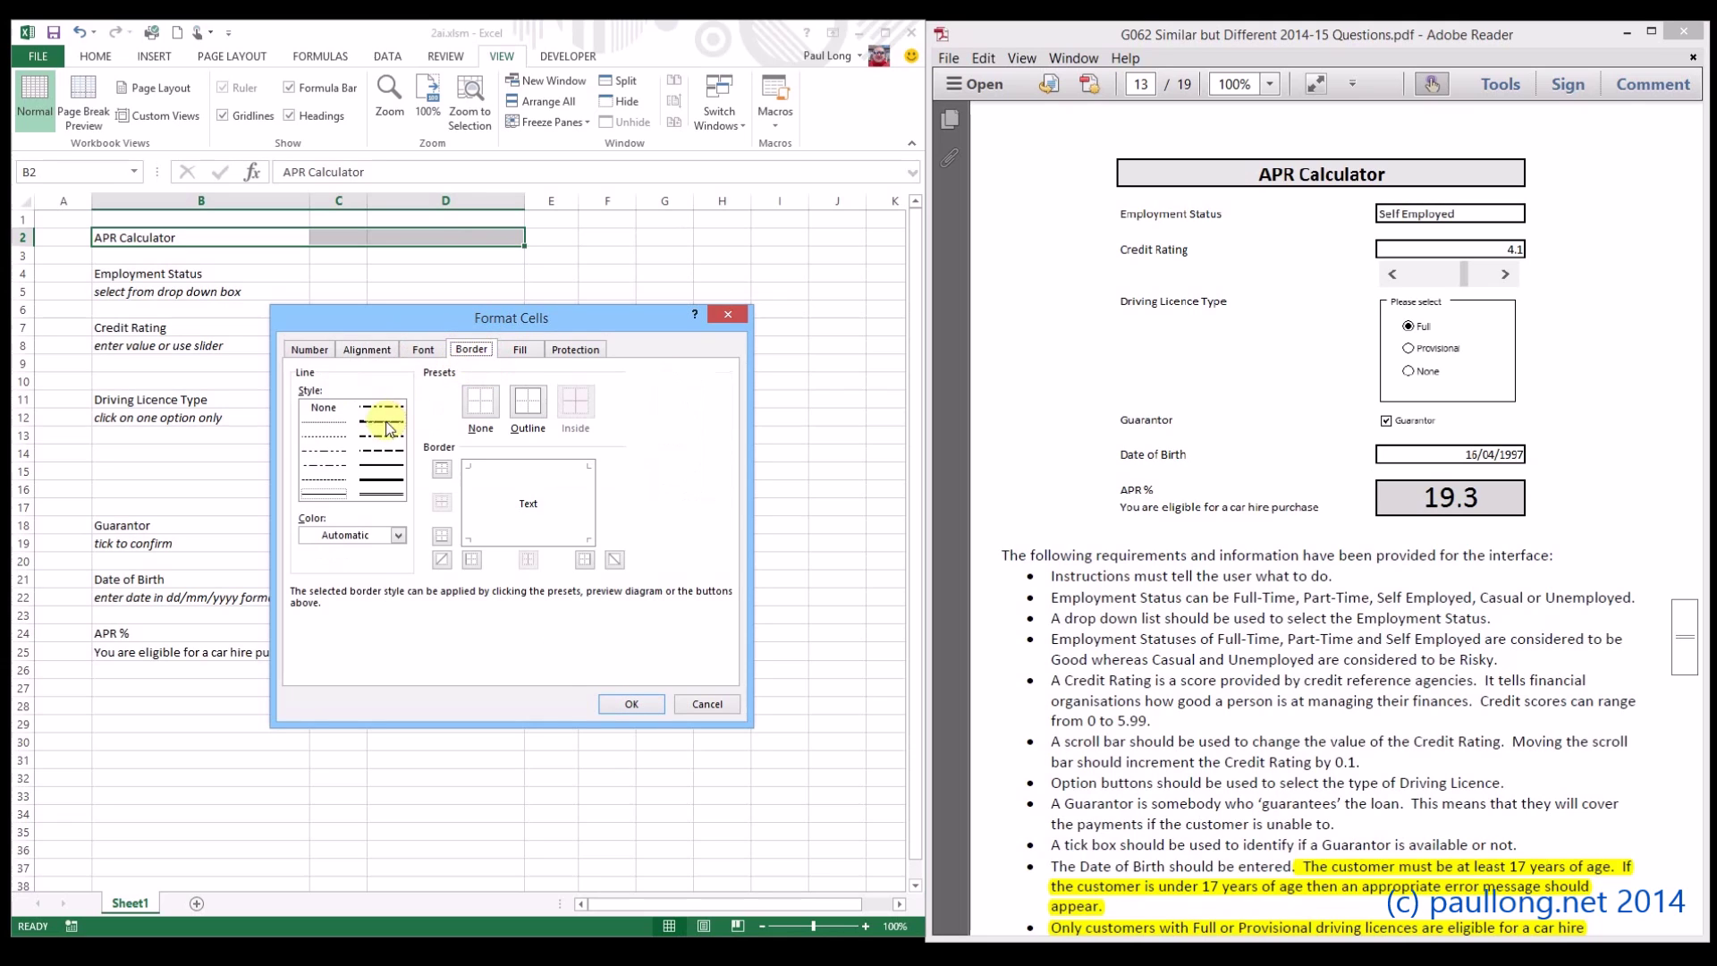
click(417, 486)
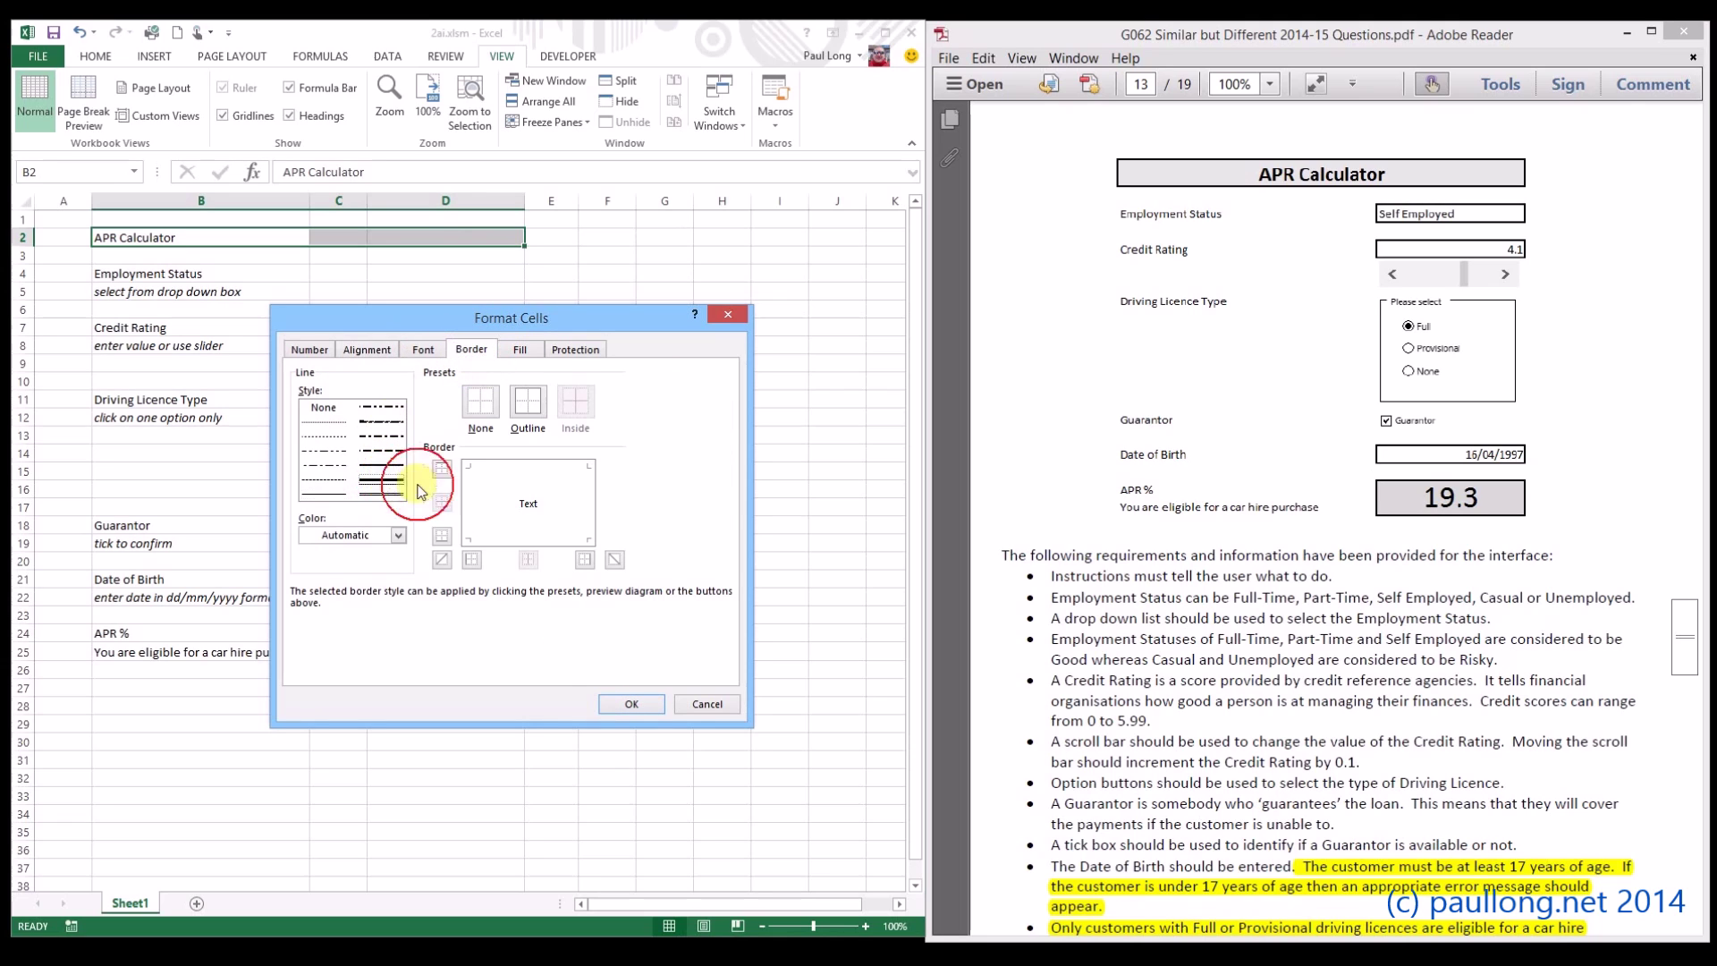
click(527, 400)
click(519, 349)
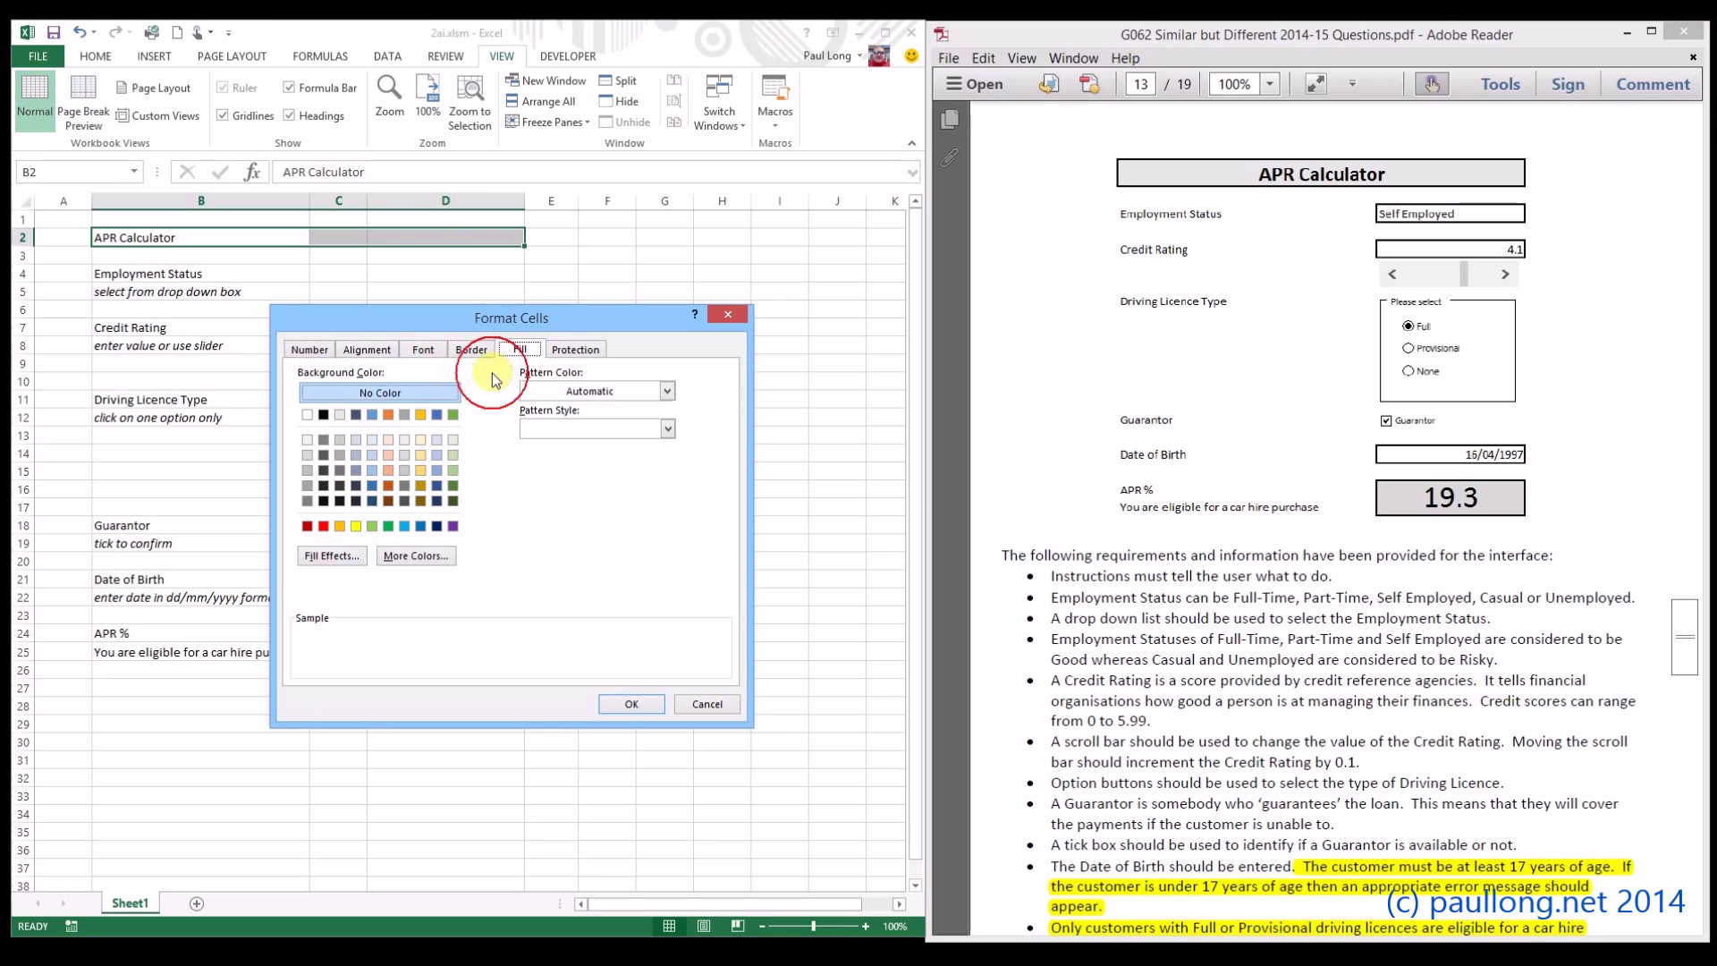
click(308, 454)
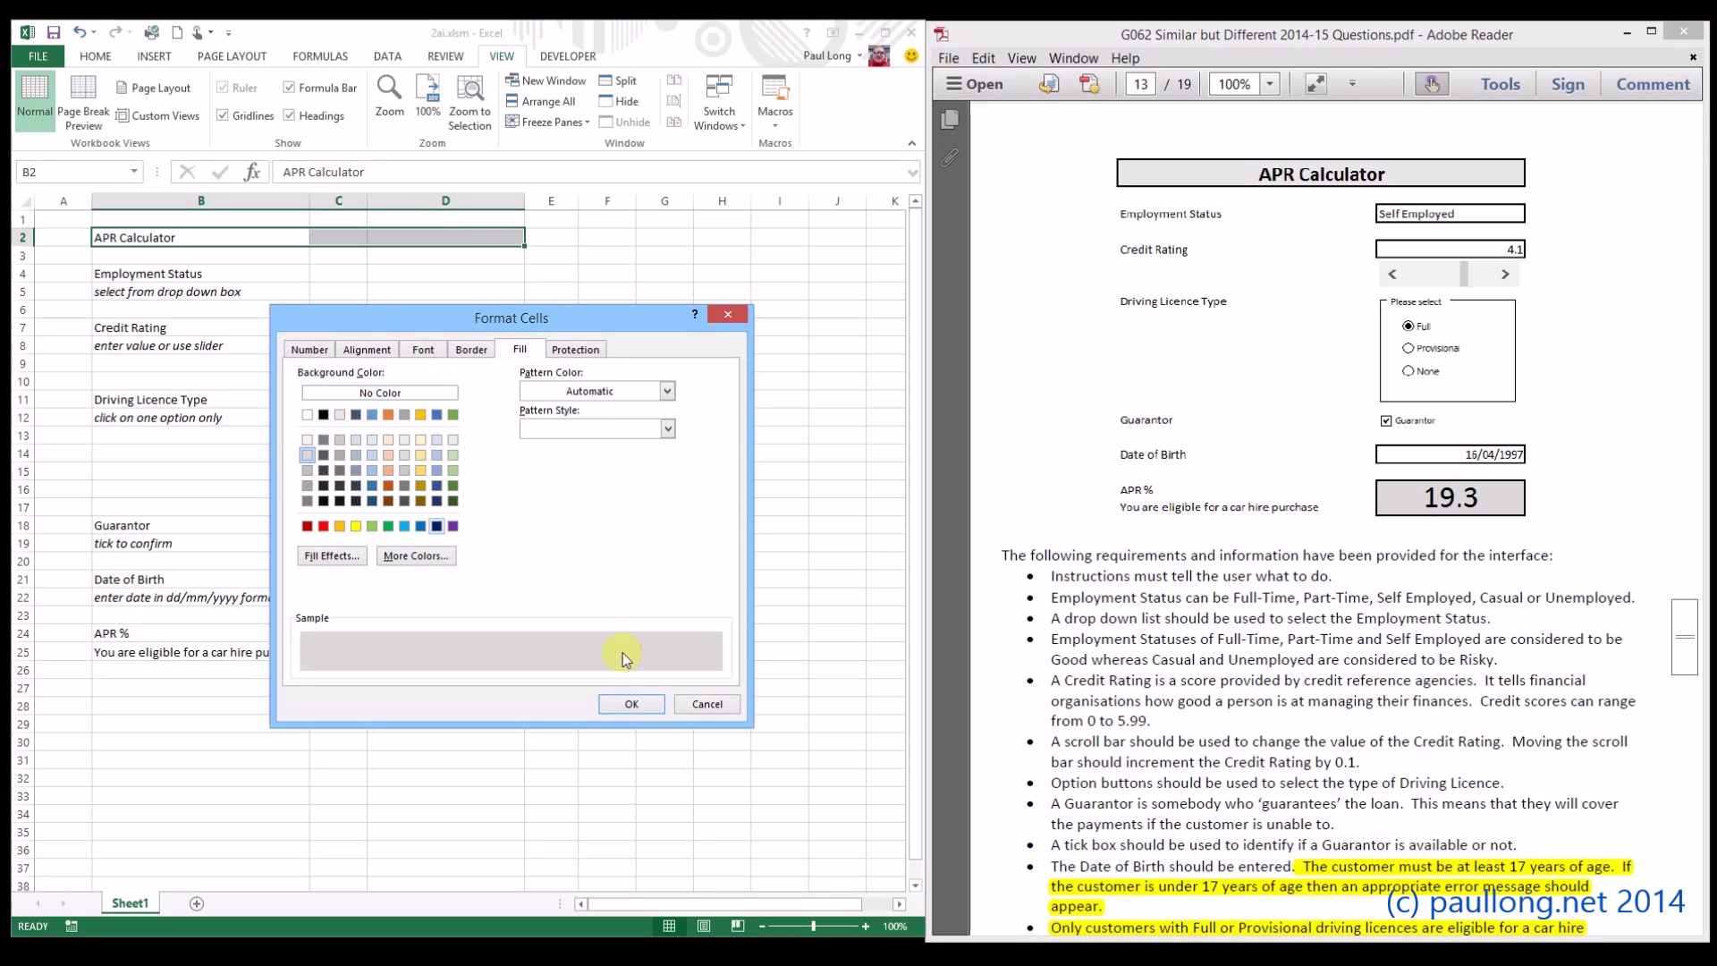
click(631, 704)
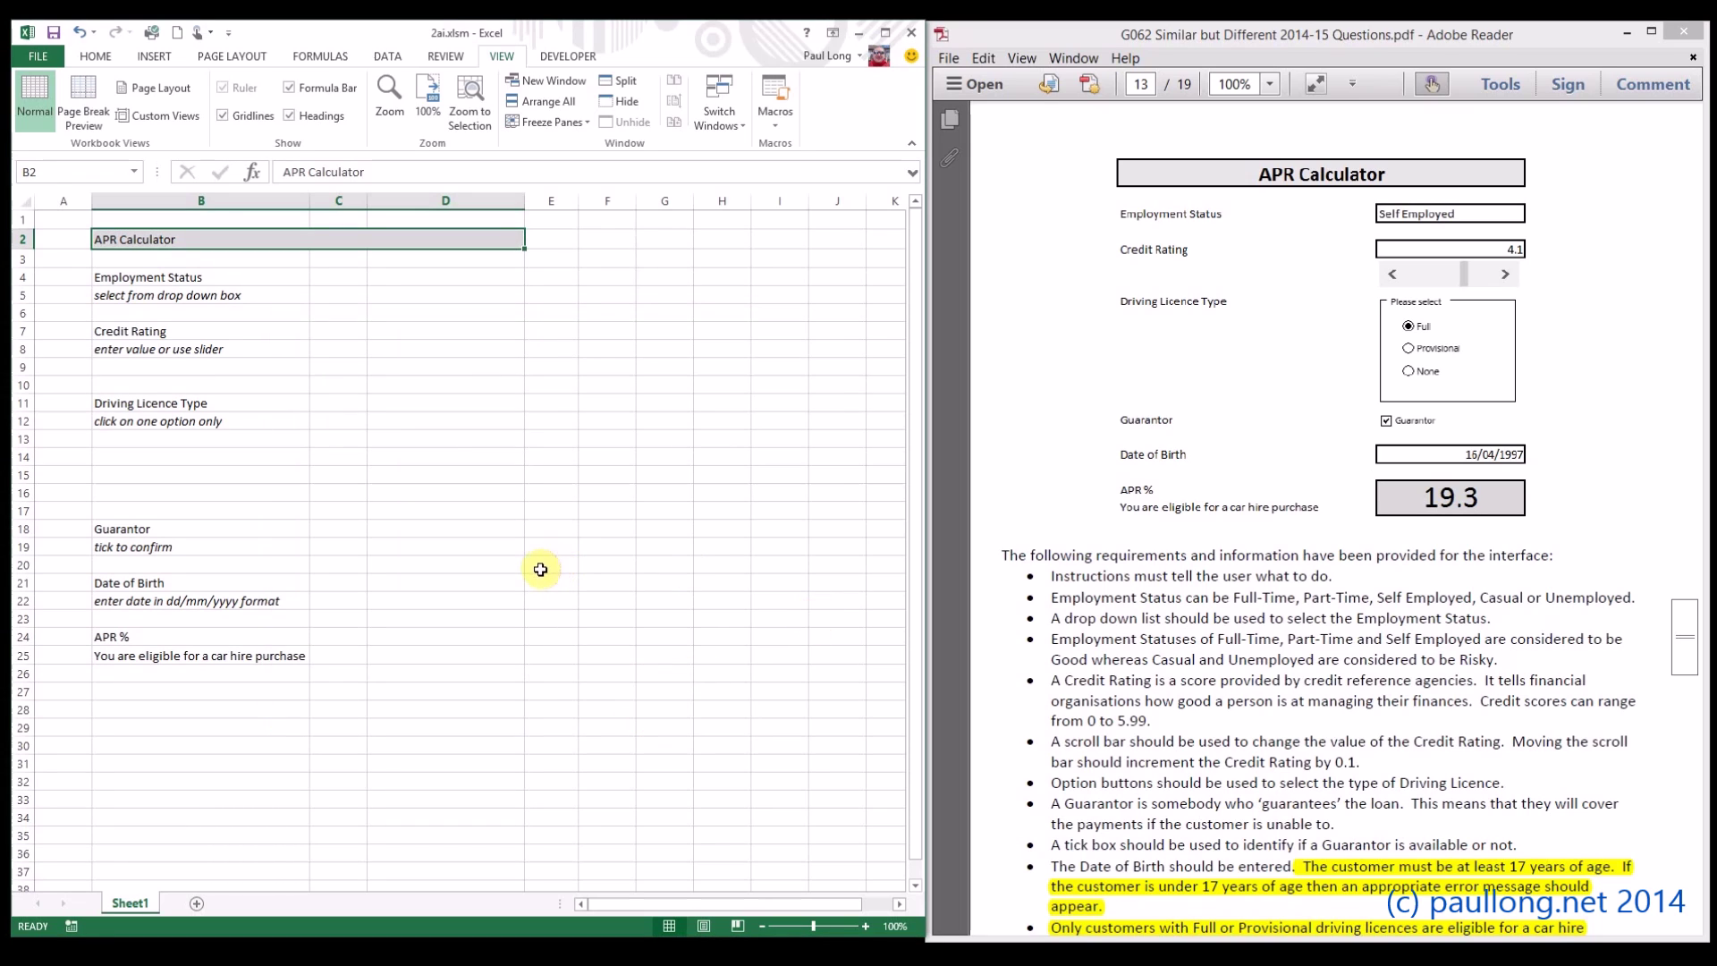
Make the APR Calculator title 24 point, centred and bold
click(106, 56)
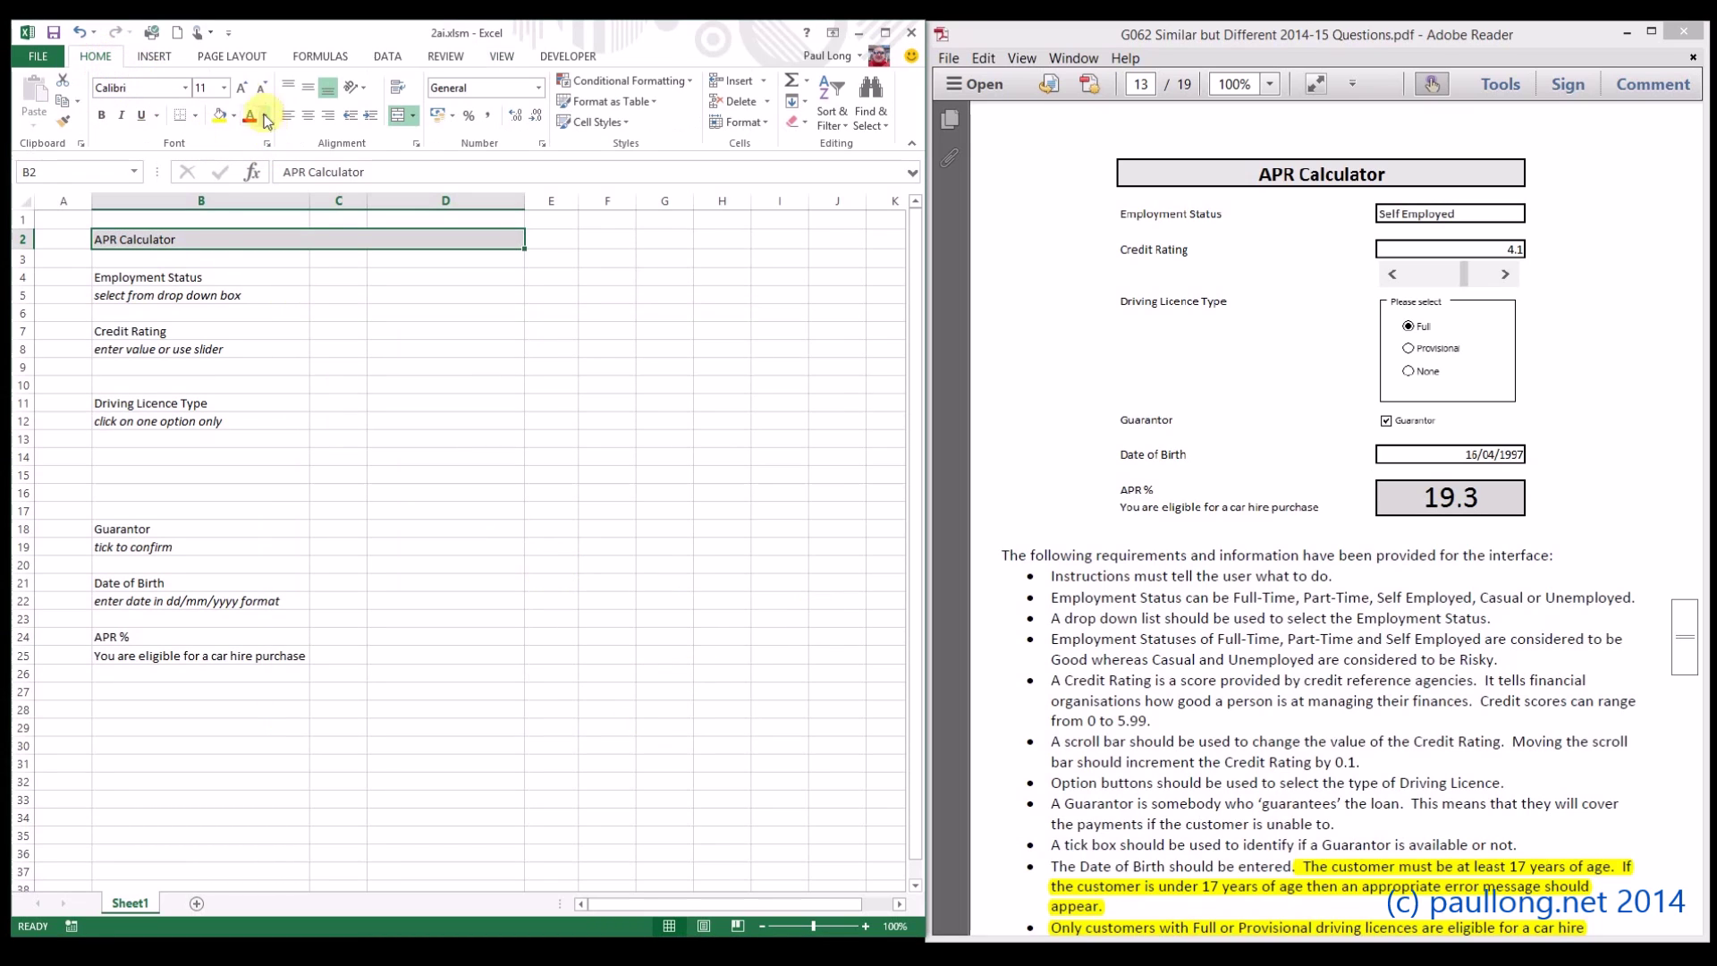
click(223, 88)
click(210, 279)
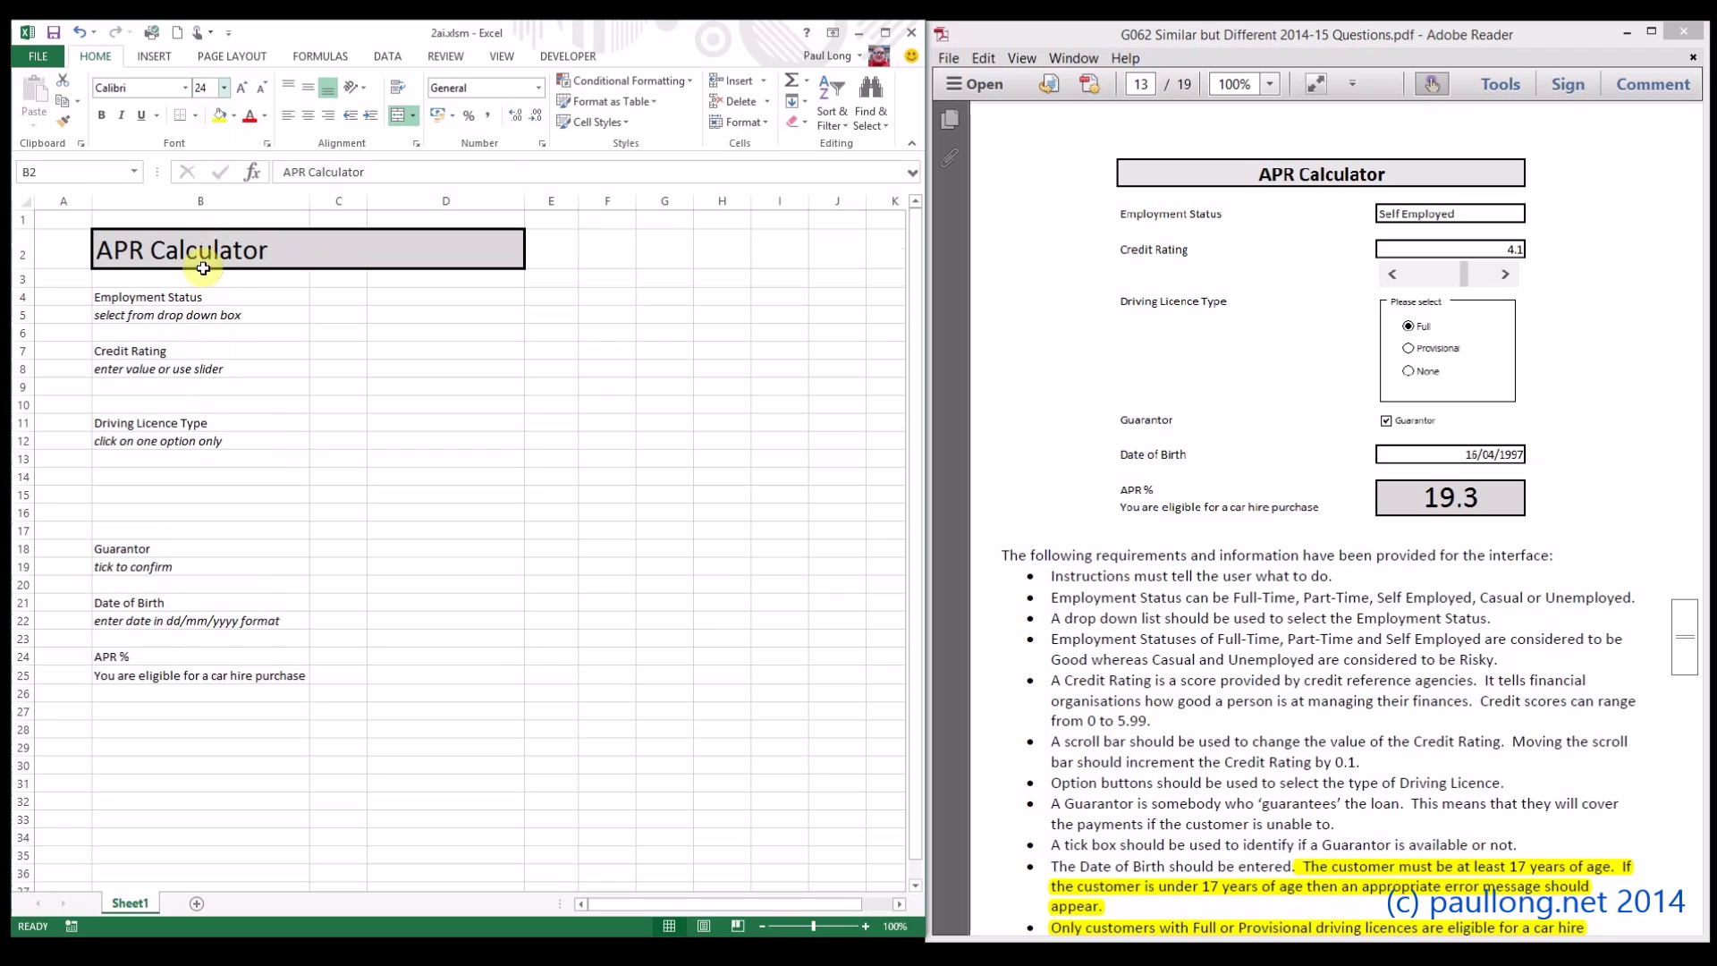
click(309, 116)
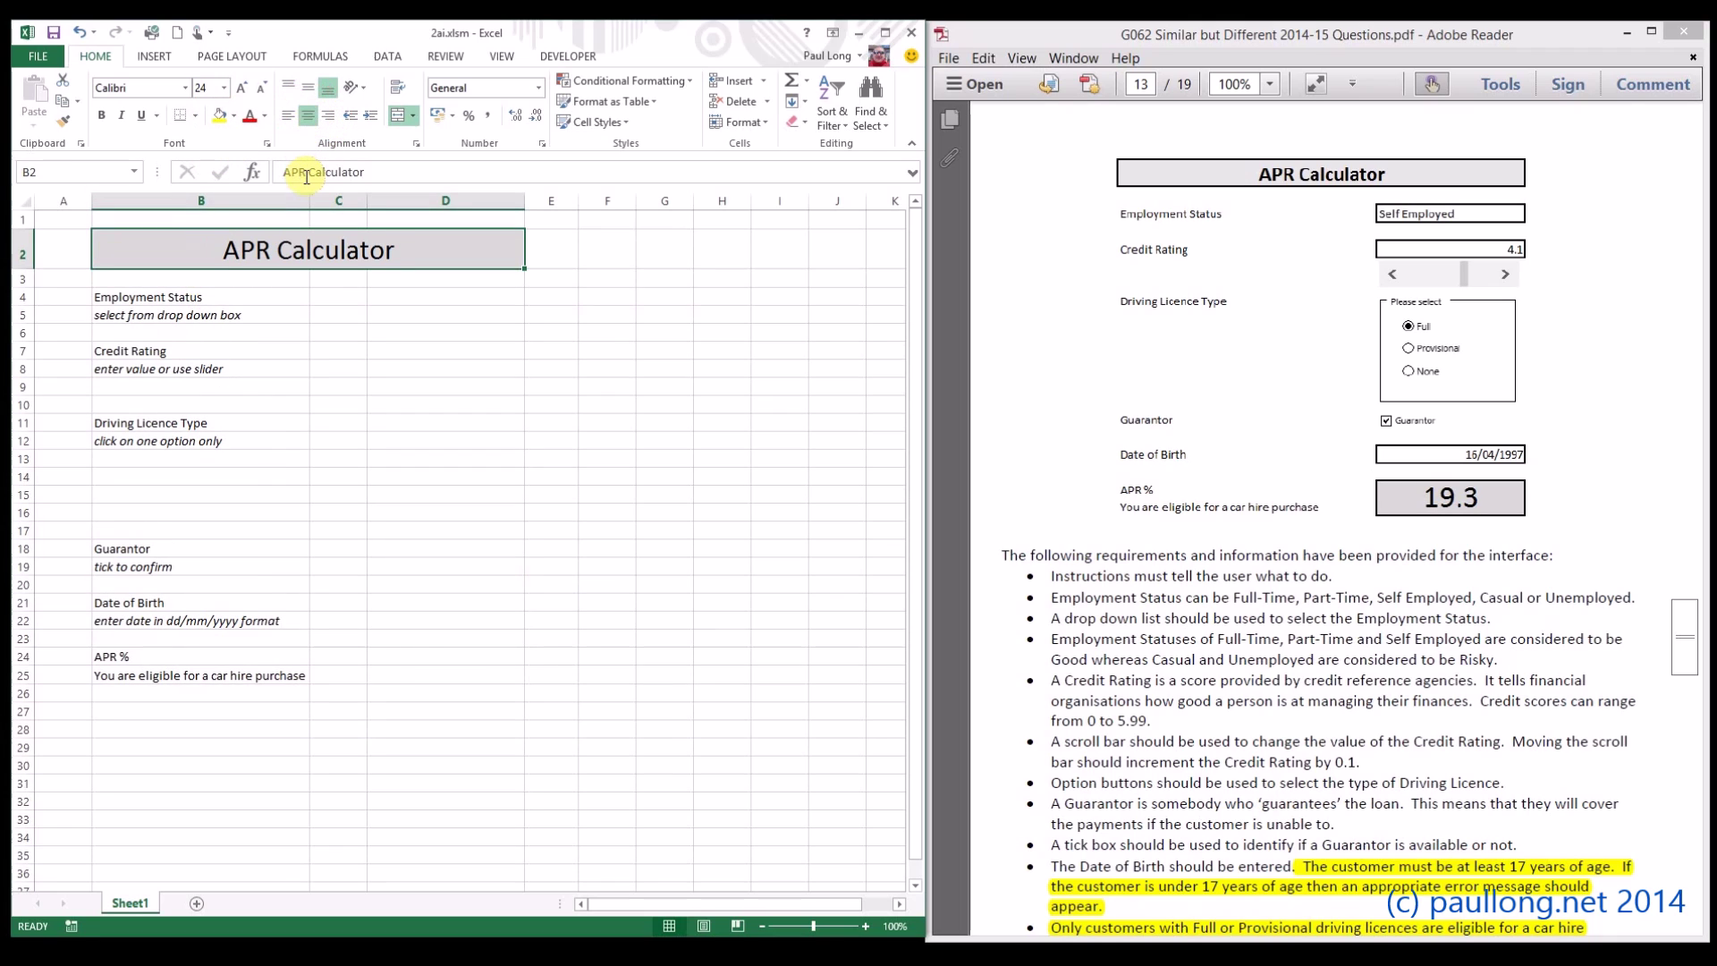
key(ctrl+b)
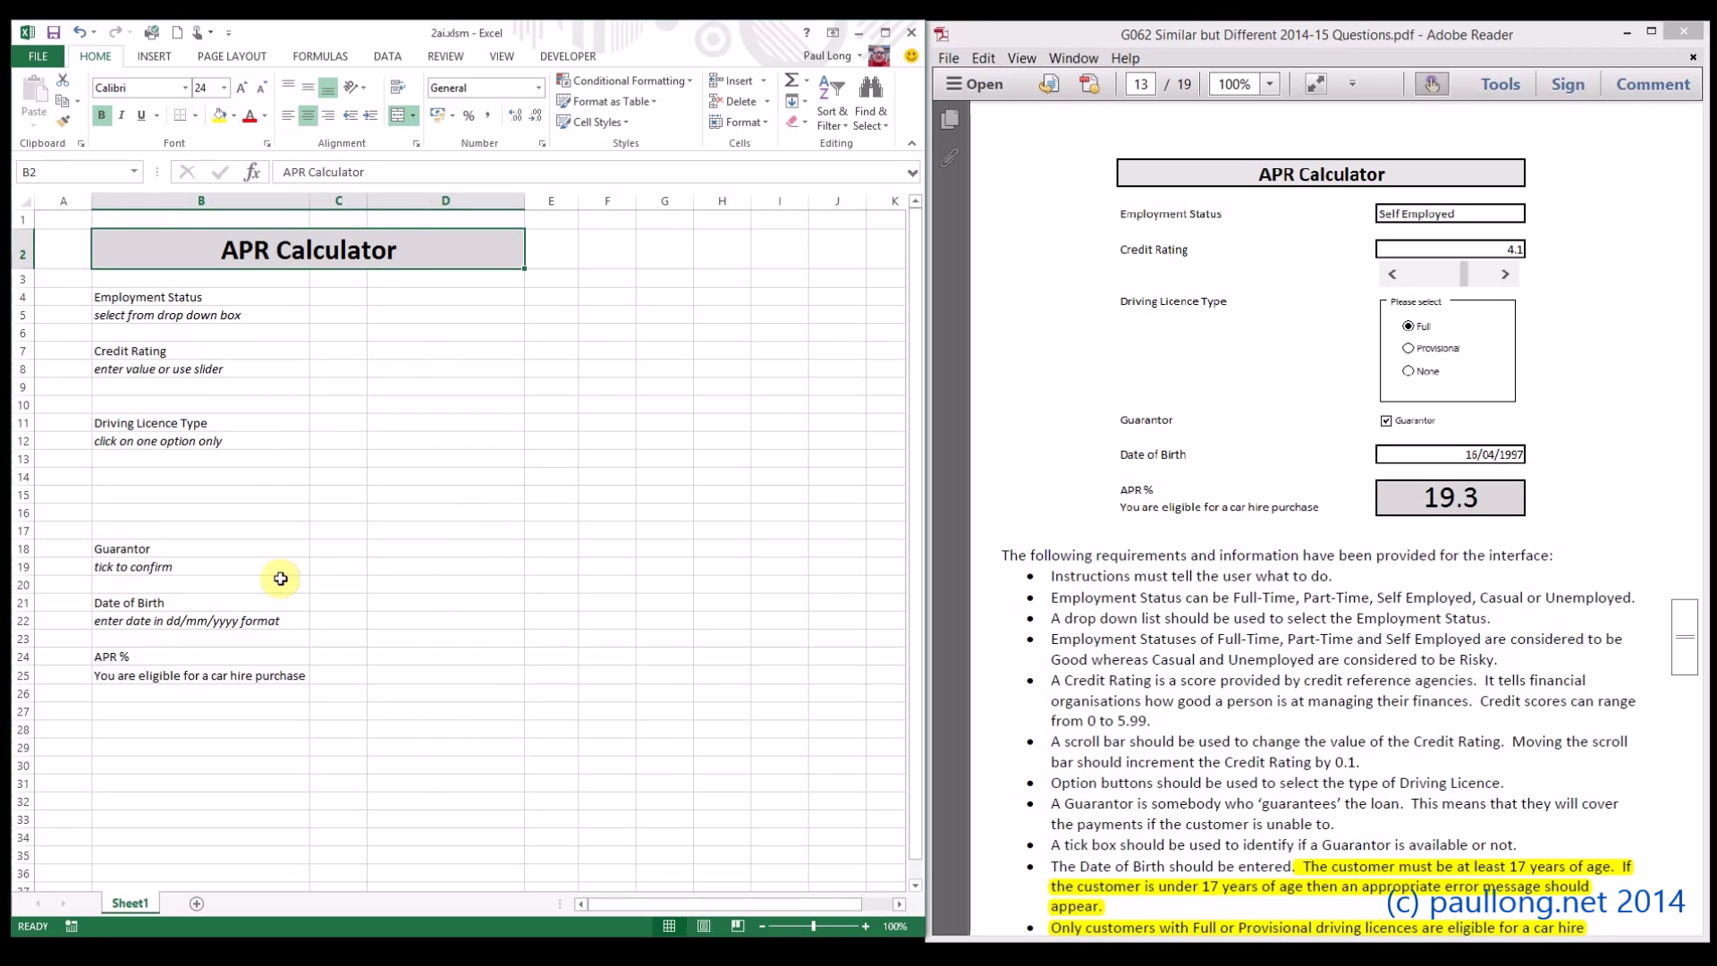
click(226, 681)
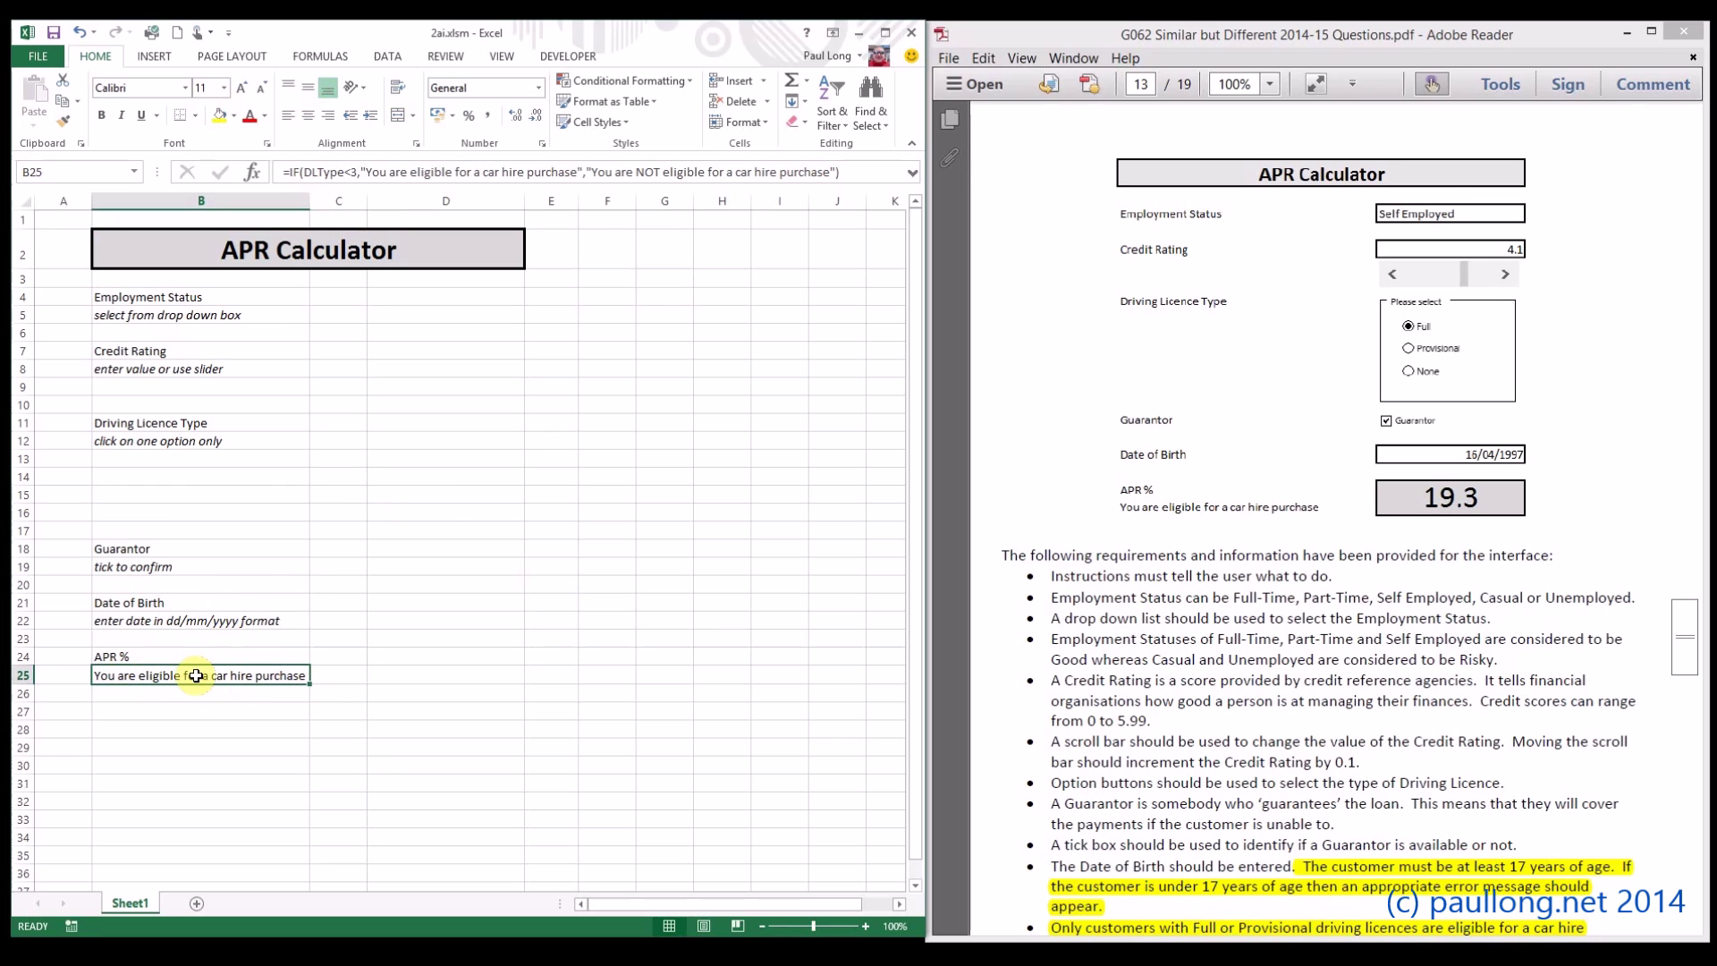
Replace the B25 formula with 'You are not eligible for a car hire purchase'
key(Delete)
text(You)
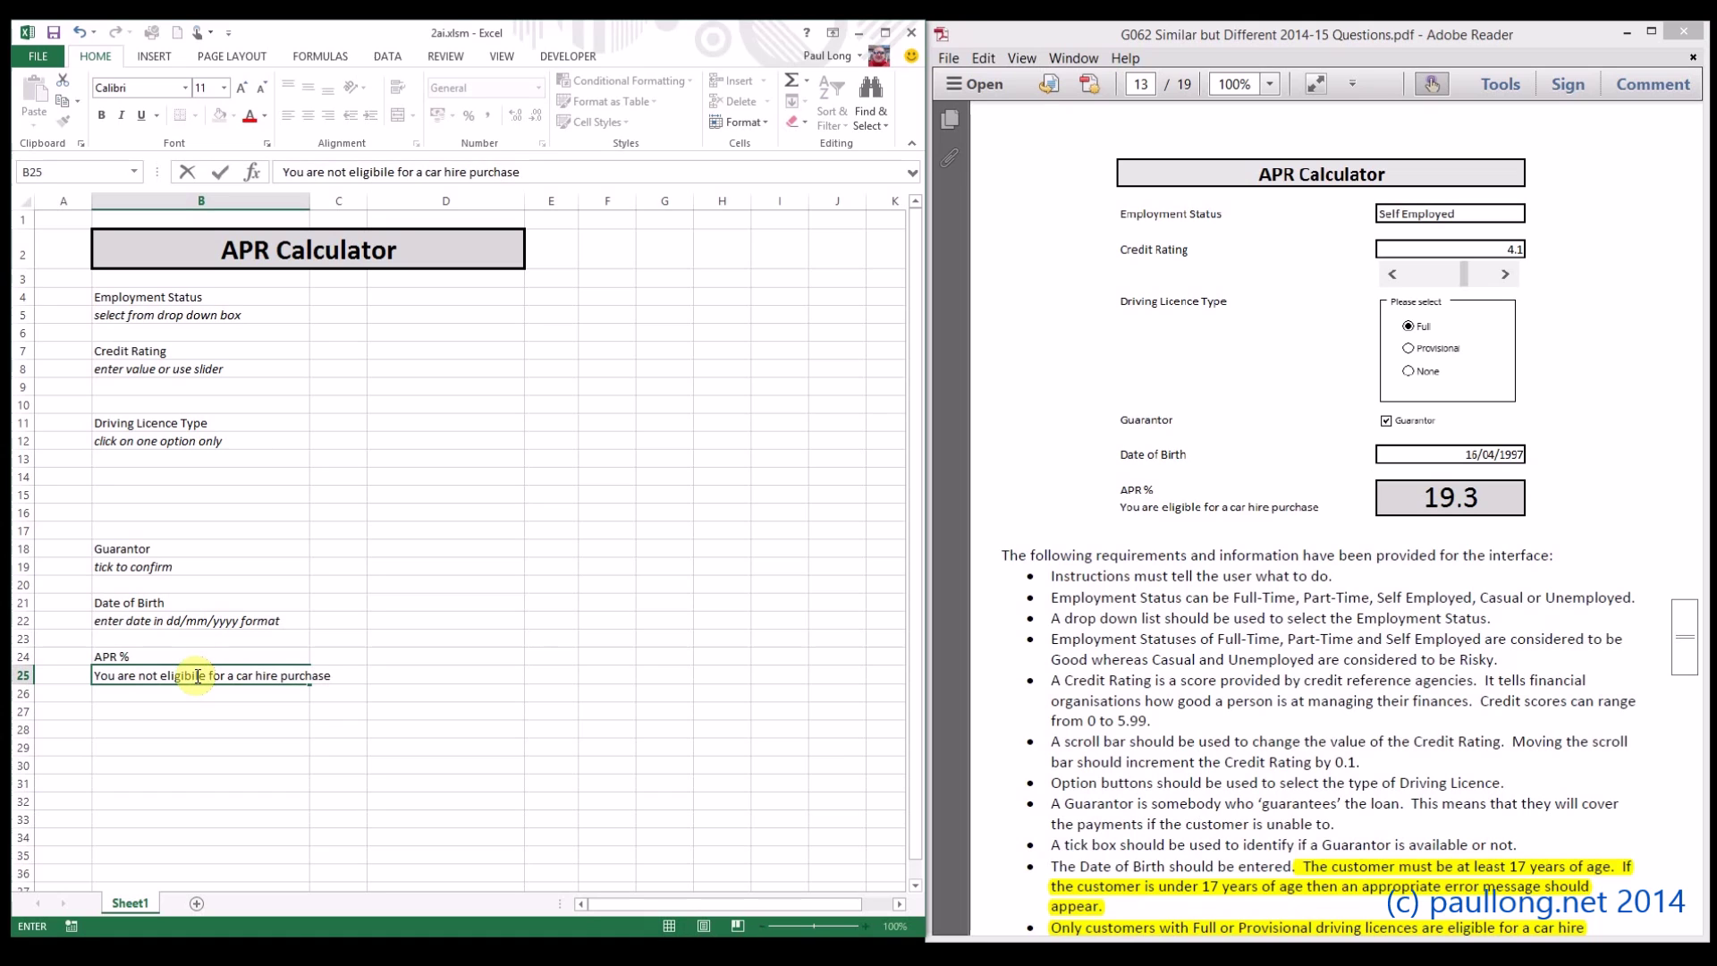
text(are not eligible for a car hire purchase)
key(Return)
Check the PDF requirements and change 'not' to 'NOT' in the B25 message
click(1383, 811)
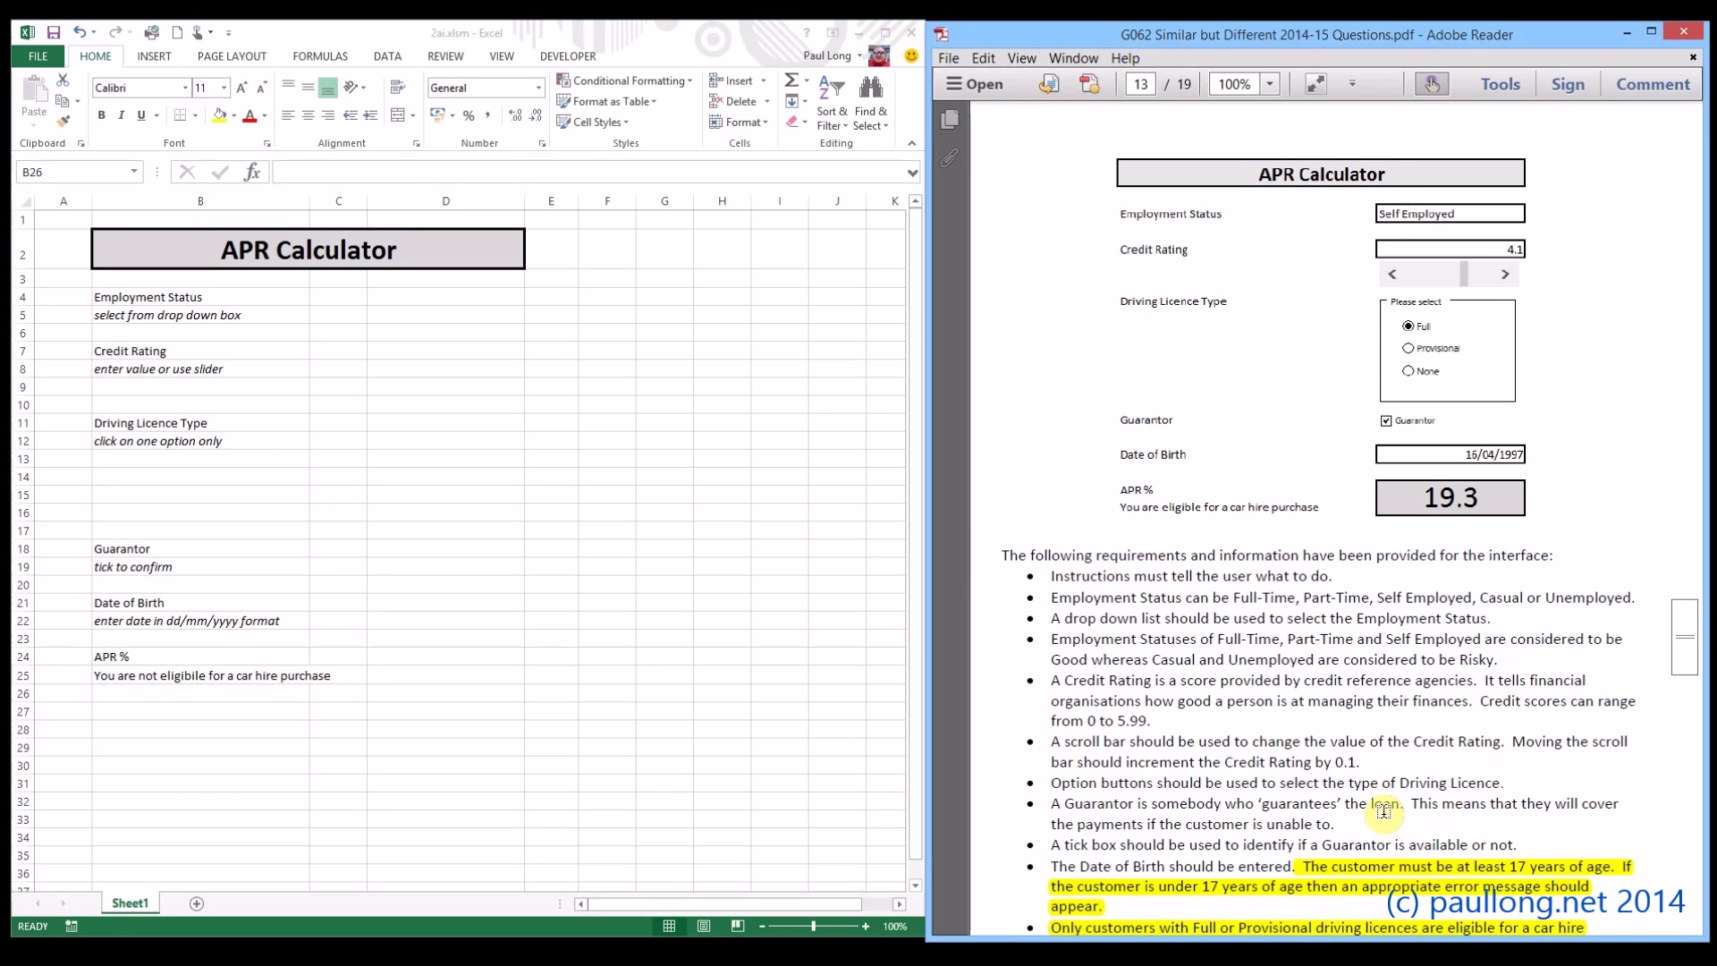
scroll(1383, 811, down, 3)
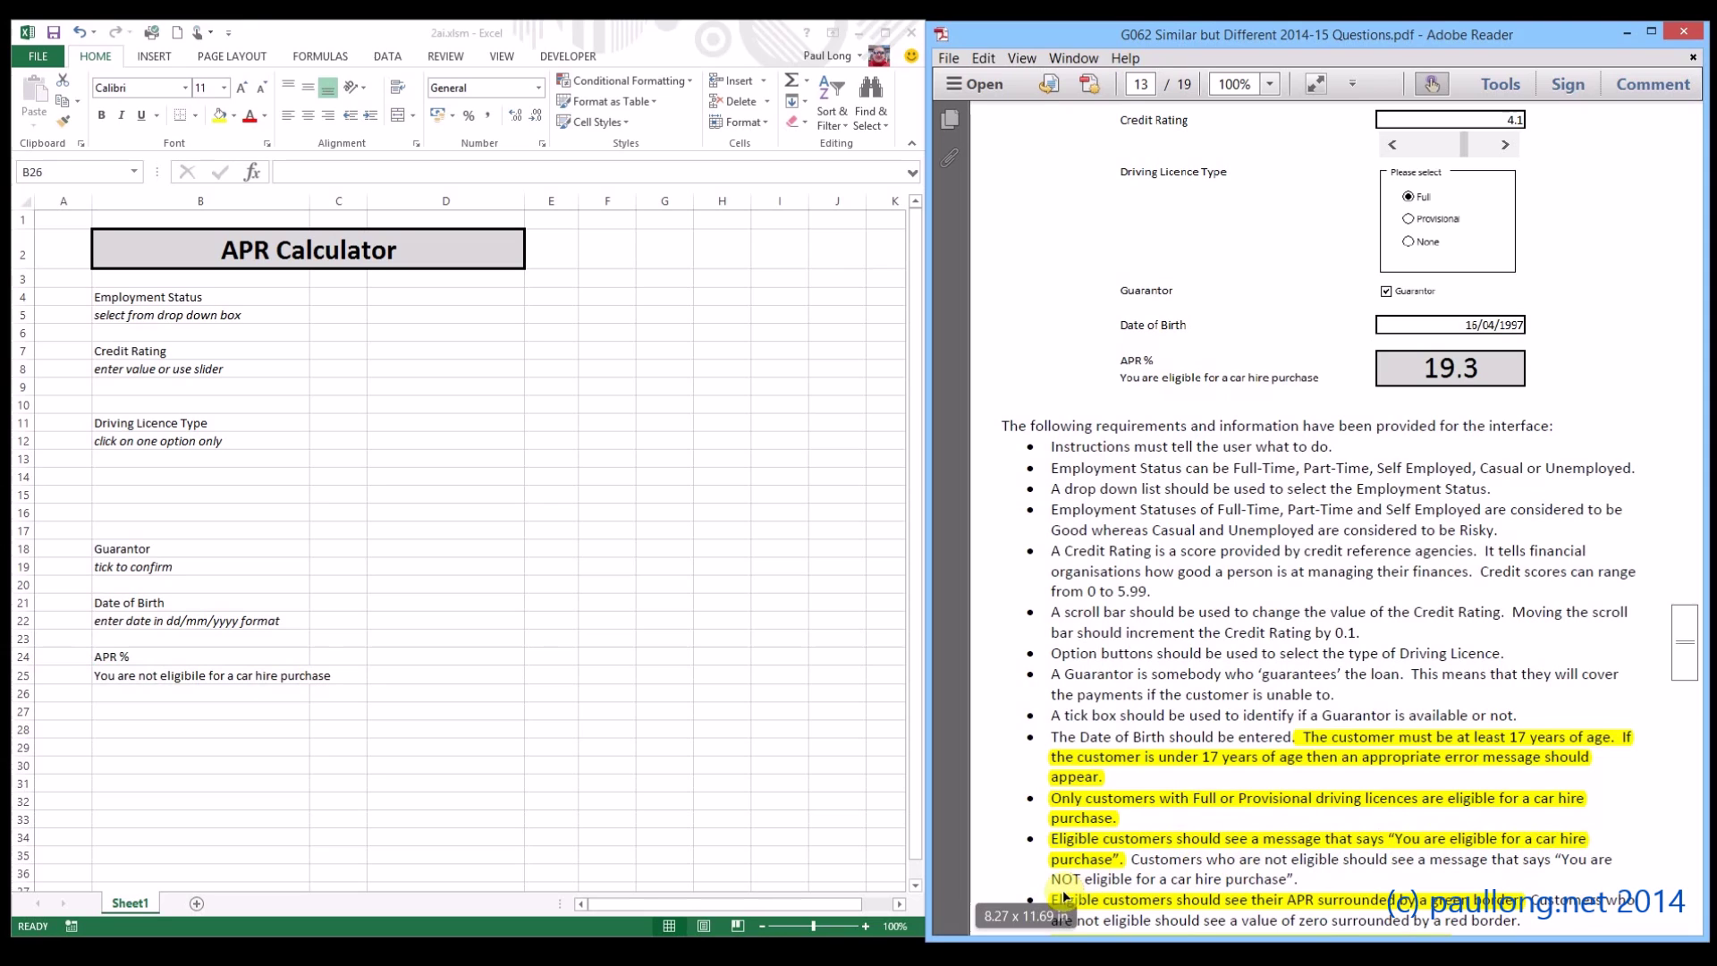
click(159, 671)
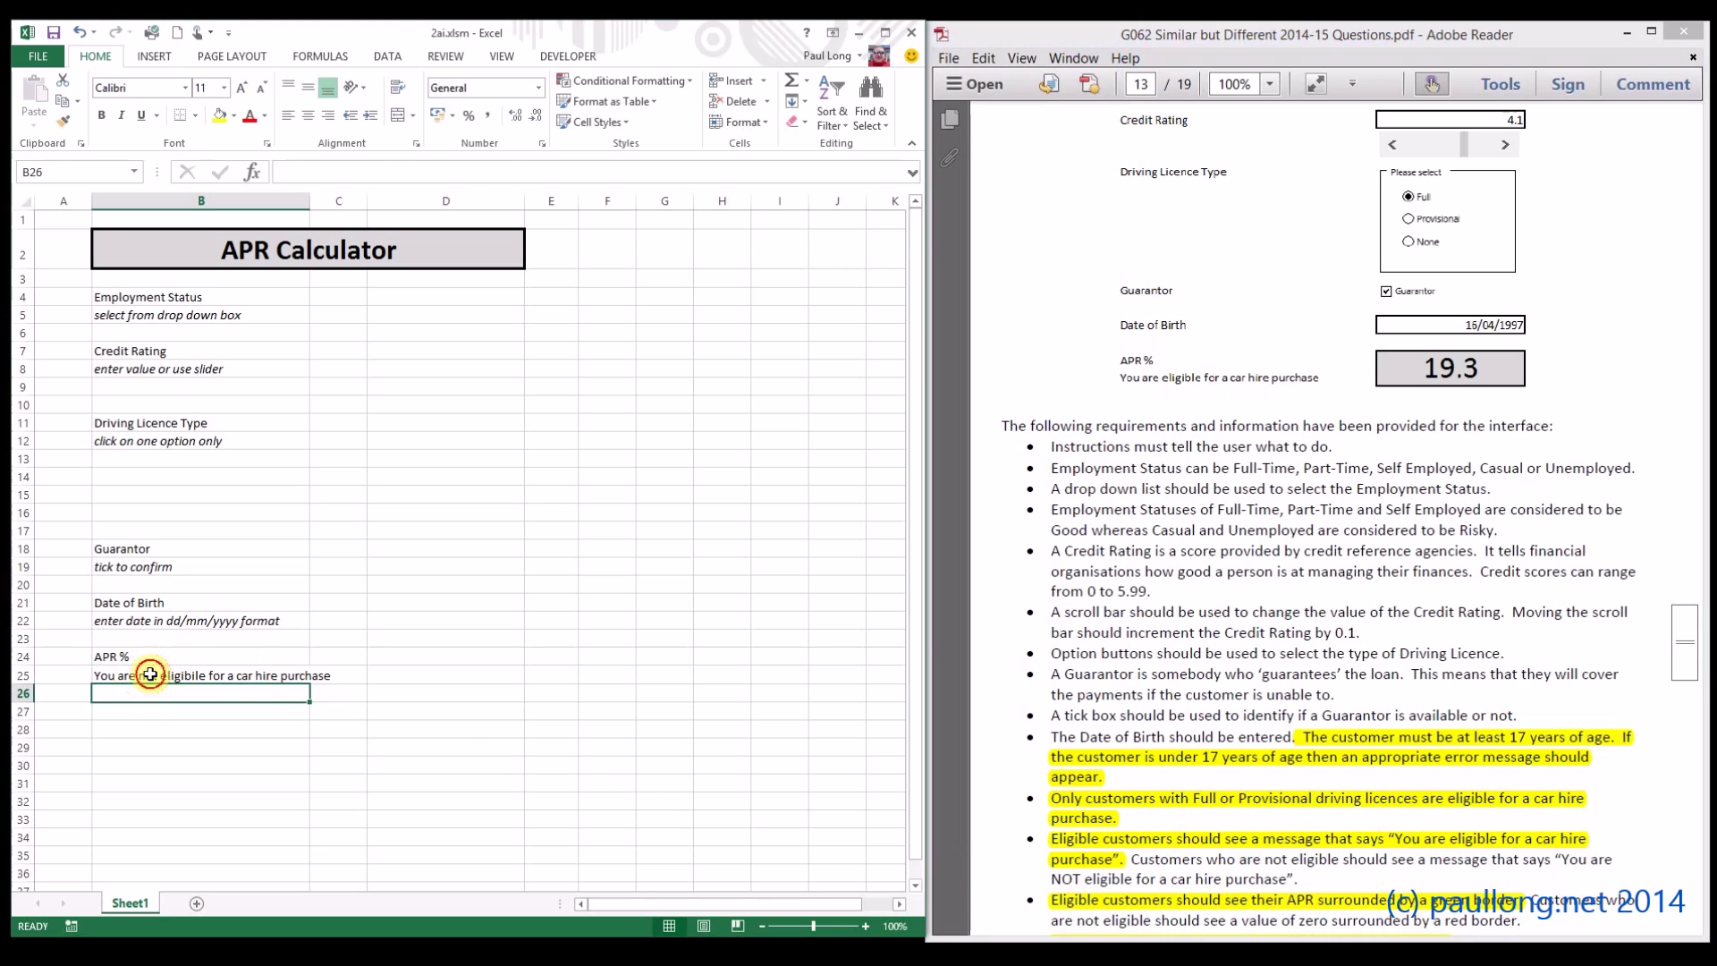
double_click(159, 676)
key(BackSpace)
key(BackSpace)
key(BackSpace)
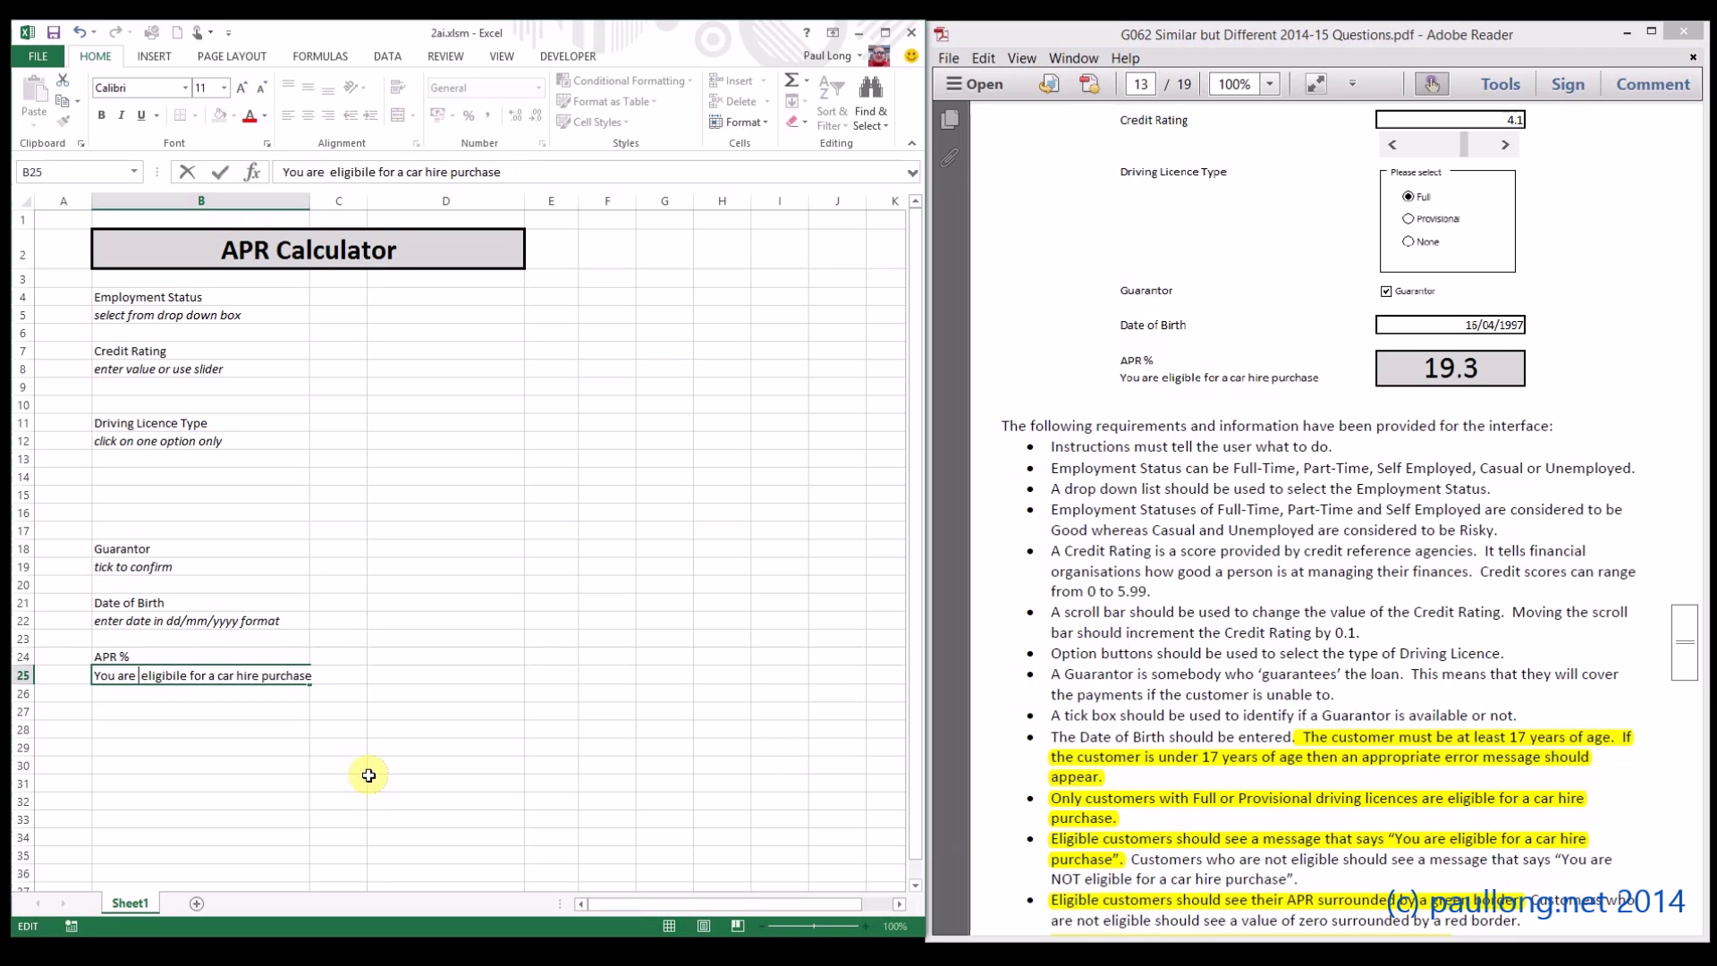
text(NOT)
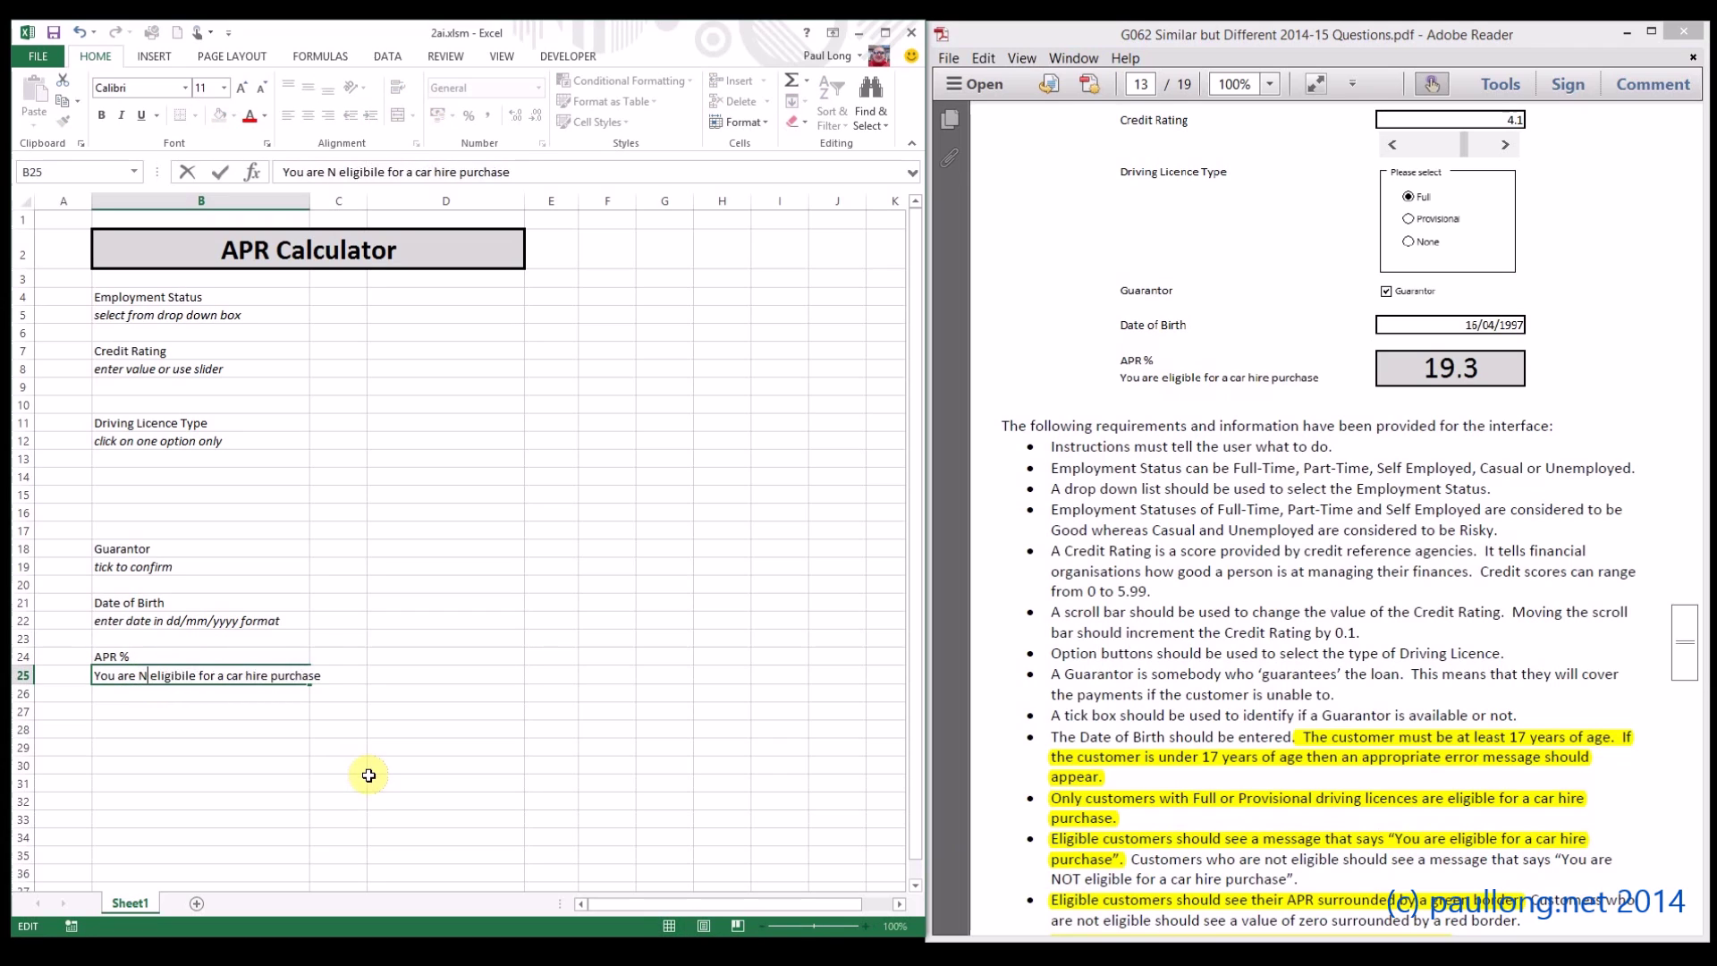
key(Return)
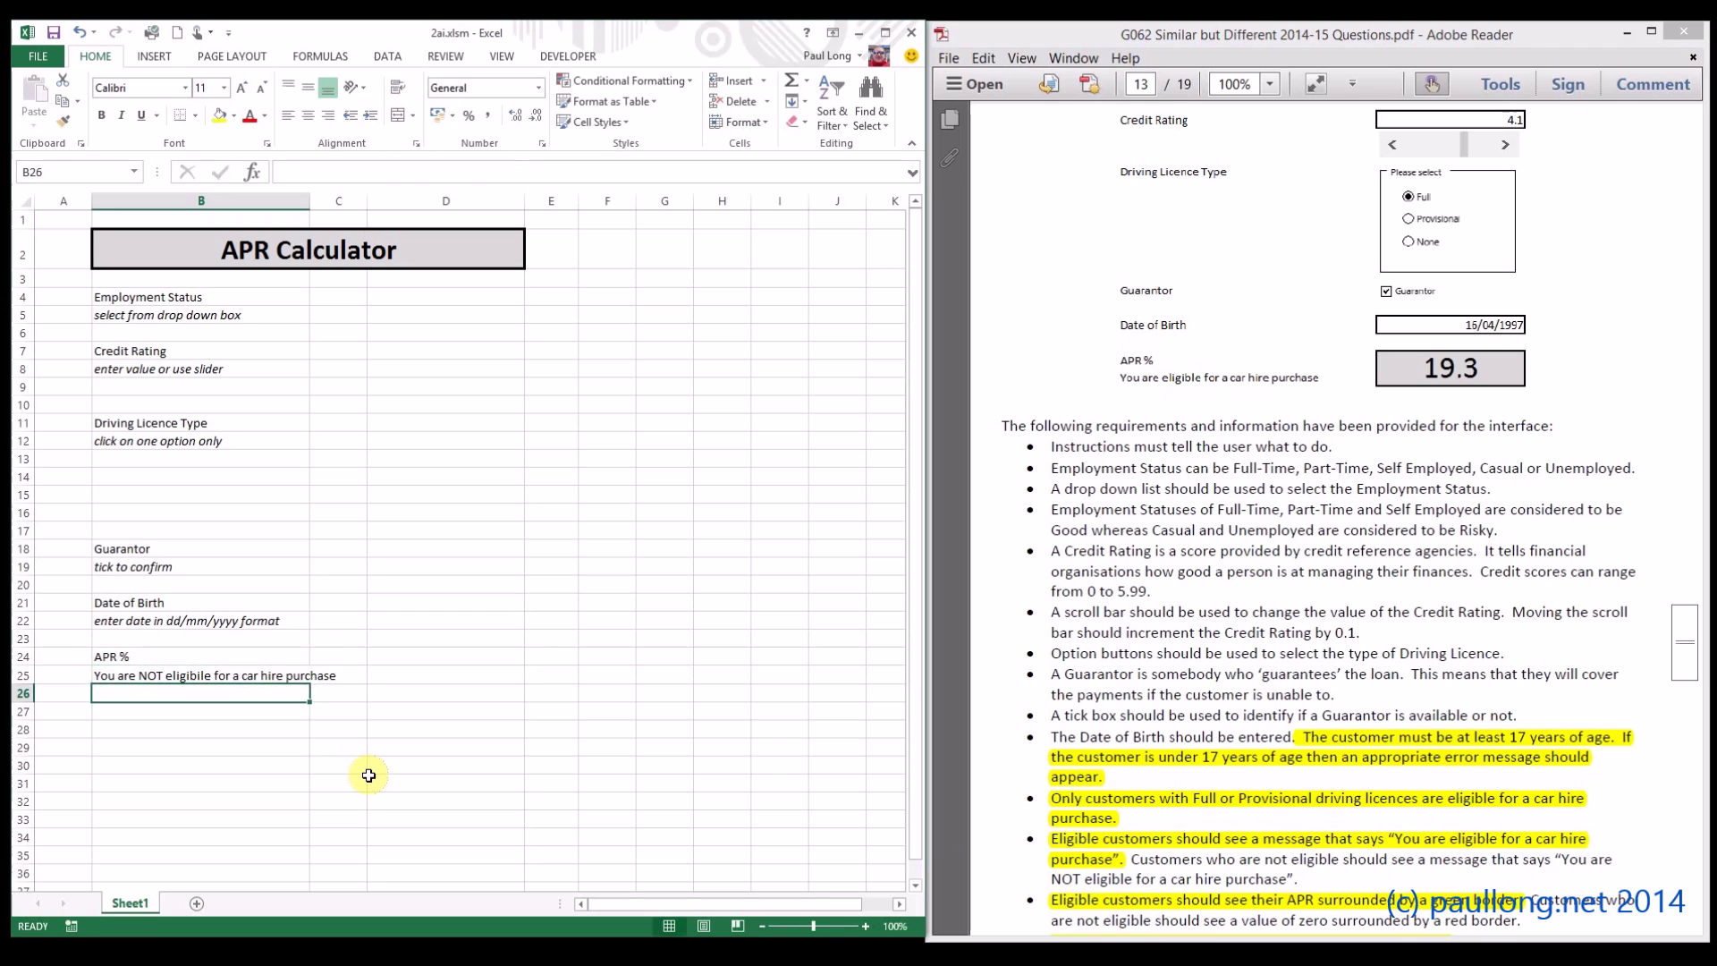
click(424, 680)
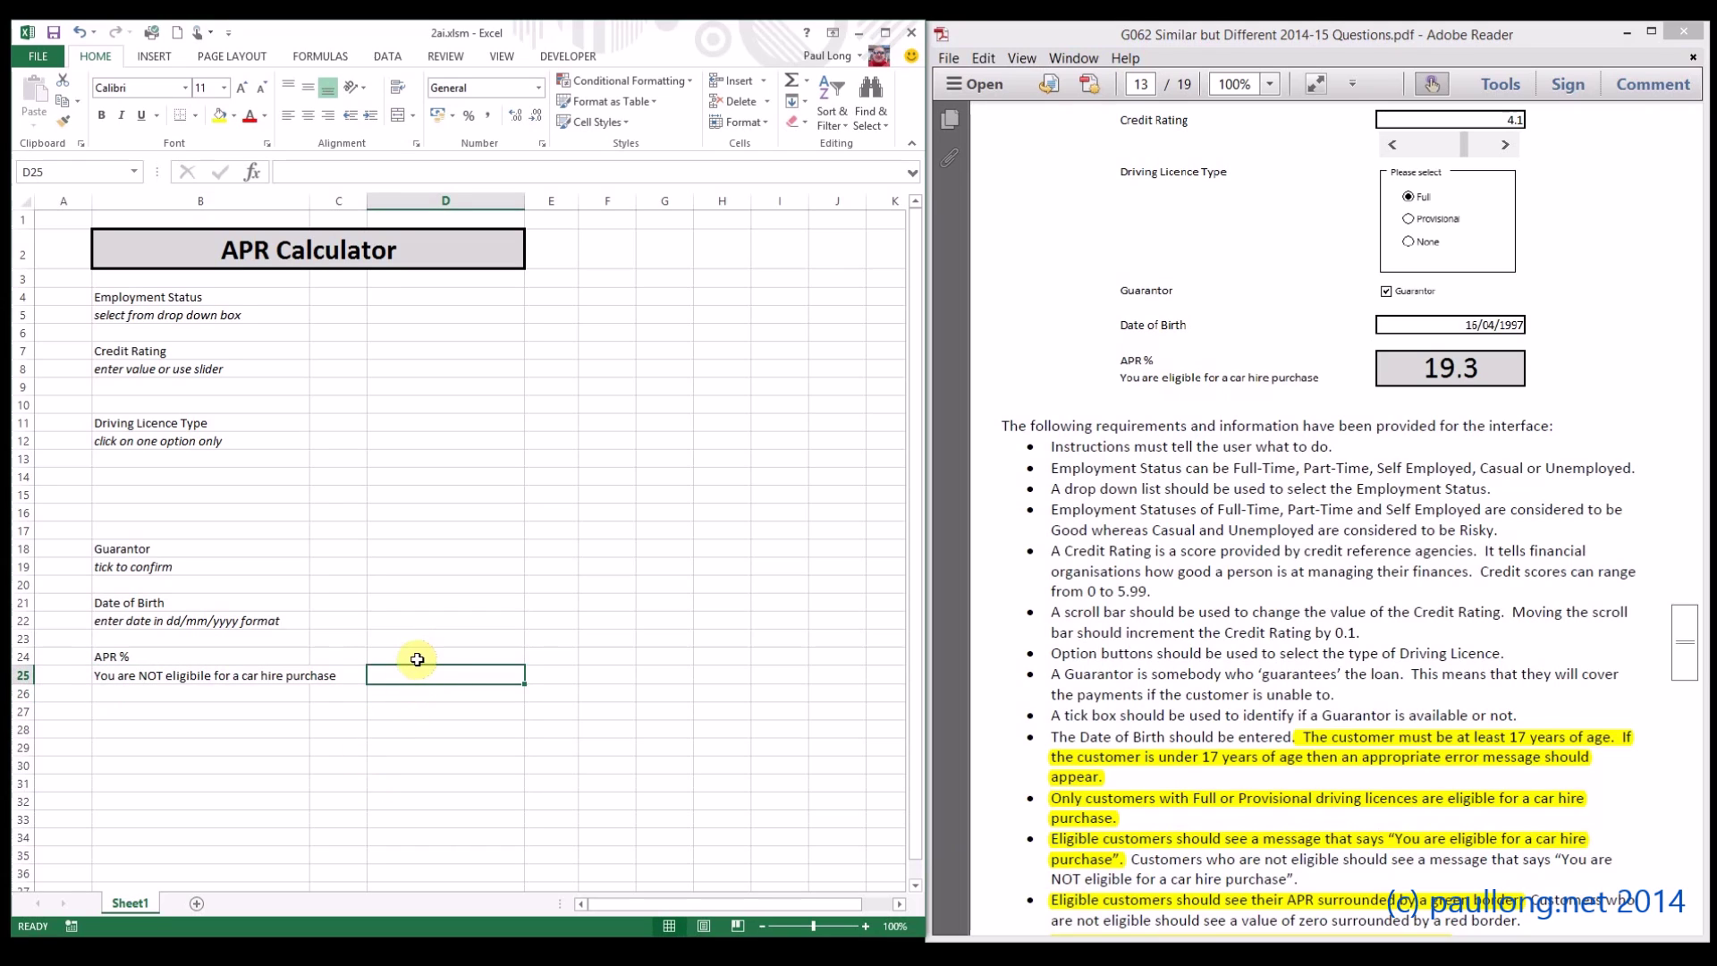
Merge D24:D25 into a single cell for the APR output
drag(416, 654, 413, 671)
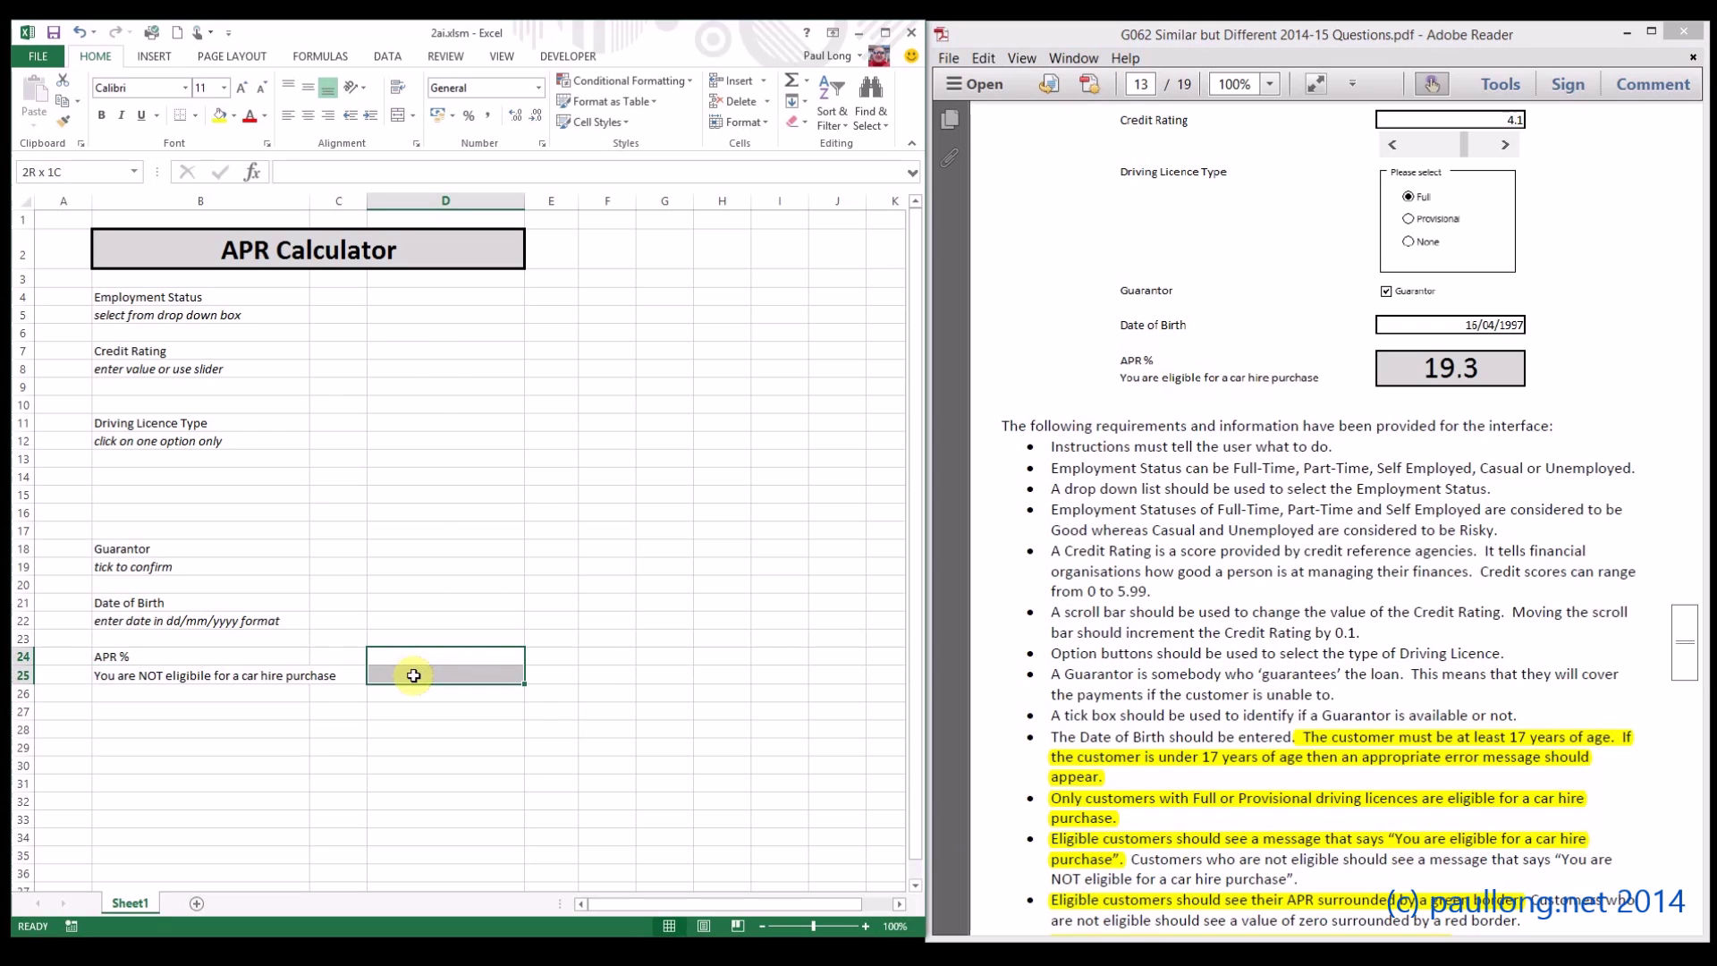
right_click(413, 671)
click(497, 590)
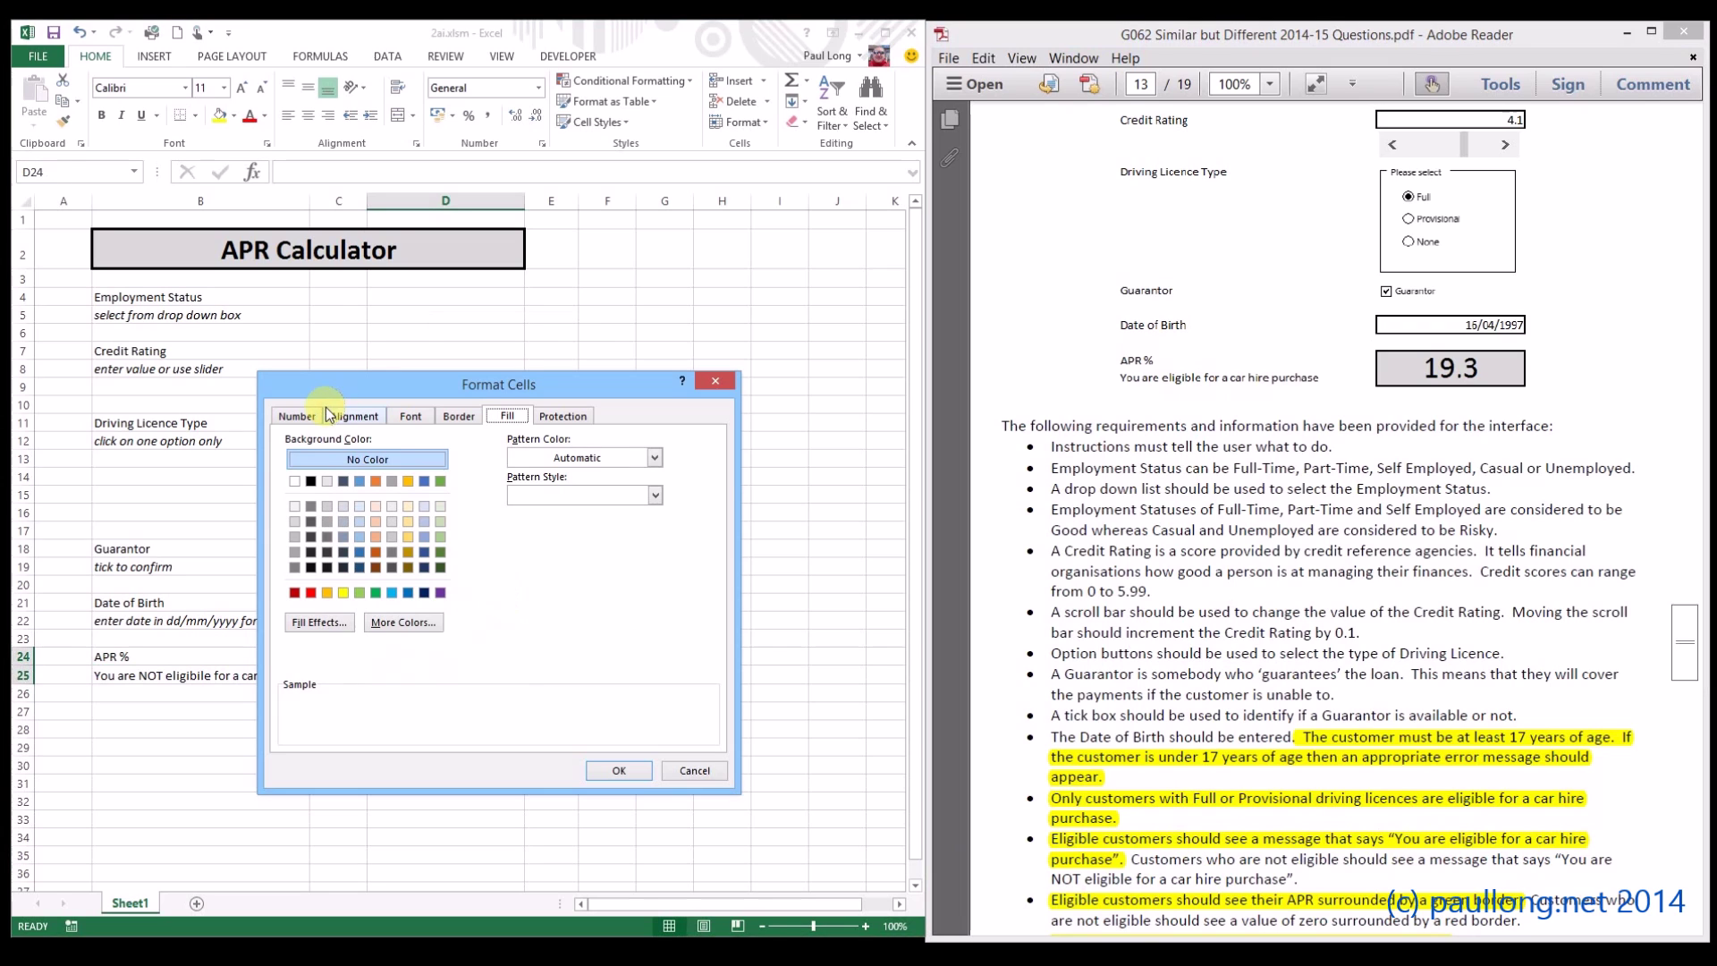
click(354, 416)
click(300, 604)
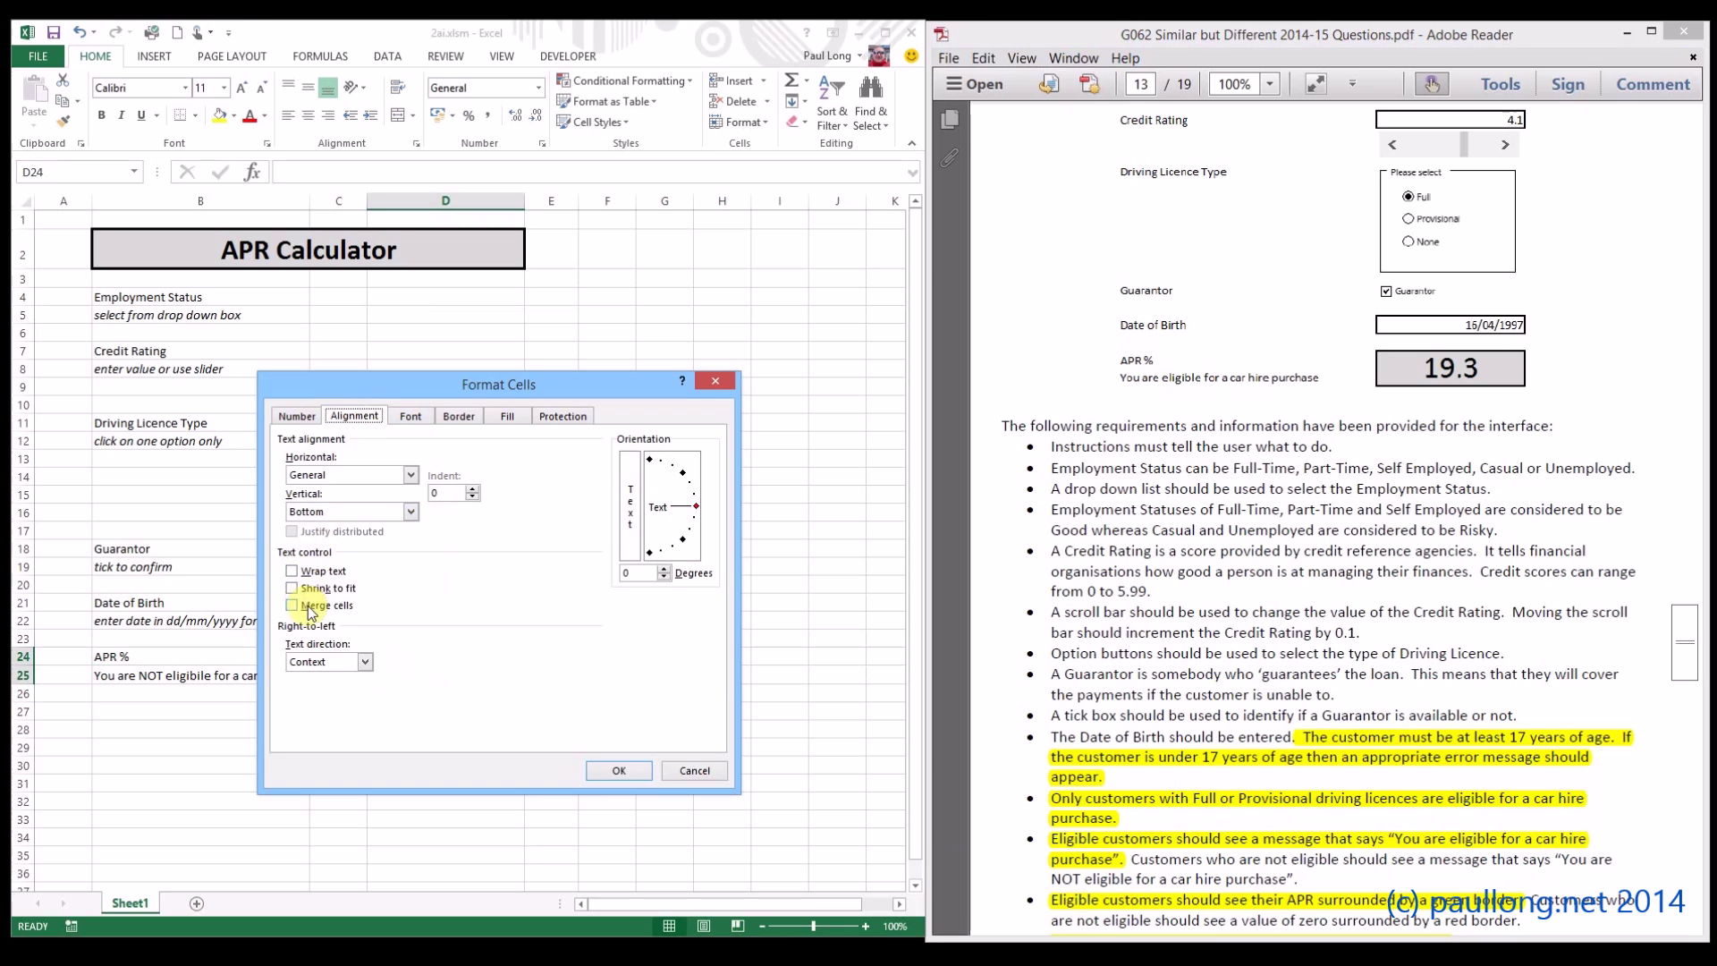
Give the APR box a thick red outline border and a light grey fill
click(462, 418)
click(371, 547)
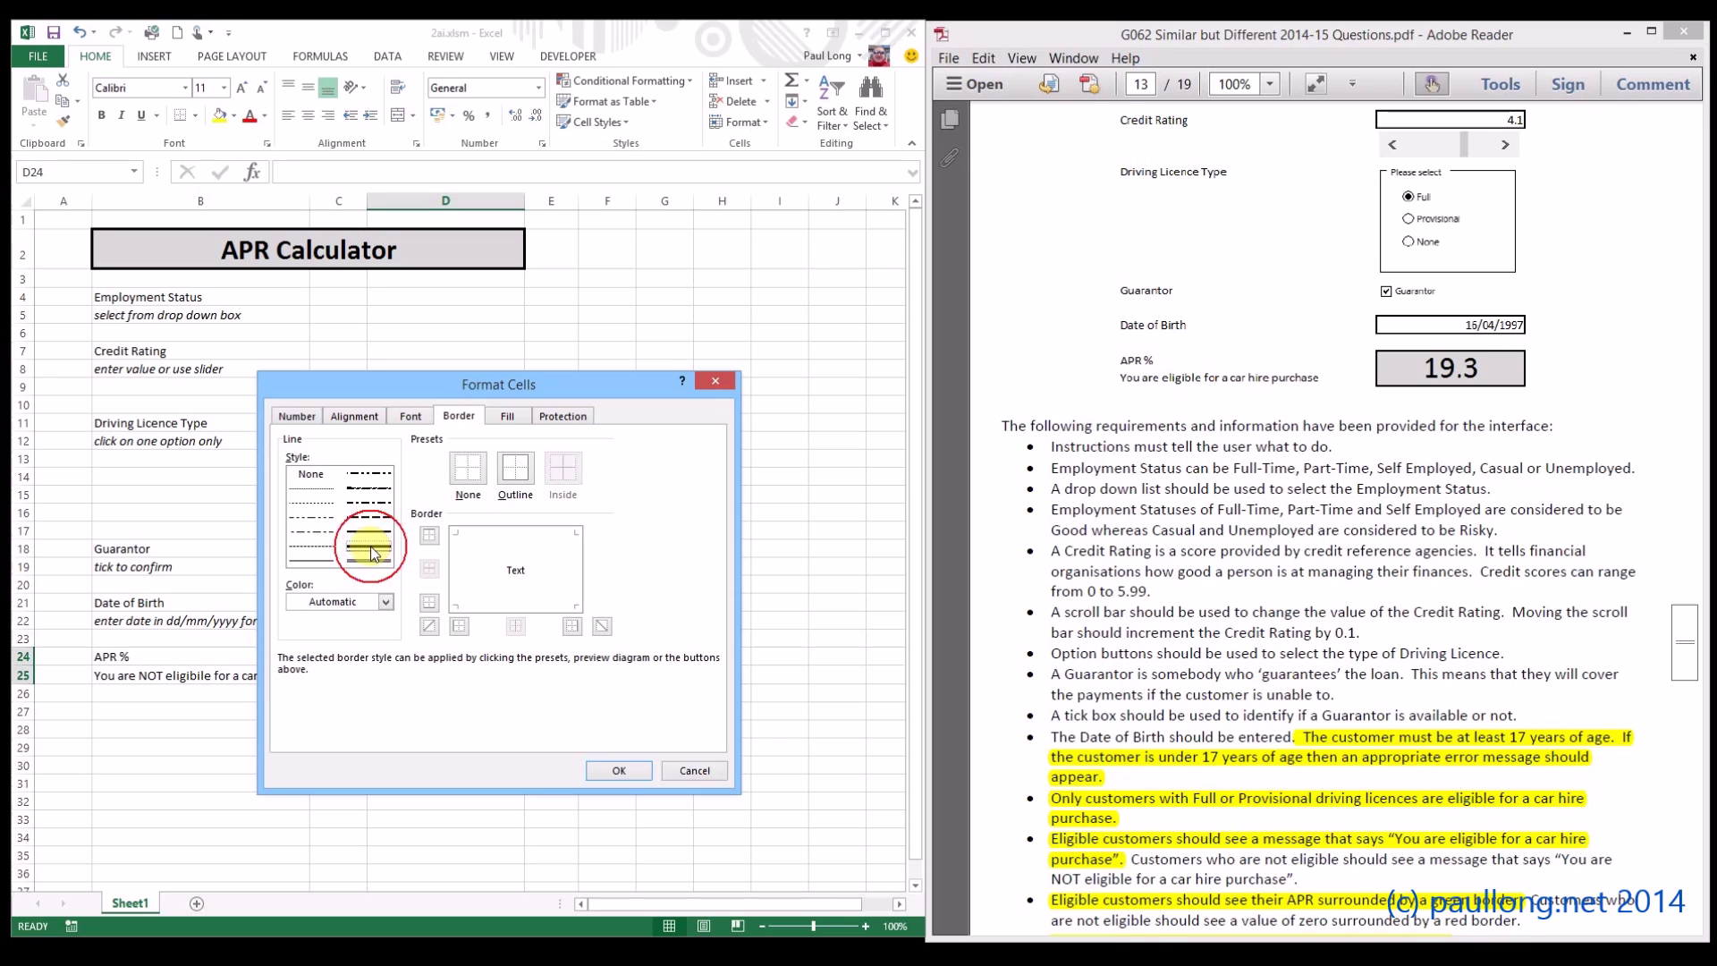
click(385, 602)
click(333, 743)
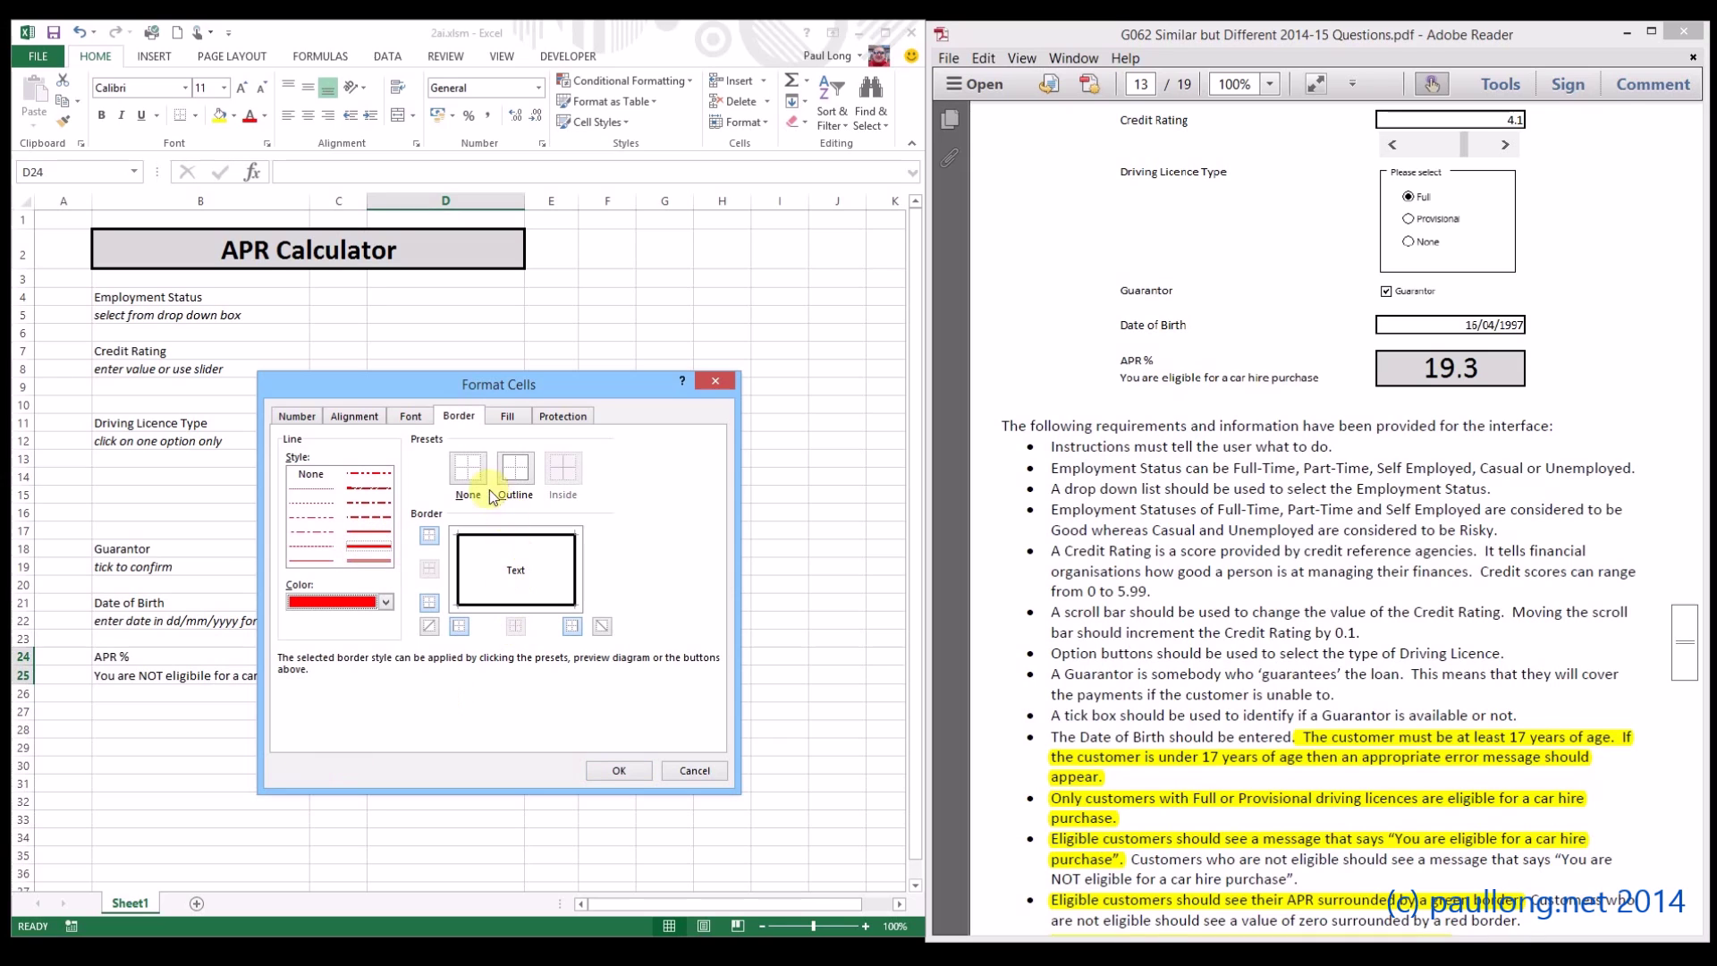
click(525, 468)
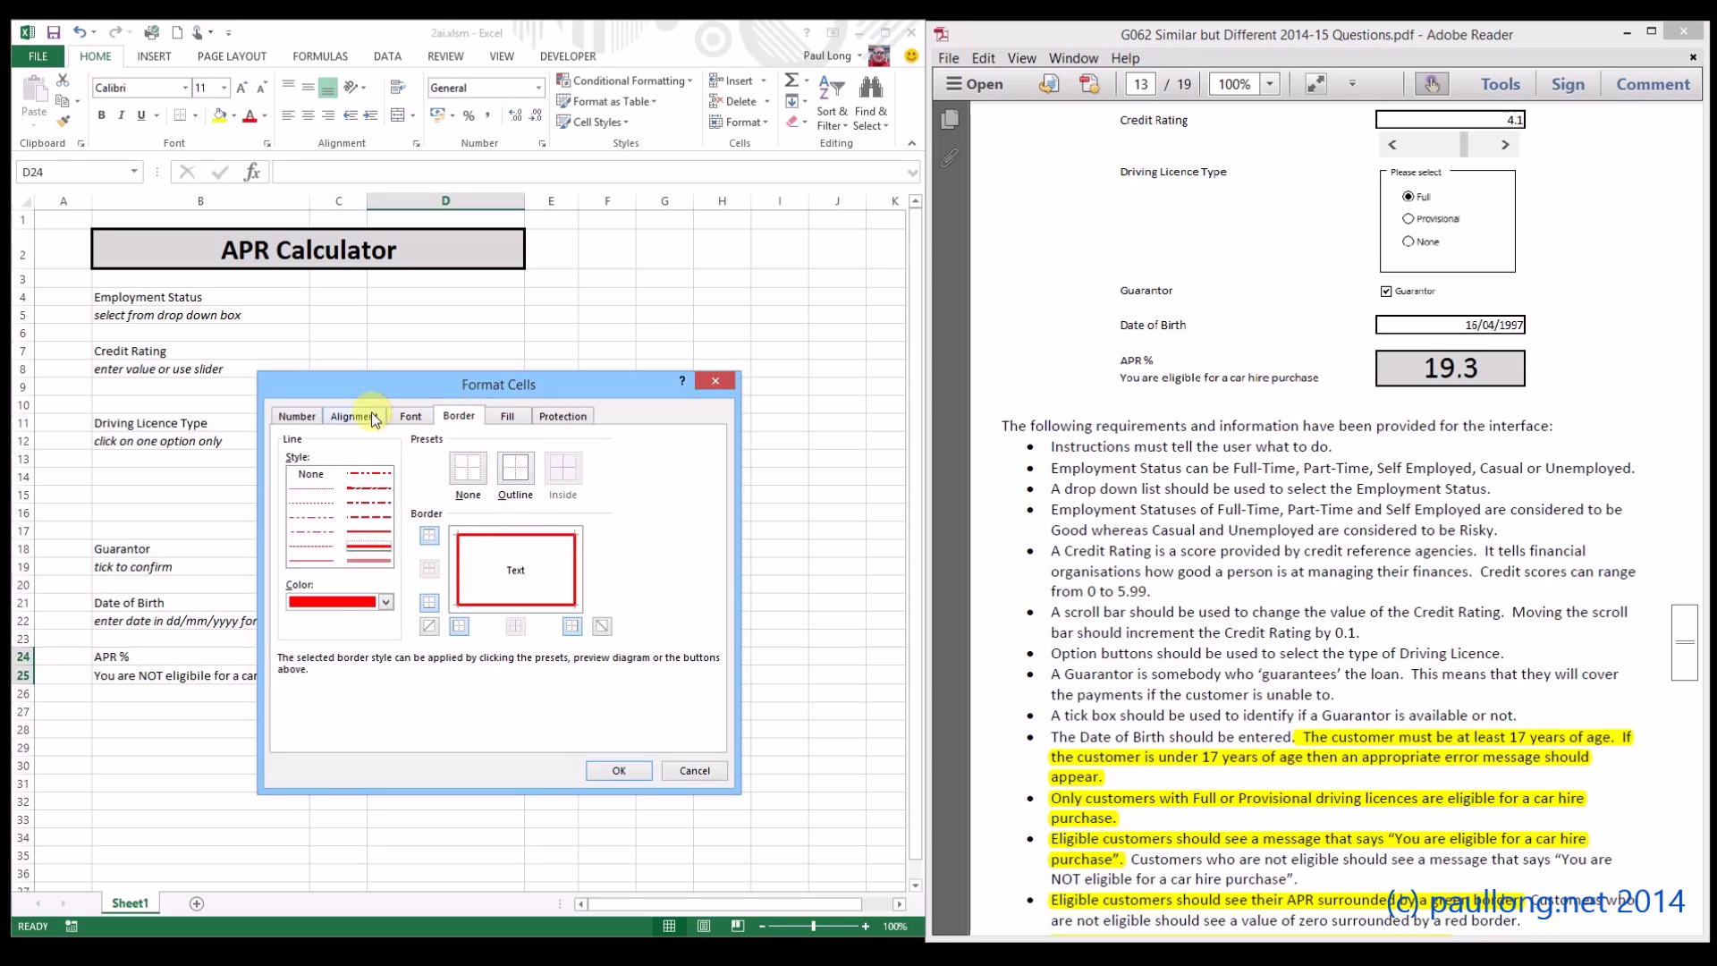
click(507, 416)
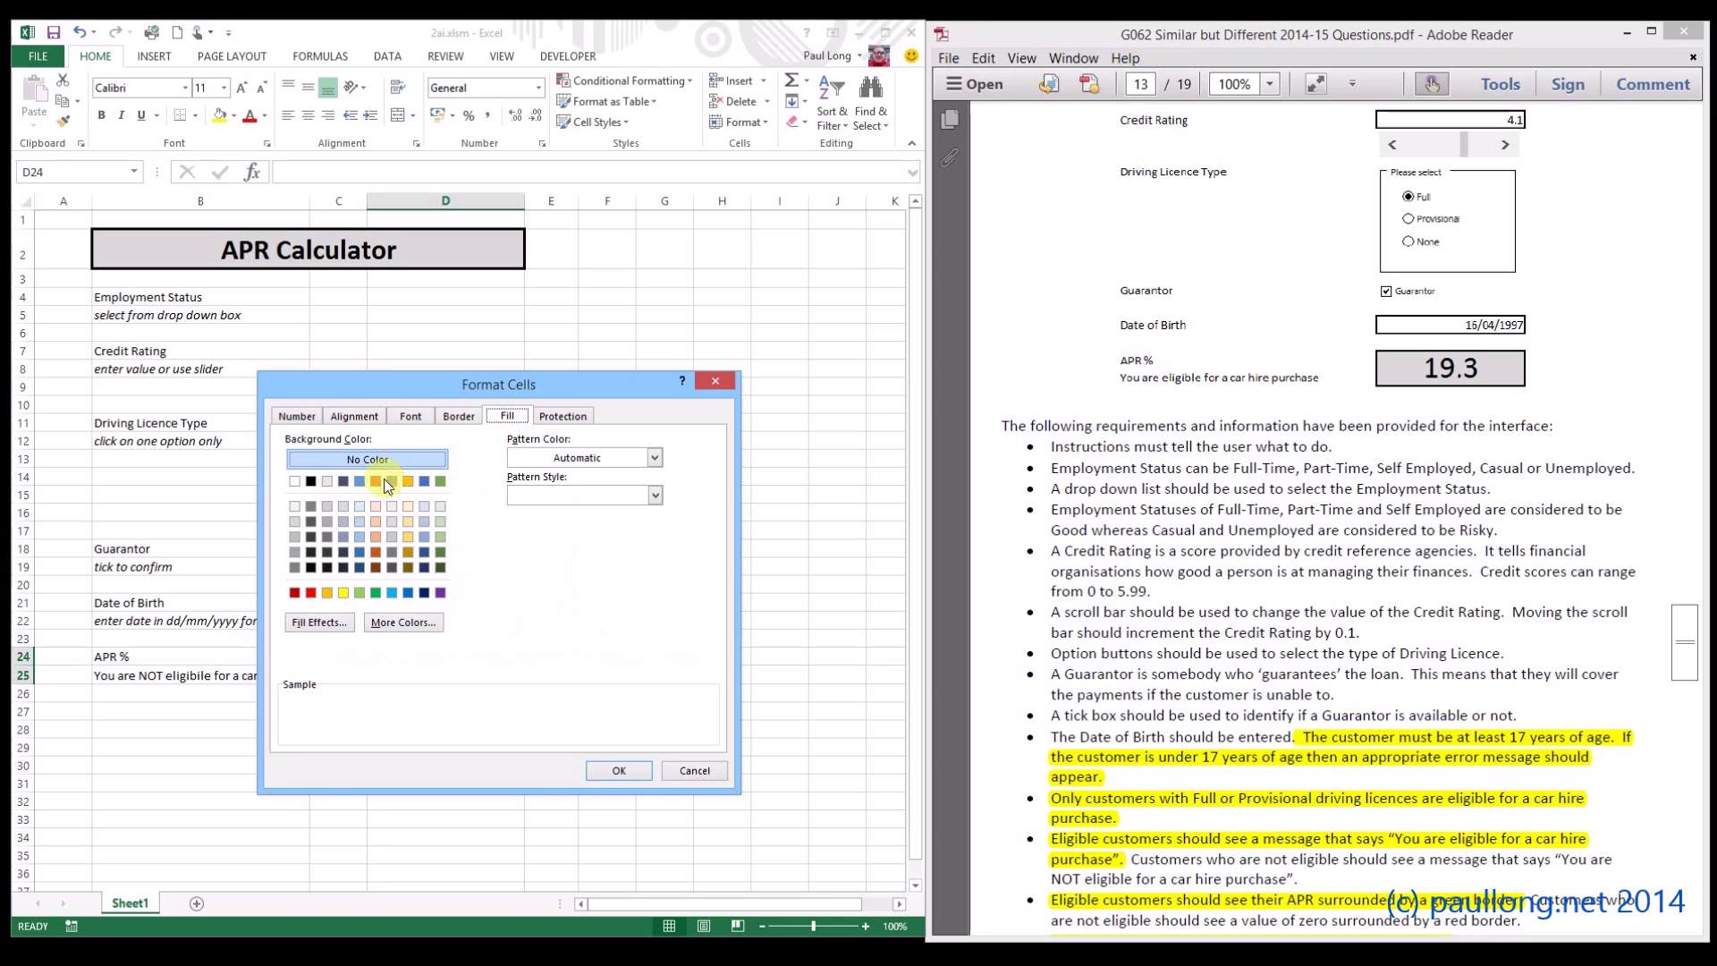
click(294, 522)
click(615, 771)
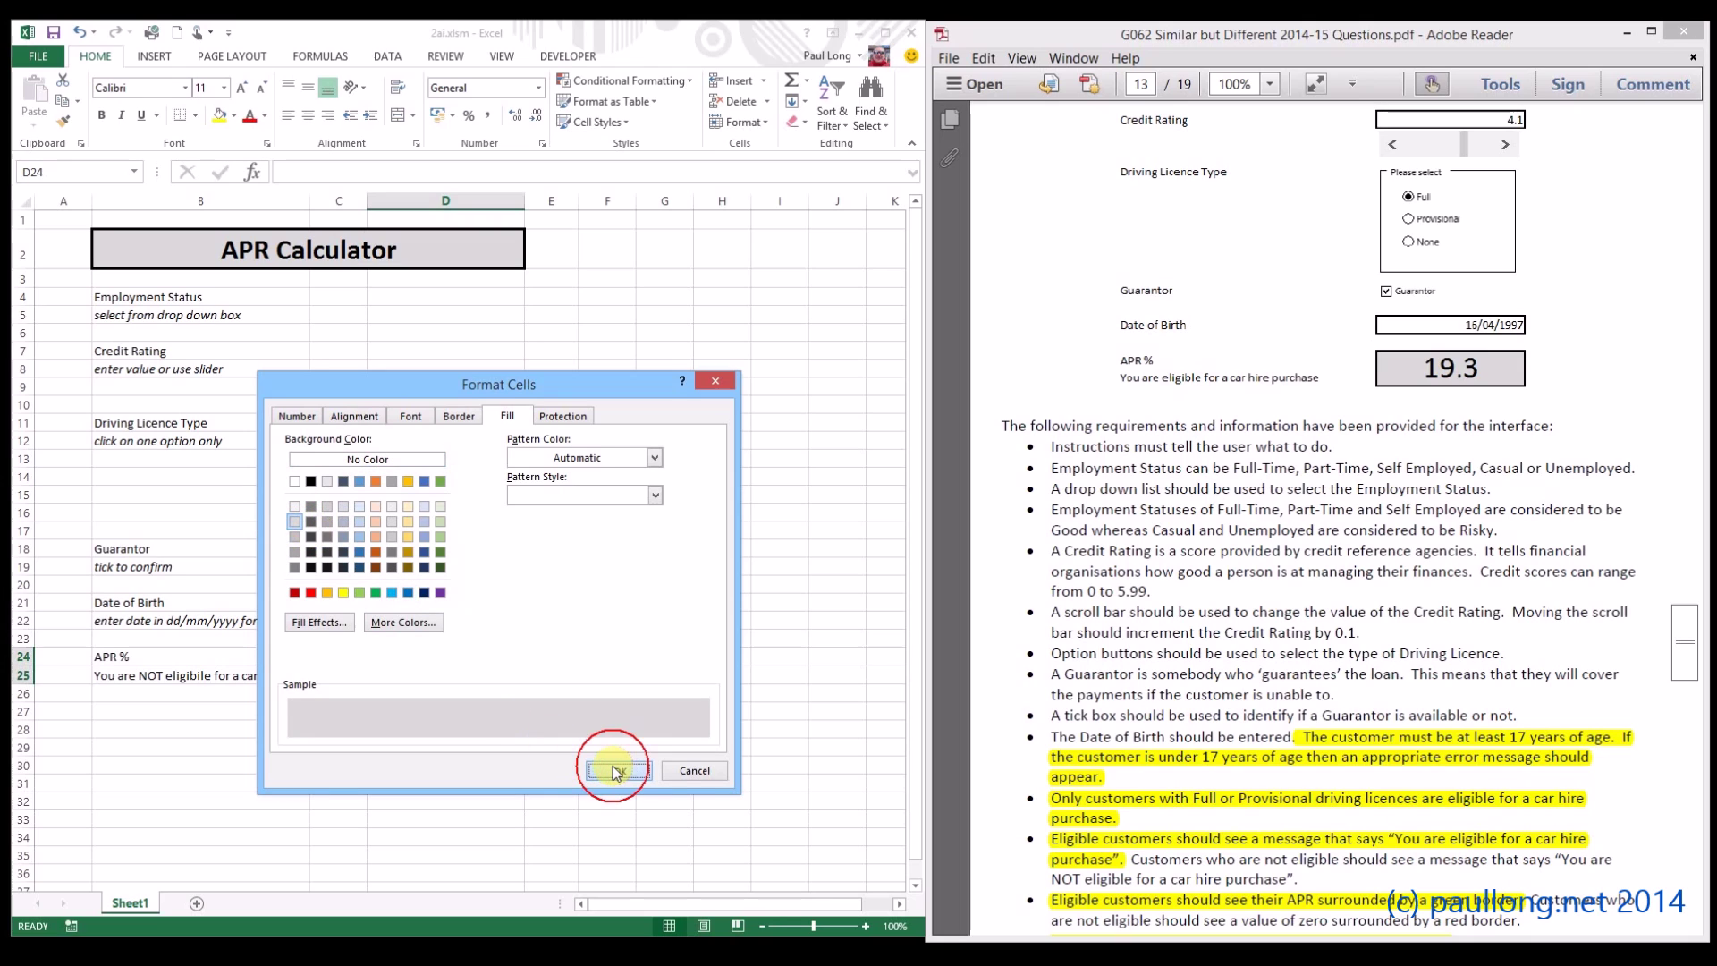
click(454, 710)
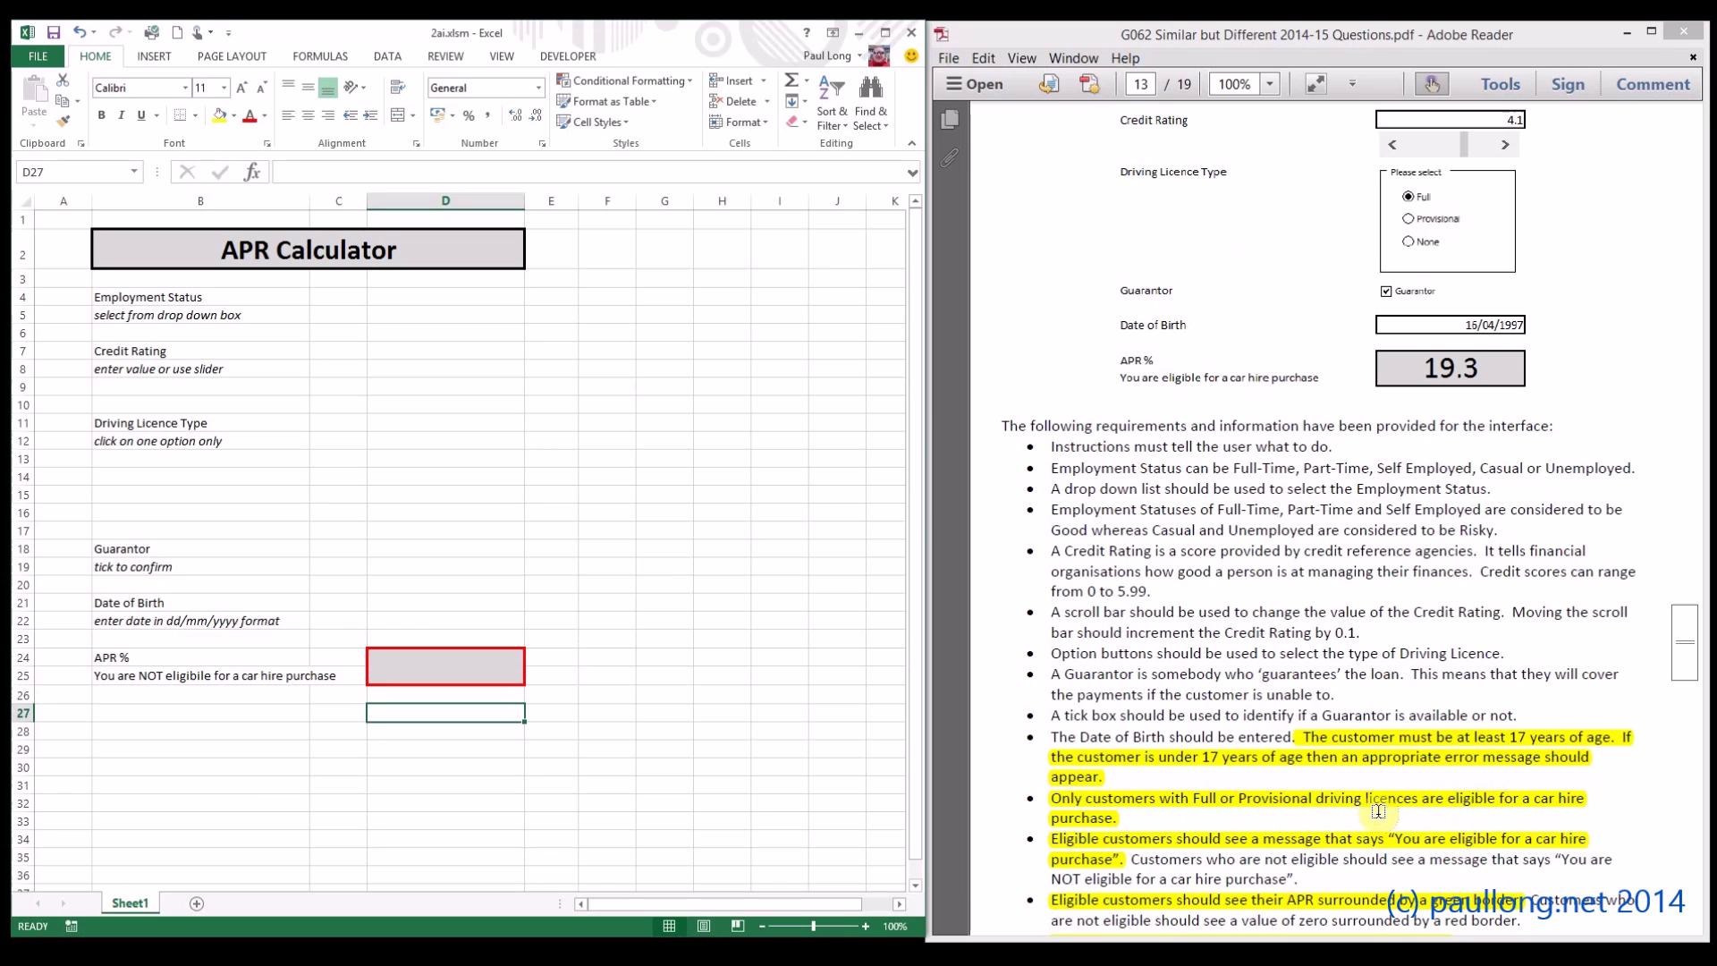
click(522, 554)
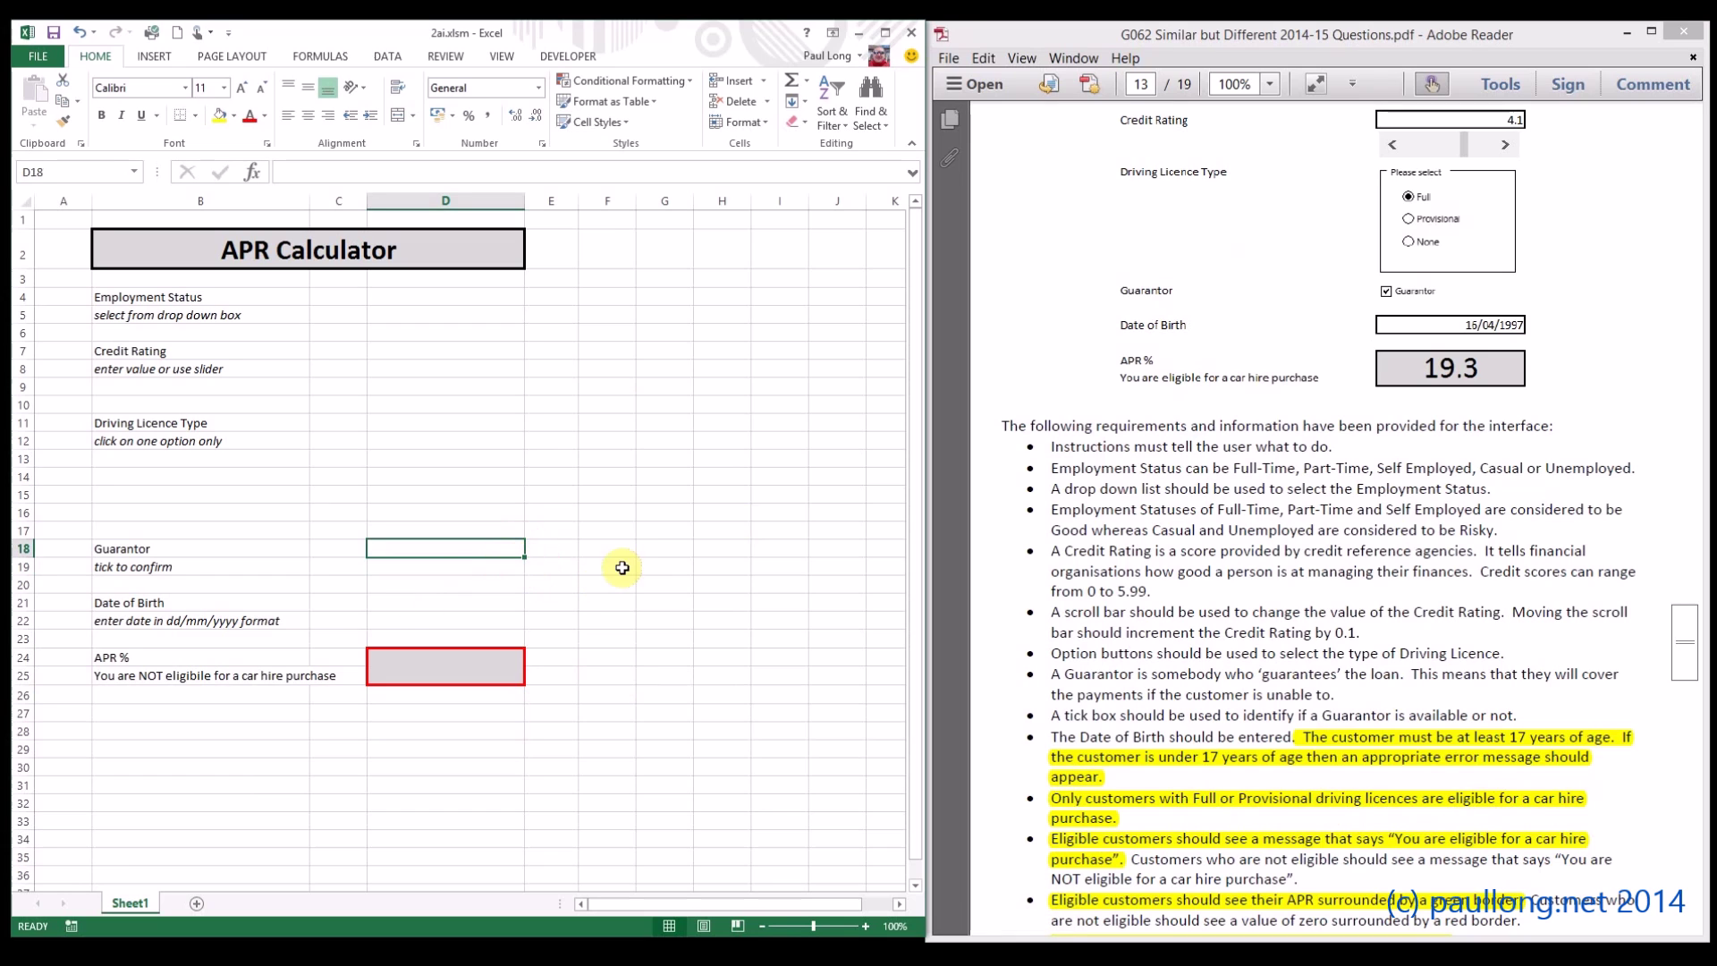
click(1171, 517)
scroll(1171, 516, up, 3)
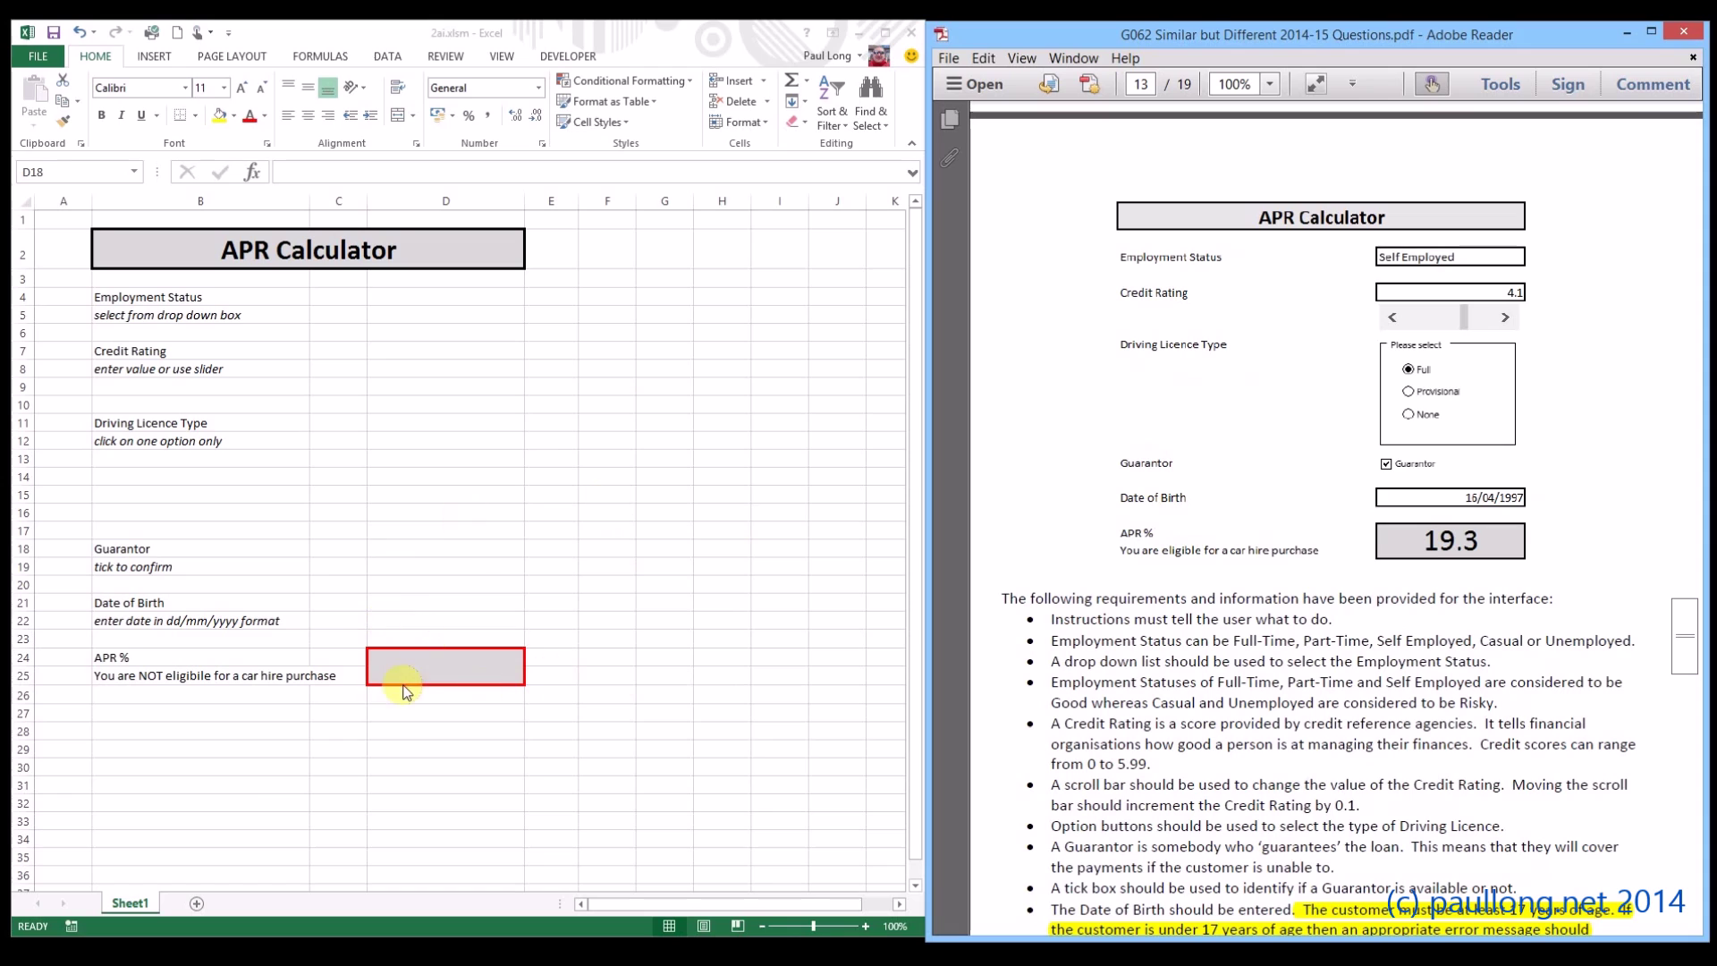
click(417, 601)
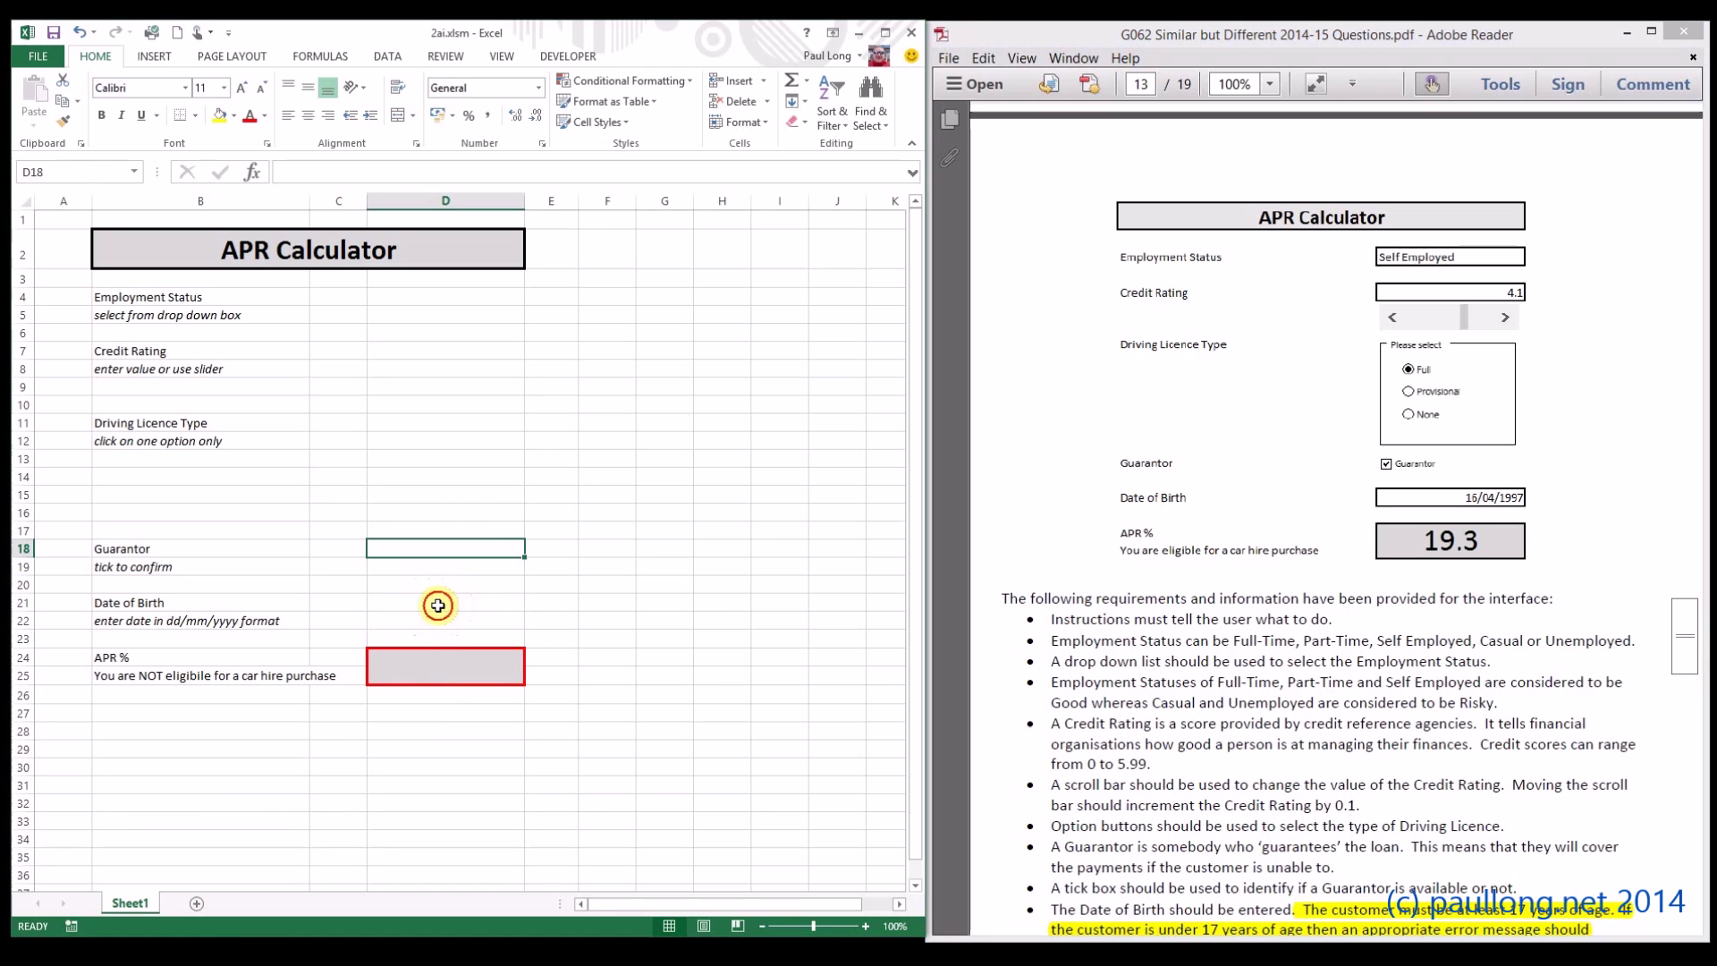
click(443, 604)
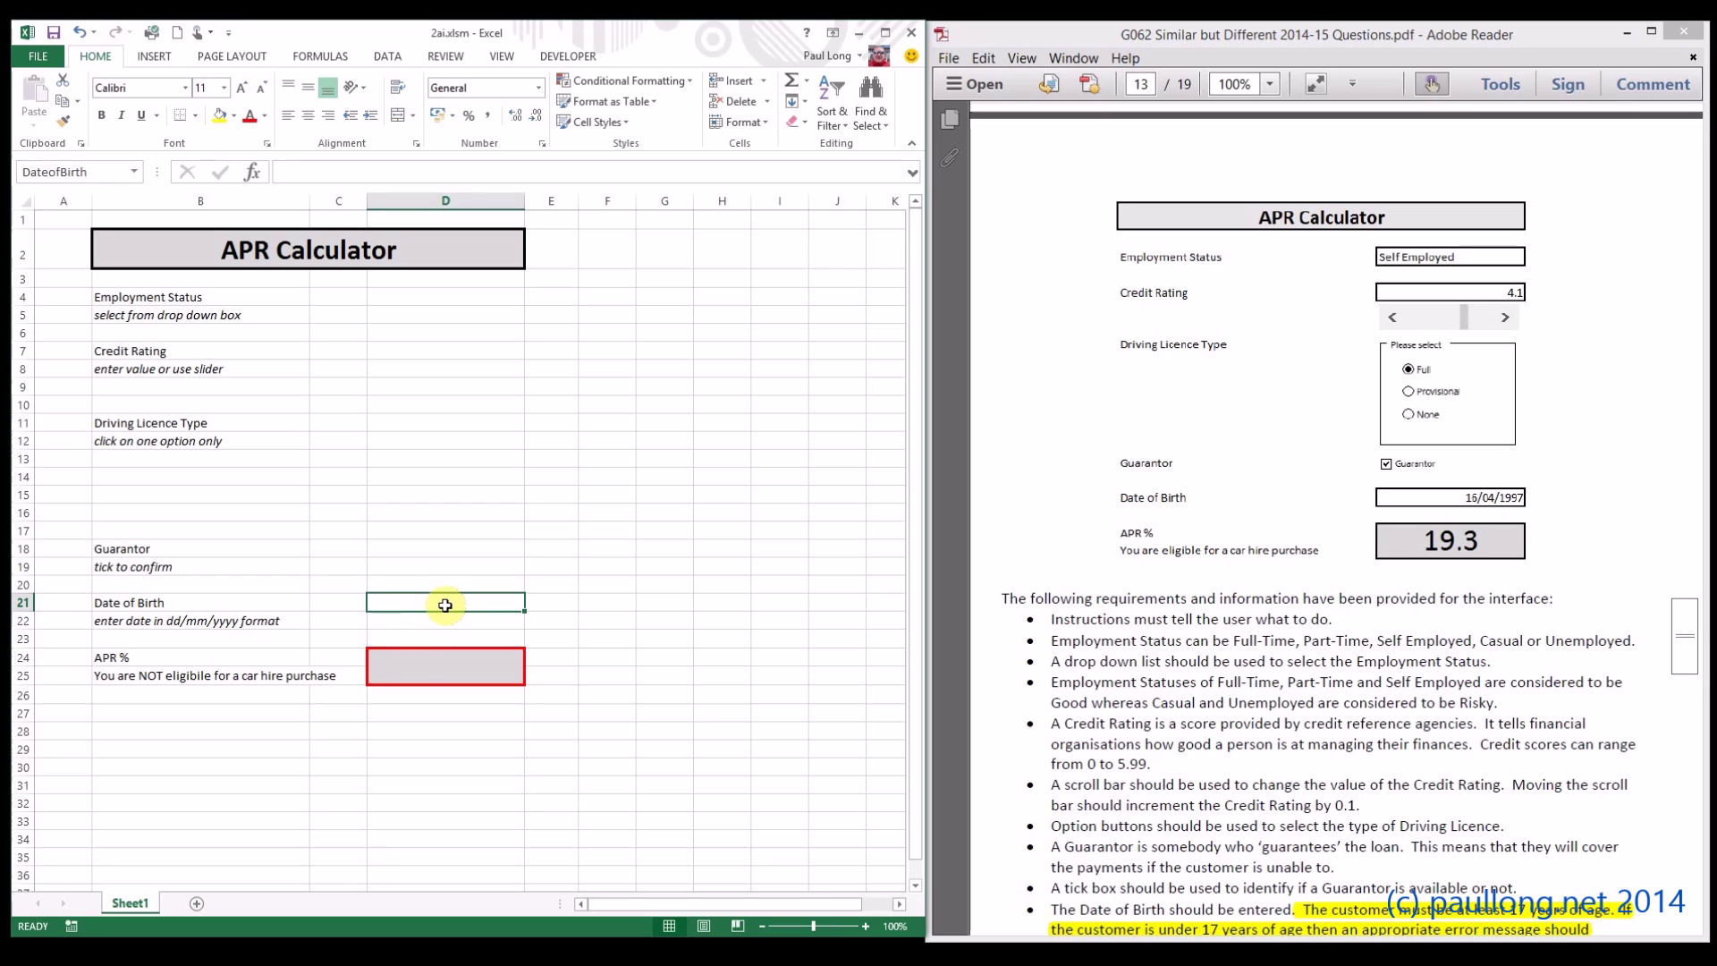
Enter the date of birth 16/5/1997 in D21 and give it a thick box border
text(`1)
text(6/)
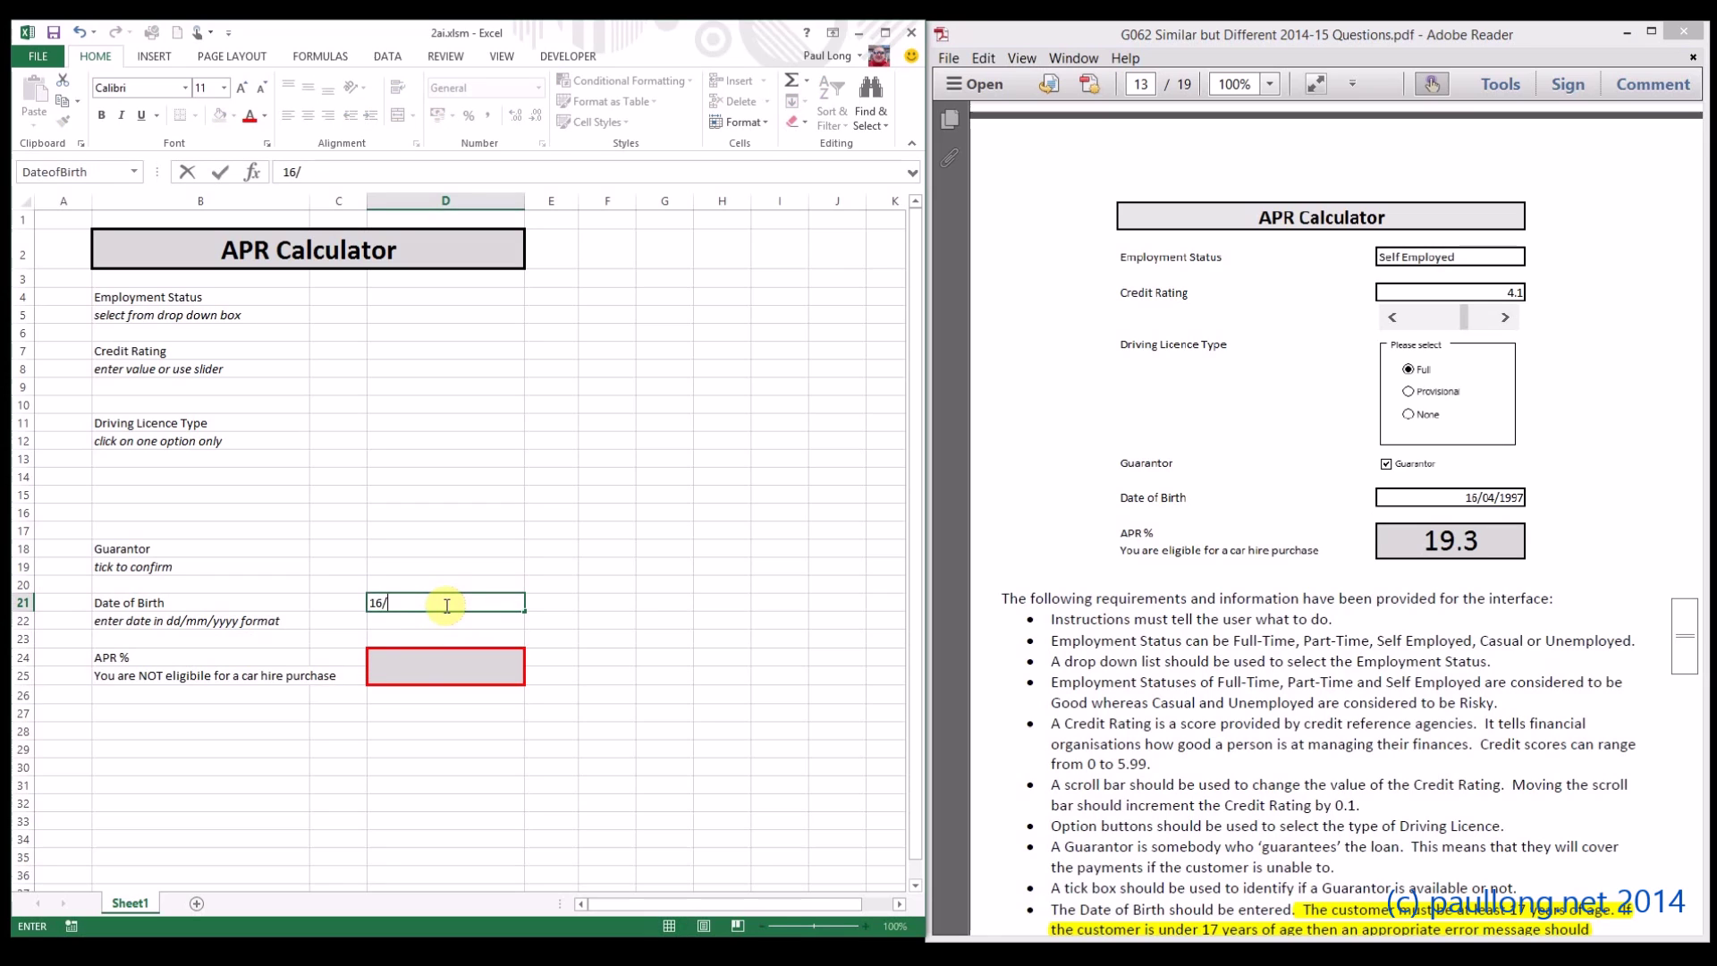
text(5/1997)
key(Return)
click(447, 603)
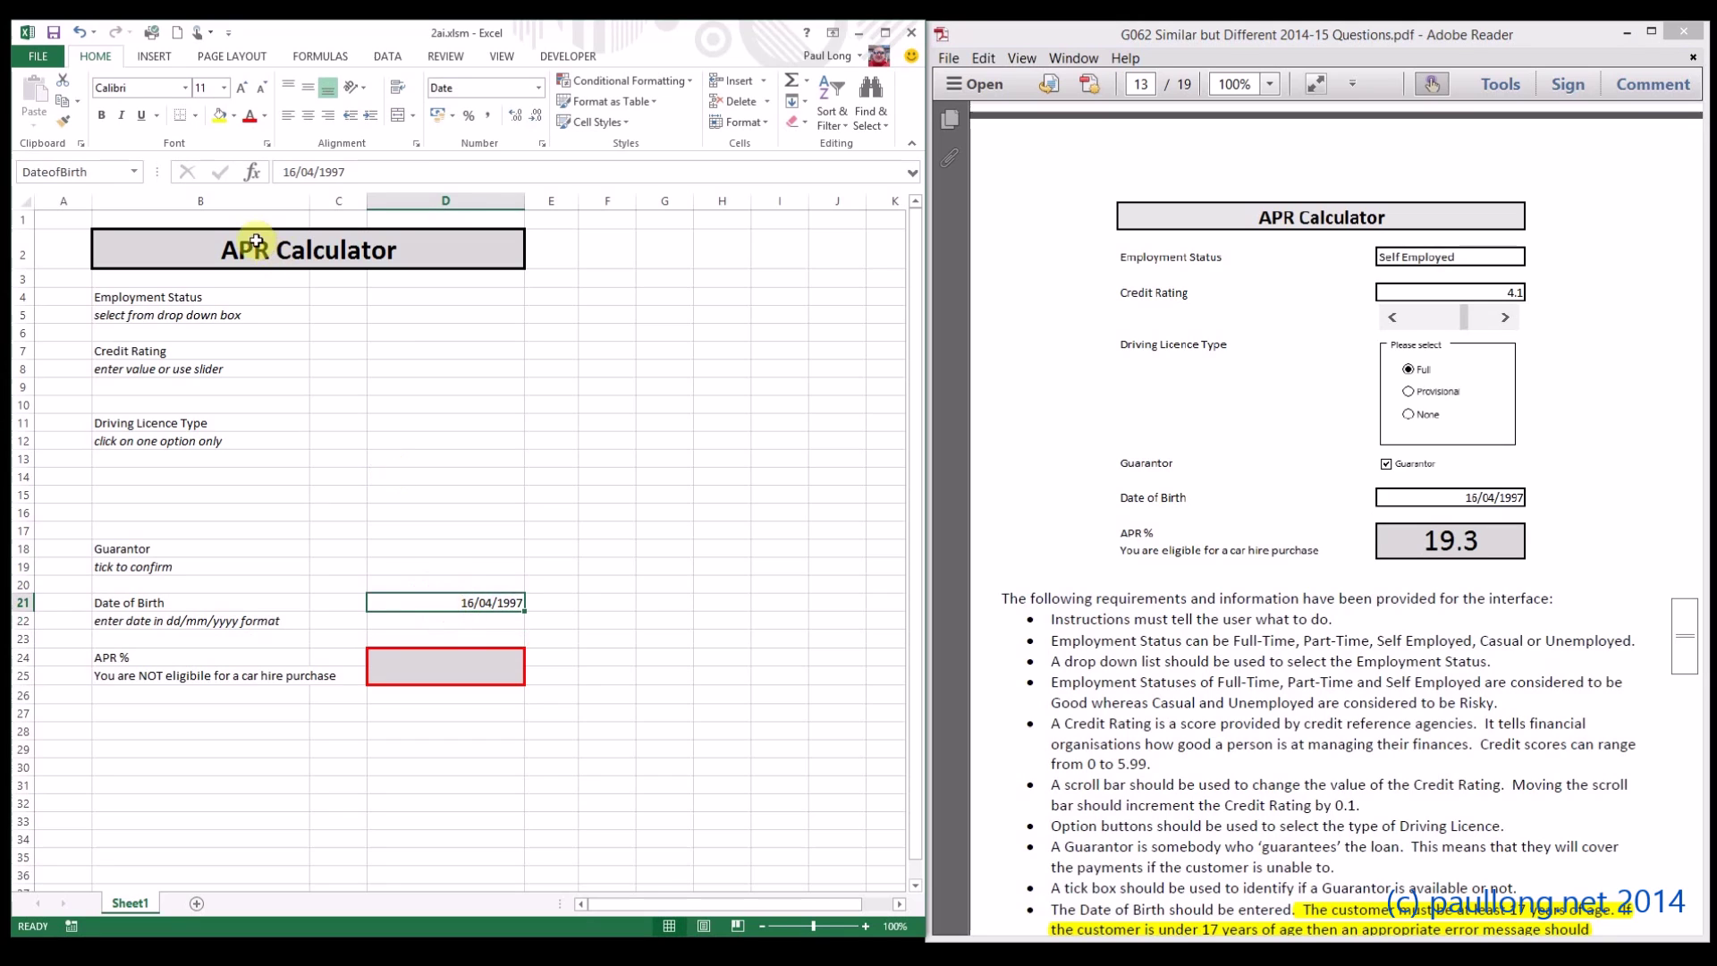
click(195, 116)
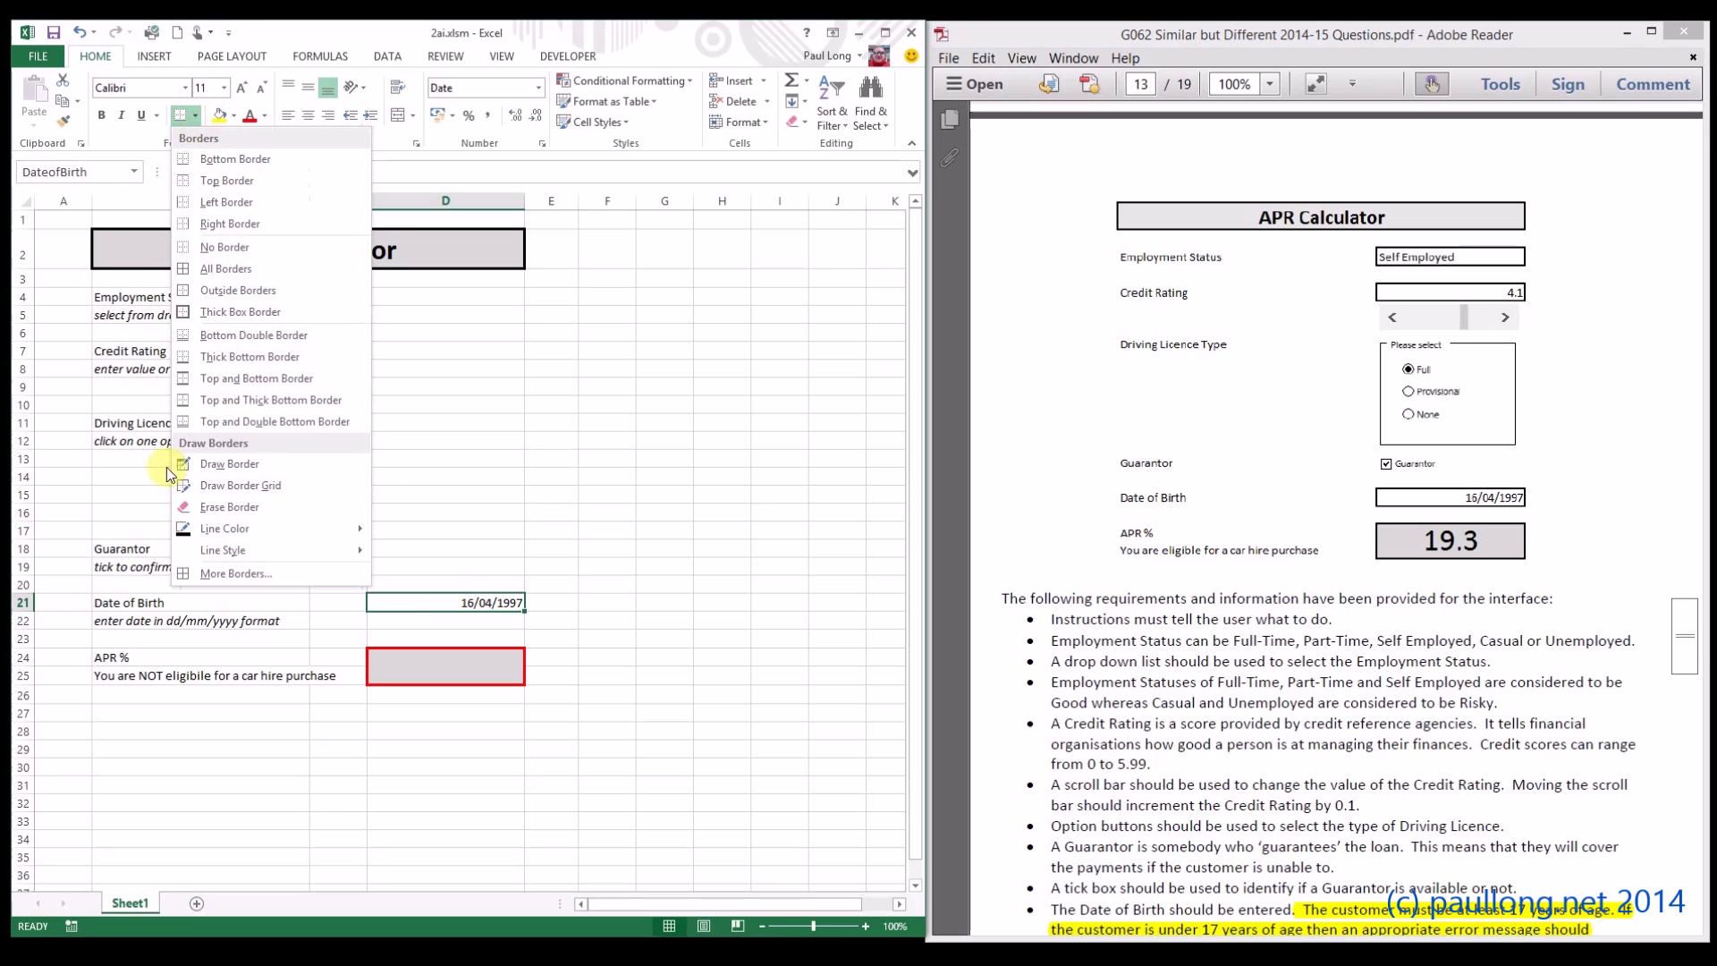
click(231, 313)
click(609, 641)
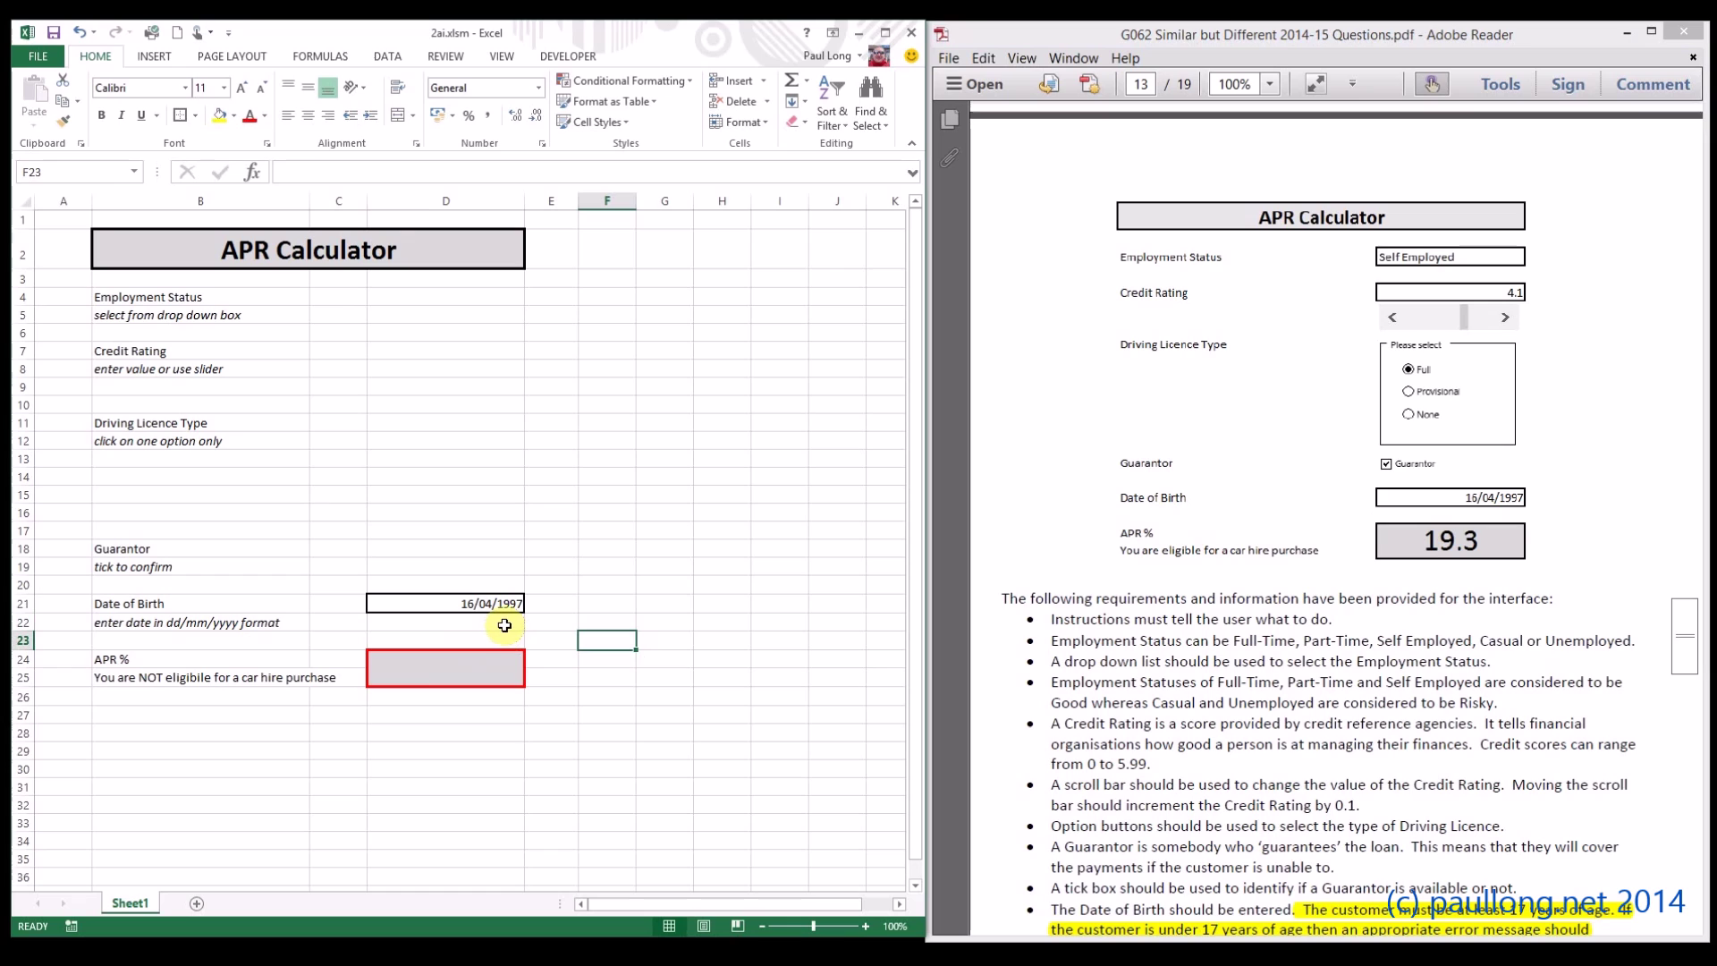
Add thick box borders to the Credit Rating cell D7 and Employment Status cell D4
click(411, 354)
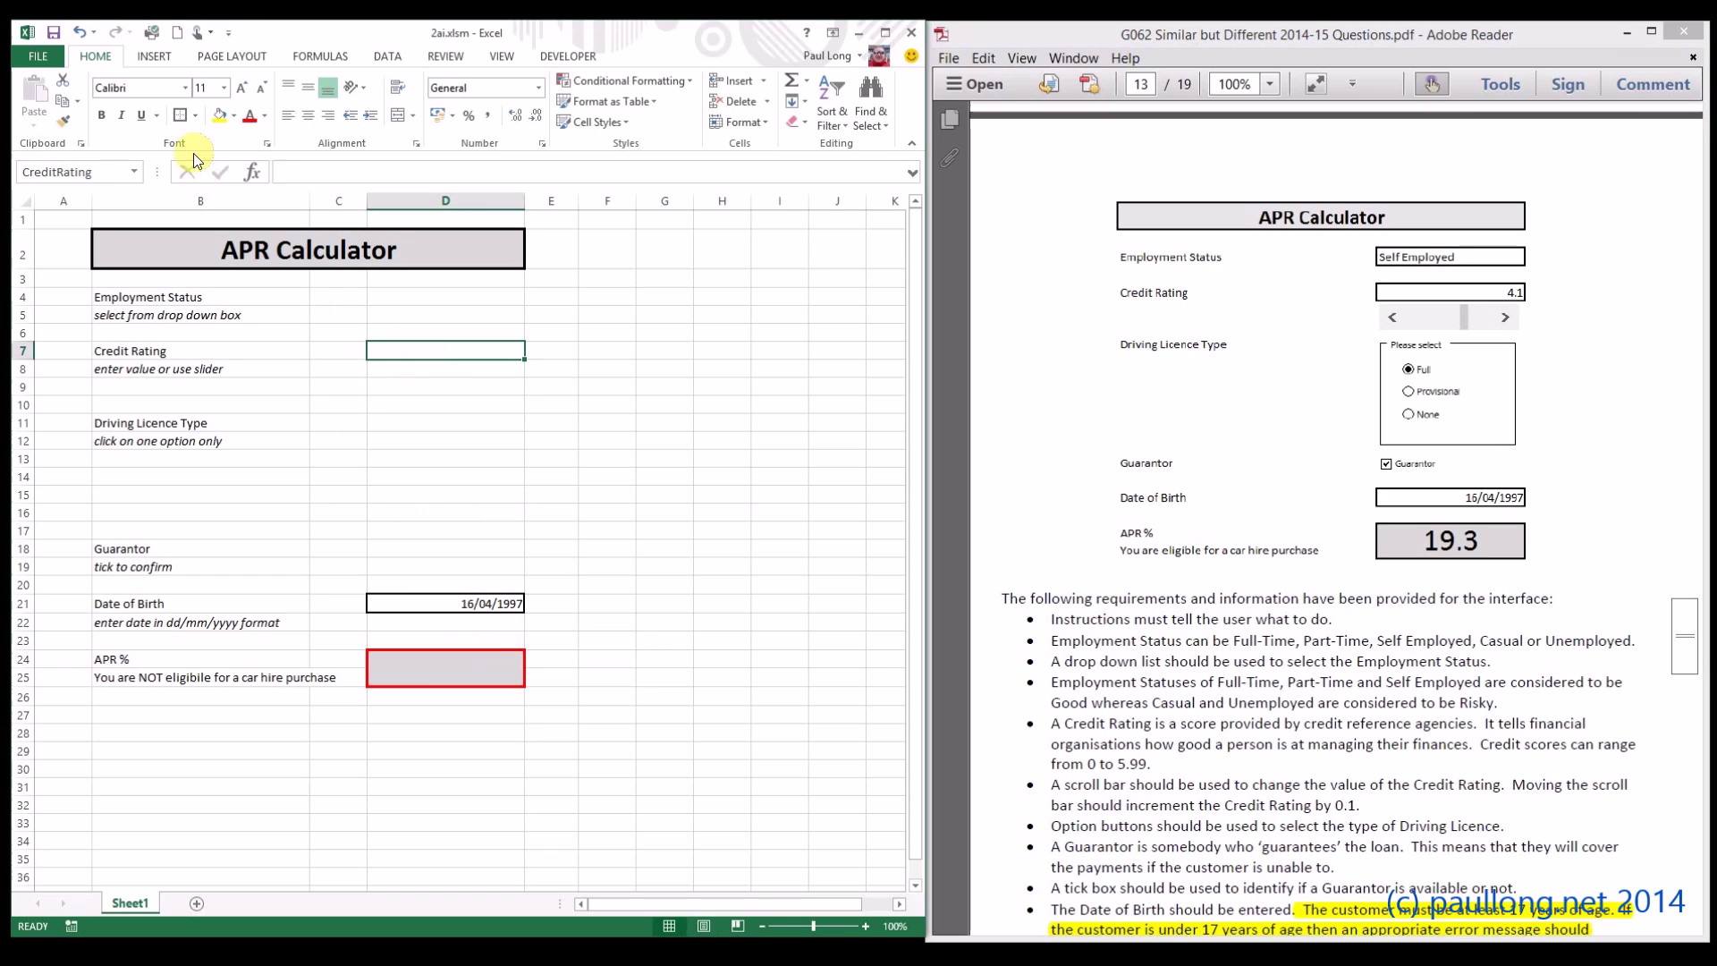
click(180, 115)
click(405, 304)
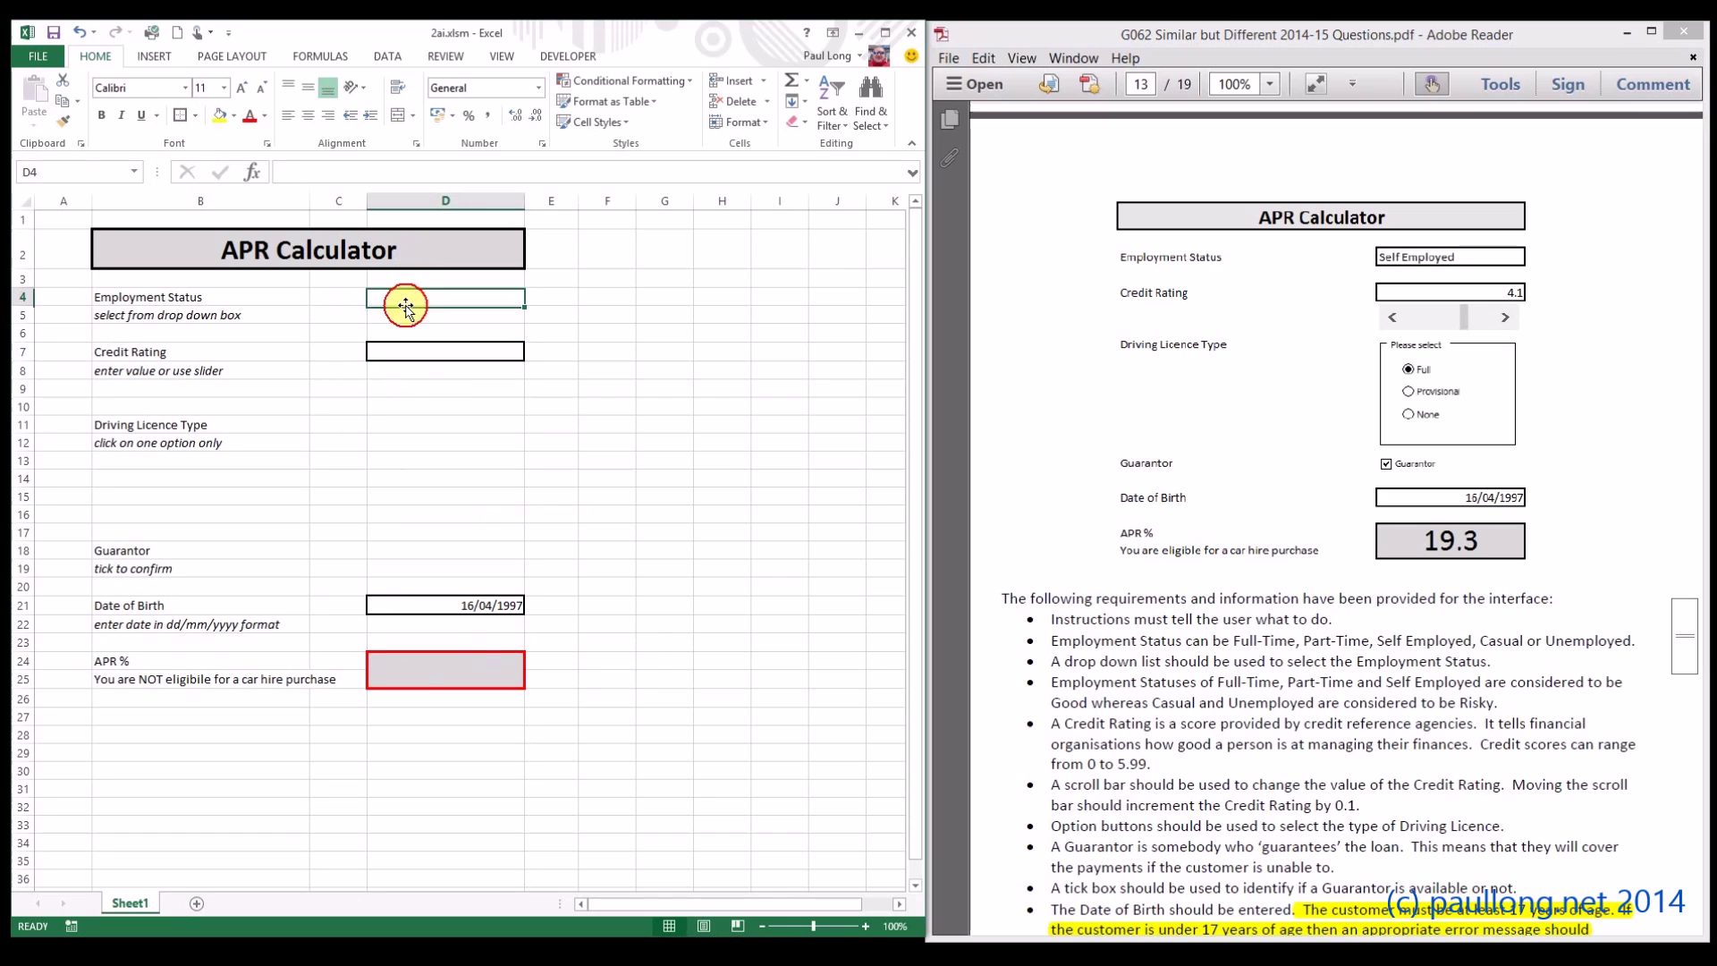
click(180, 115)
click(541, 438)
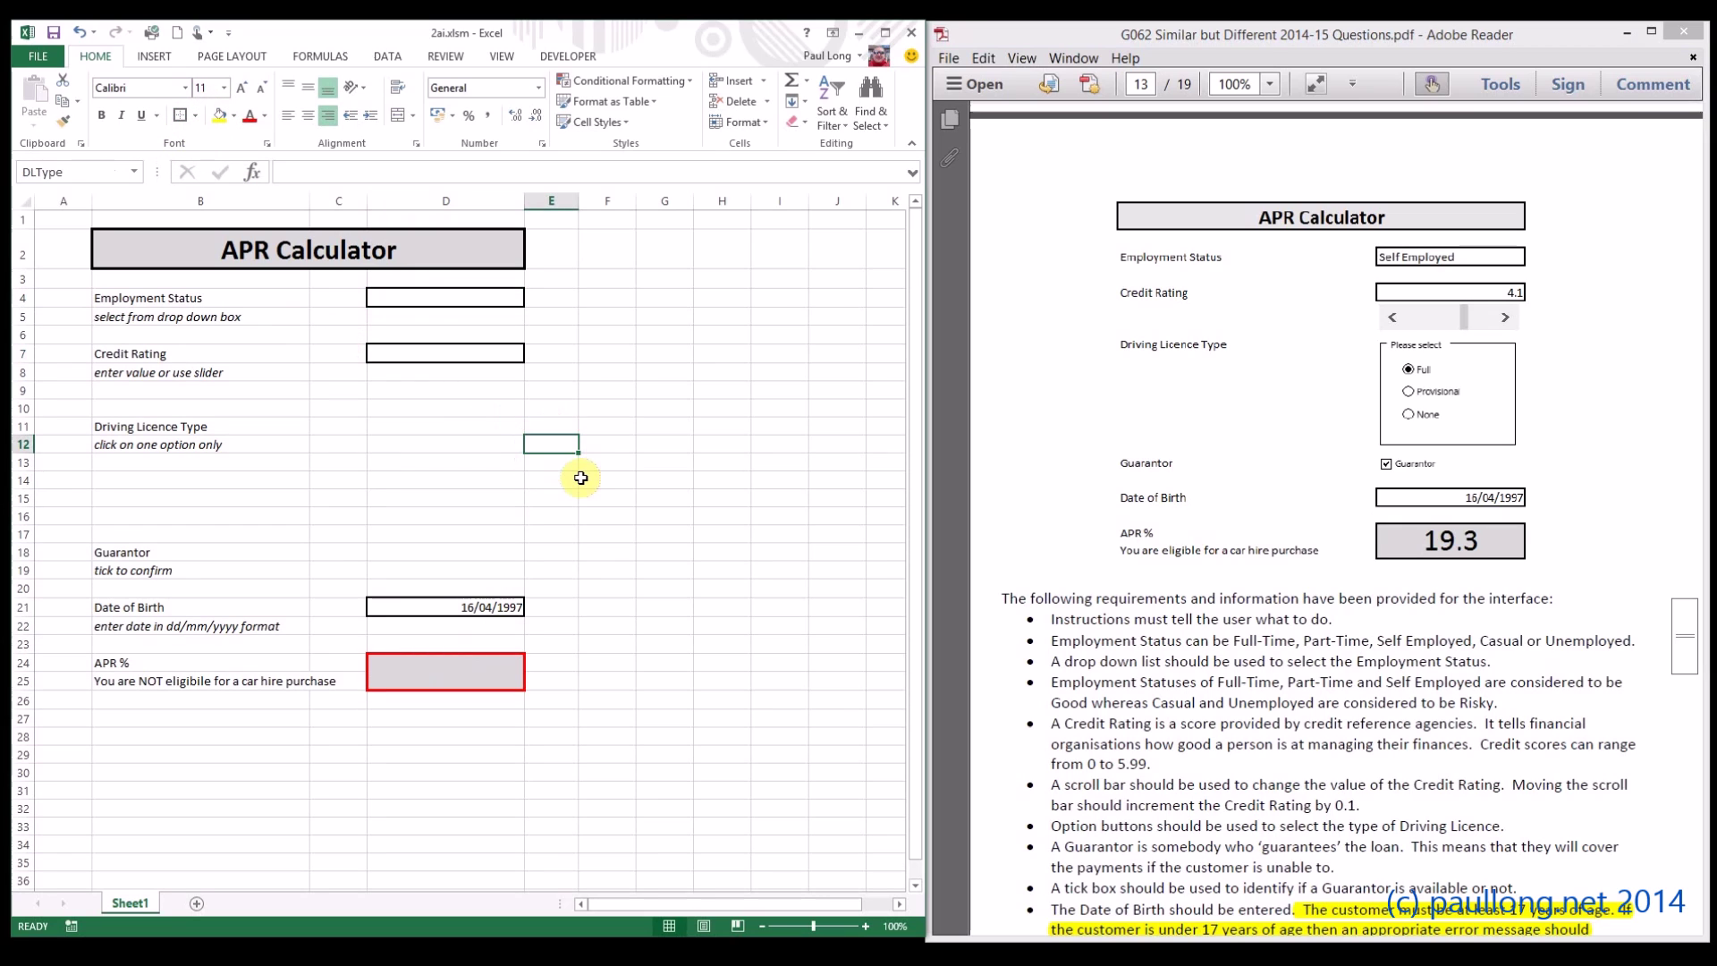
click(432, 304)
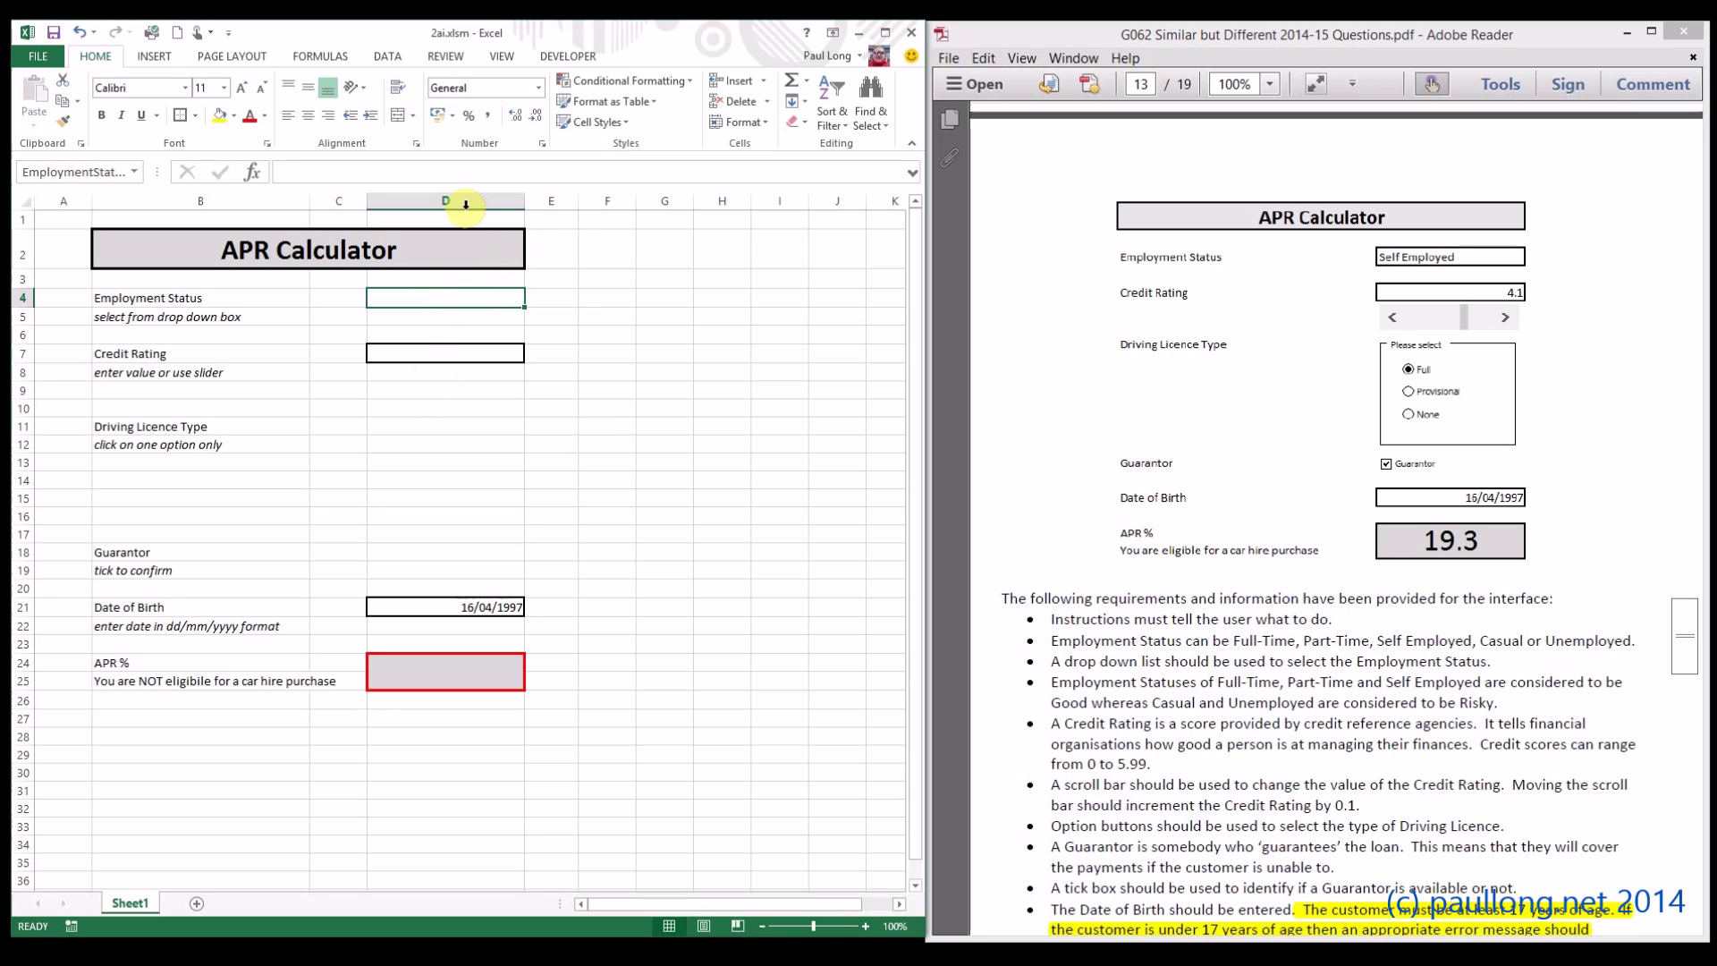
Make D4 a validation list of statuses: Full-Time, Part-Time, Self Employed, Casual, Unemployed
click(390, 58)
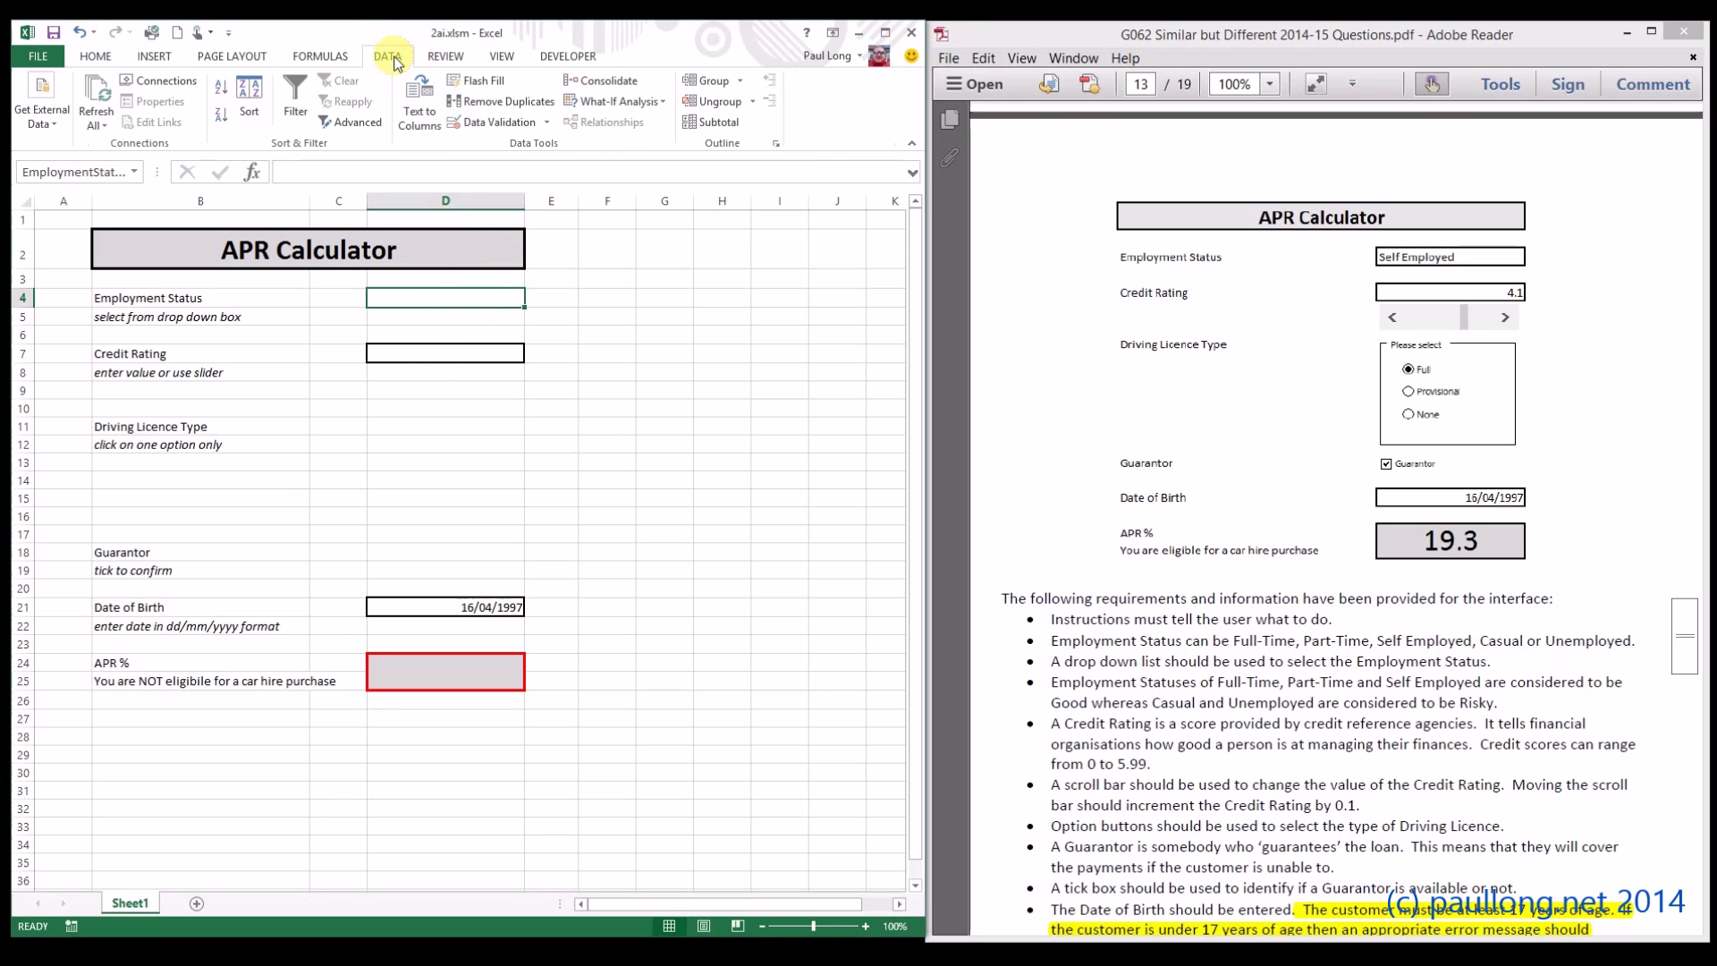
click(493, 121)
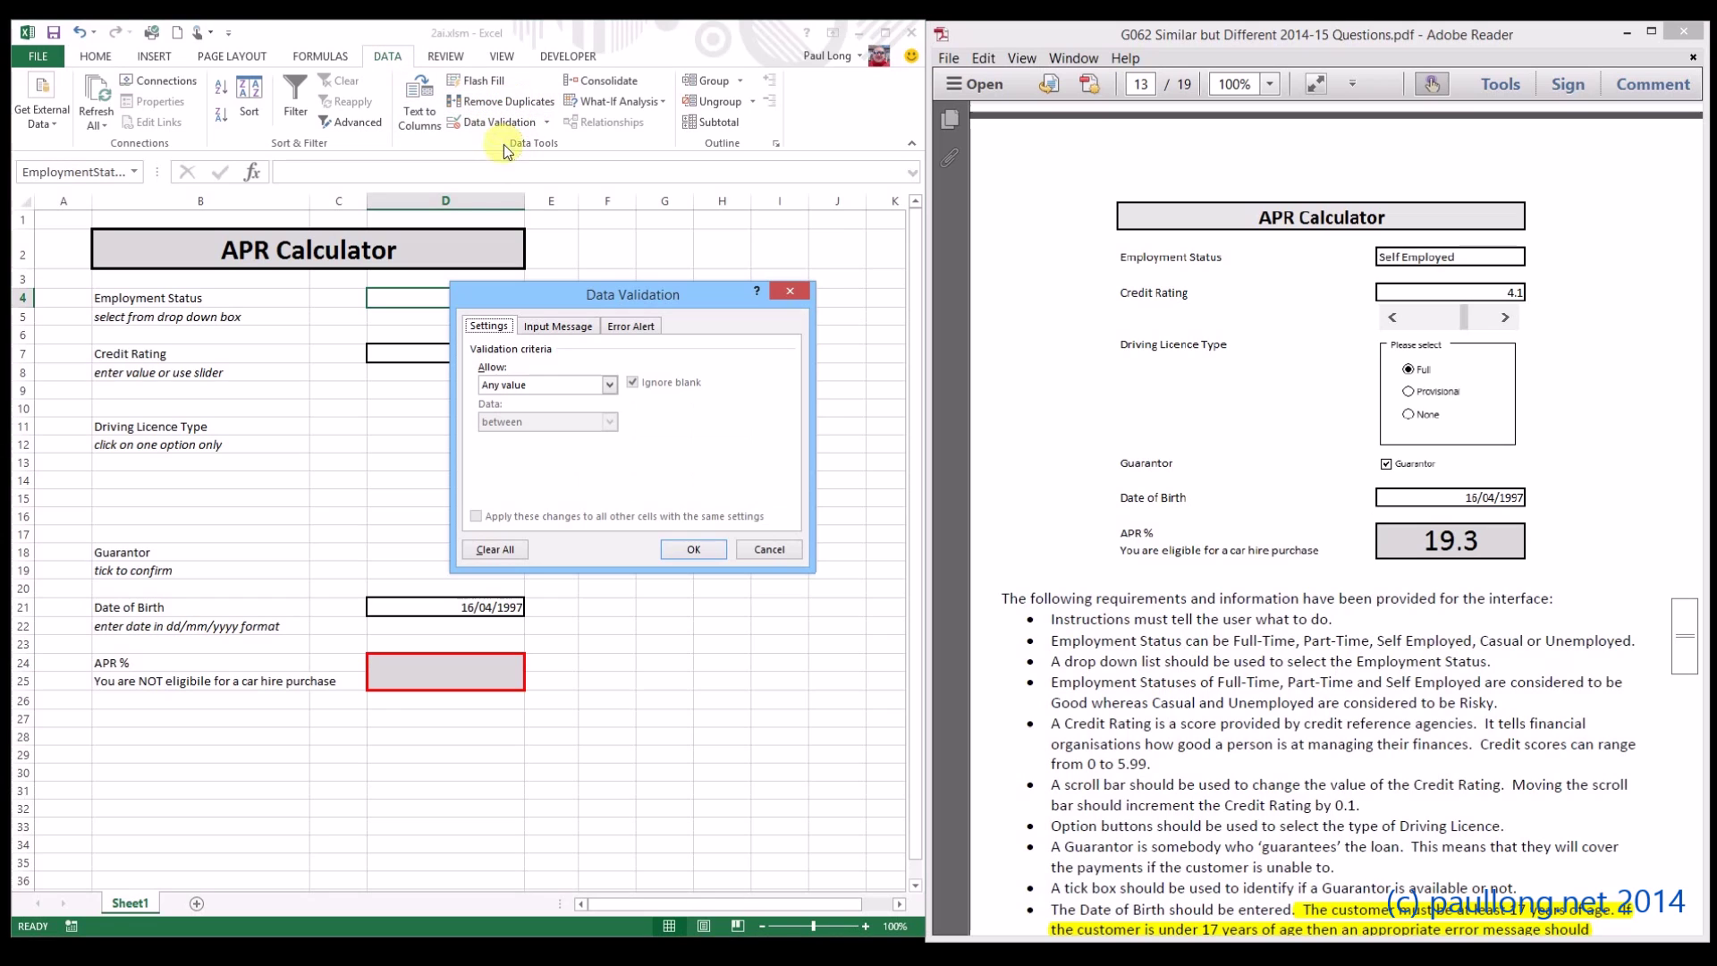
click(536, 384)
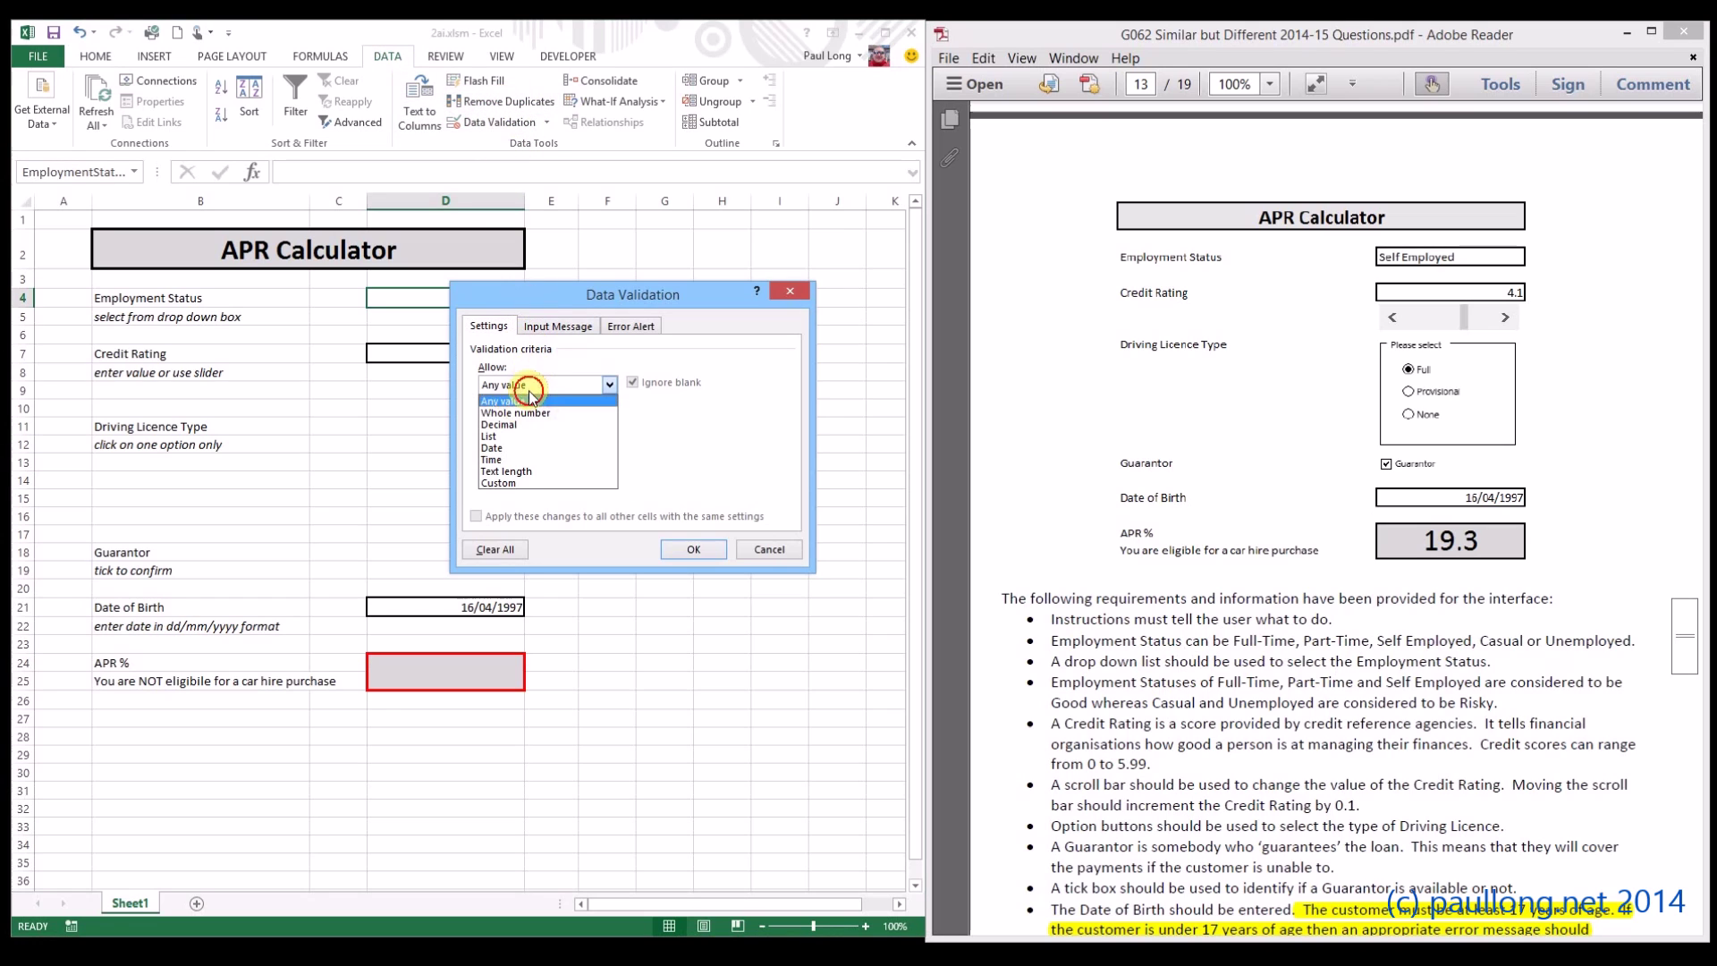
click(507, 435)
click(519, 459)
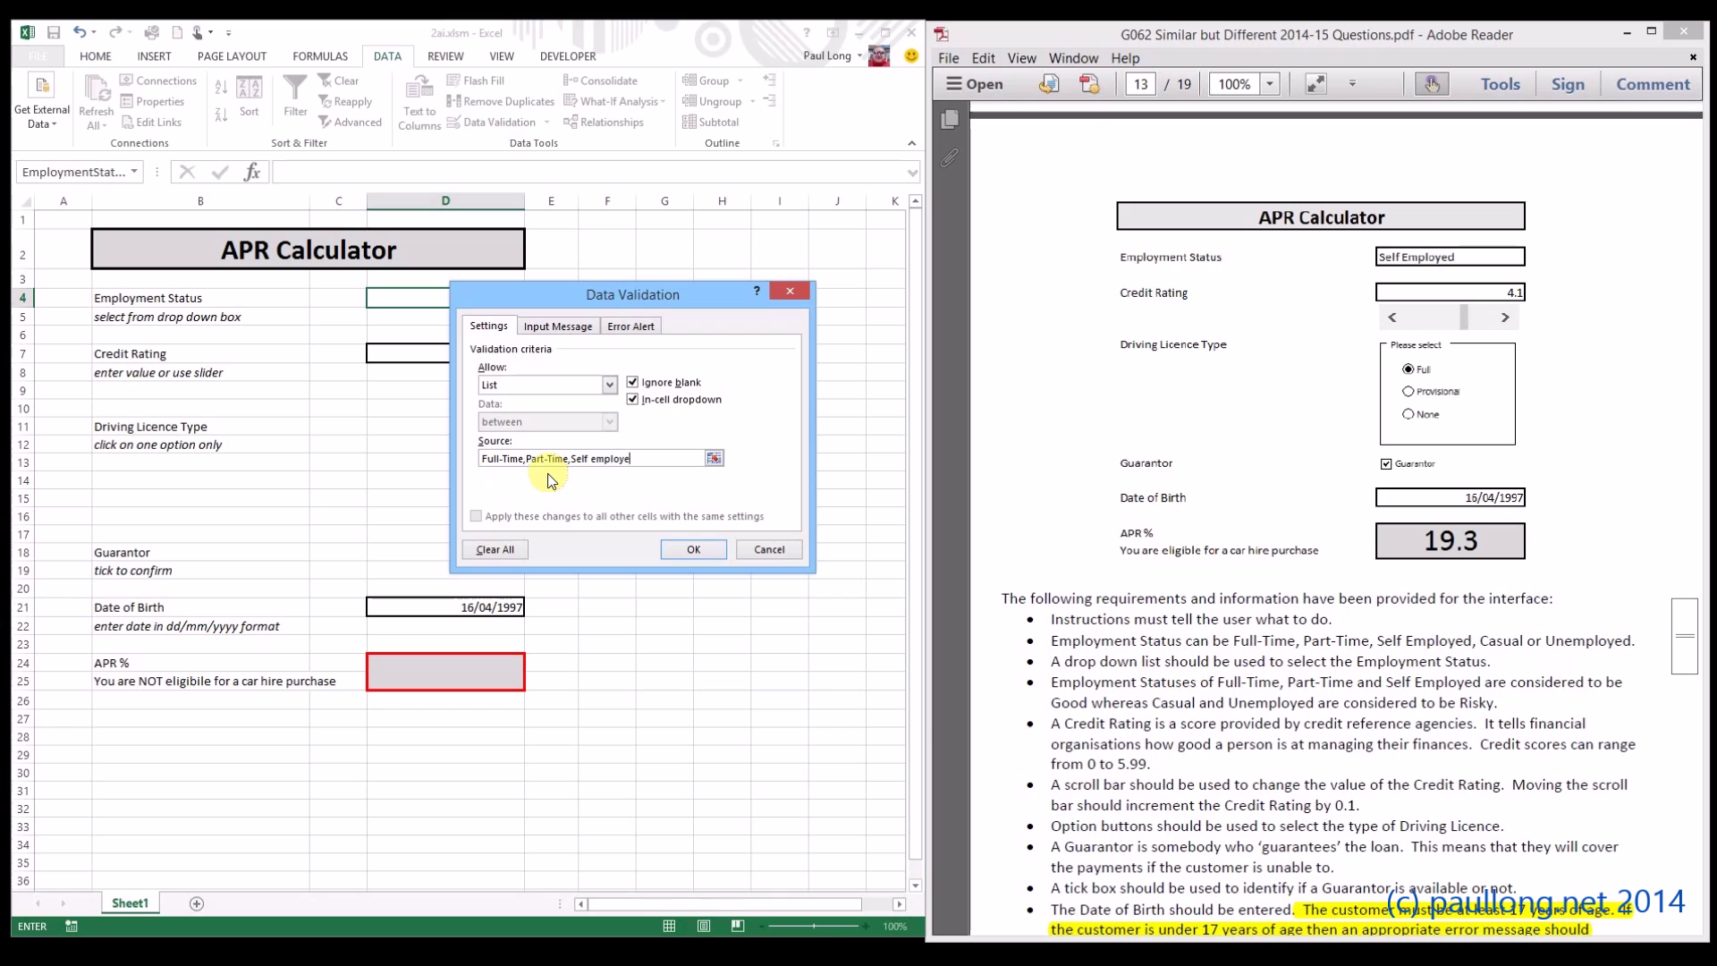
key(Left)
key(Left)
key(BackSpace)
key(BackSpace)
key(BackSpace)
key(BackSpace)
key(BackSpace)
key(BackSpace)
key(BackSpace)
key(BackSpace)
key(BackSpace)
key(BackSpace)
text(nemp)
click(690, 551)
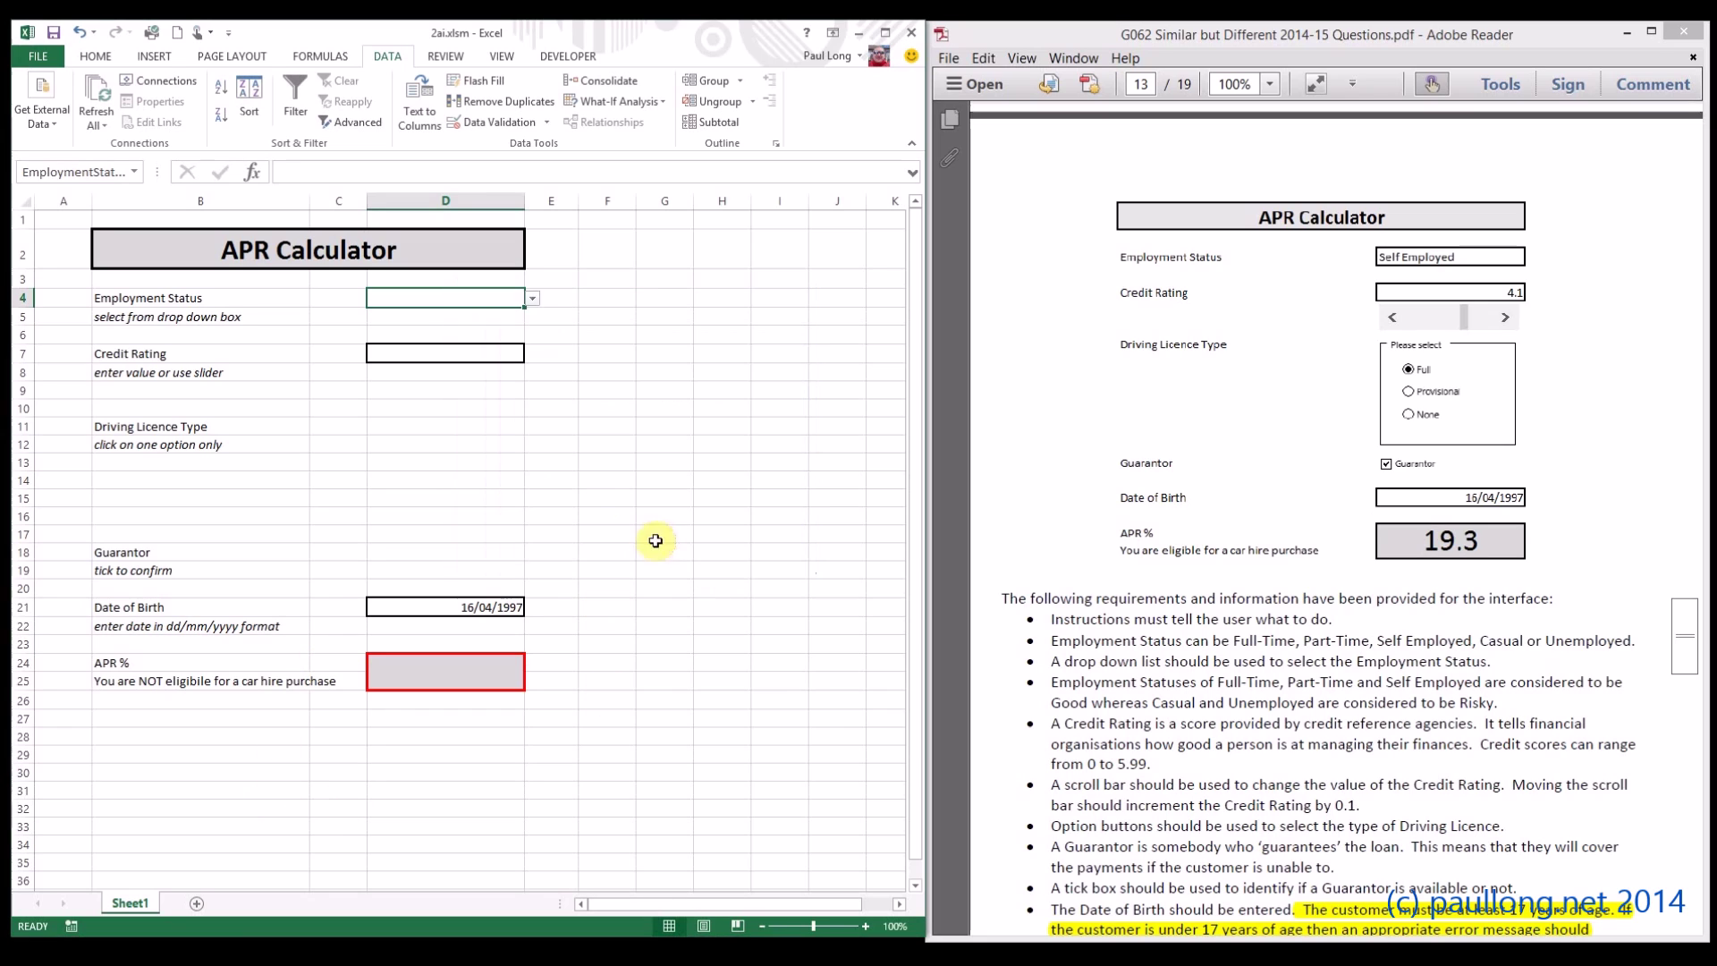
Choose Full-Time in D4 and rename the worksheet to APR_Calculator
click(534, 305)
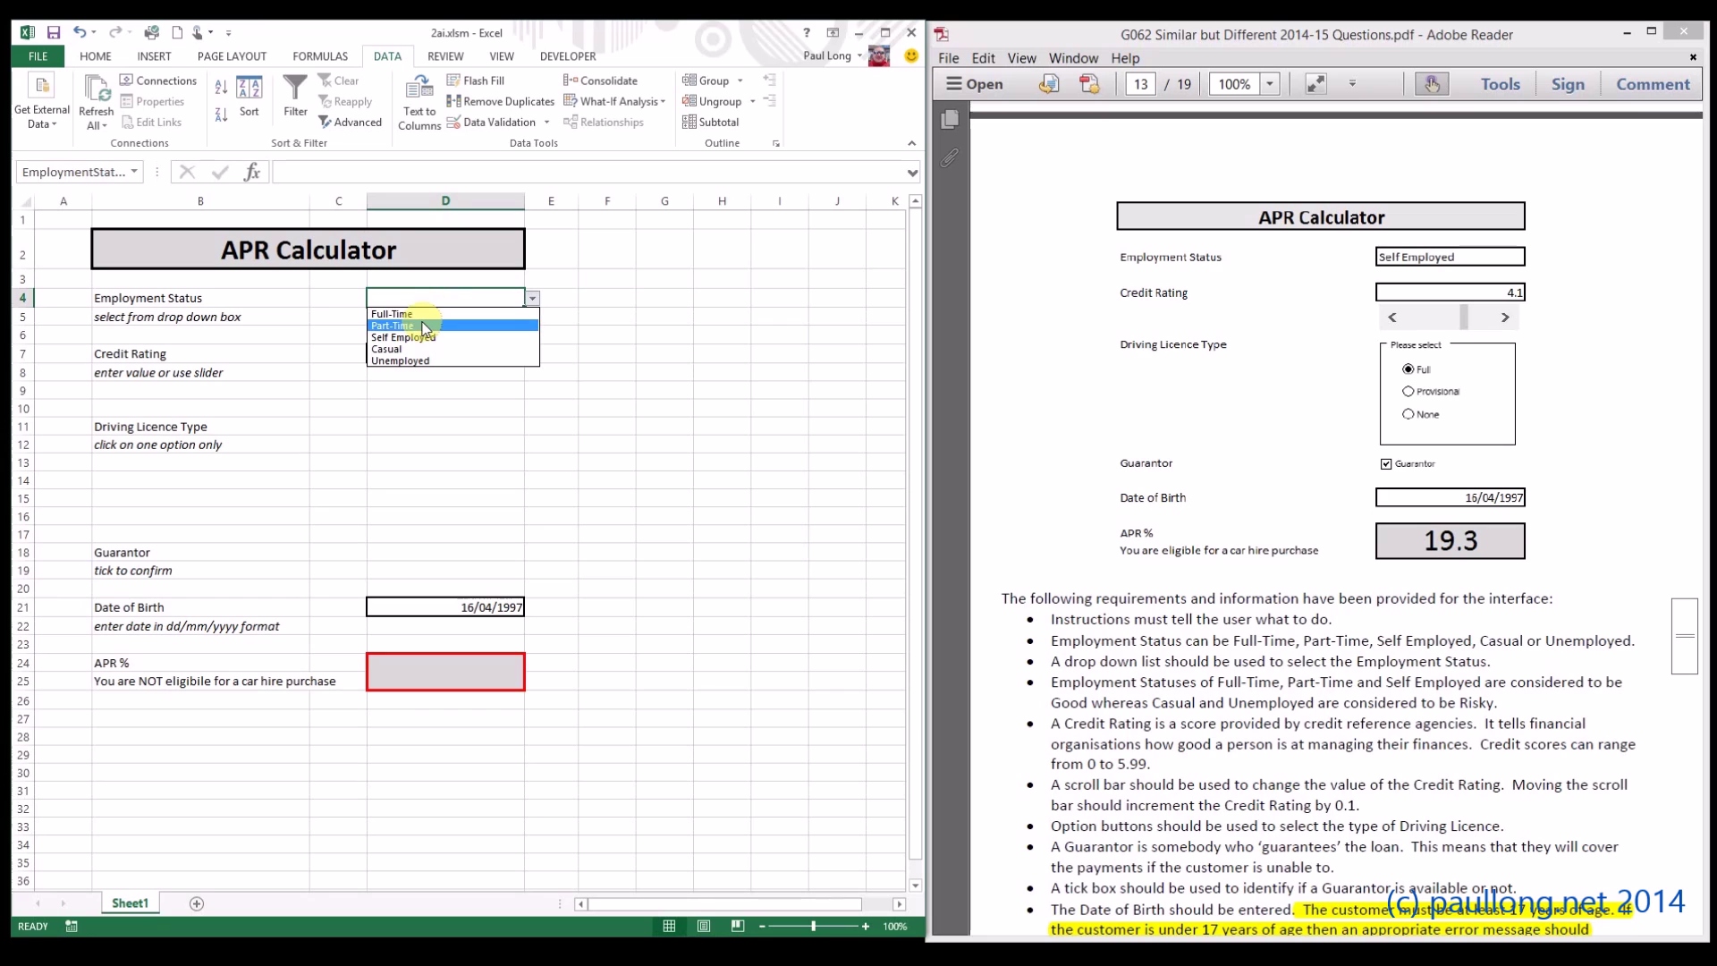
click(419, 314)
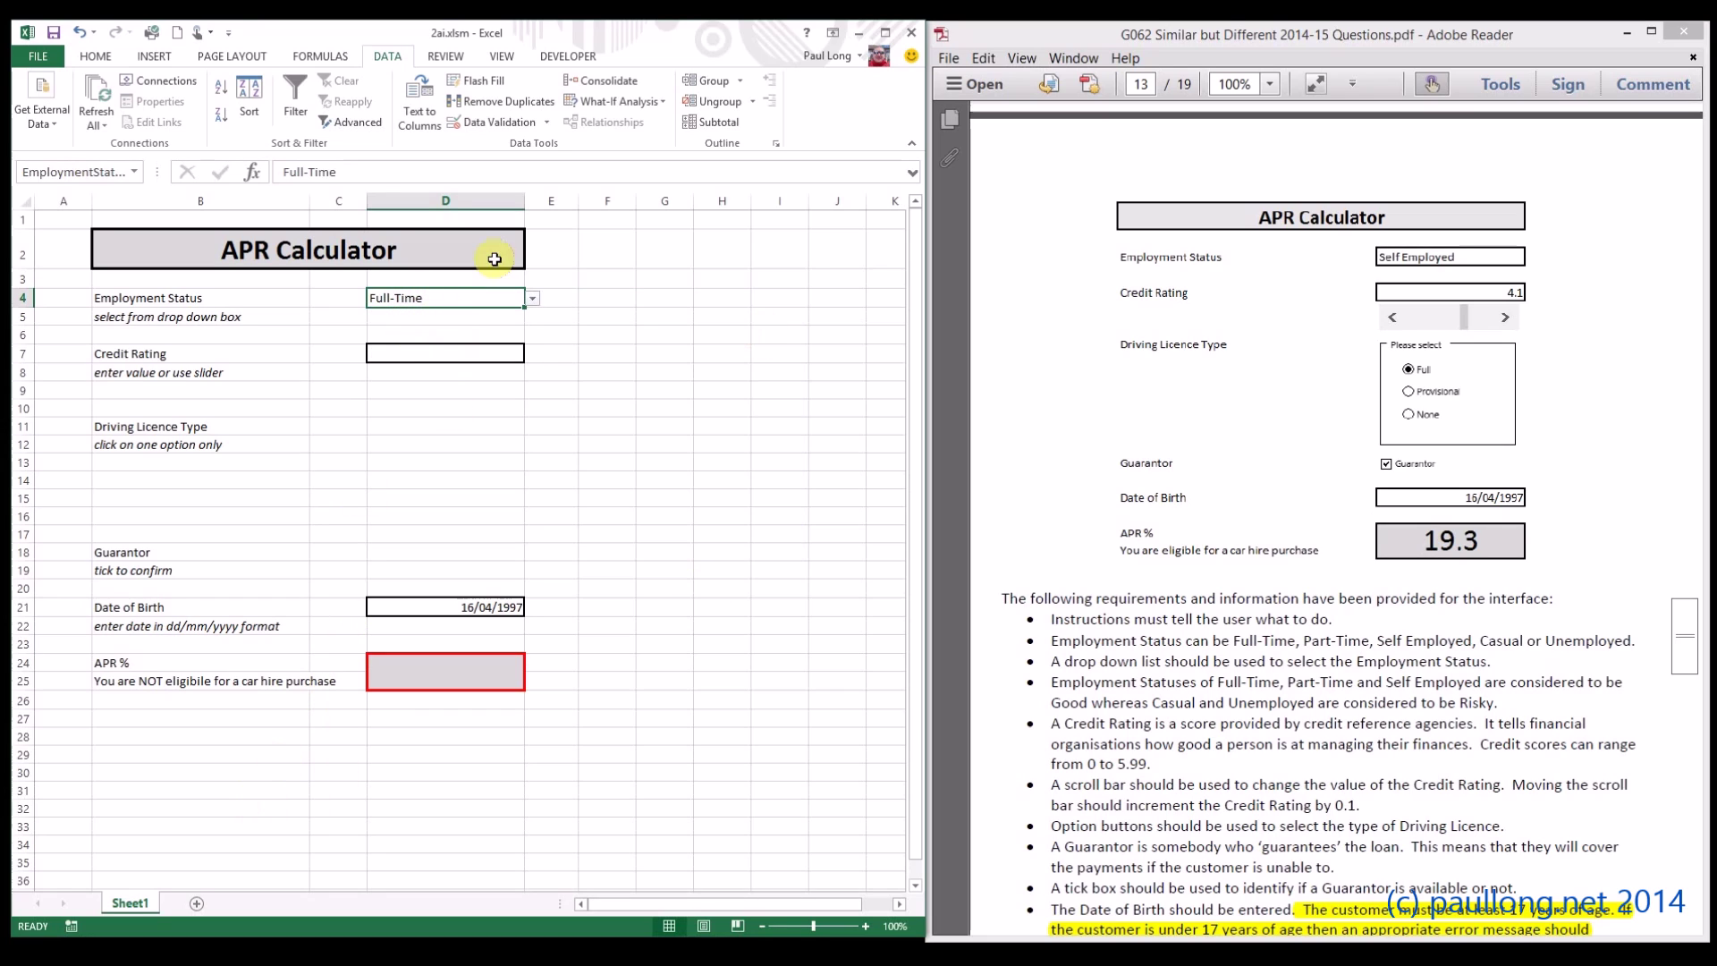
double_click(143, 904)
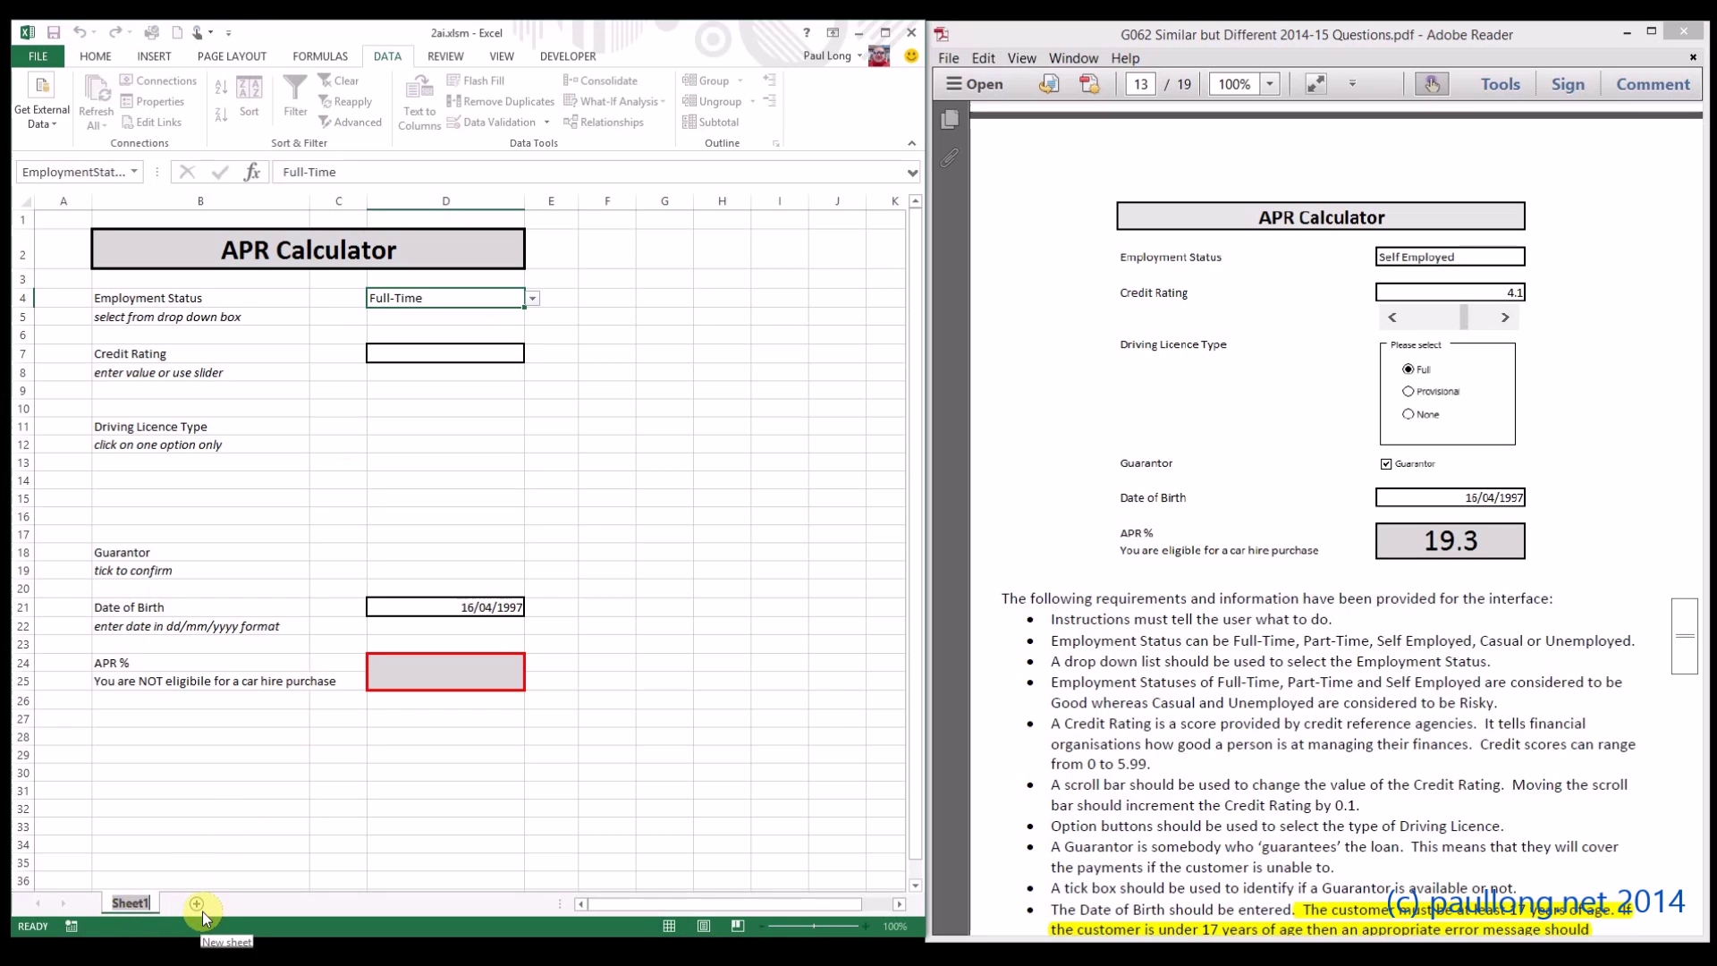
text(APR_Calculator)
key(Return)
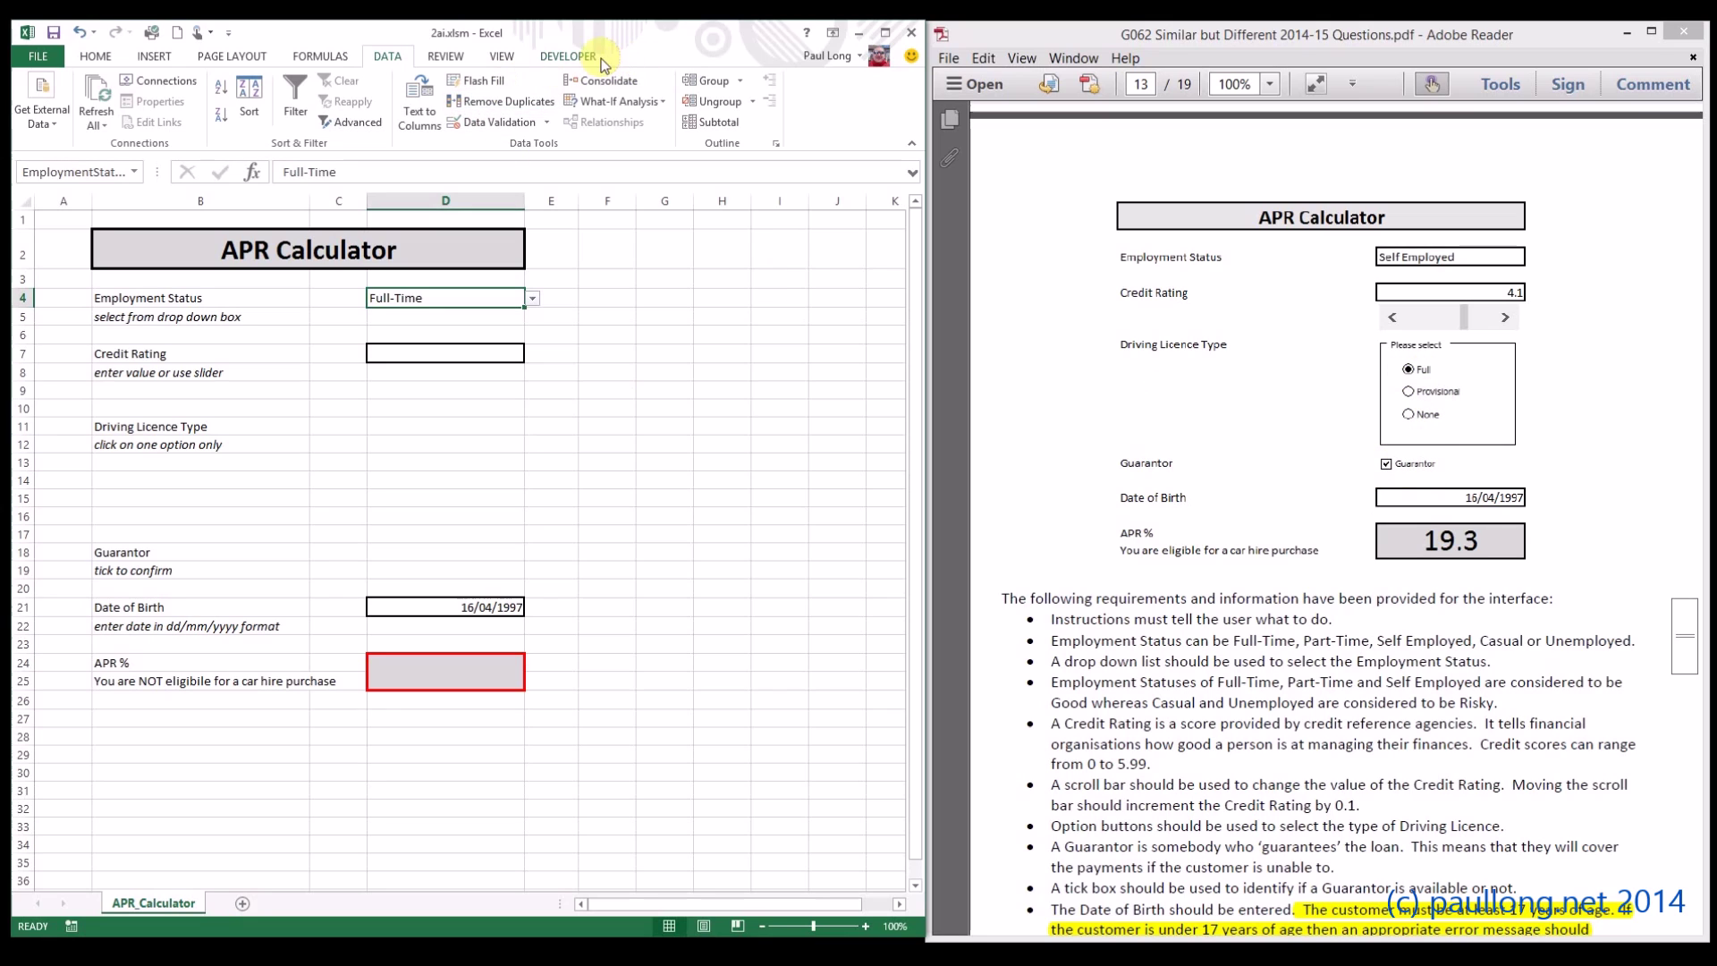
click(568, 56)
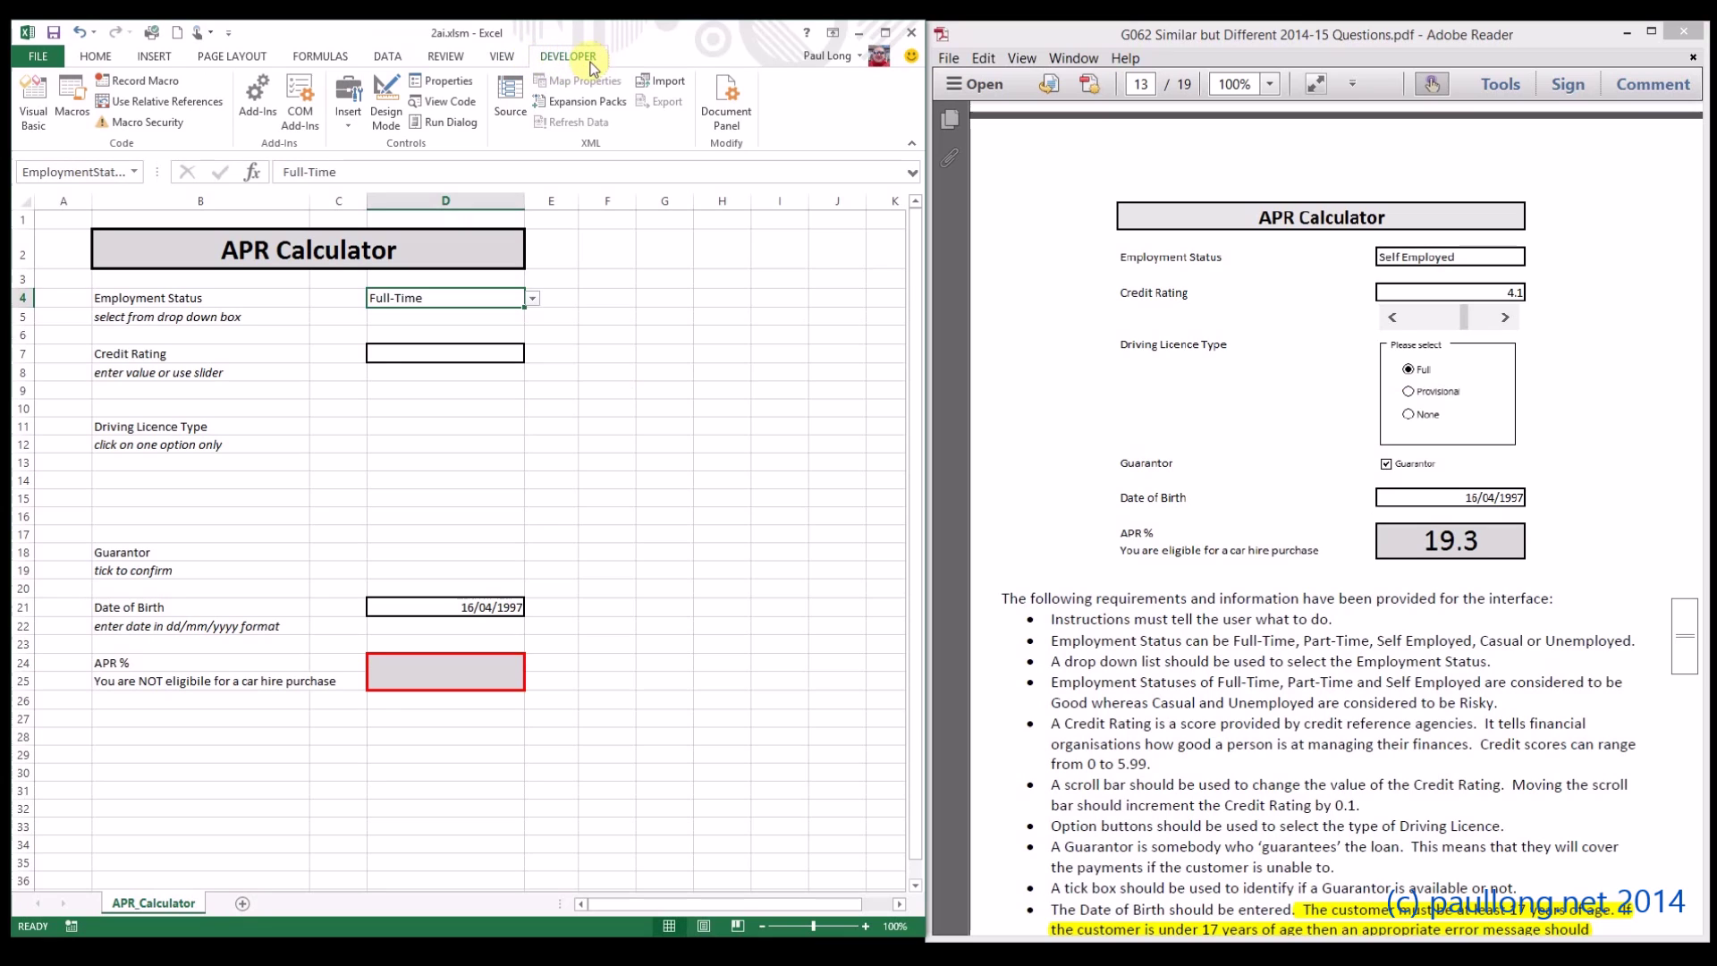
Enable the Developer tab under Main Tabs in the ribbon customisation settings
right_click(590, 67)
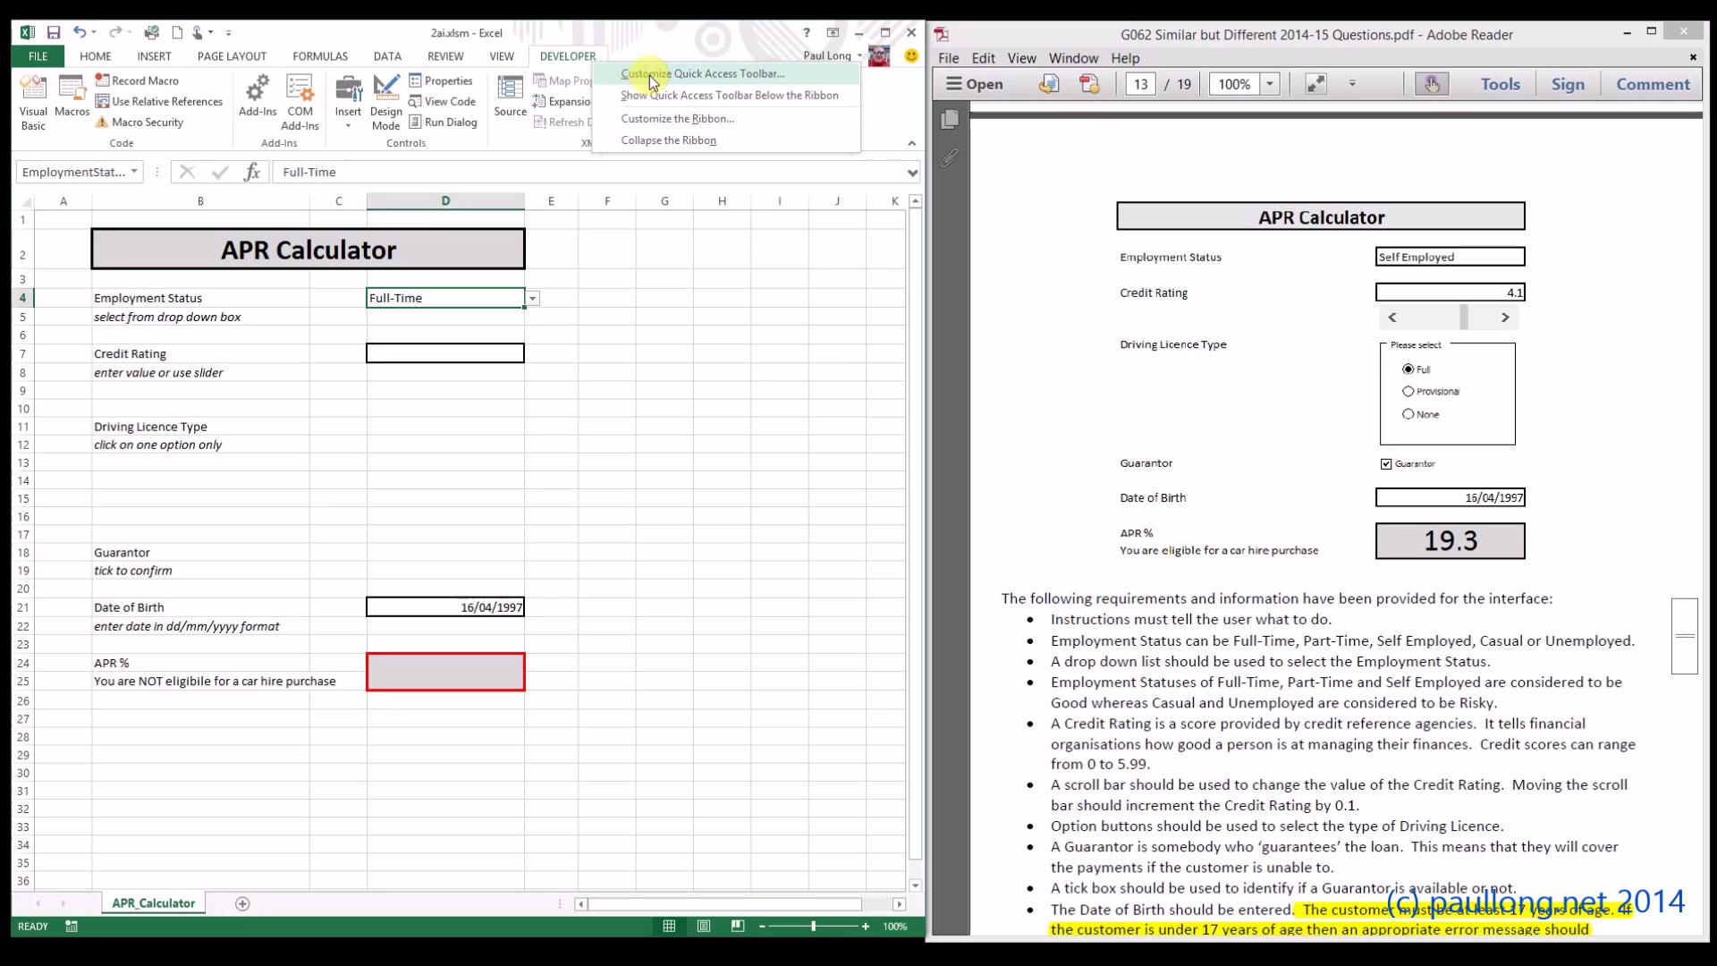
click(657, 120)
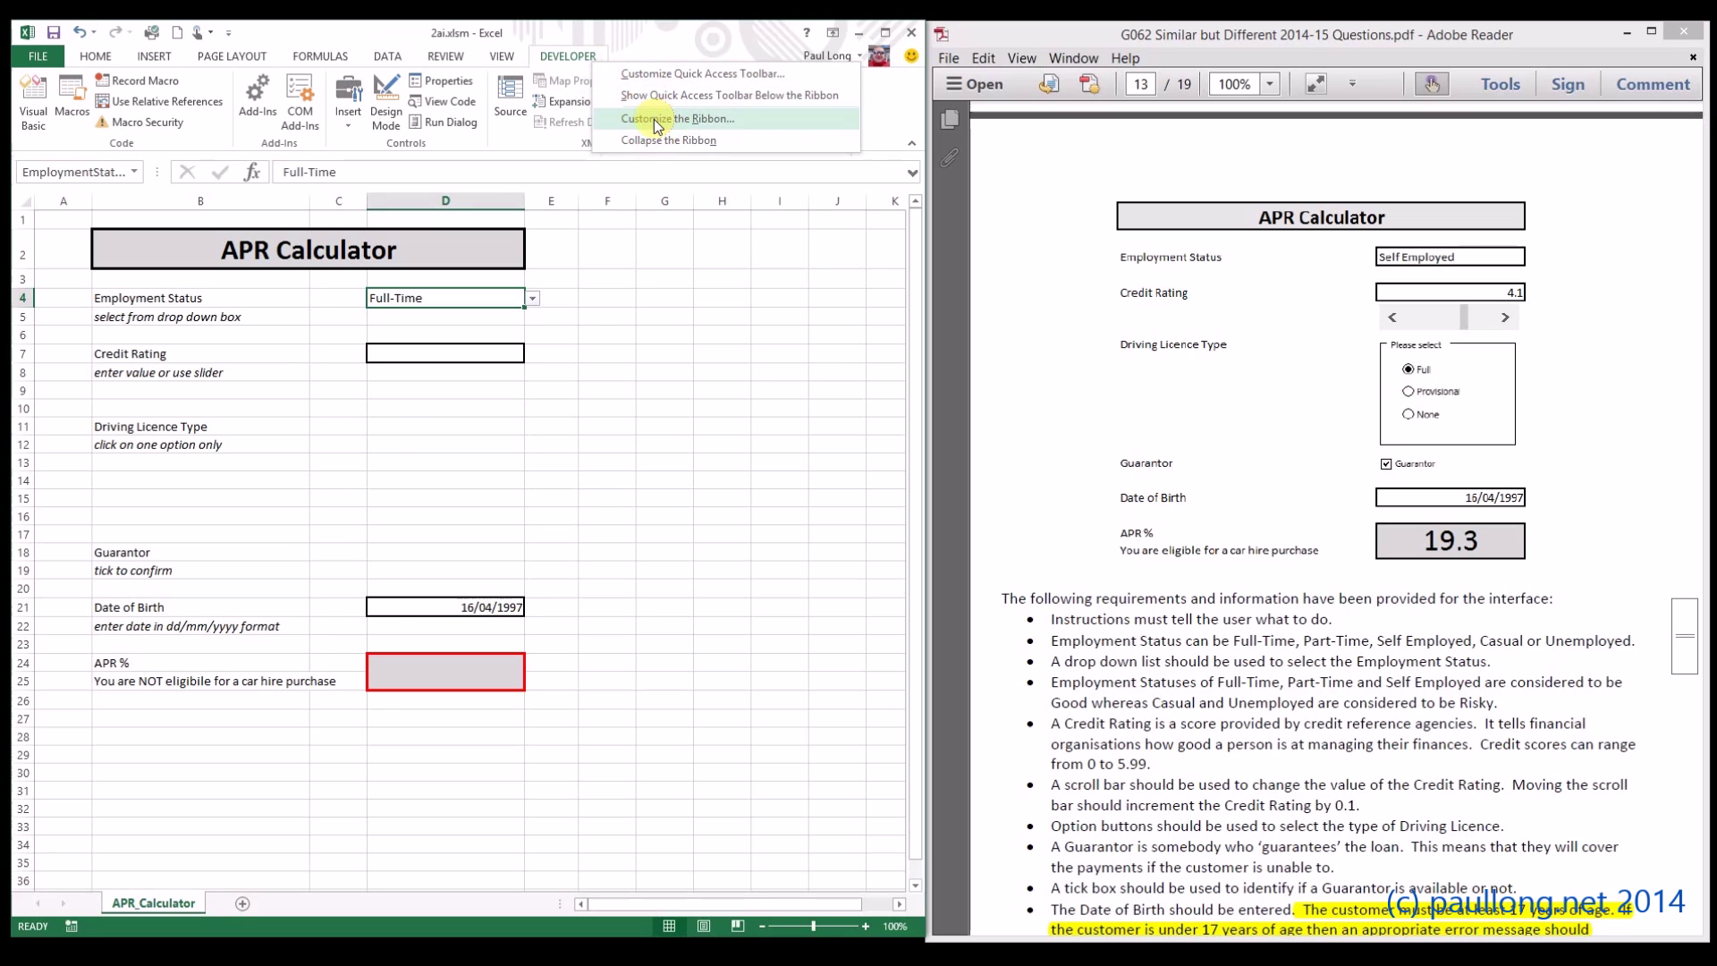
click(597, 415)
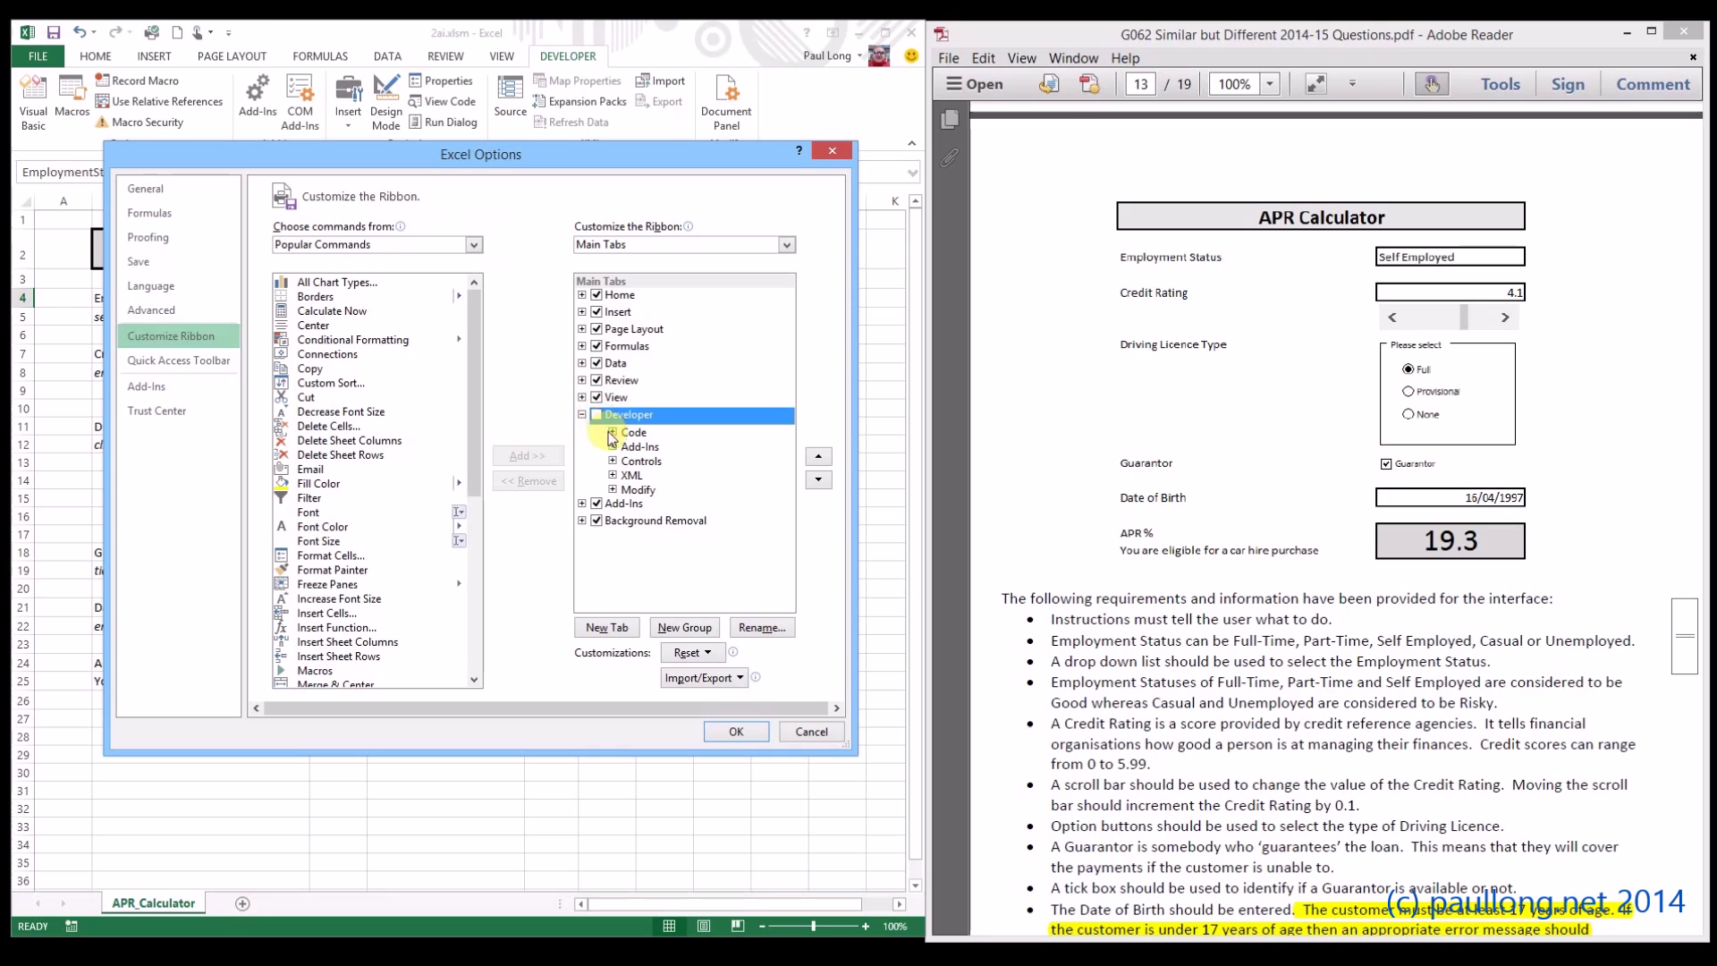
click(598, 415)
click(747, 732)
click(757, 732)
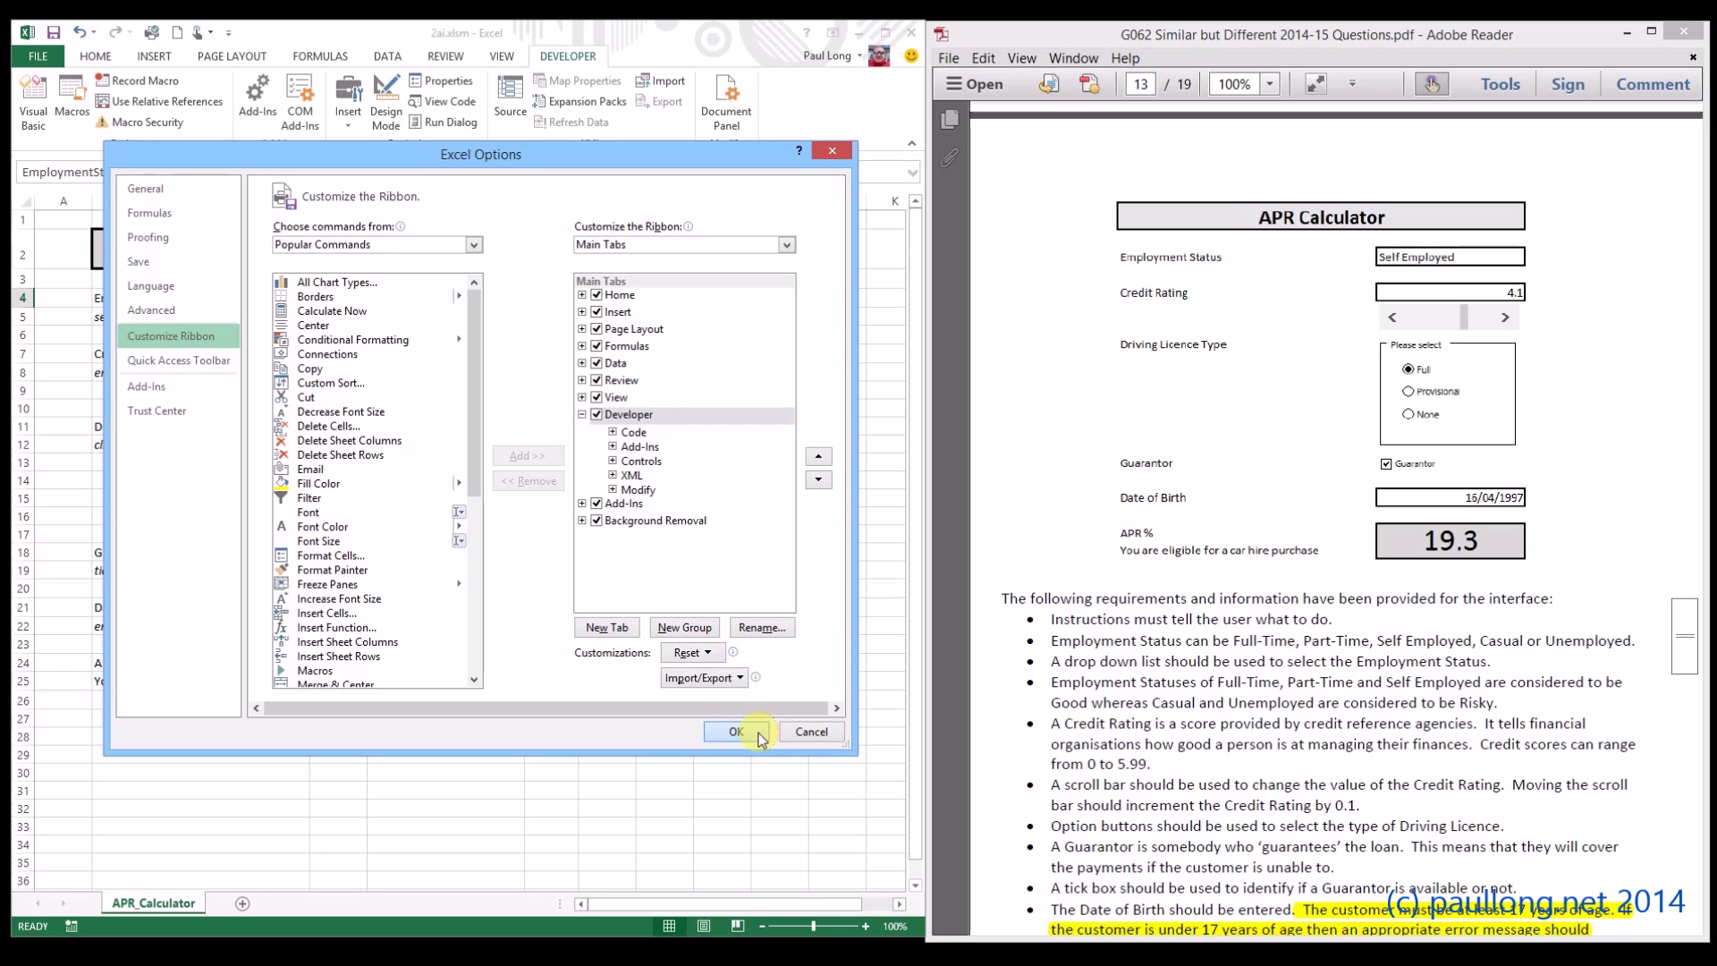
click(939, 589)
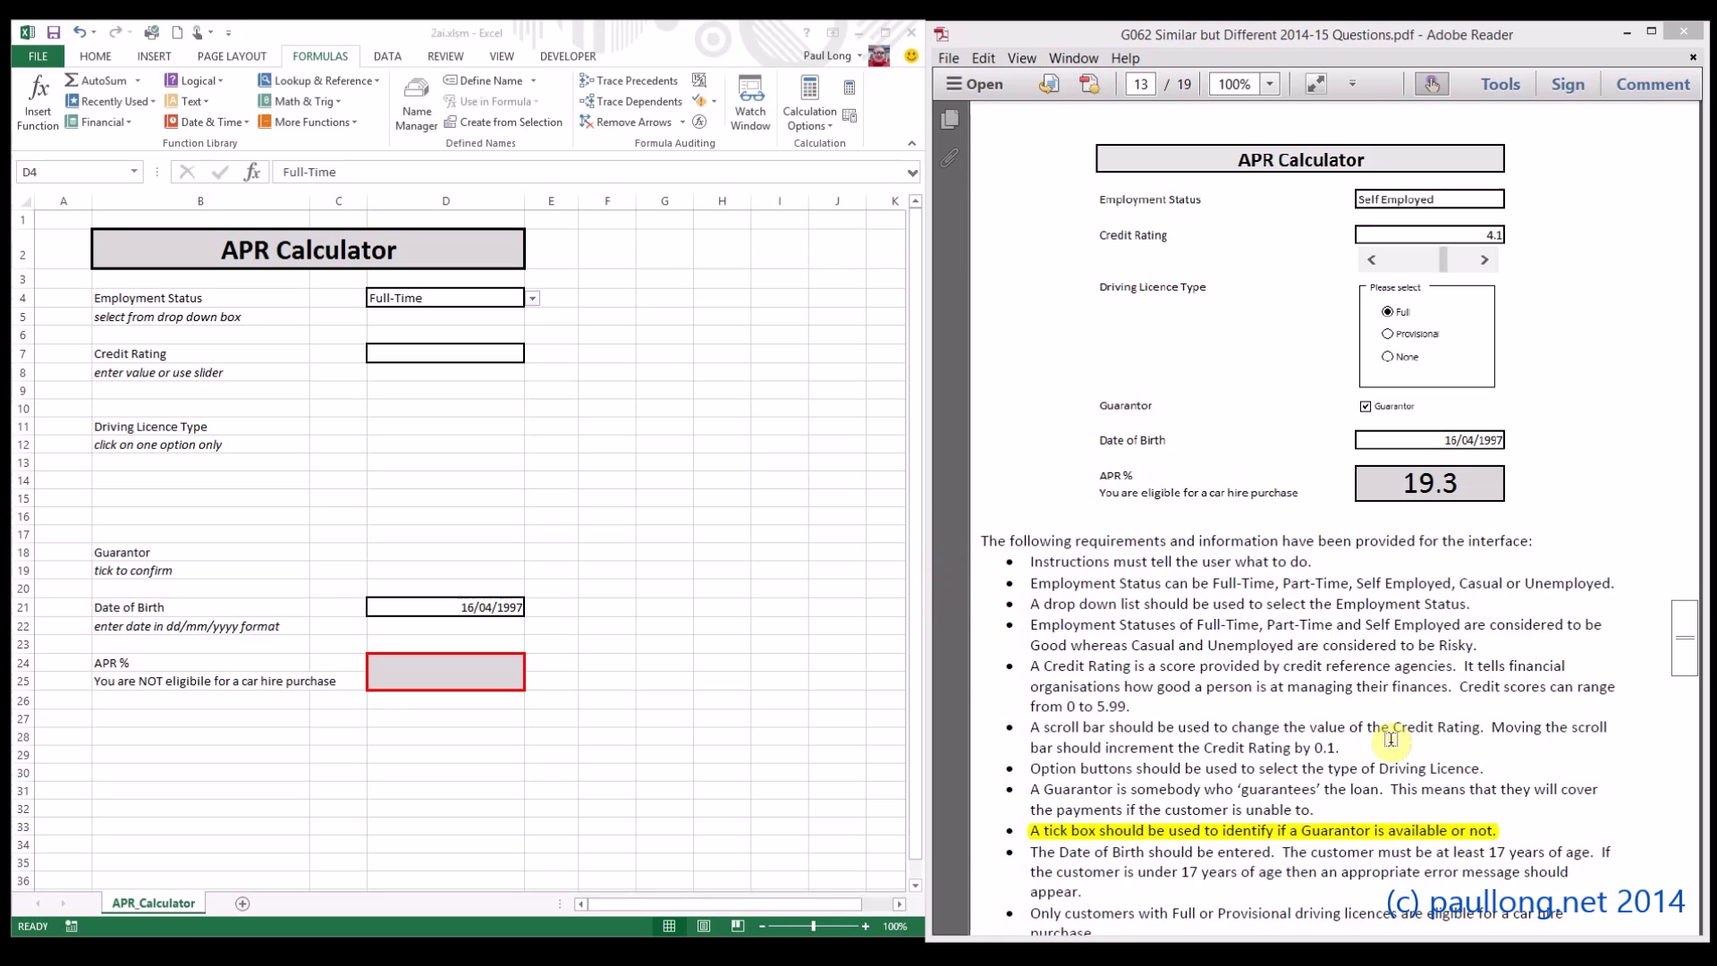
Insert a form-control check box in D18 labelled 'Guarantor'
click(566, 41)
click(566, 55)
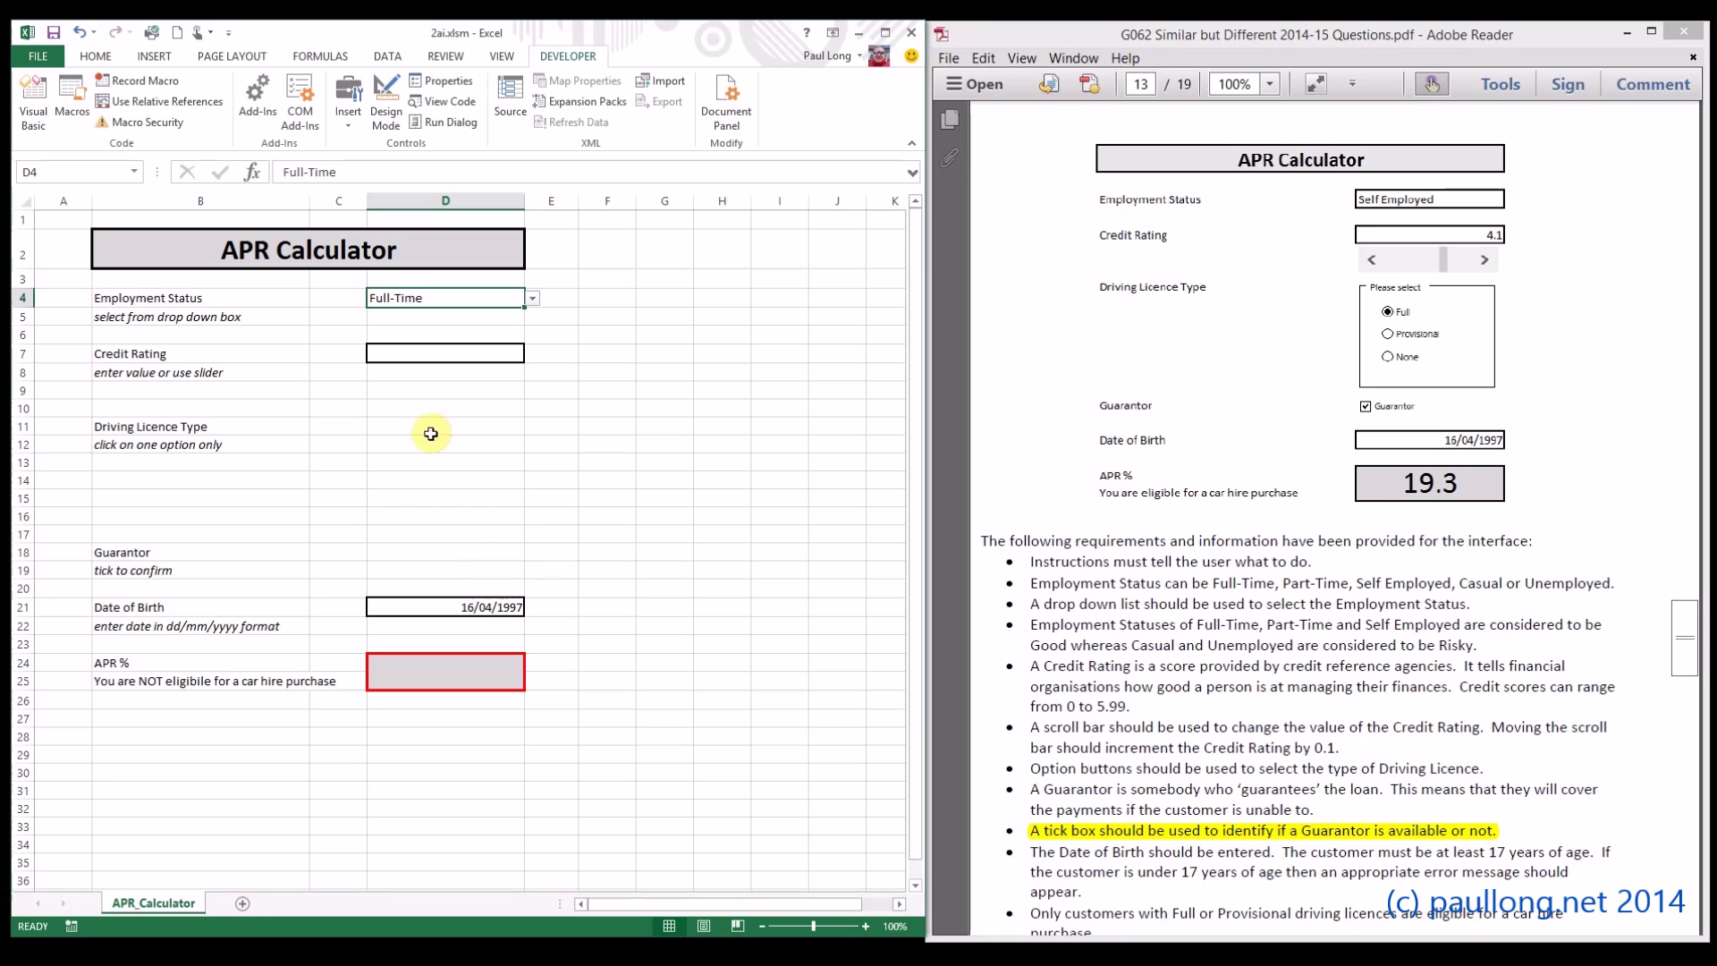
click(339, 127)
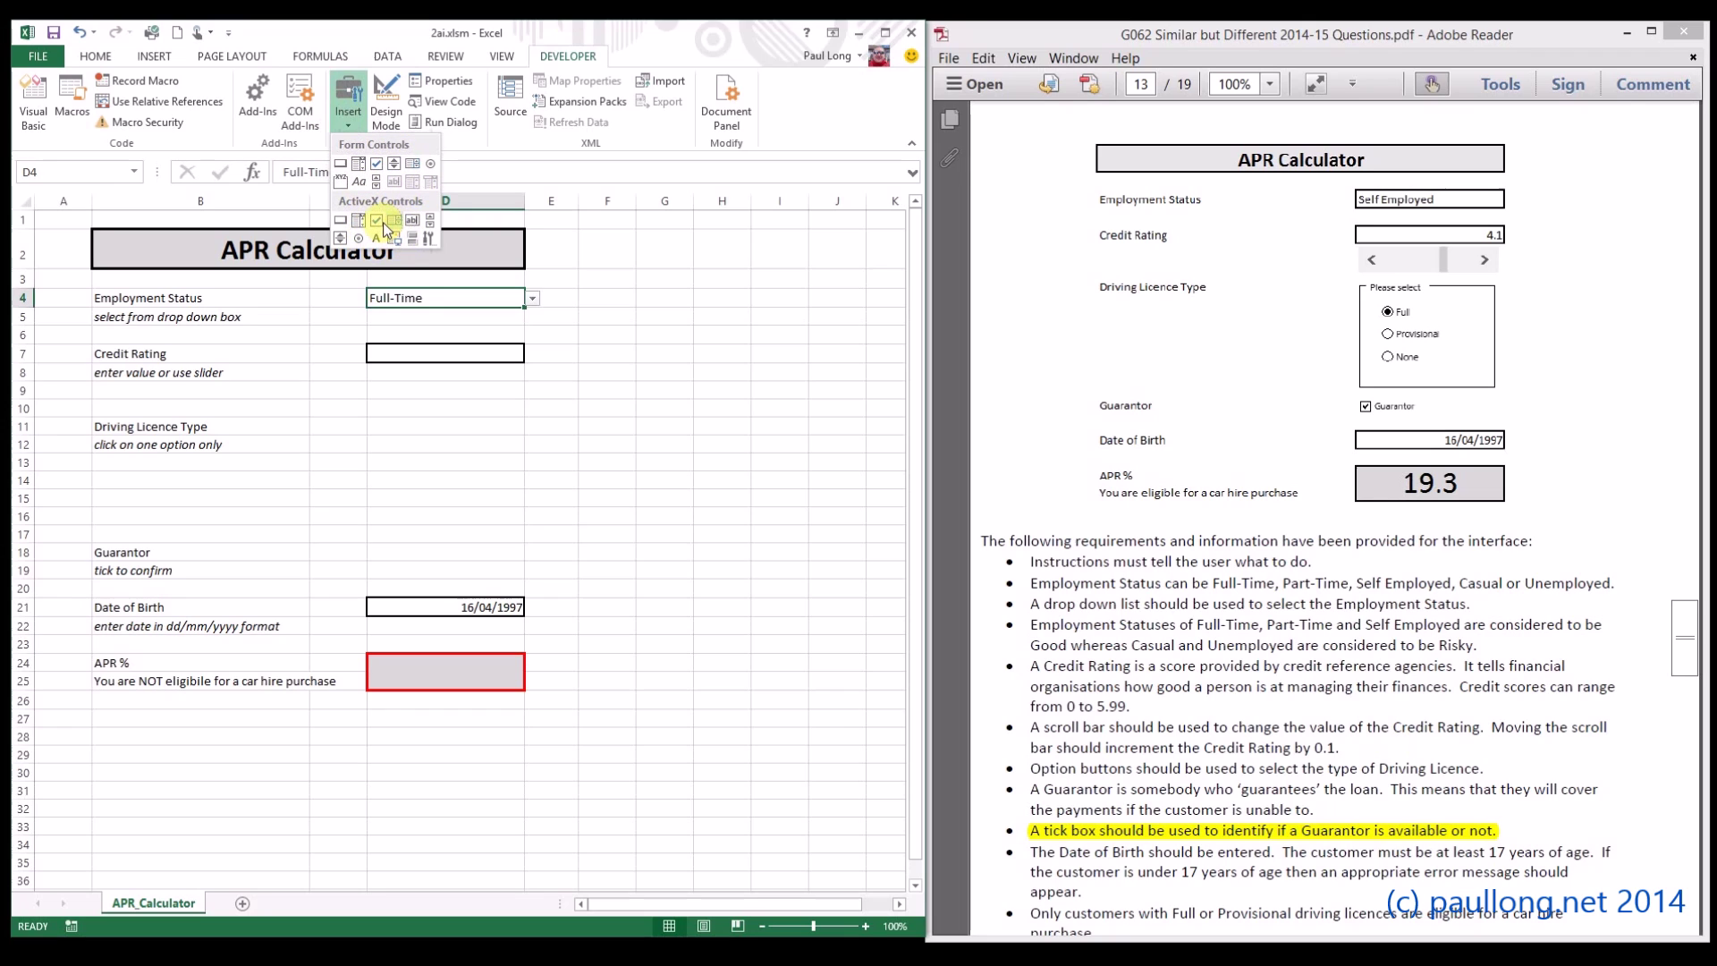
click(377, 170)
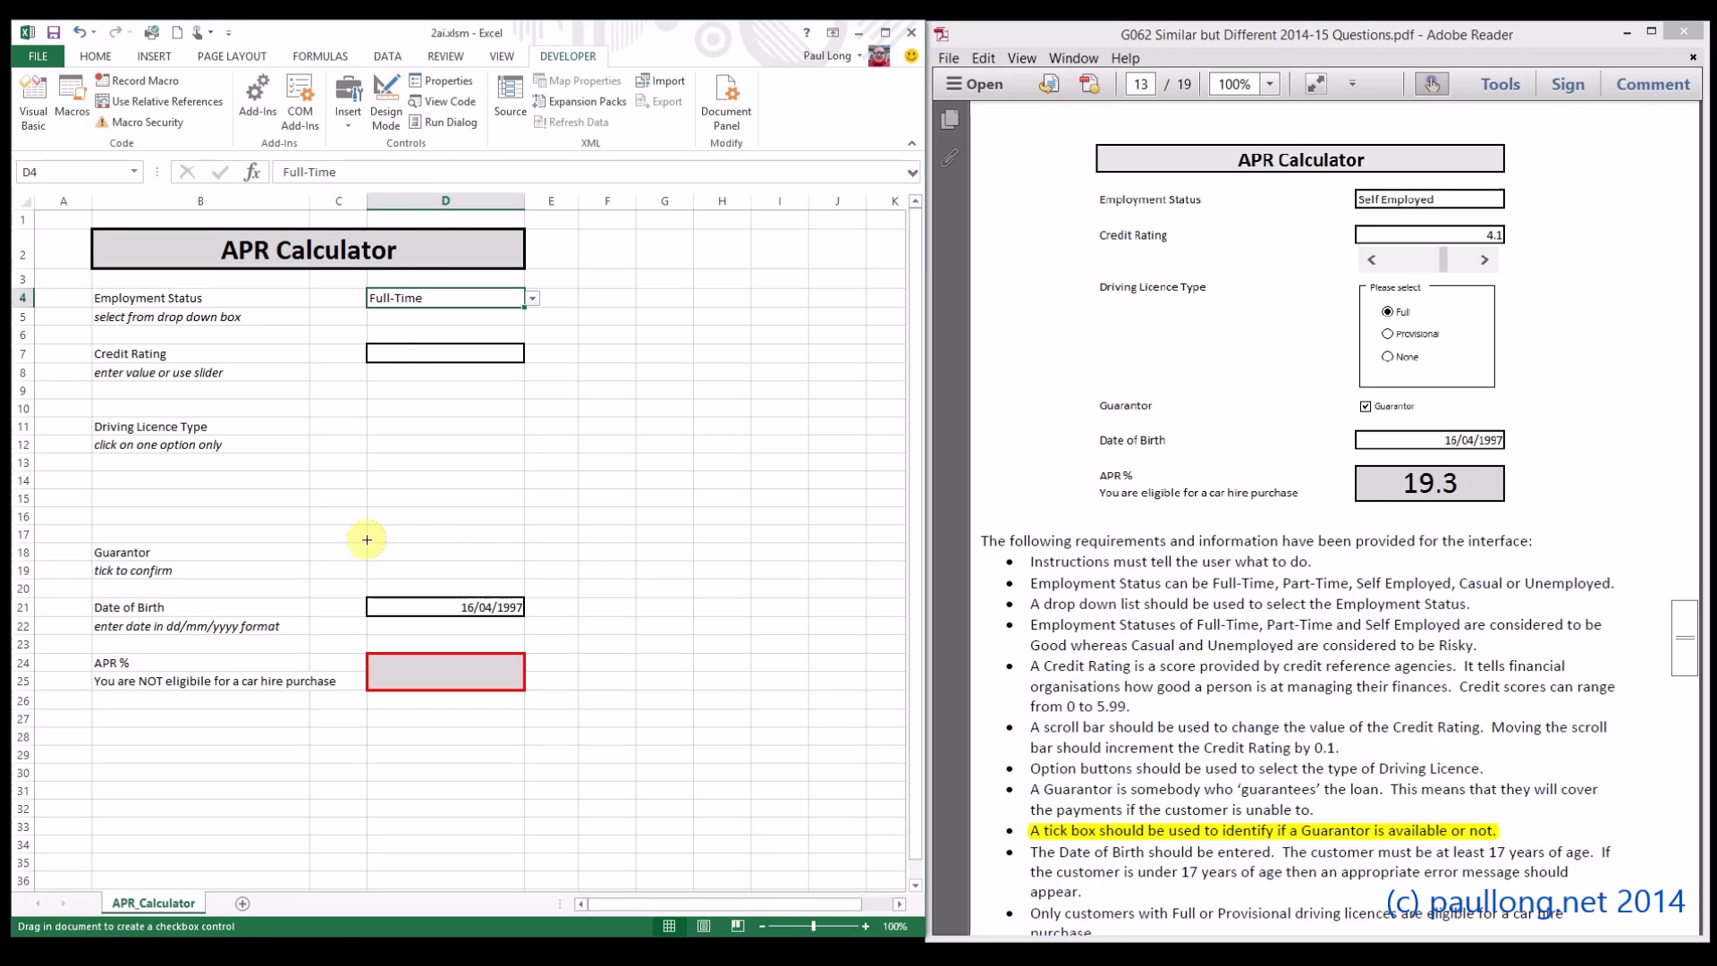
drag(366, 539, 507, 562)
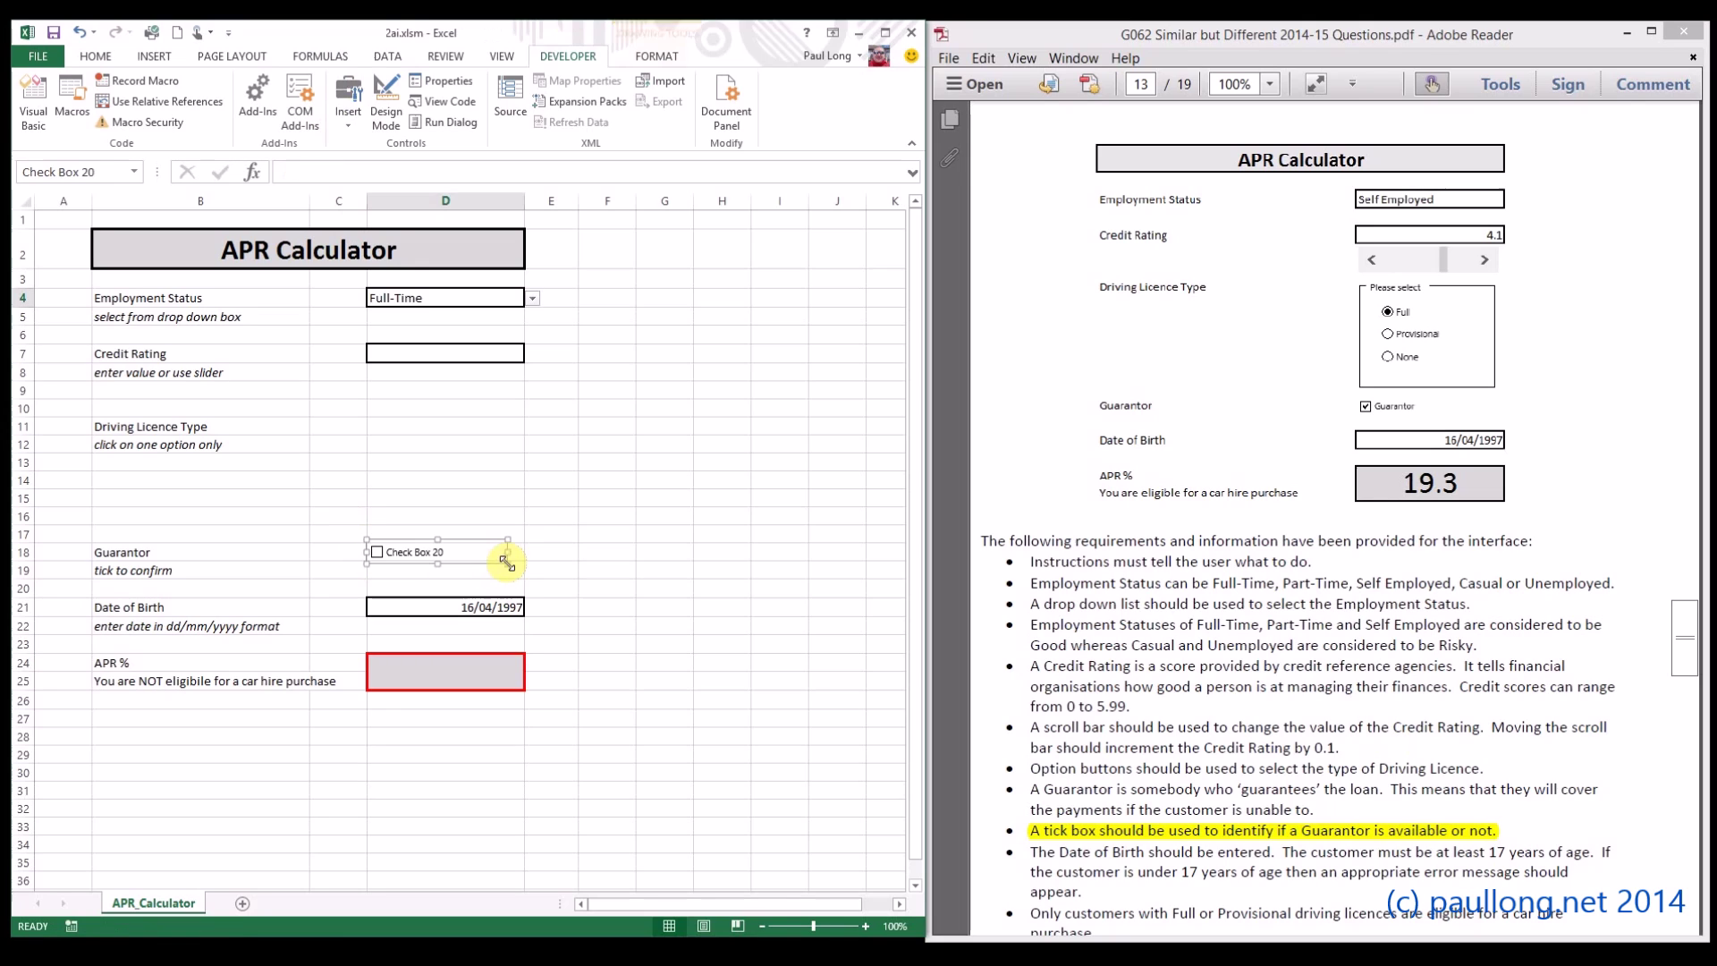
click(390, 552)
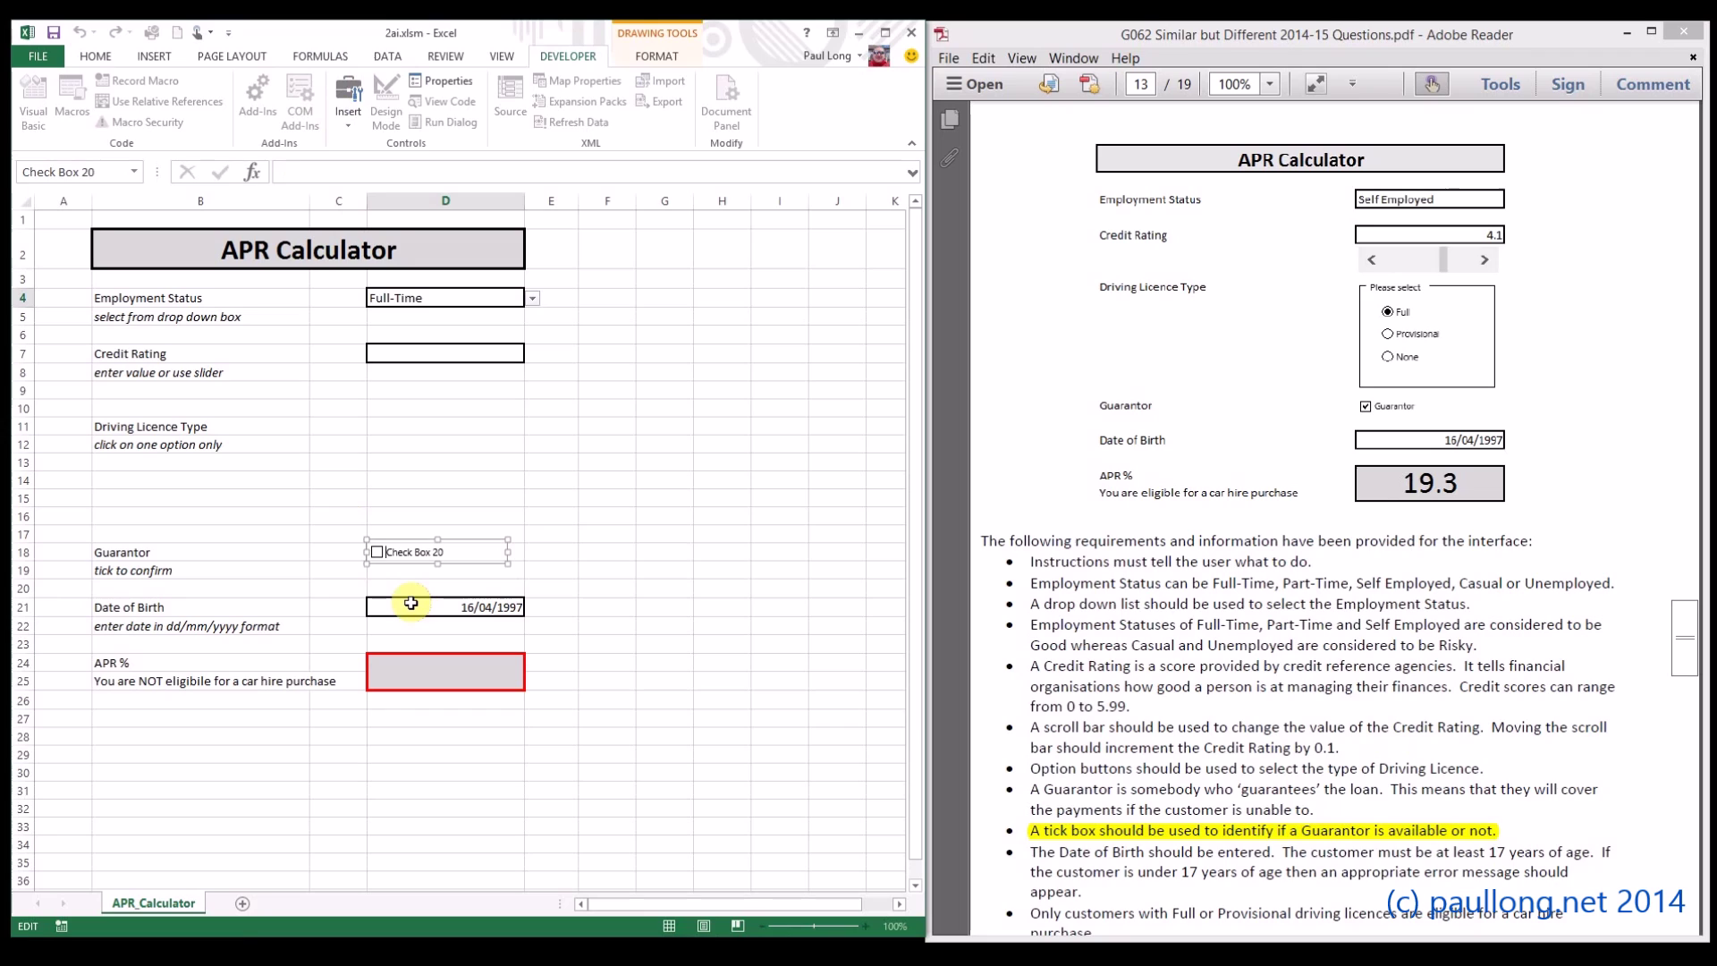
key(ctrl+a)
text(Guaran)
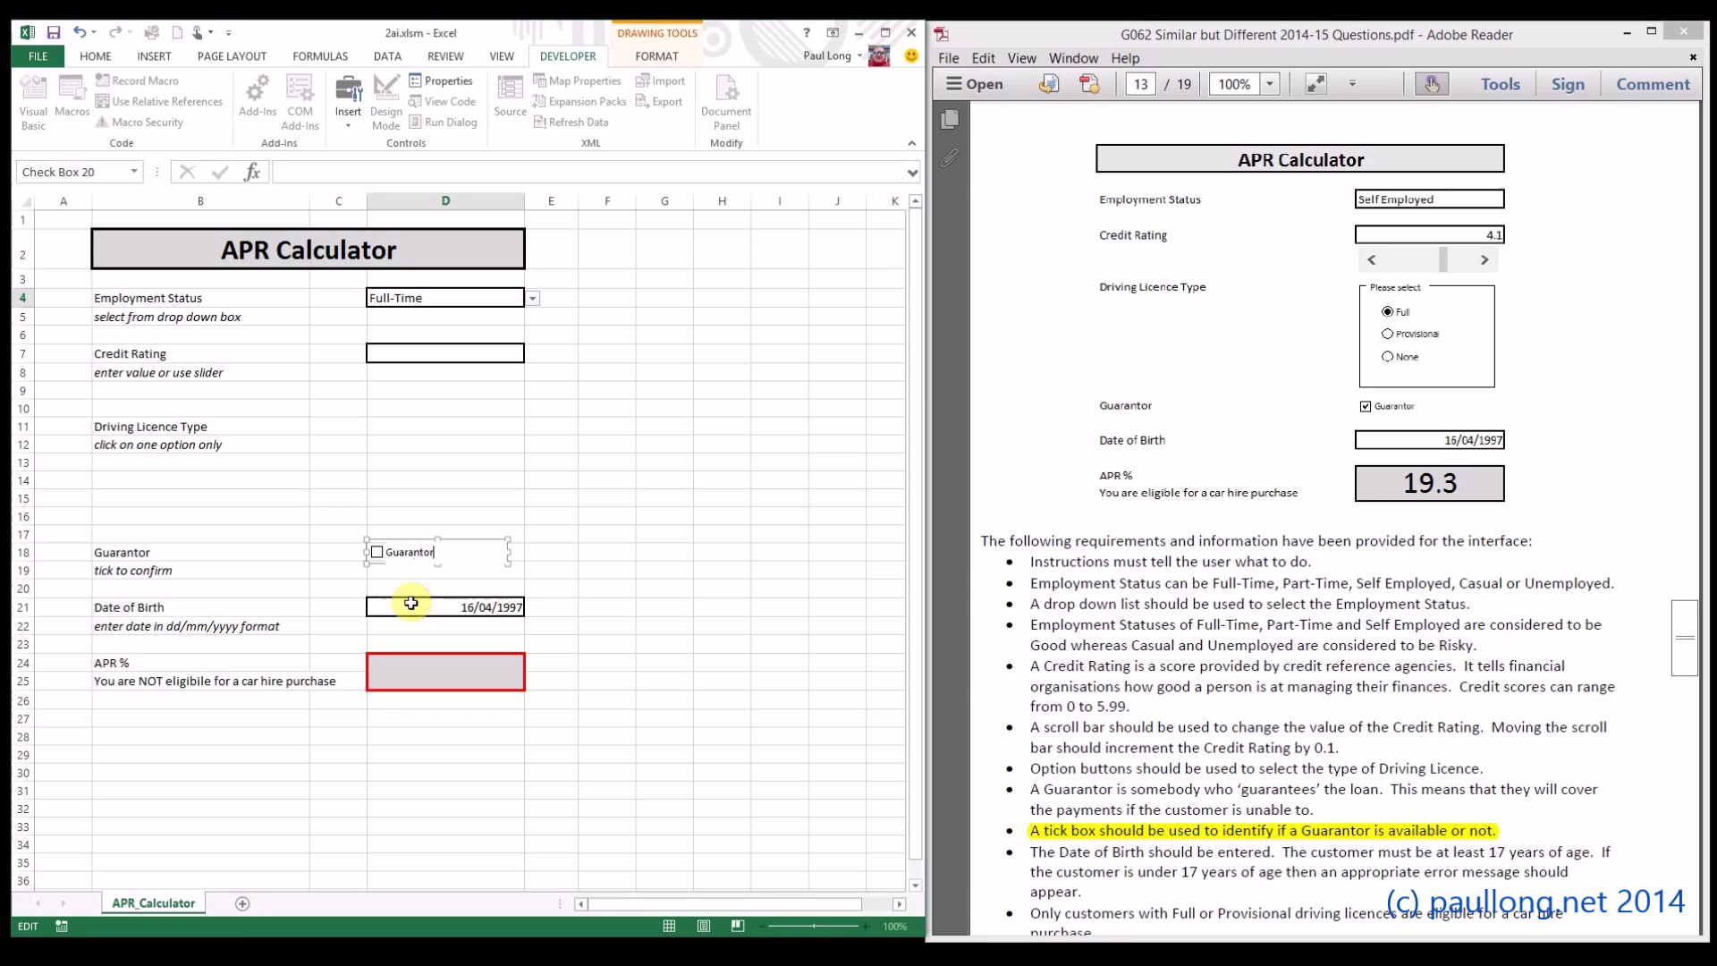
click(561, 587)
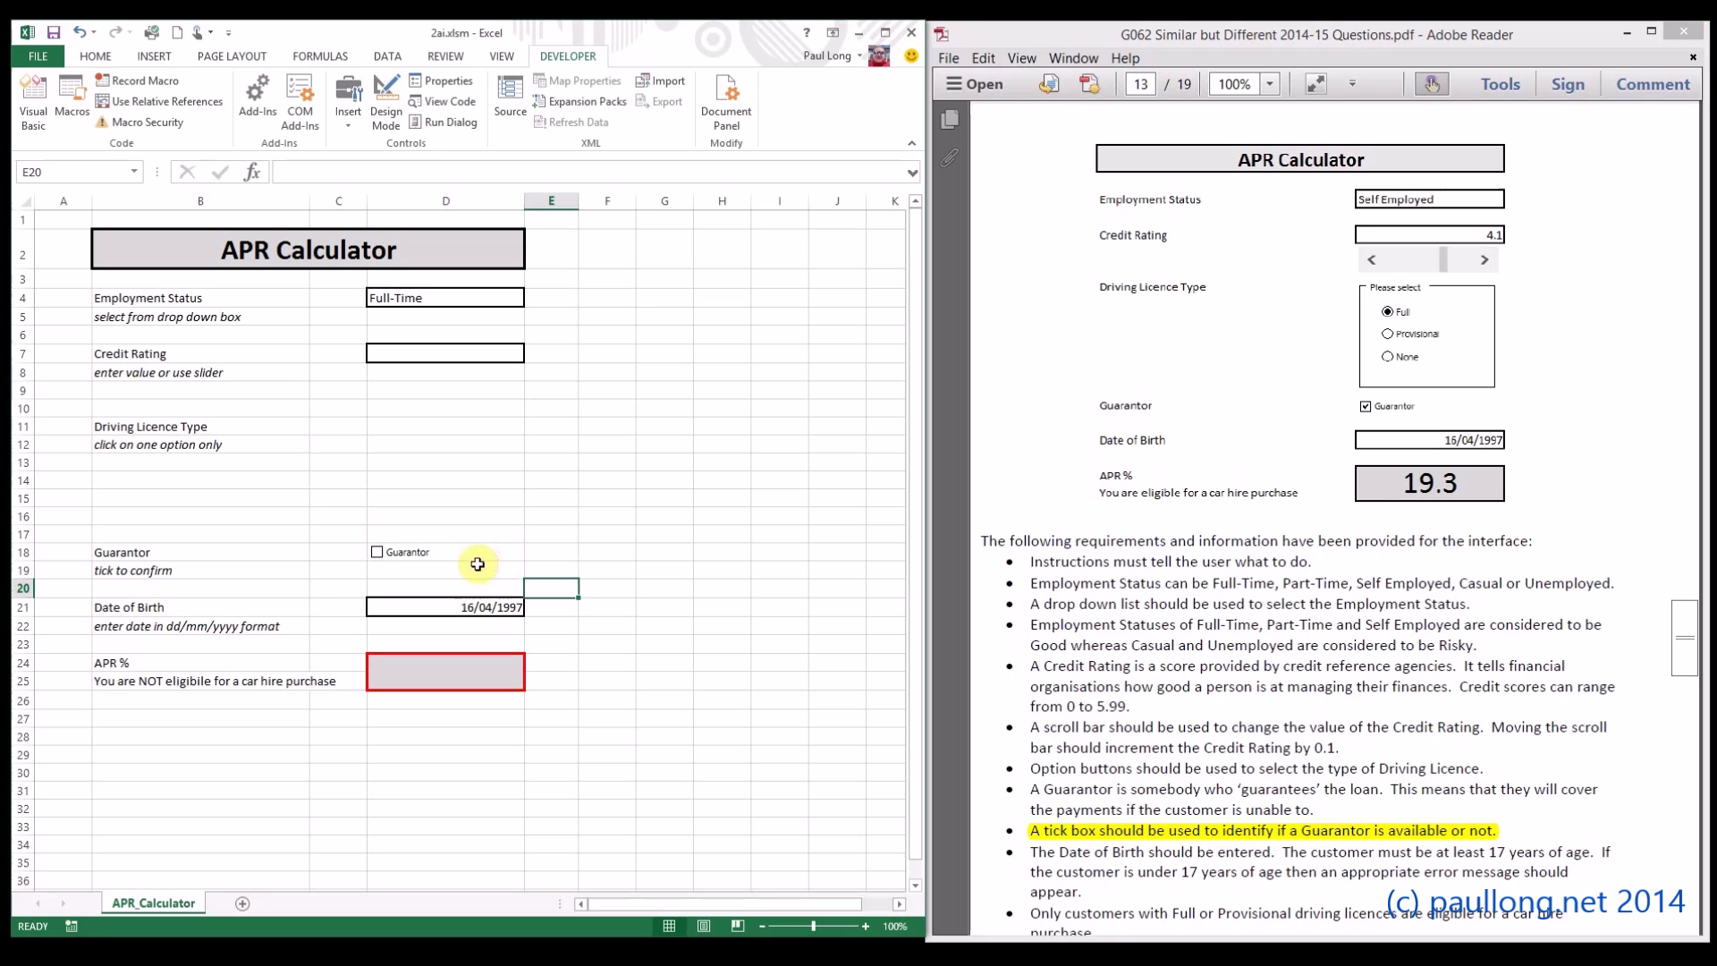
Name cell E18 'Guarantor' through the Name Box
click(556, 554)
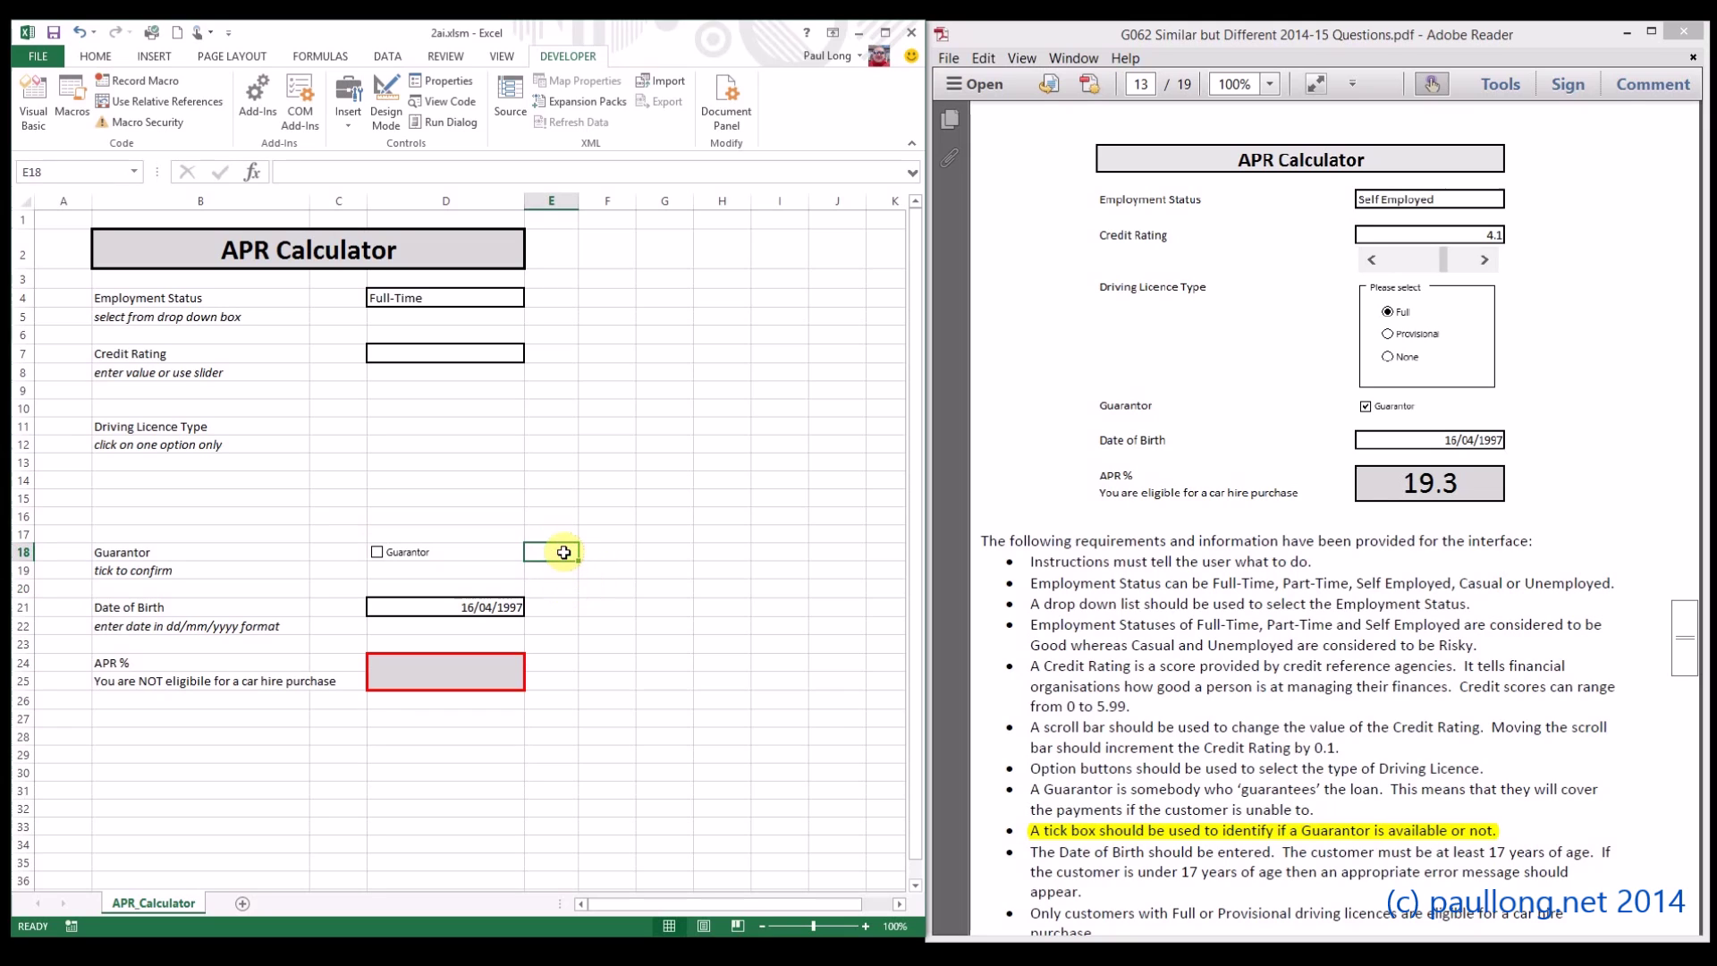
click(46, 169)
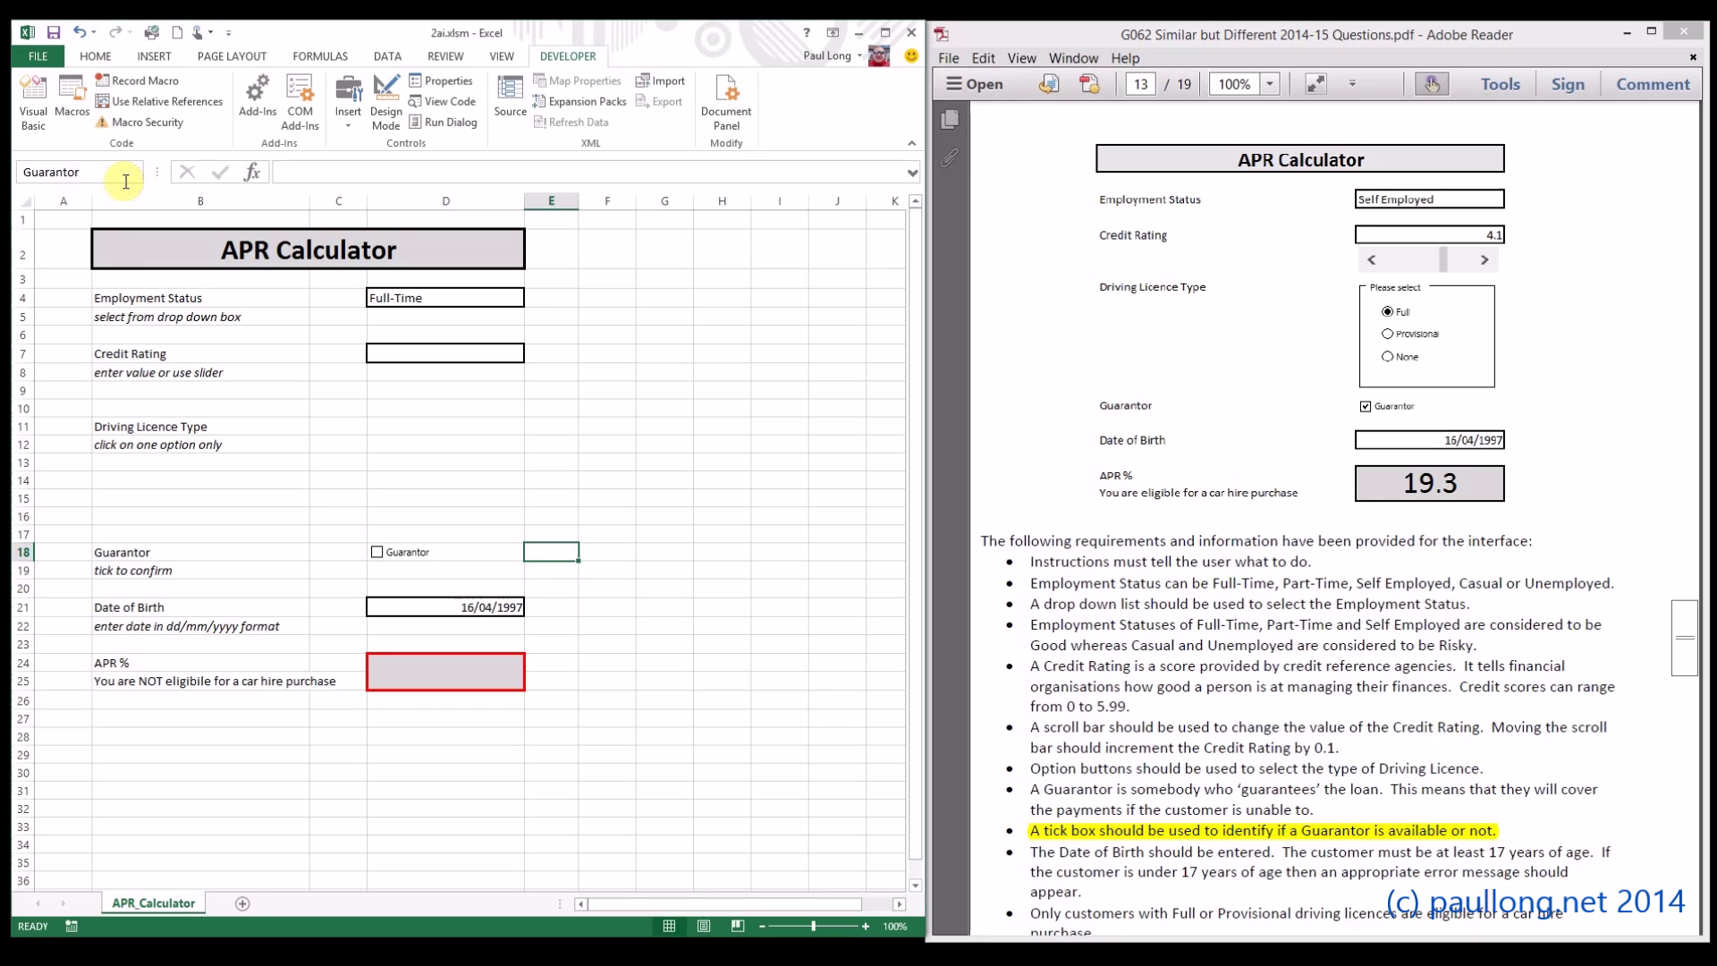
click(555, 535)
click(554, 552)
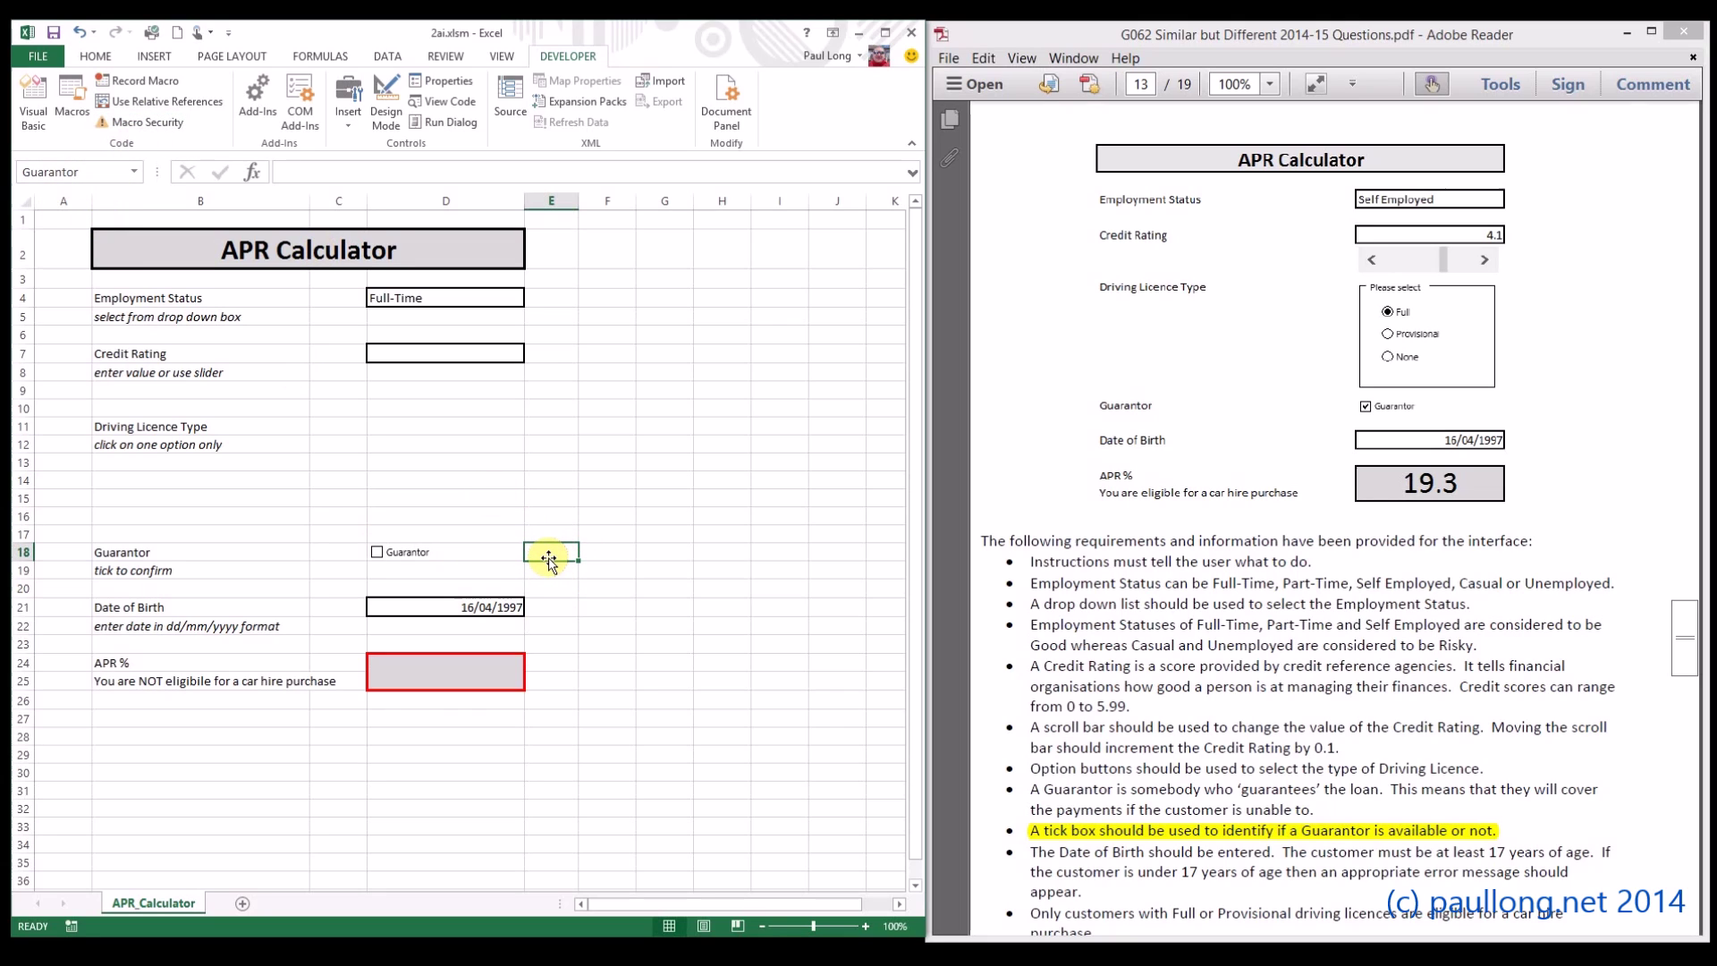
right_click(398, 555)
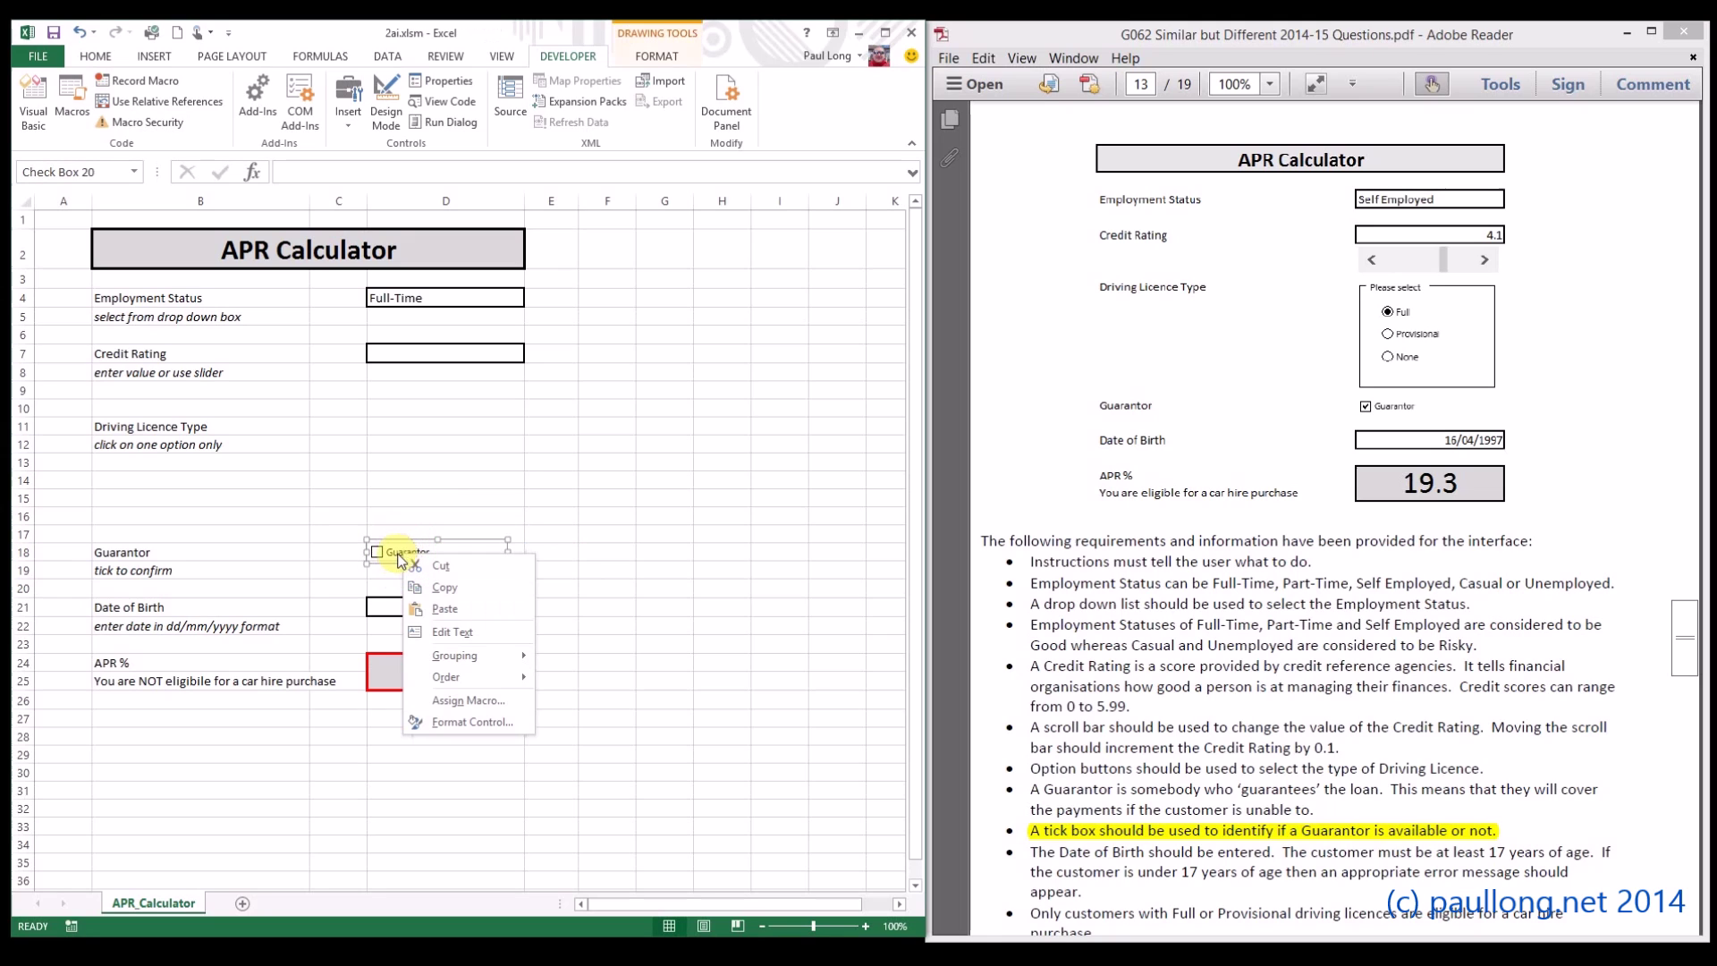
Set the check box's cell link to Guarantor and test it, leaving E18 FALSE
click(483, 722)
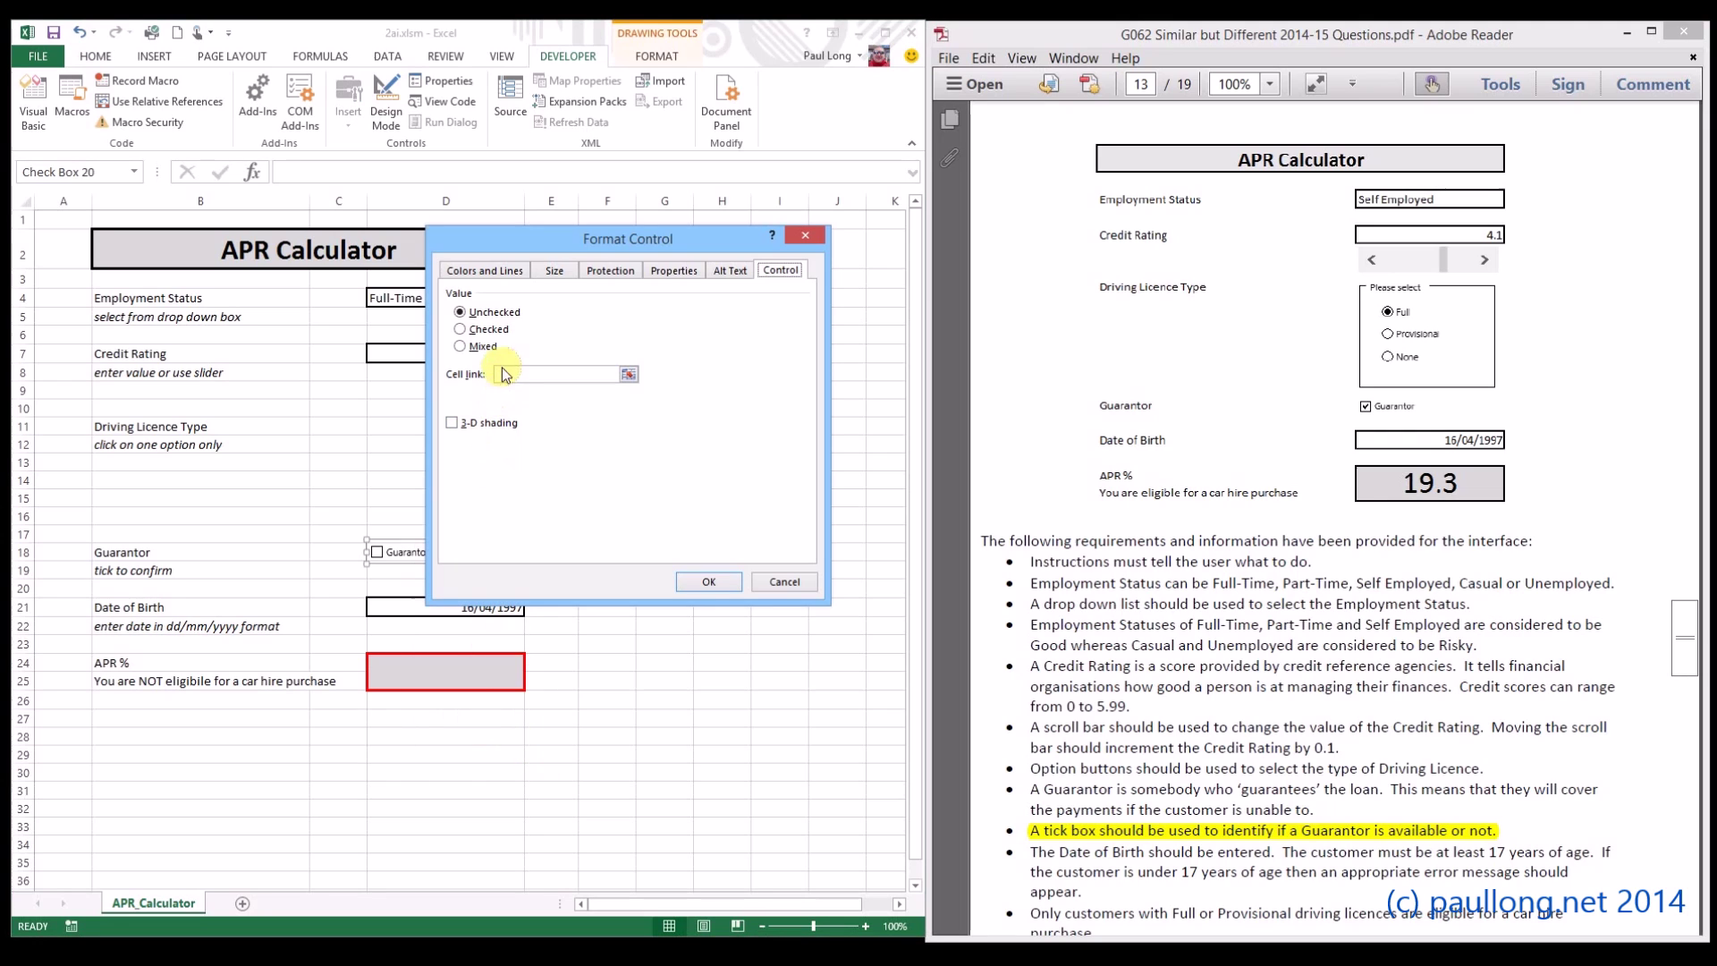
drag(518, 241, 618, 235)
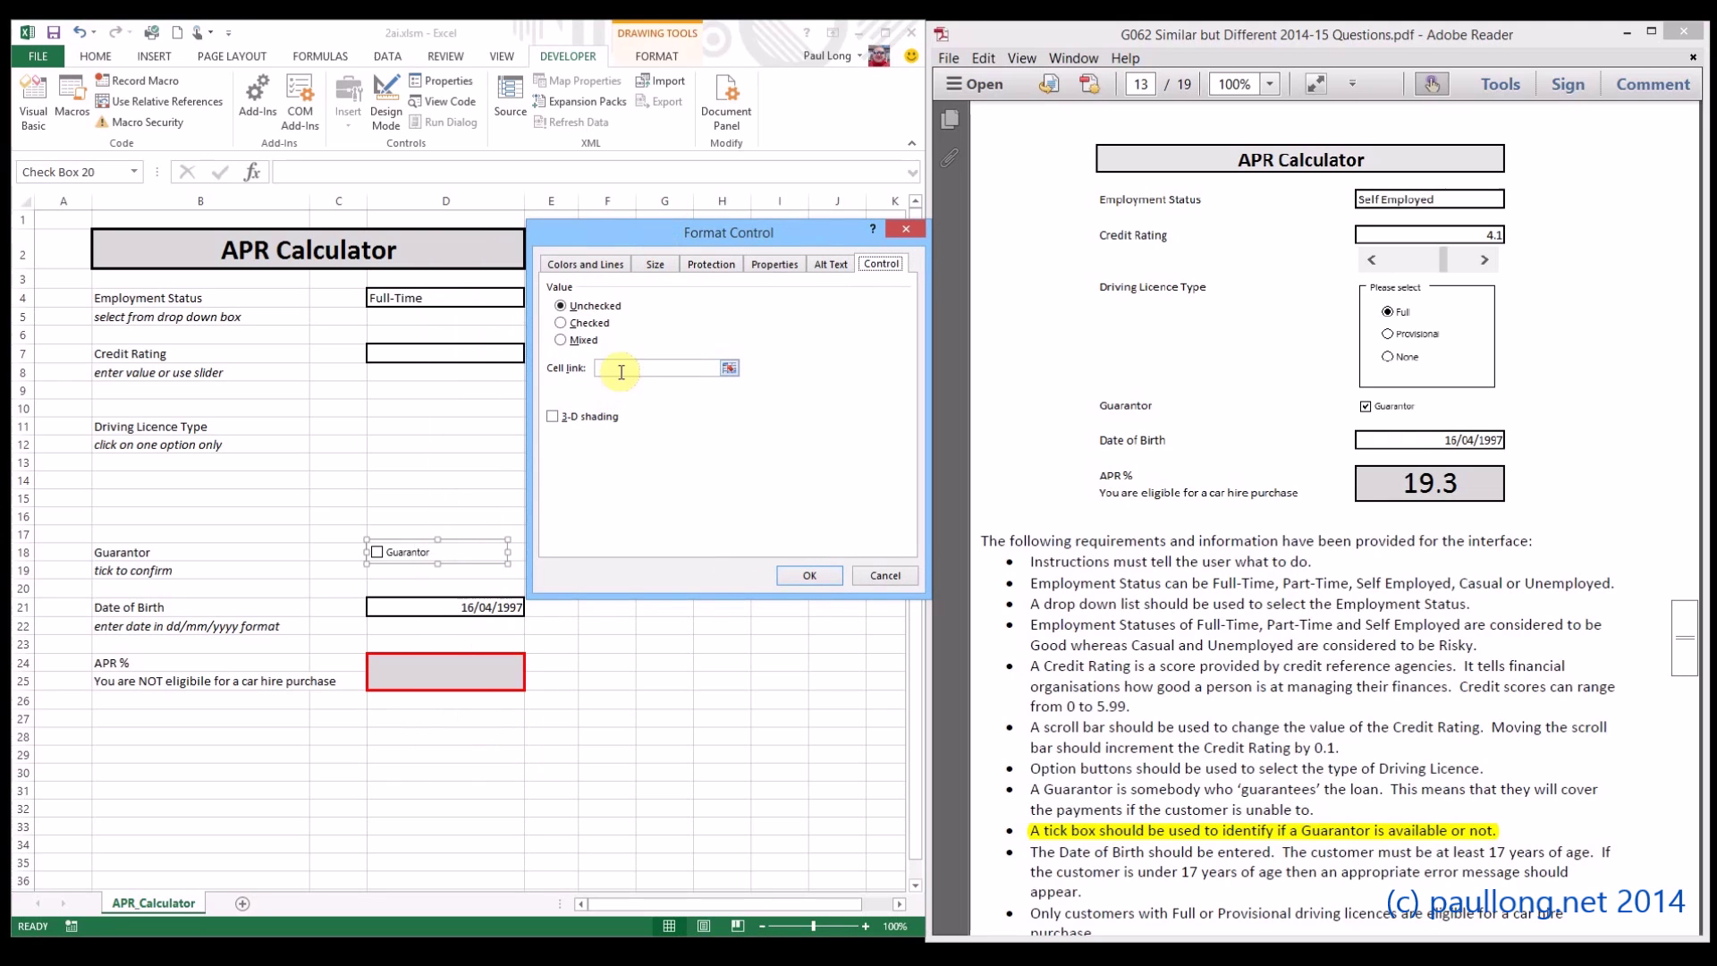
click(621, 372)
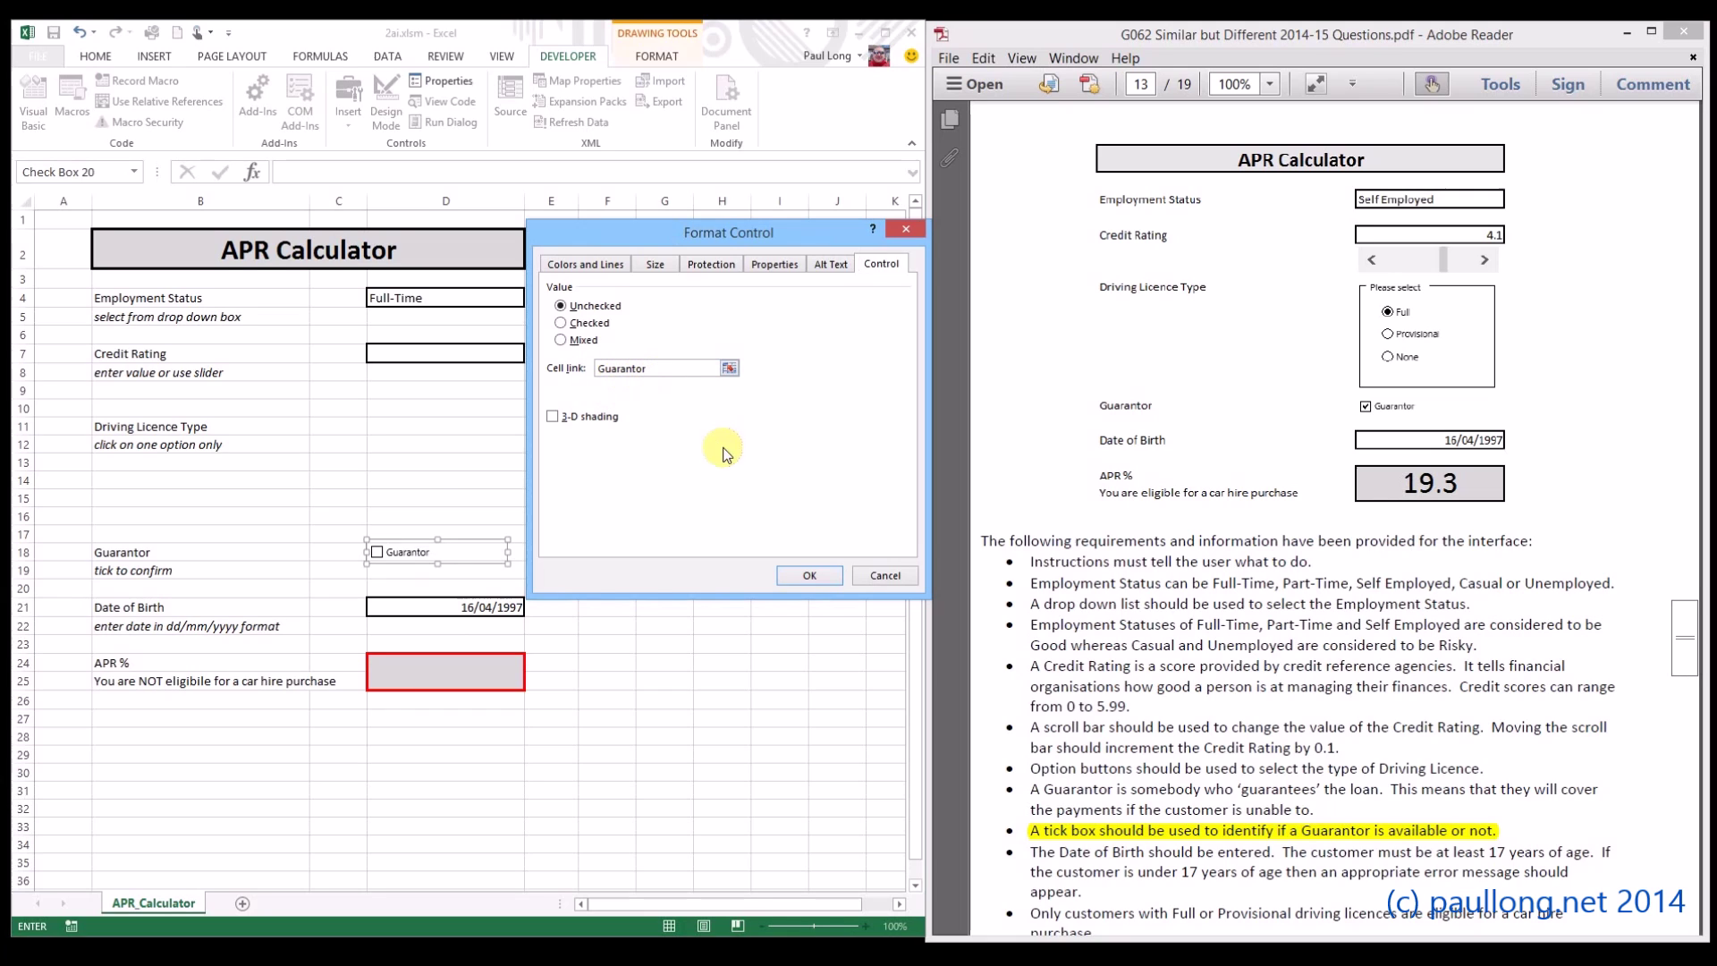
click(808, 577)
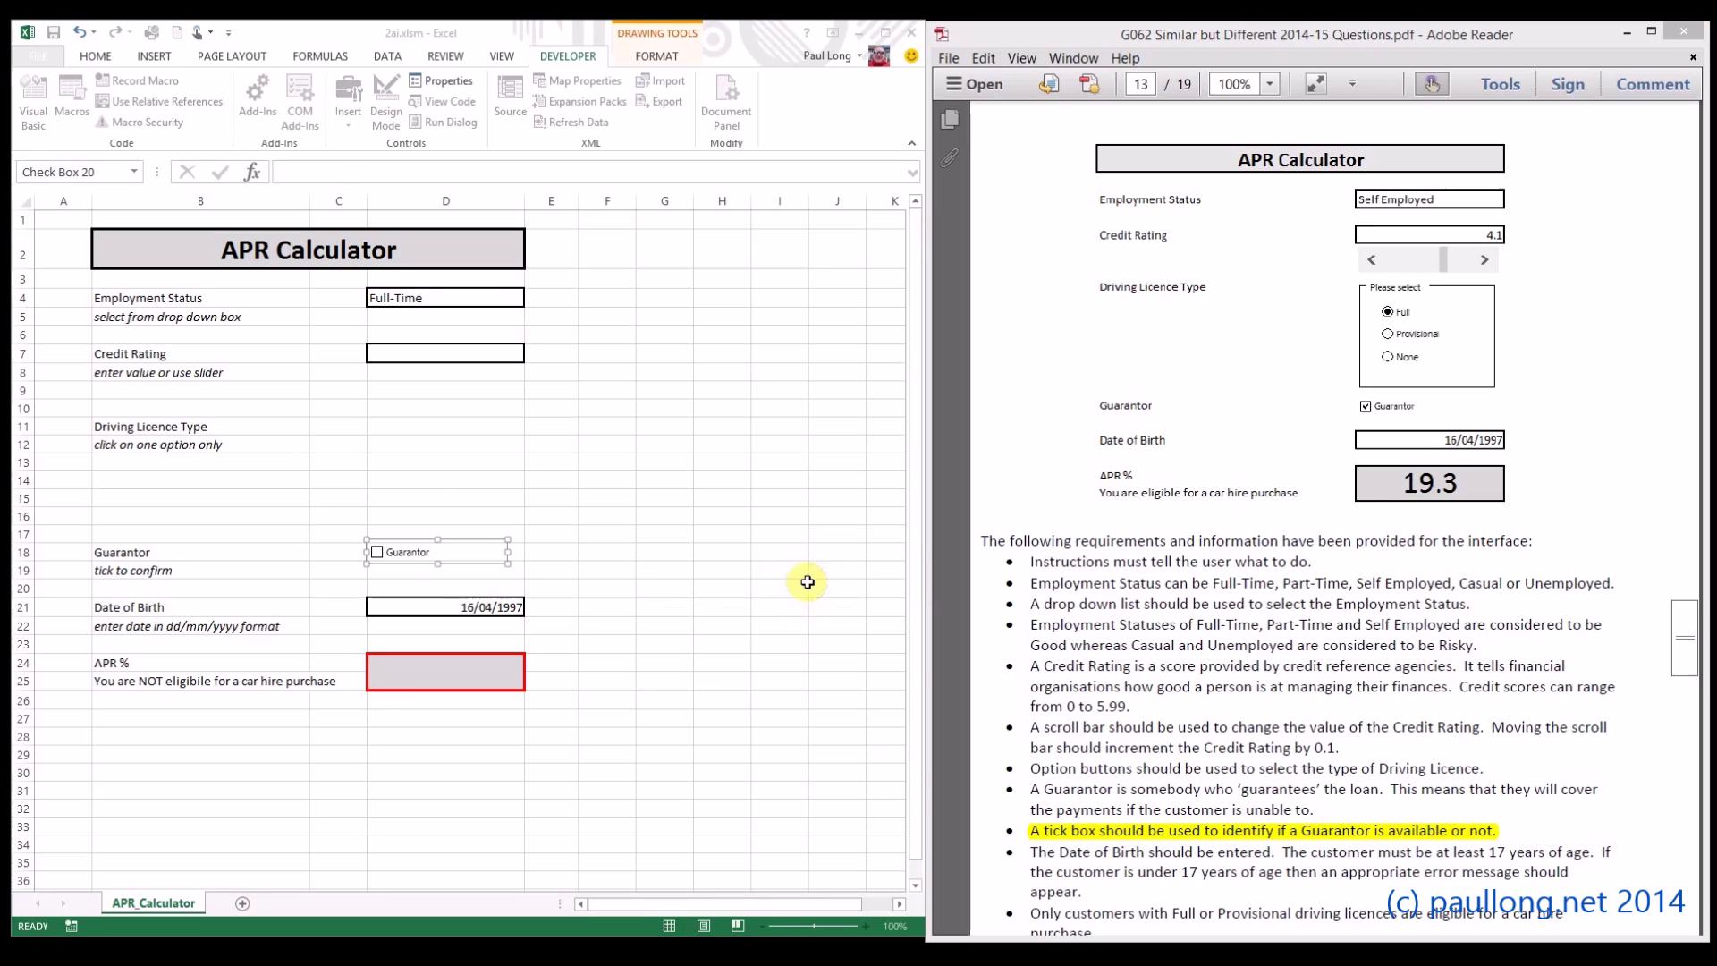
click(392, 575)
click(375, 553)
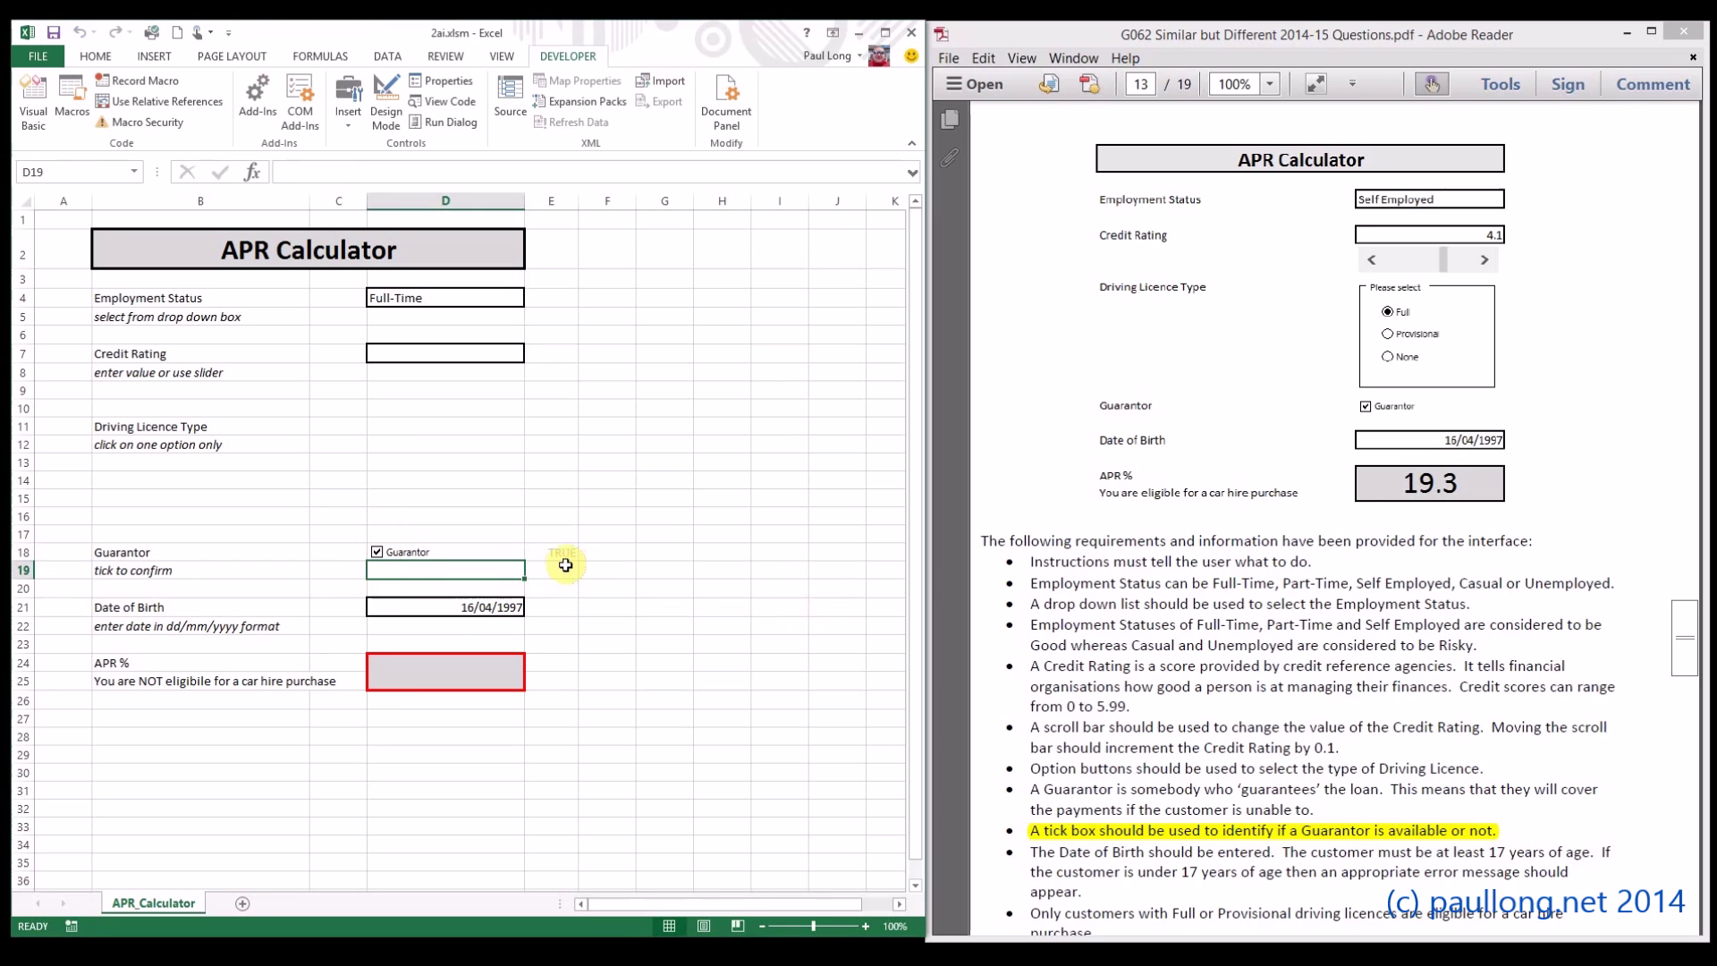
click(376, 552)
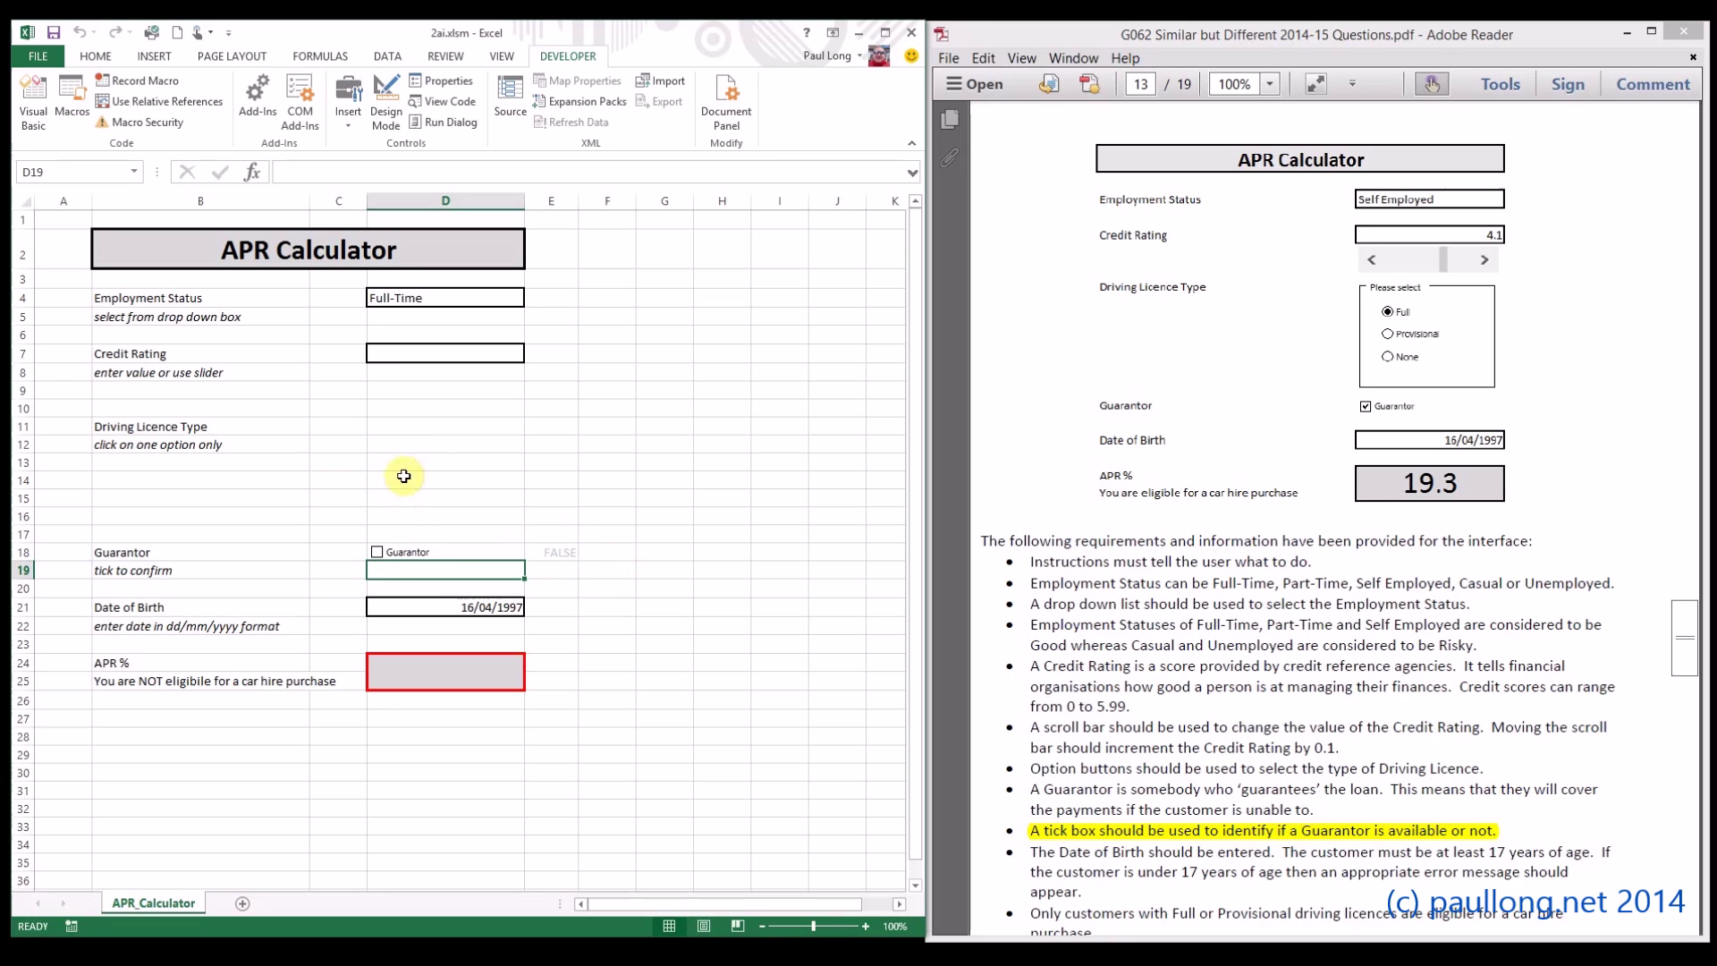
Draw a group box across D11:D16 beside Driving Licence Type and caption it 'Please select'
click(394, 426)
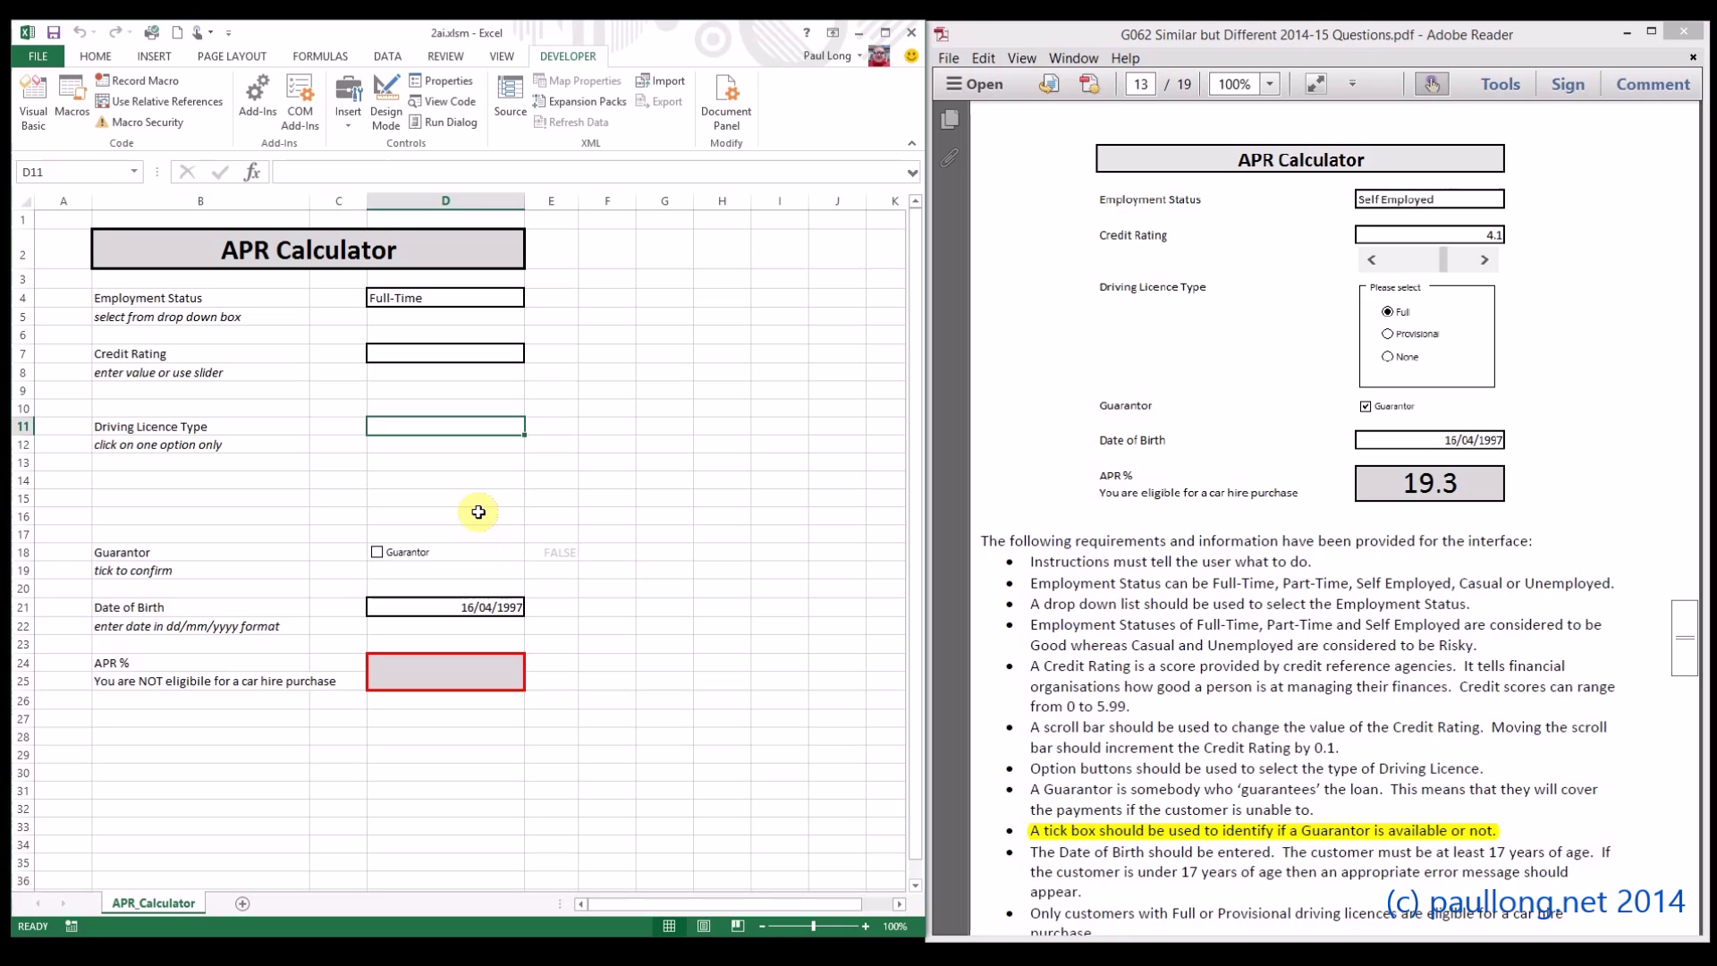
click(605, 428)
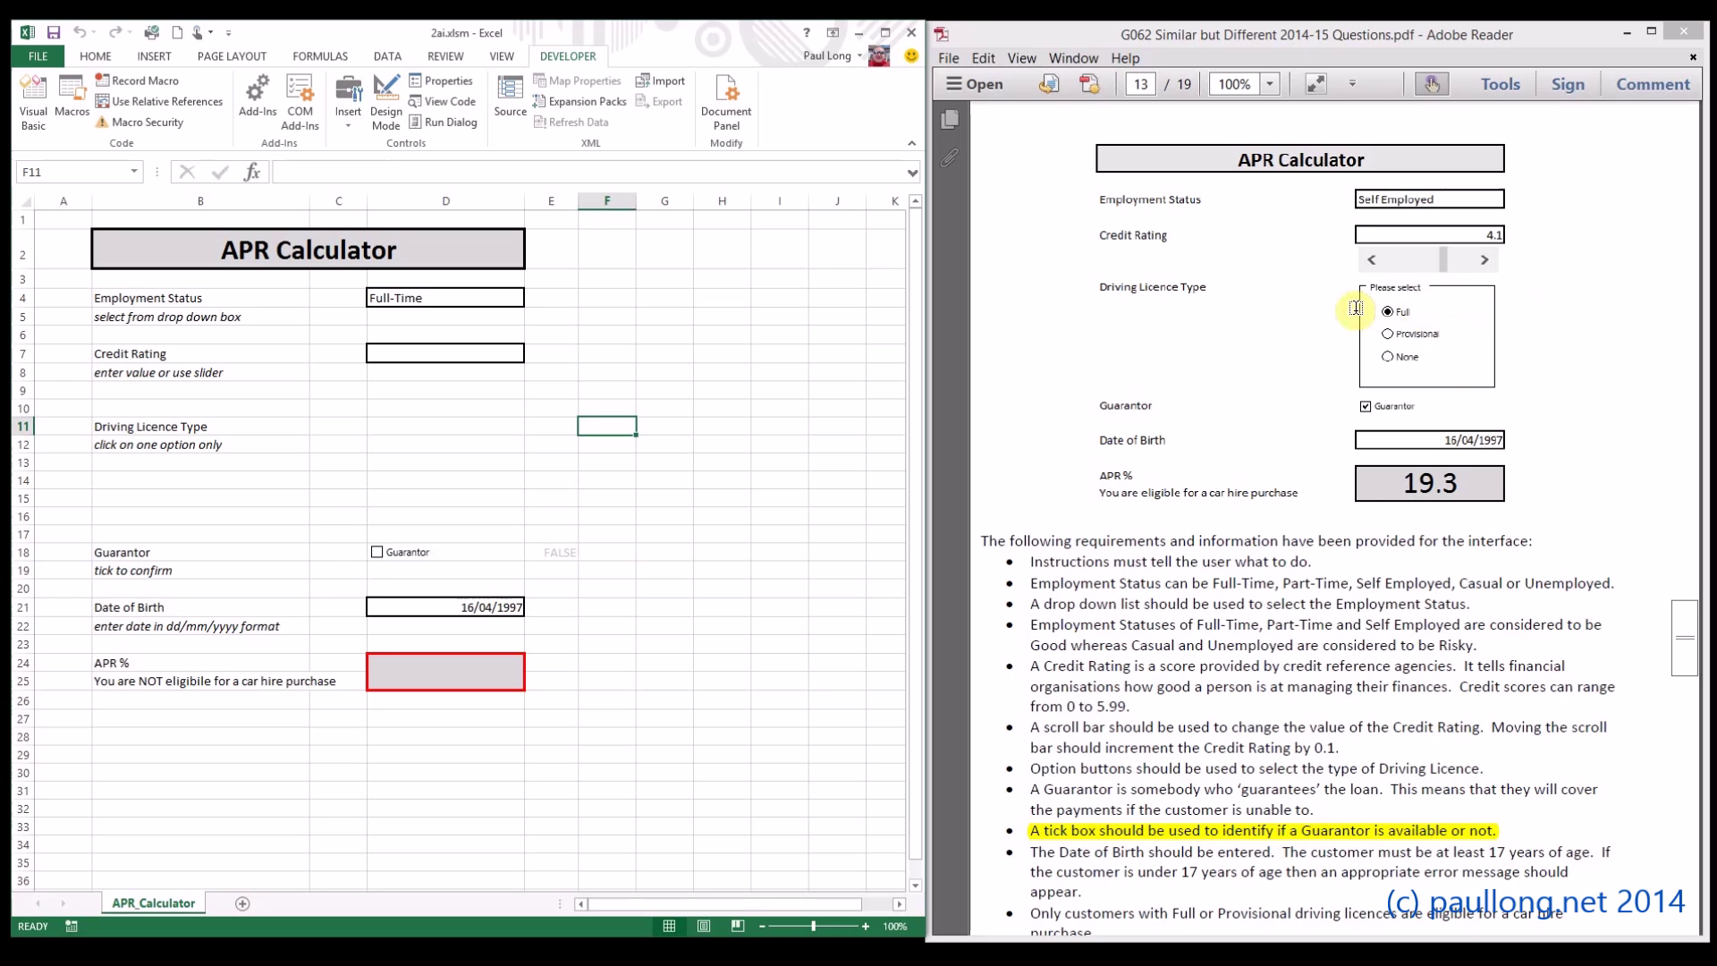
click(351, 115)
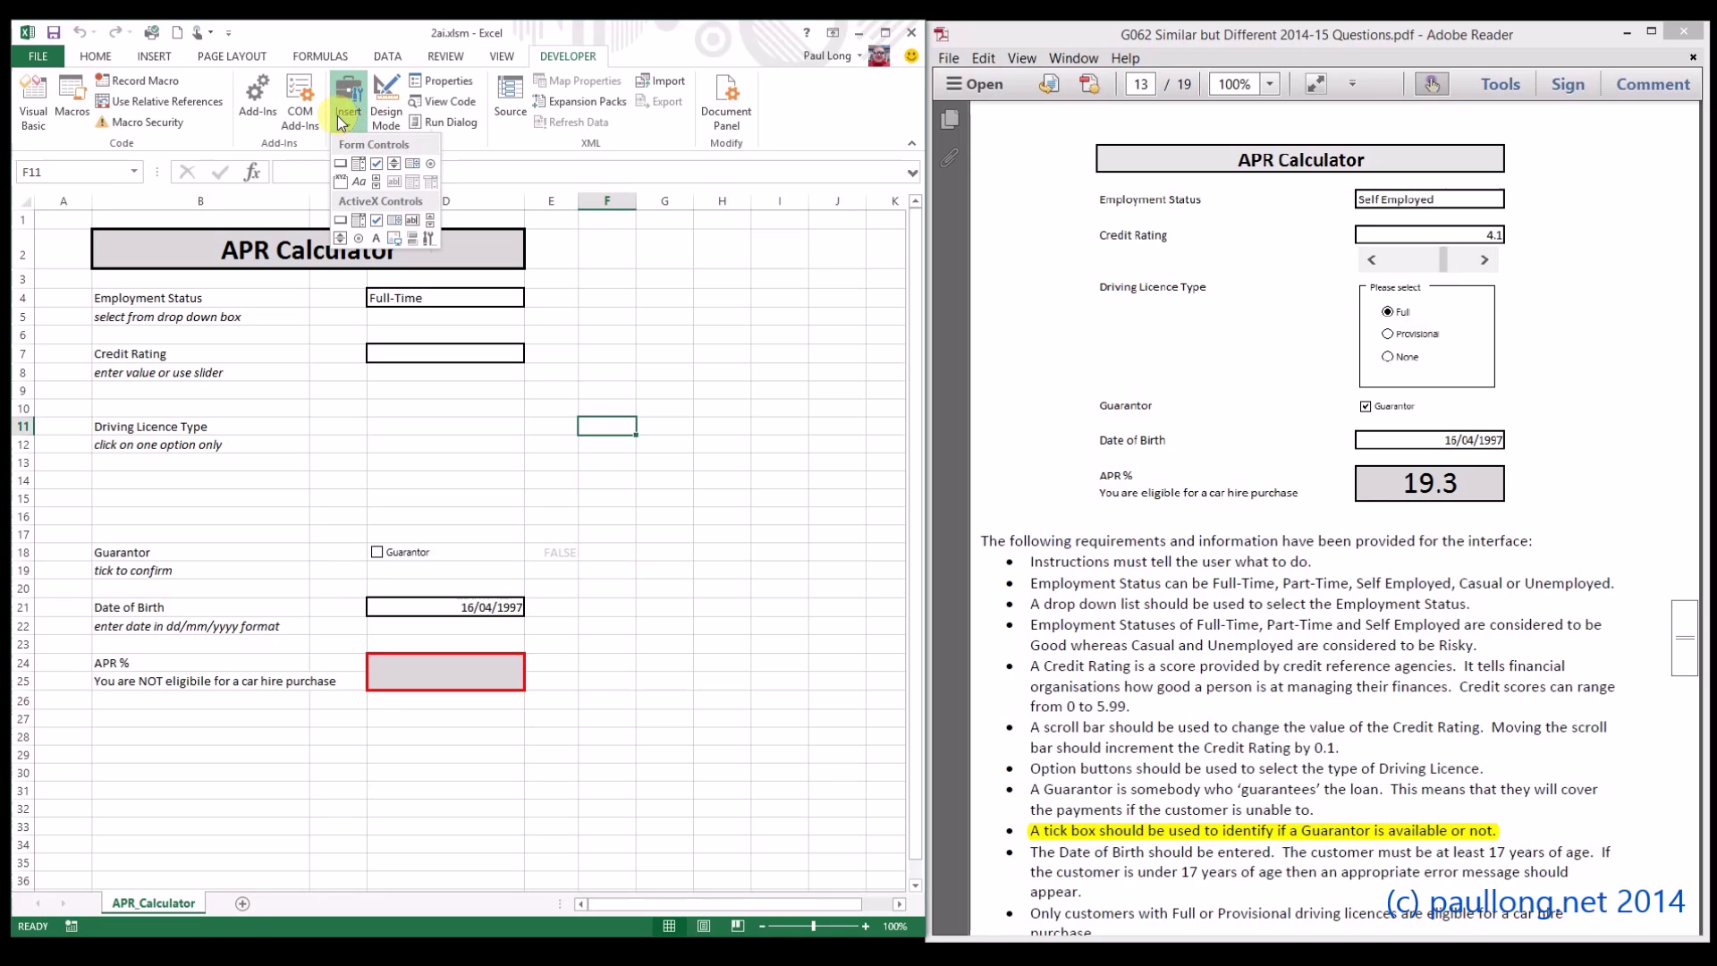
click(340, 185)
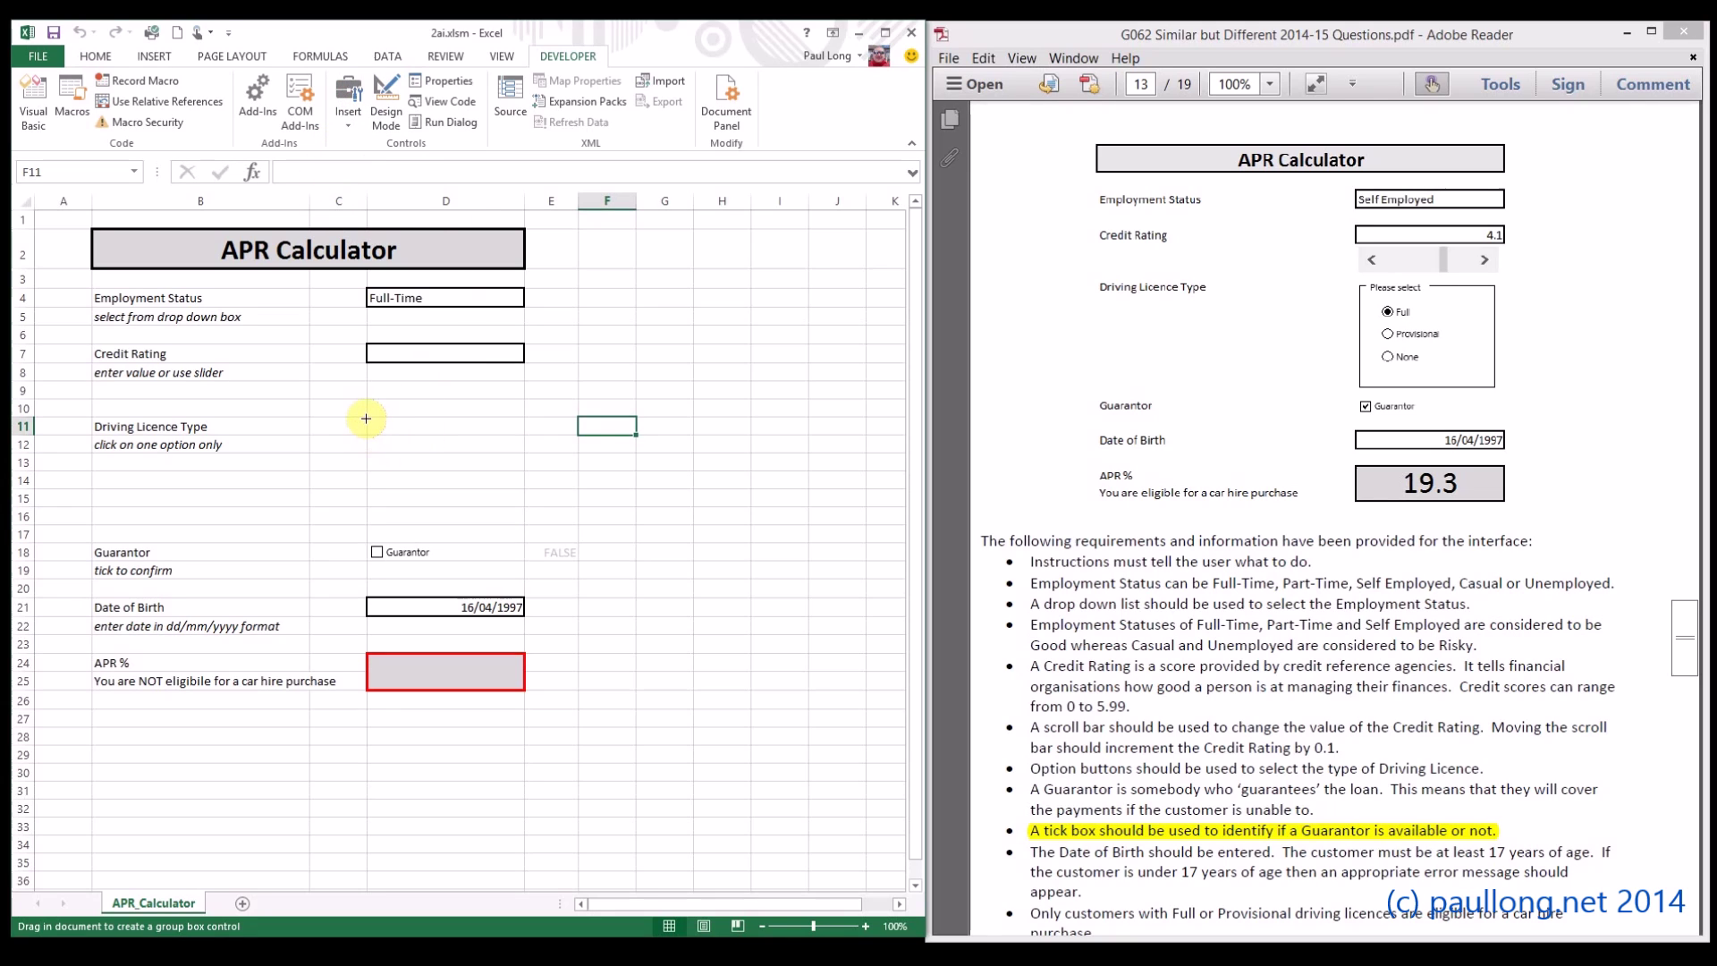
drag(366, 419, 521, 526)
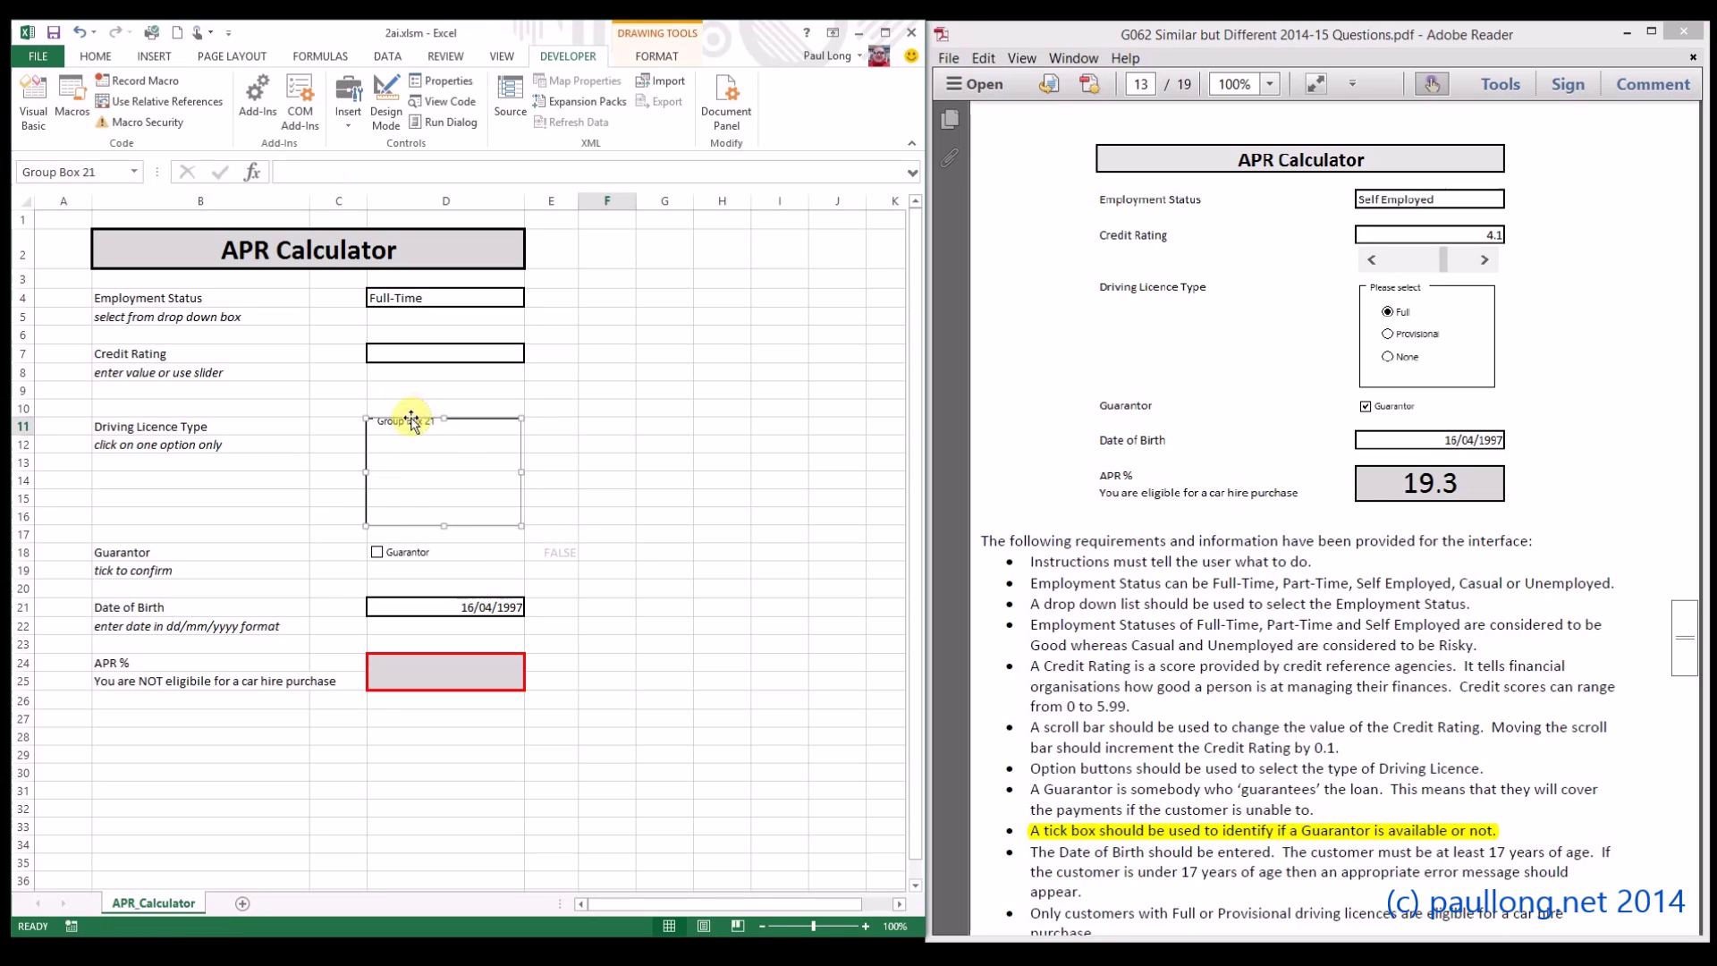
click(418, 426)
click(418, 426)
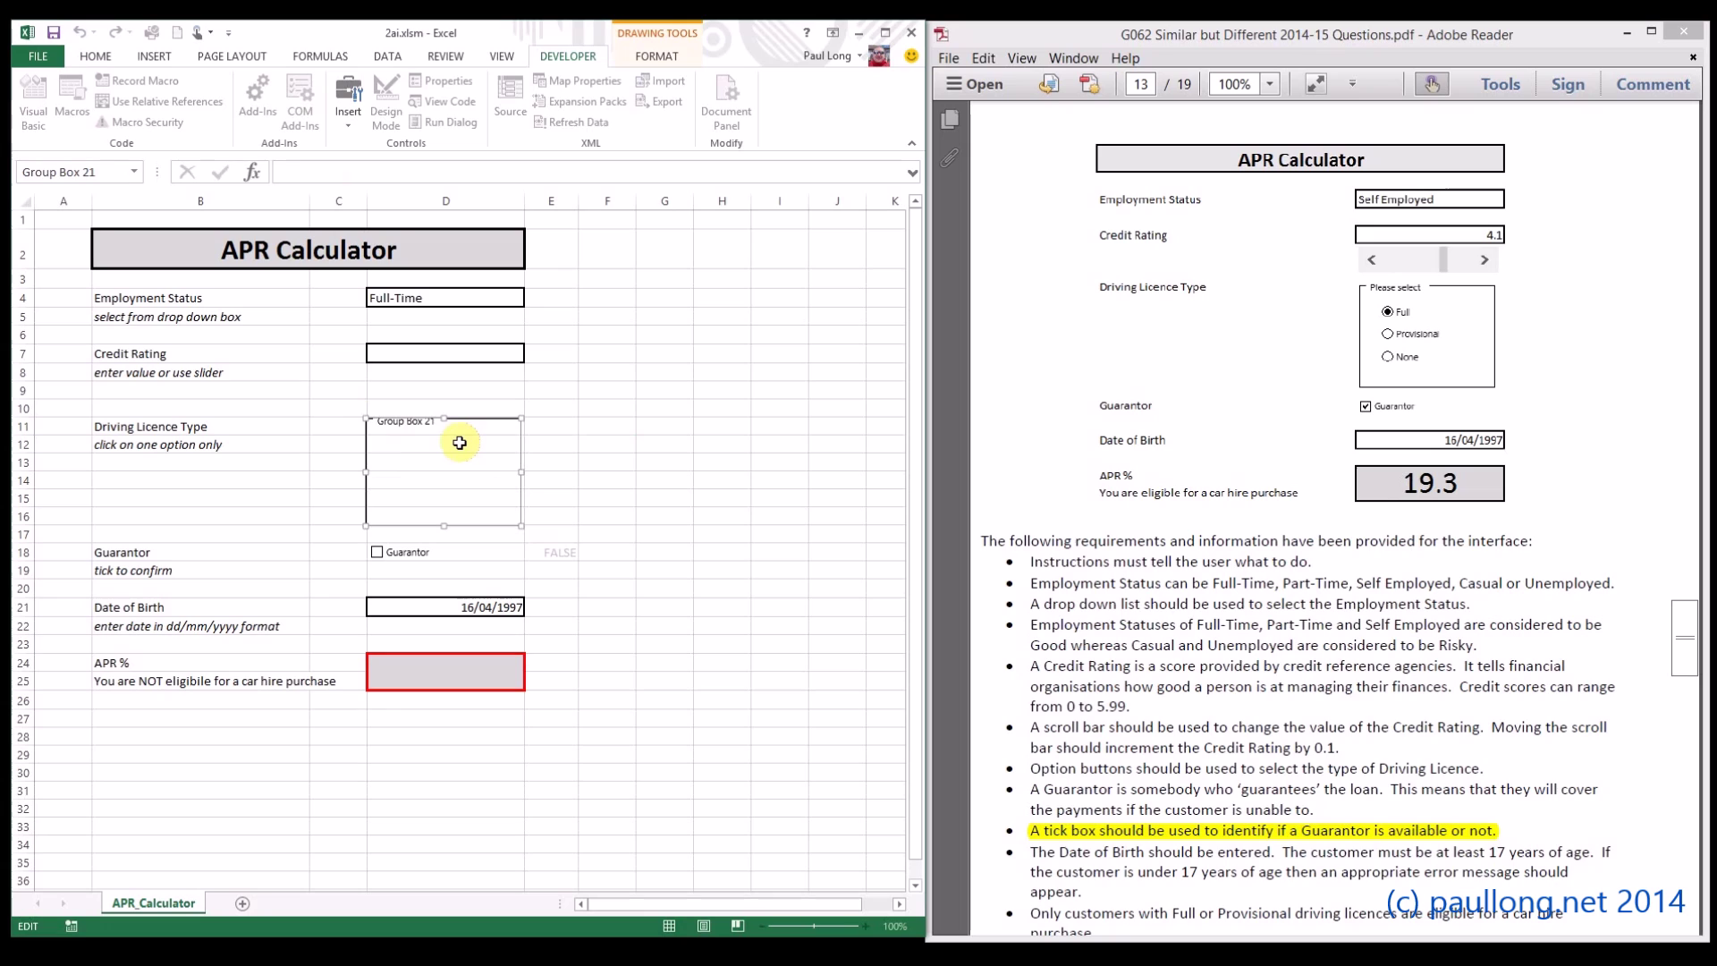
key(ctrl+a)
text(Please s)
click(572, 461)
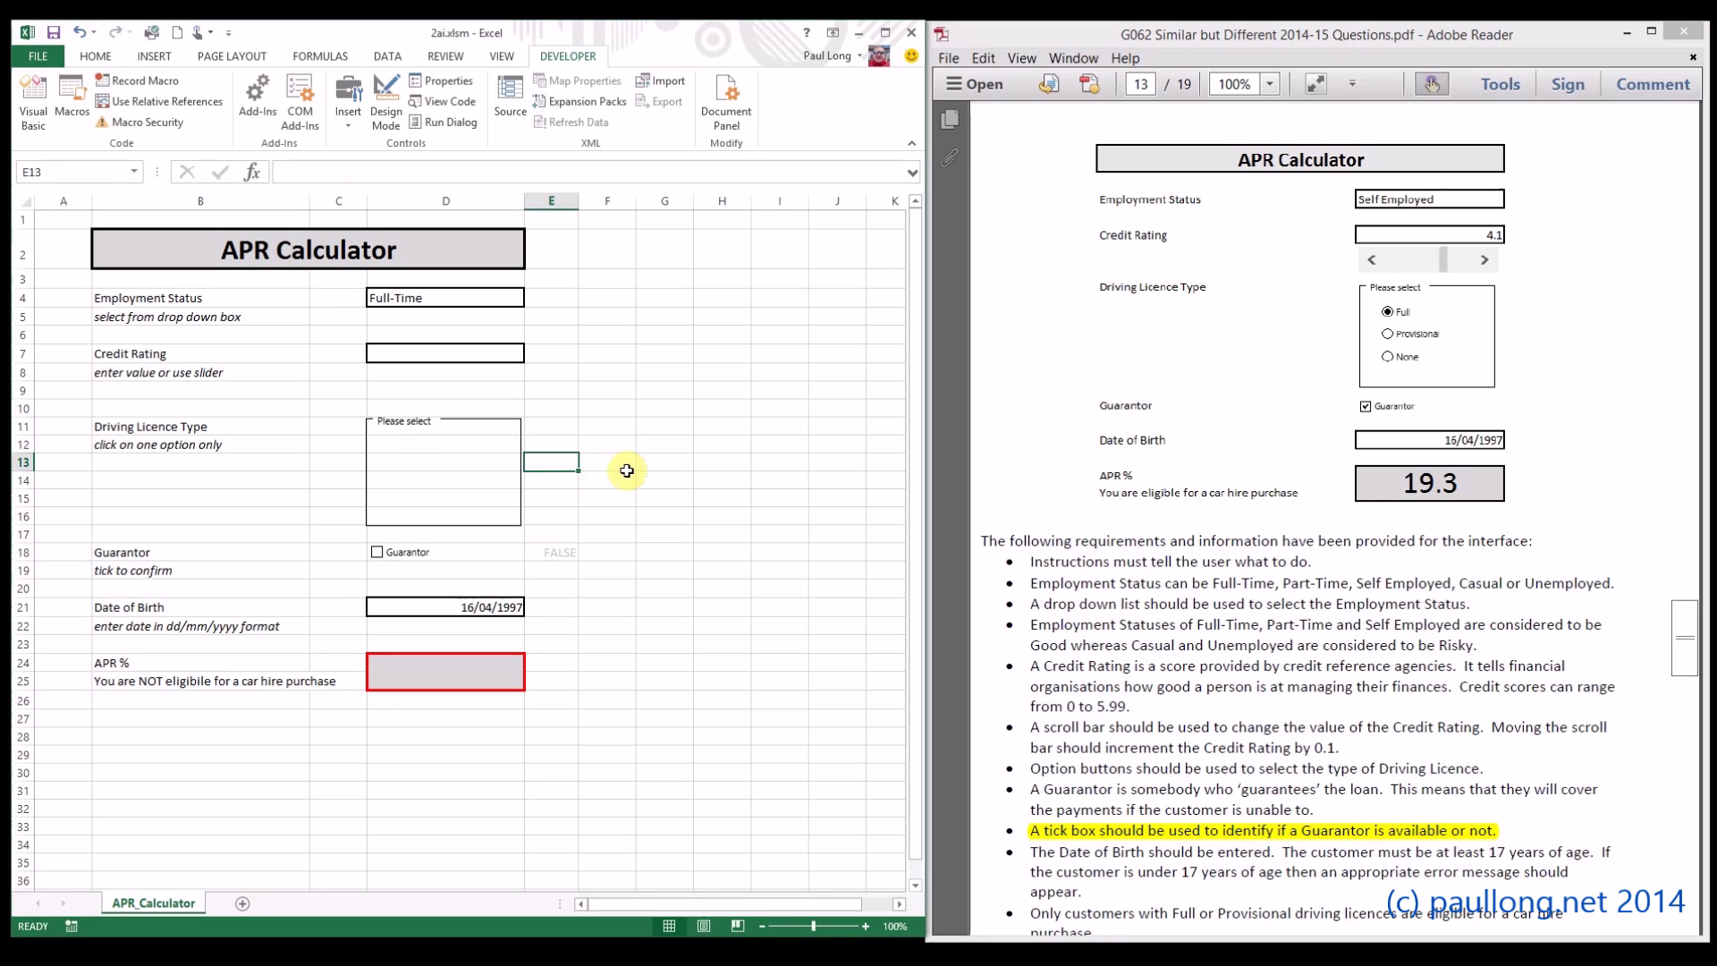
Add option buttons inside the Please select frame labelled Full, Provisional and None
click(346, 125)
click(434, 166)
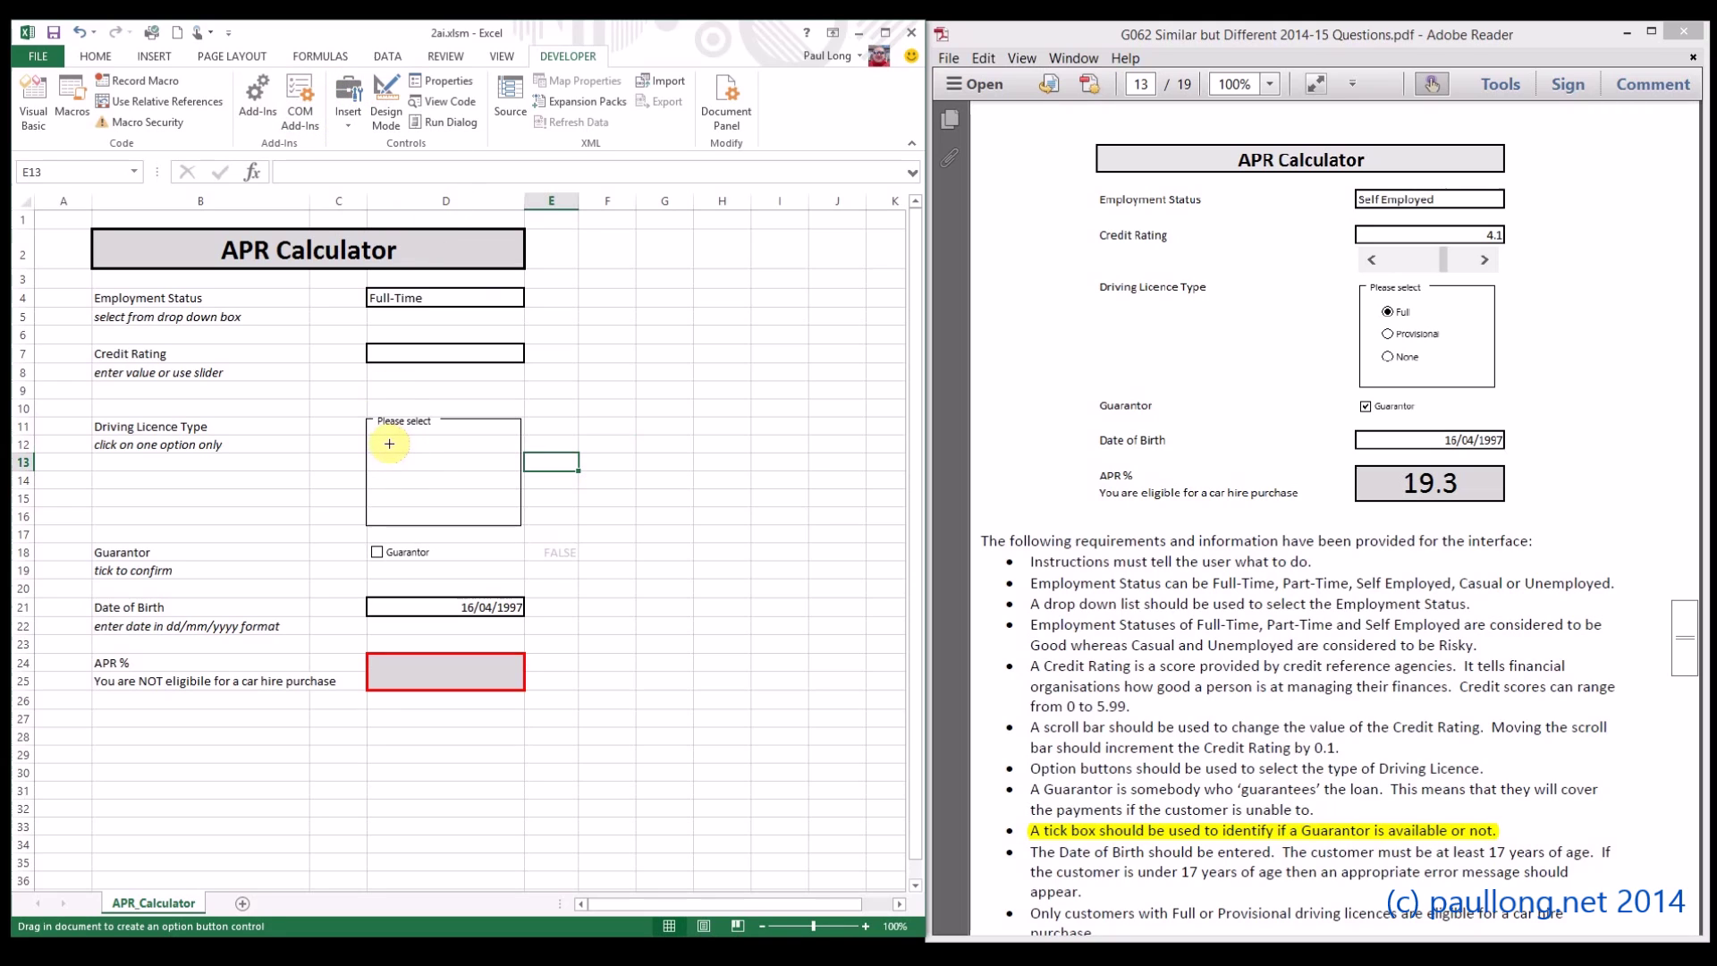
drag(389, 440, 494, 459)
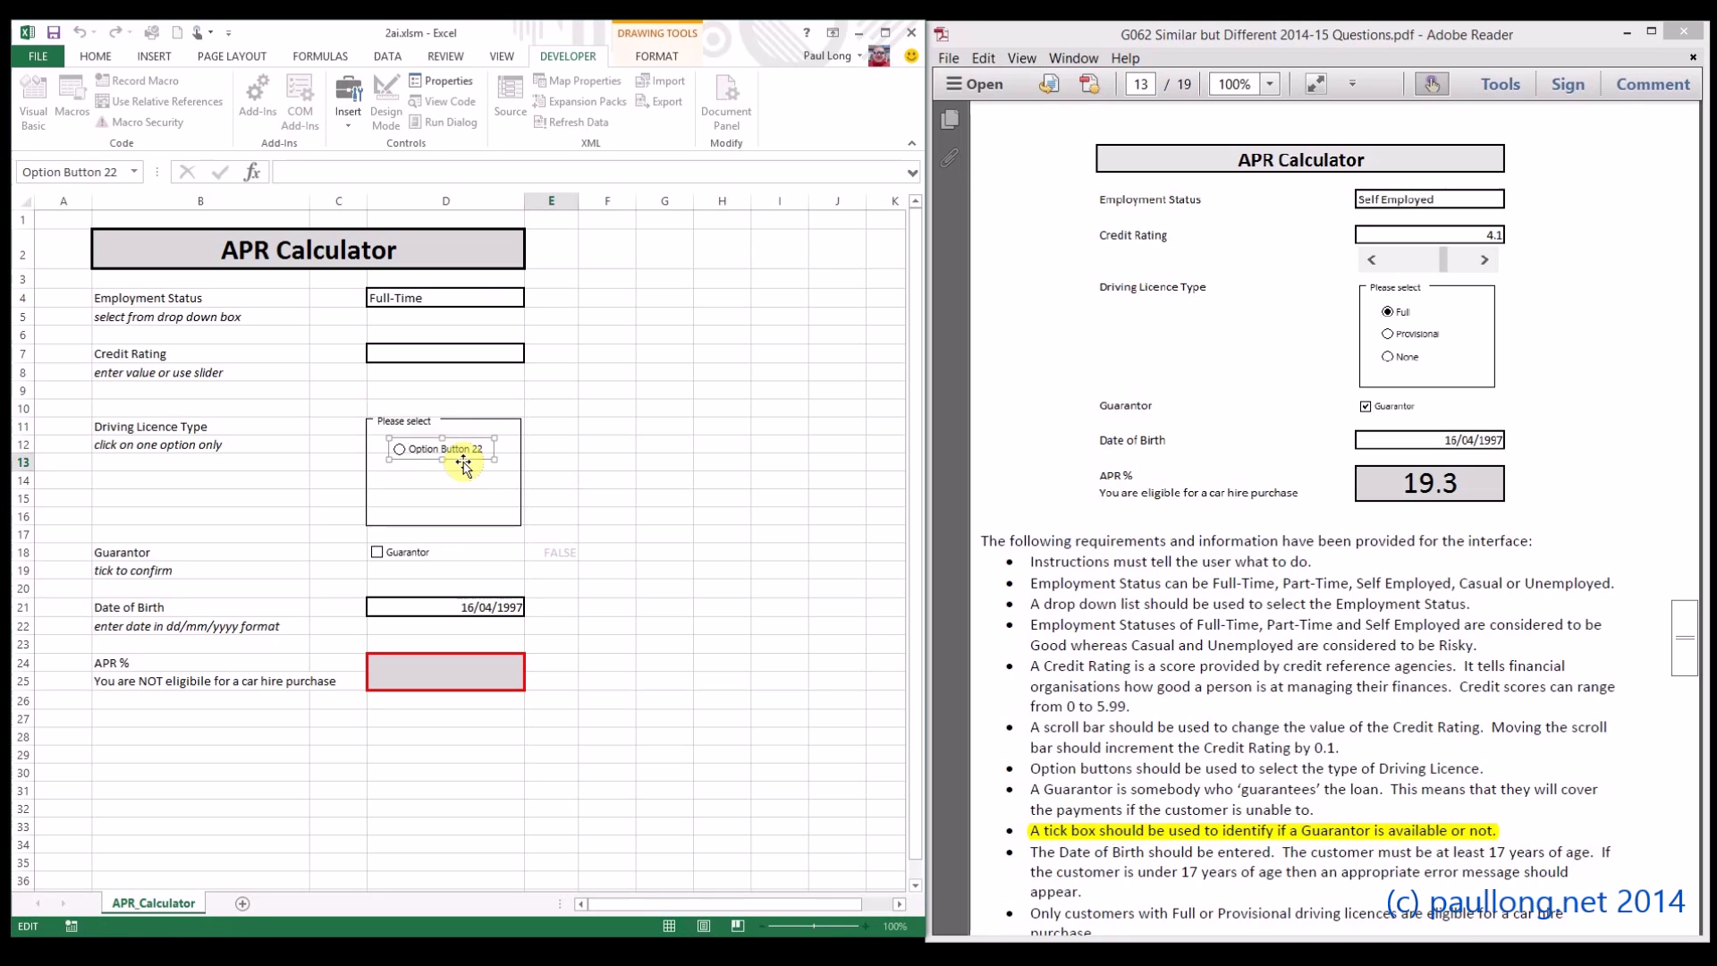
text(Full)
click(583, 499)
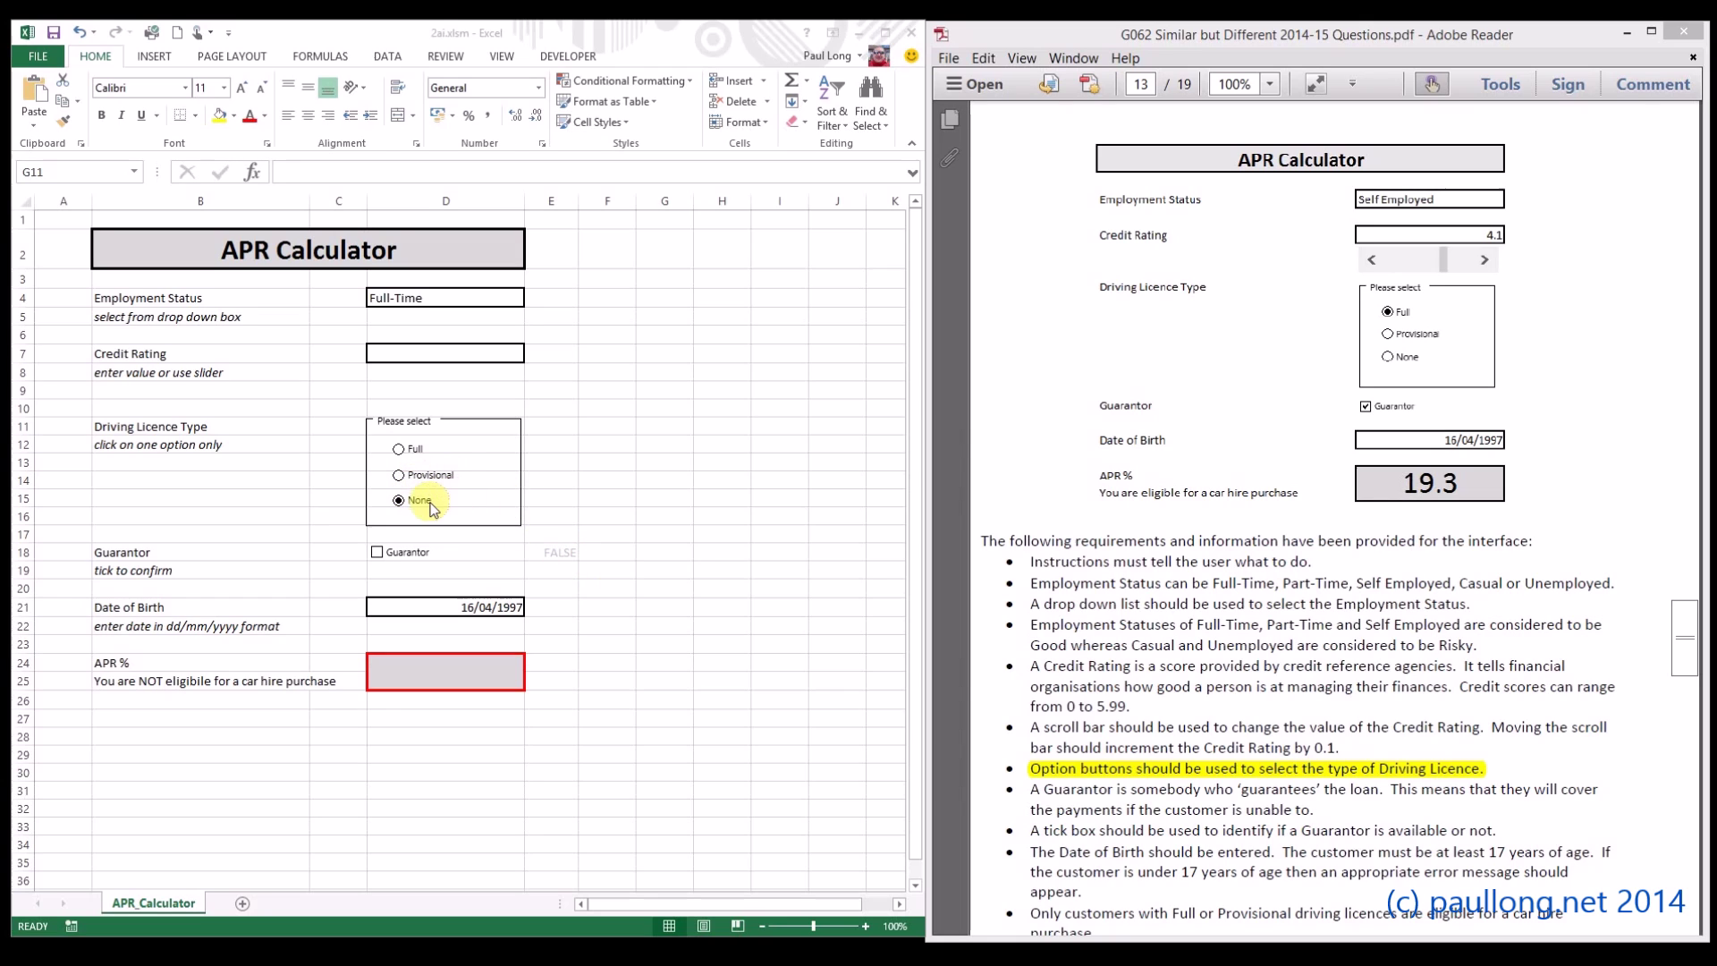
Test choosing the Full, Provisional and None options, then select cell E12
click(411, 457)
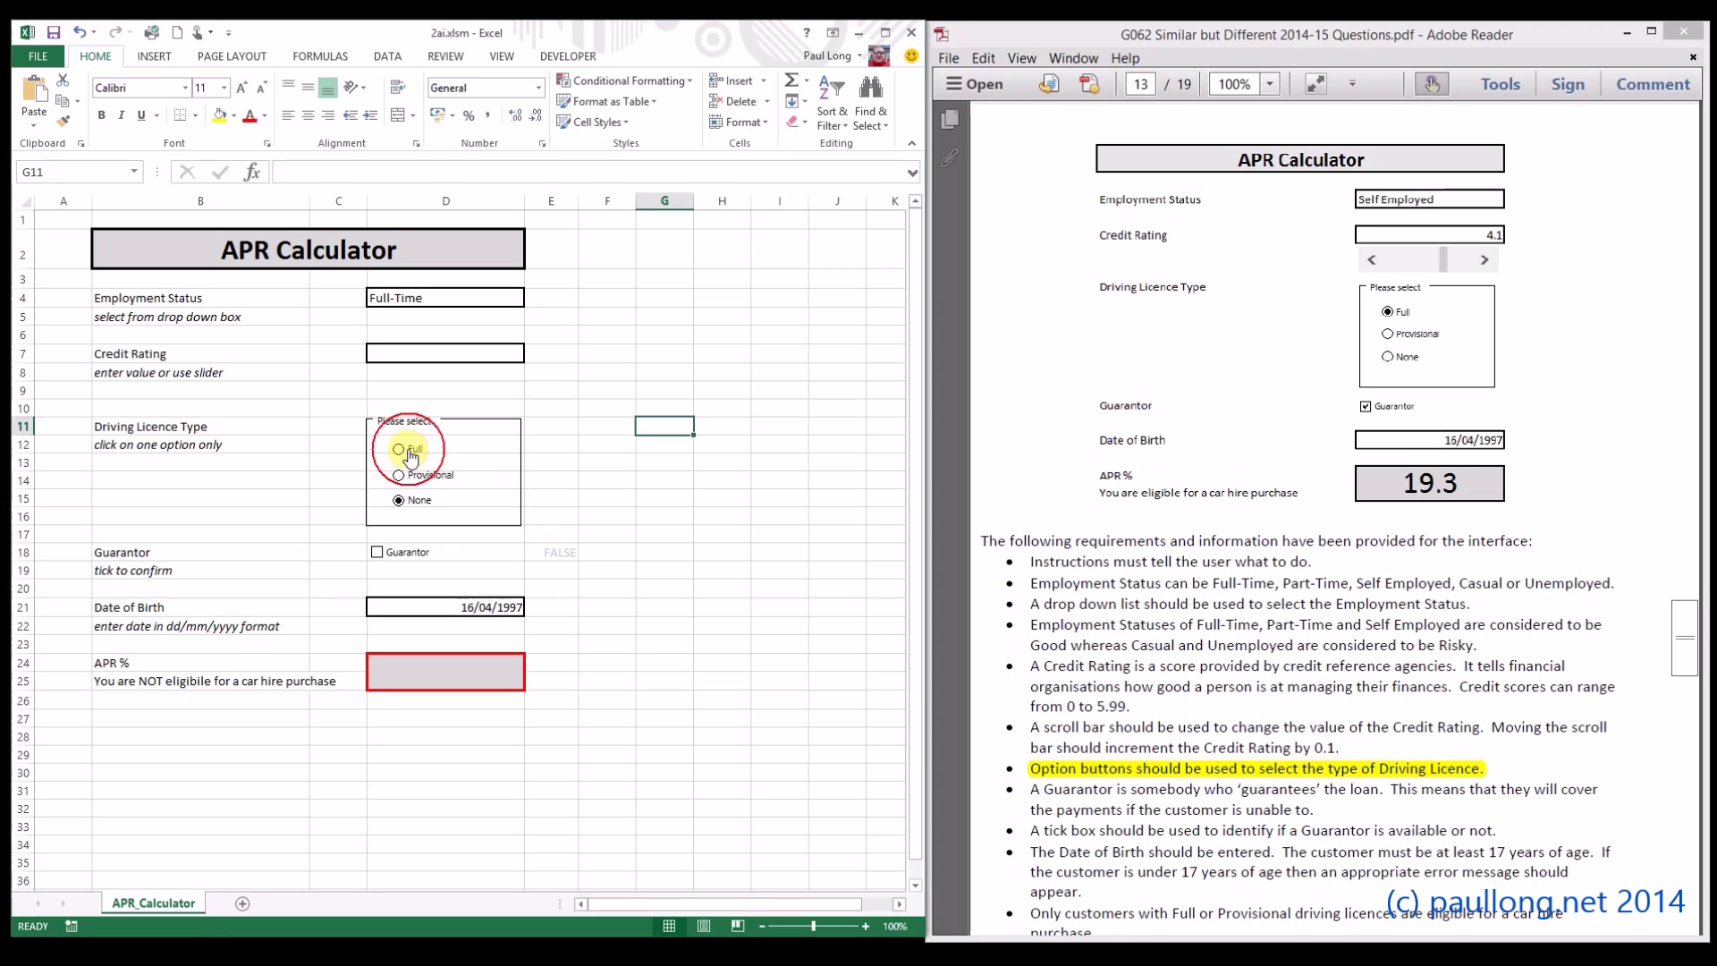
click(410, 457)
click(407, 475)
click(404, 499)
click(547, 446)
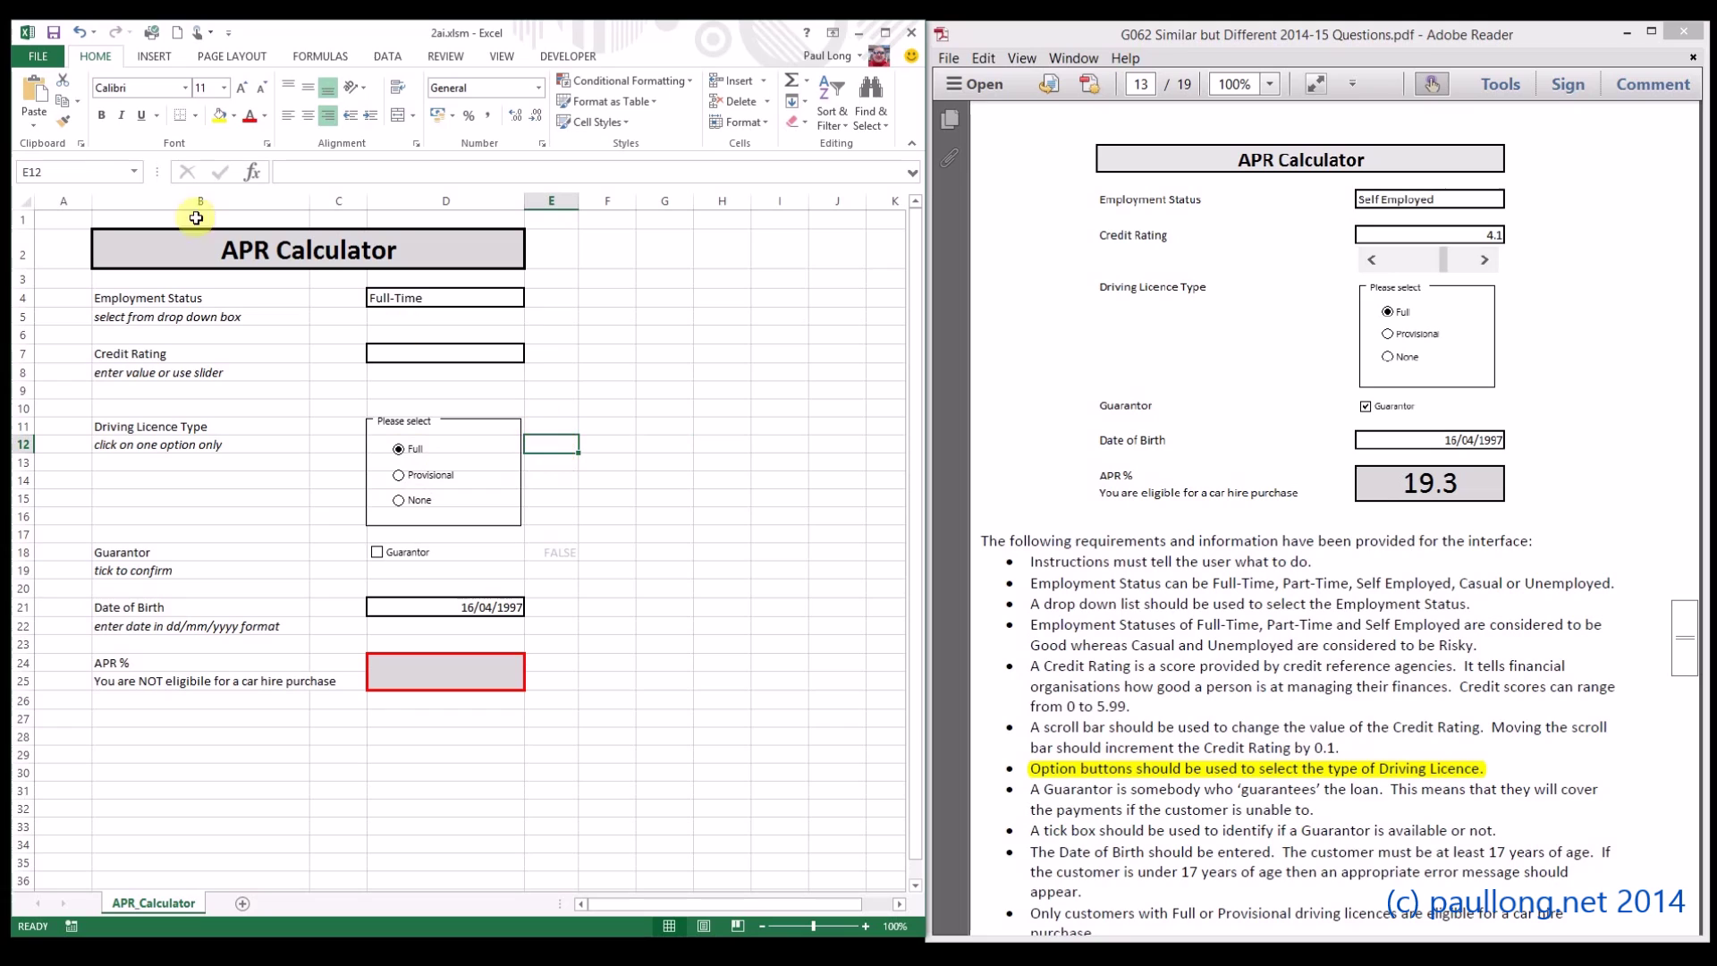
Name E12 DLType and set DLType as the cell link for the licence option buttons
click(34, 171)
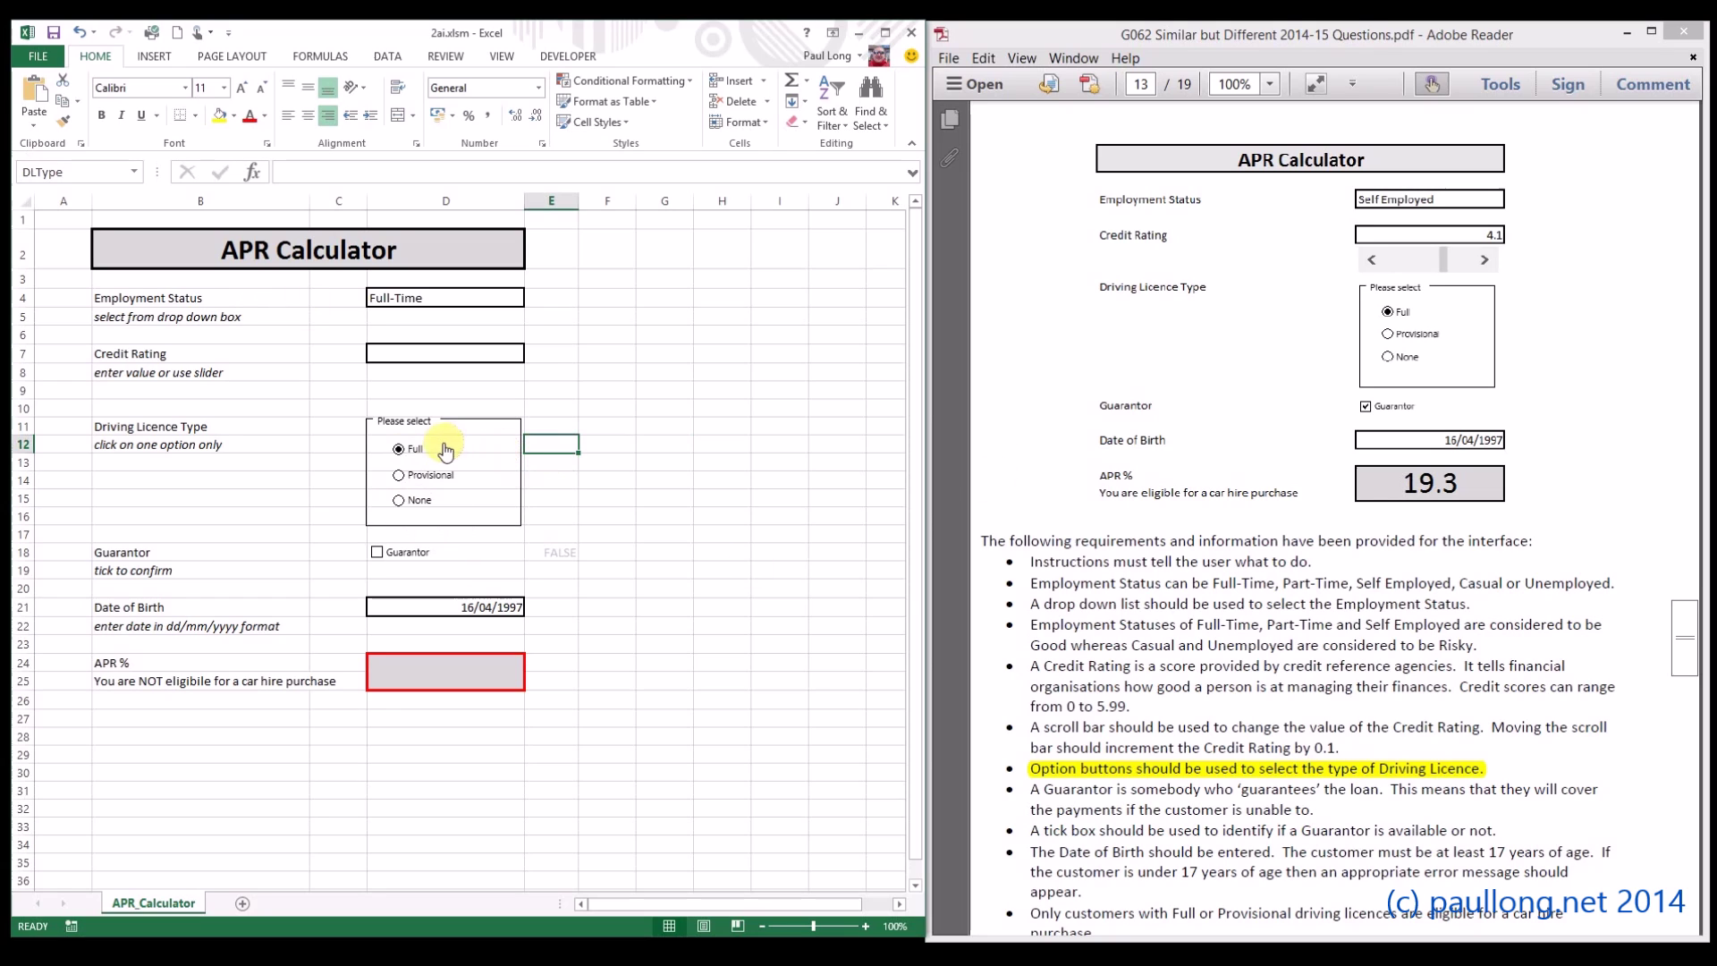
right_click(412, 460)
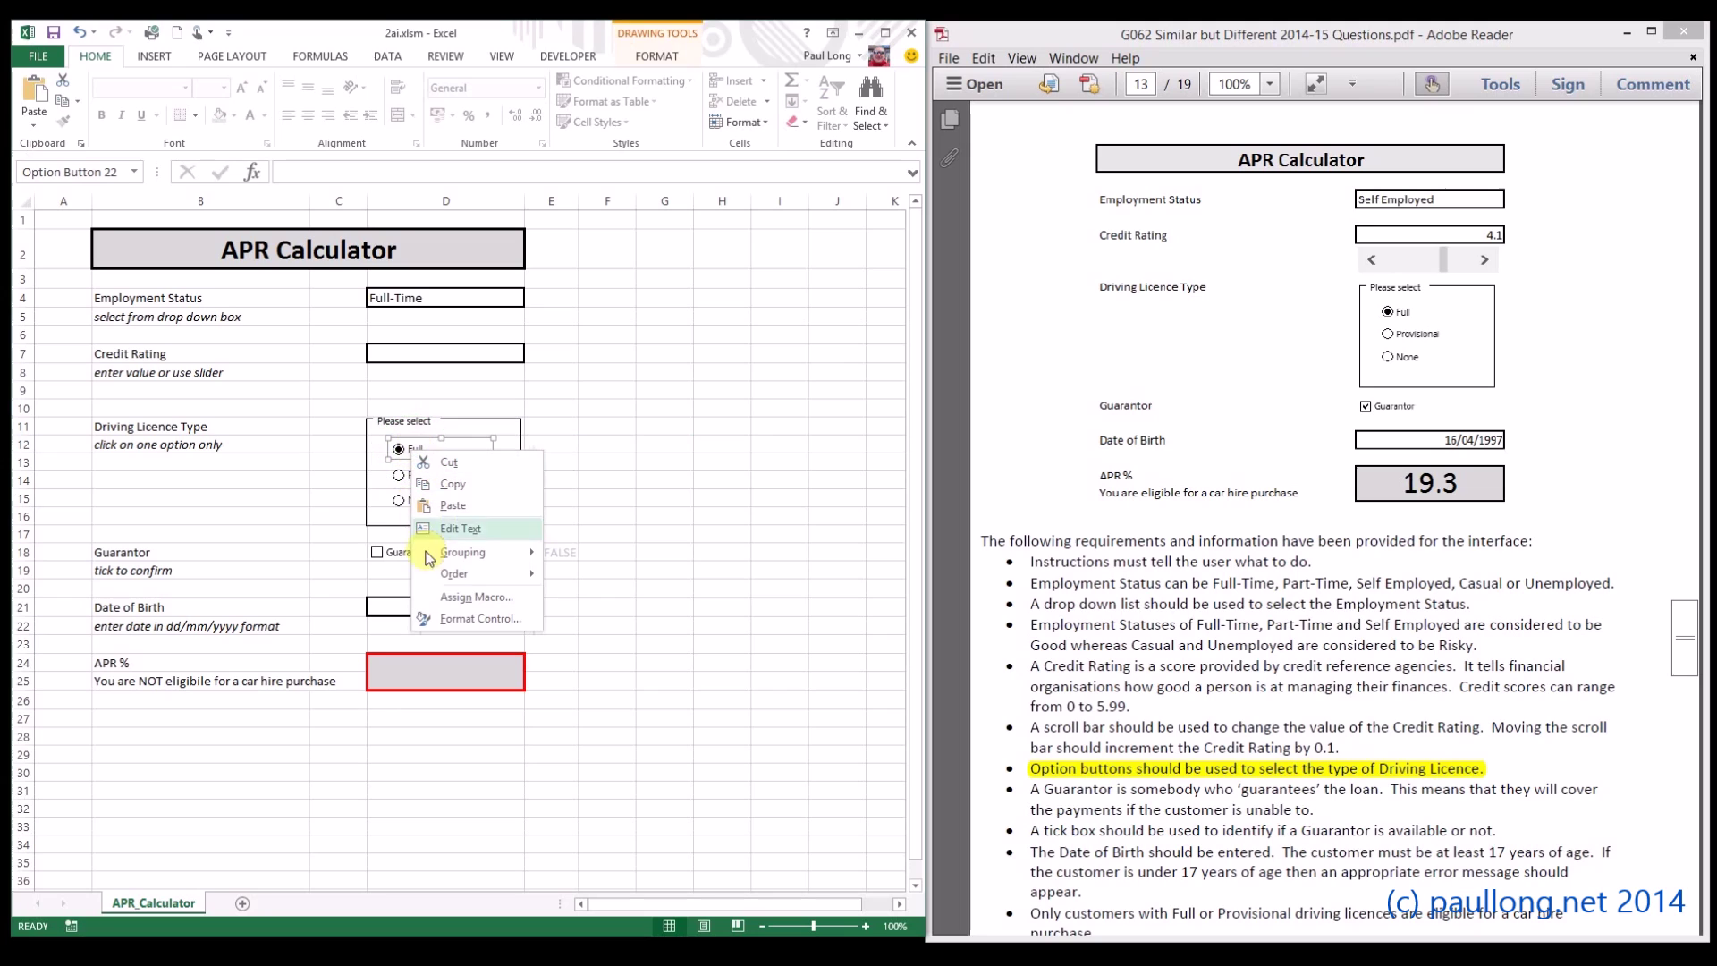
click(453, 621)
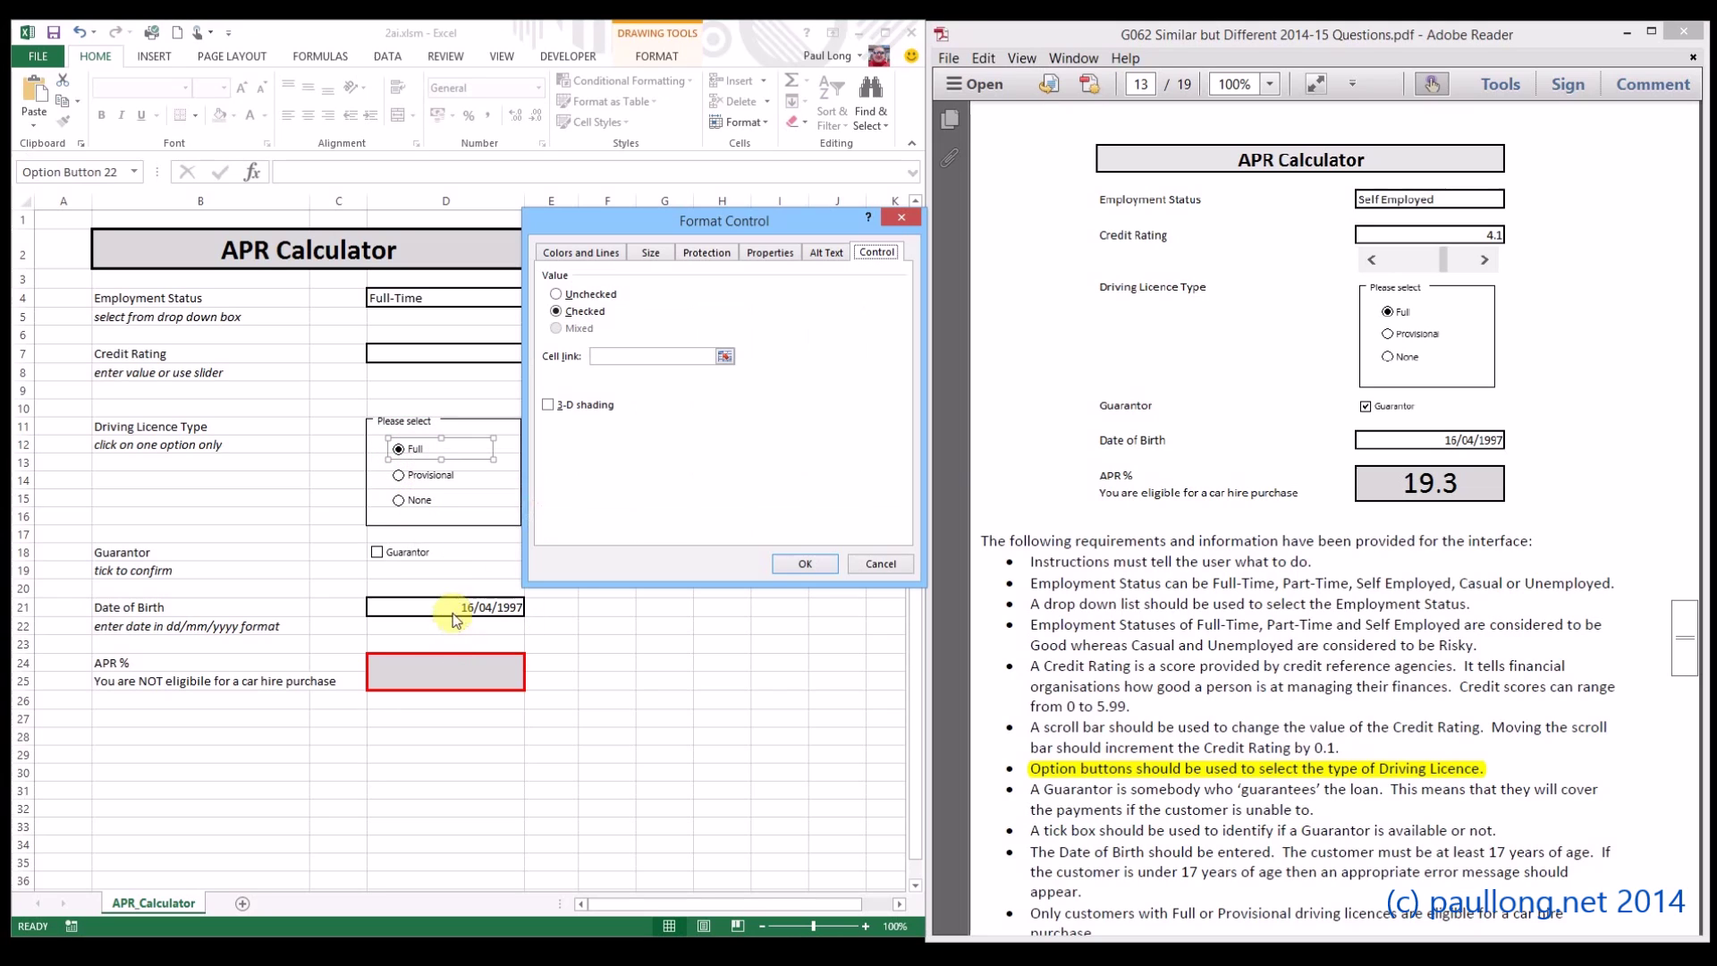
click(623, 357)
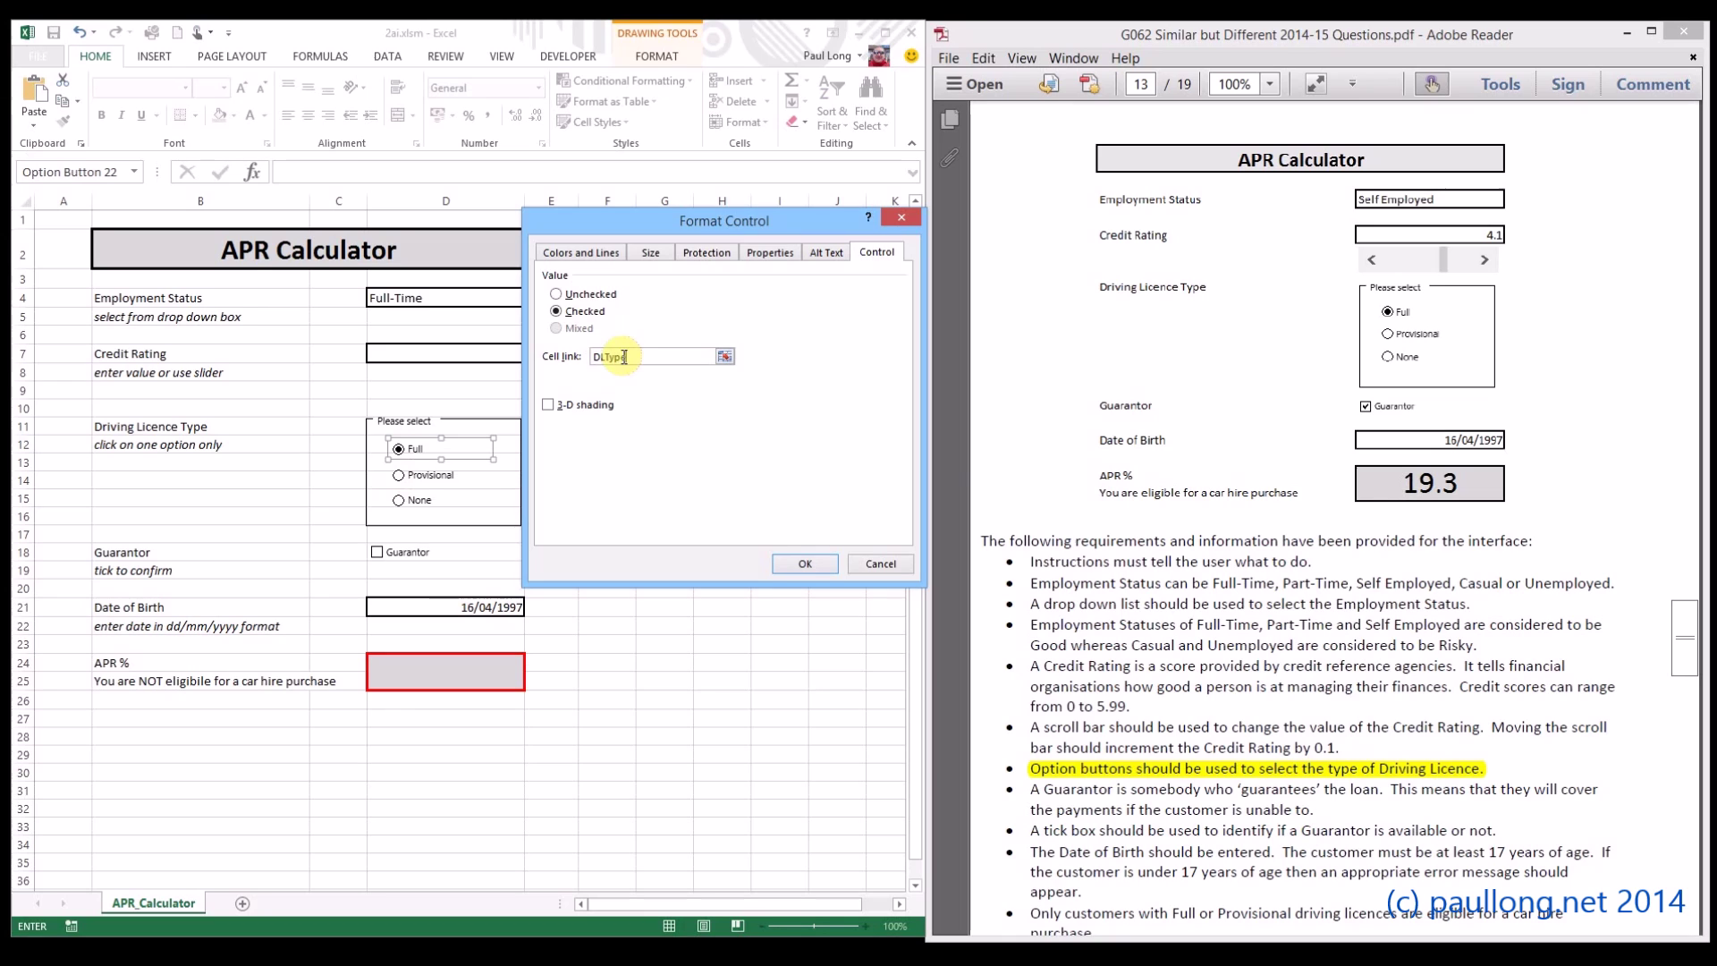
text(DLType)
key(Return)
Test the options, confirming E12 shows 1 for Full through 3 for None
click(415, 487)
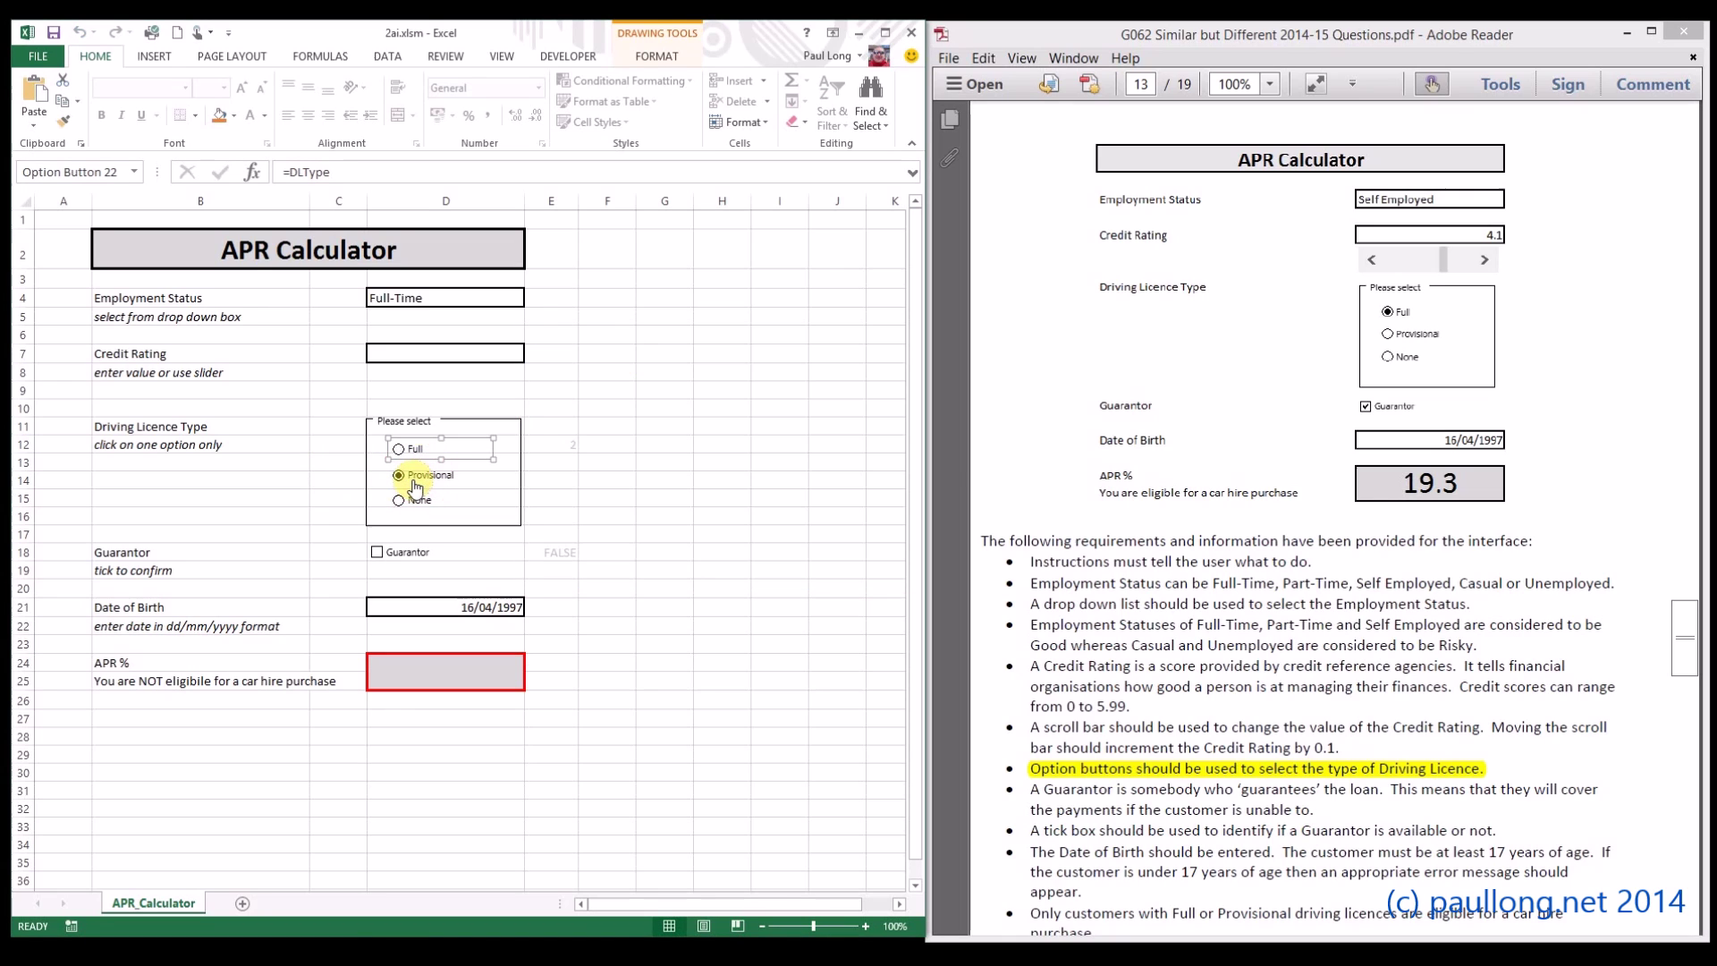
click(400, 501)
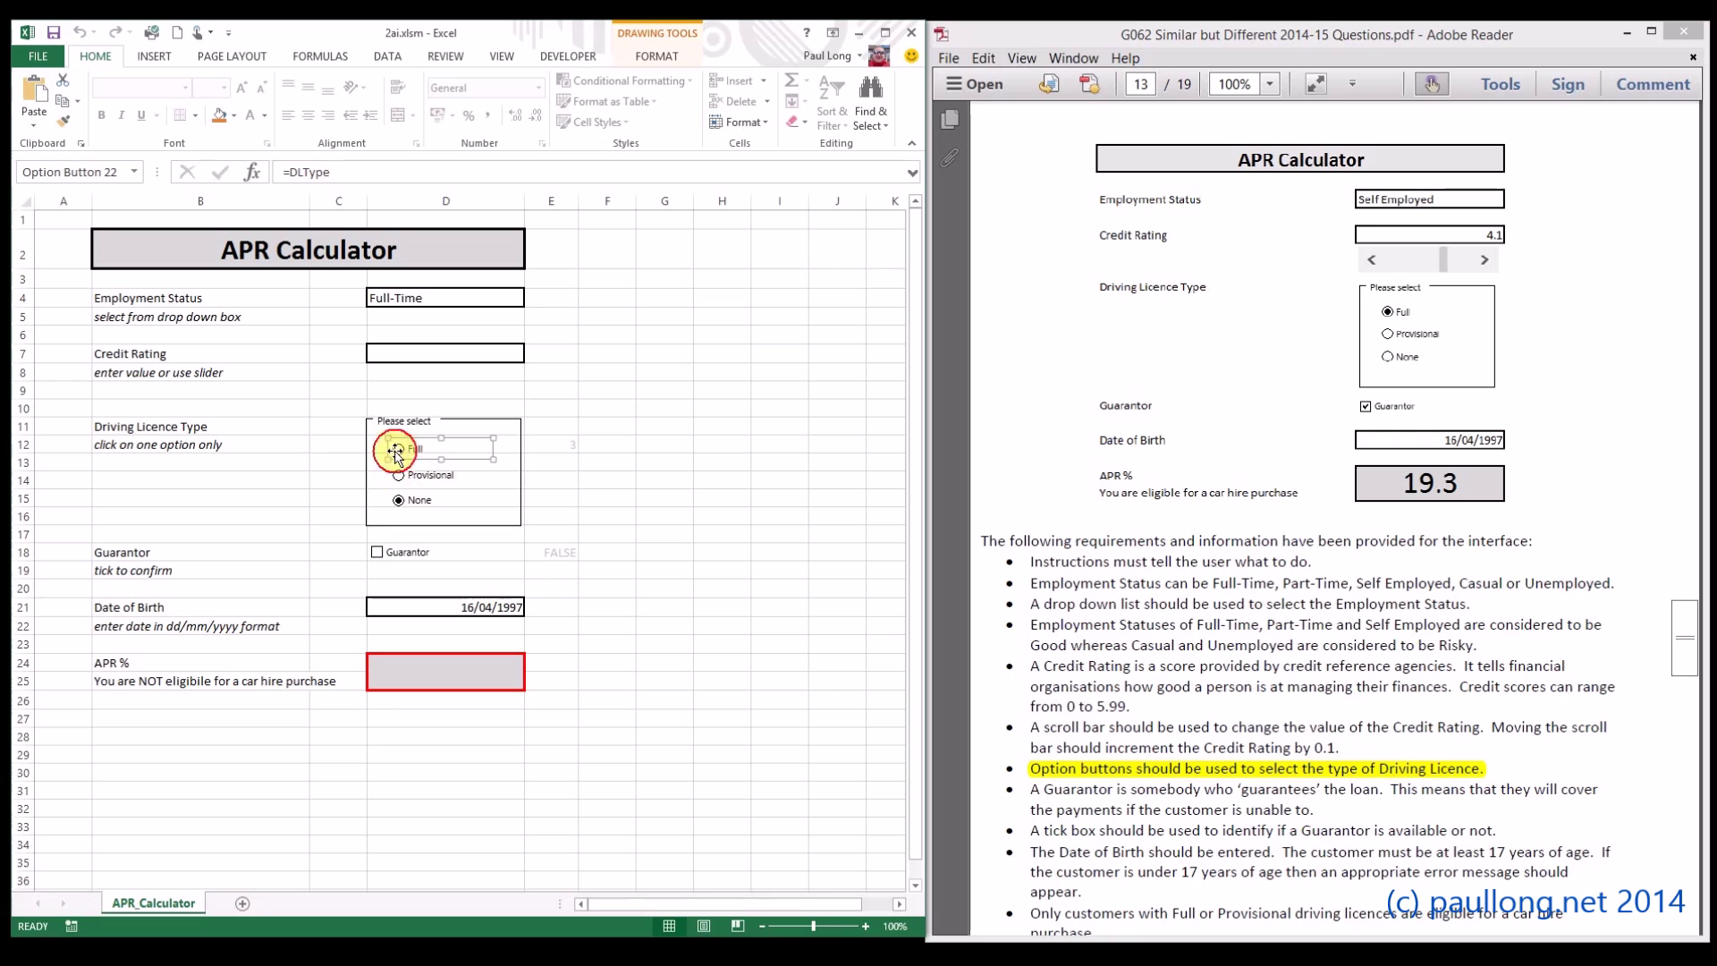
click(584, 483)
click(399, 449)
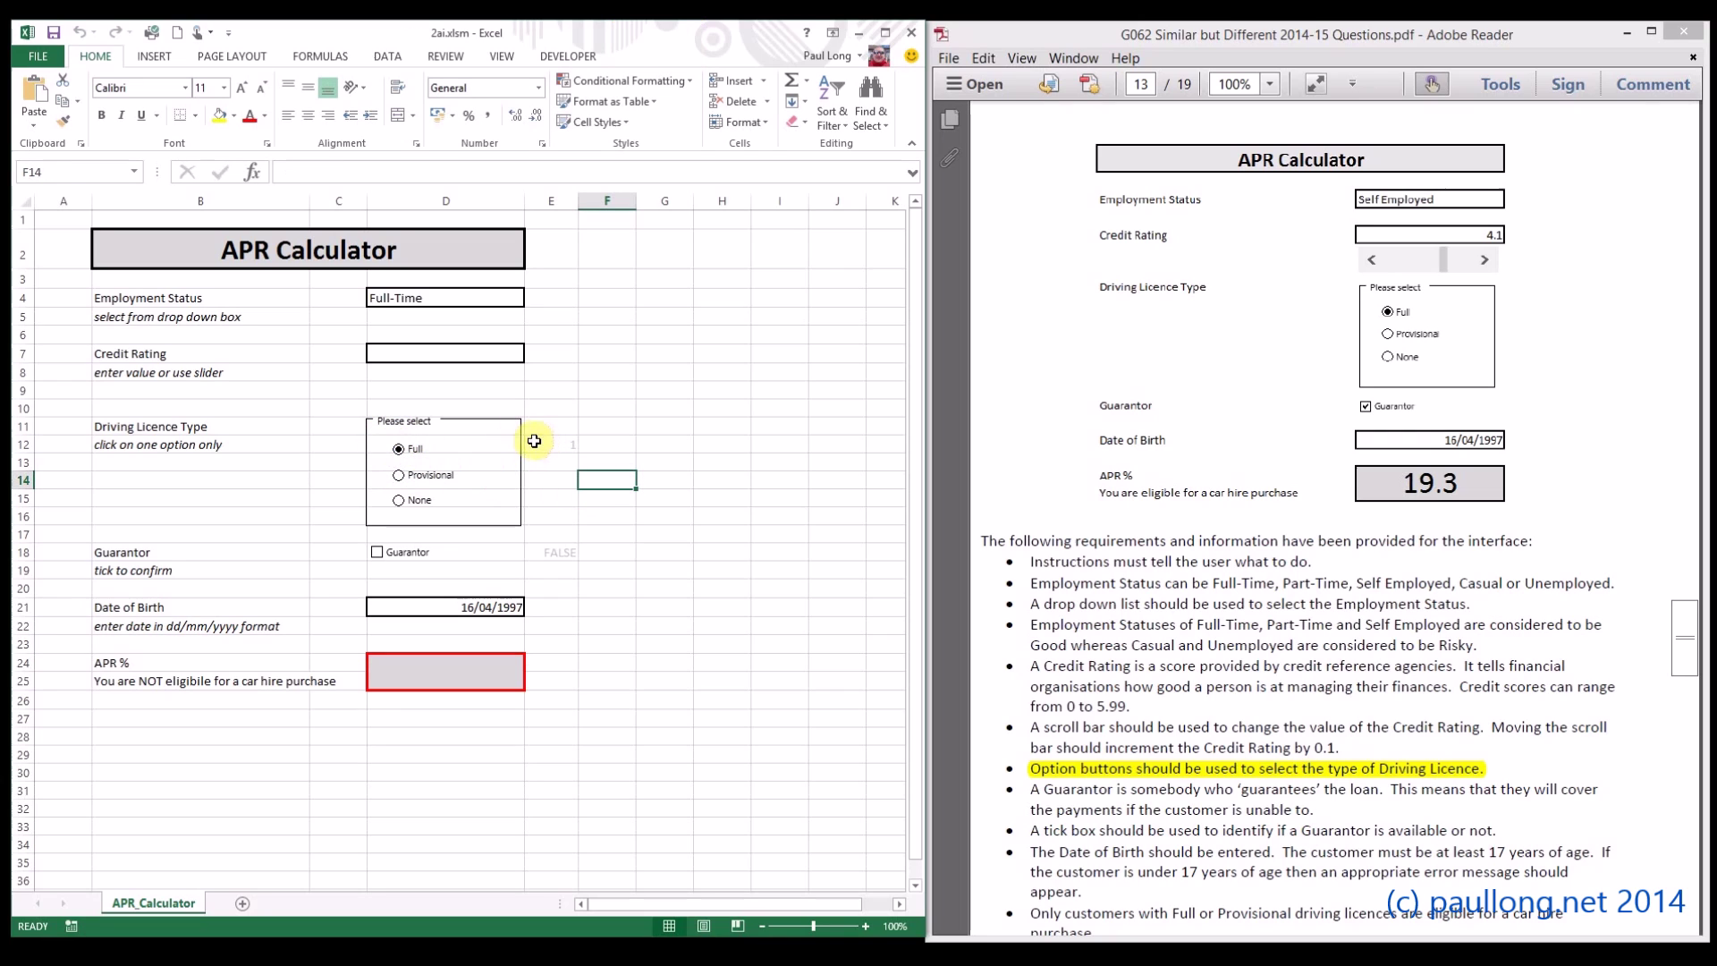
click(399, 475)
click(400, 499)
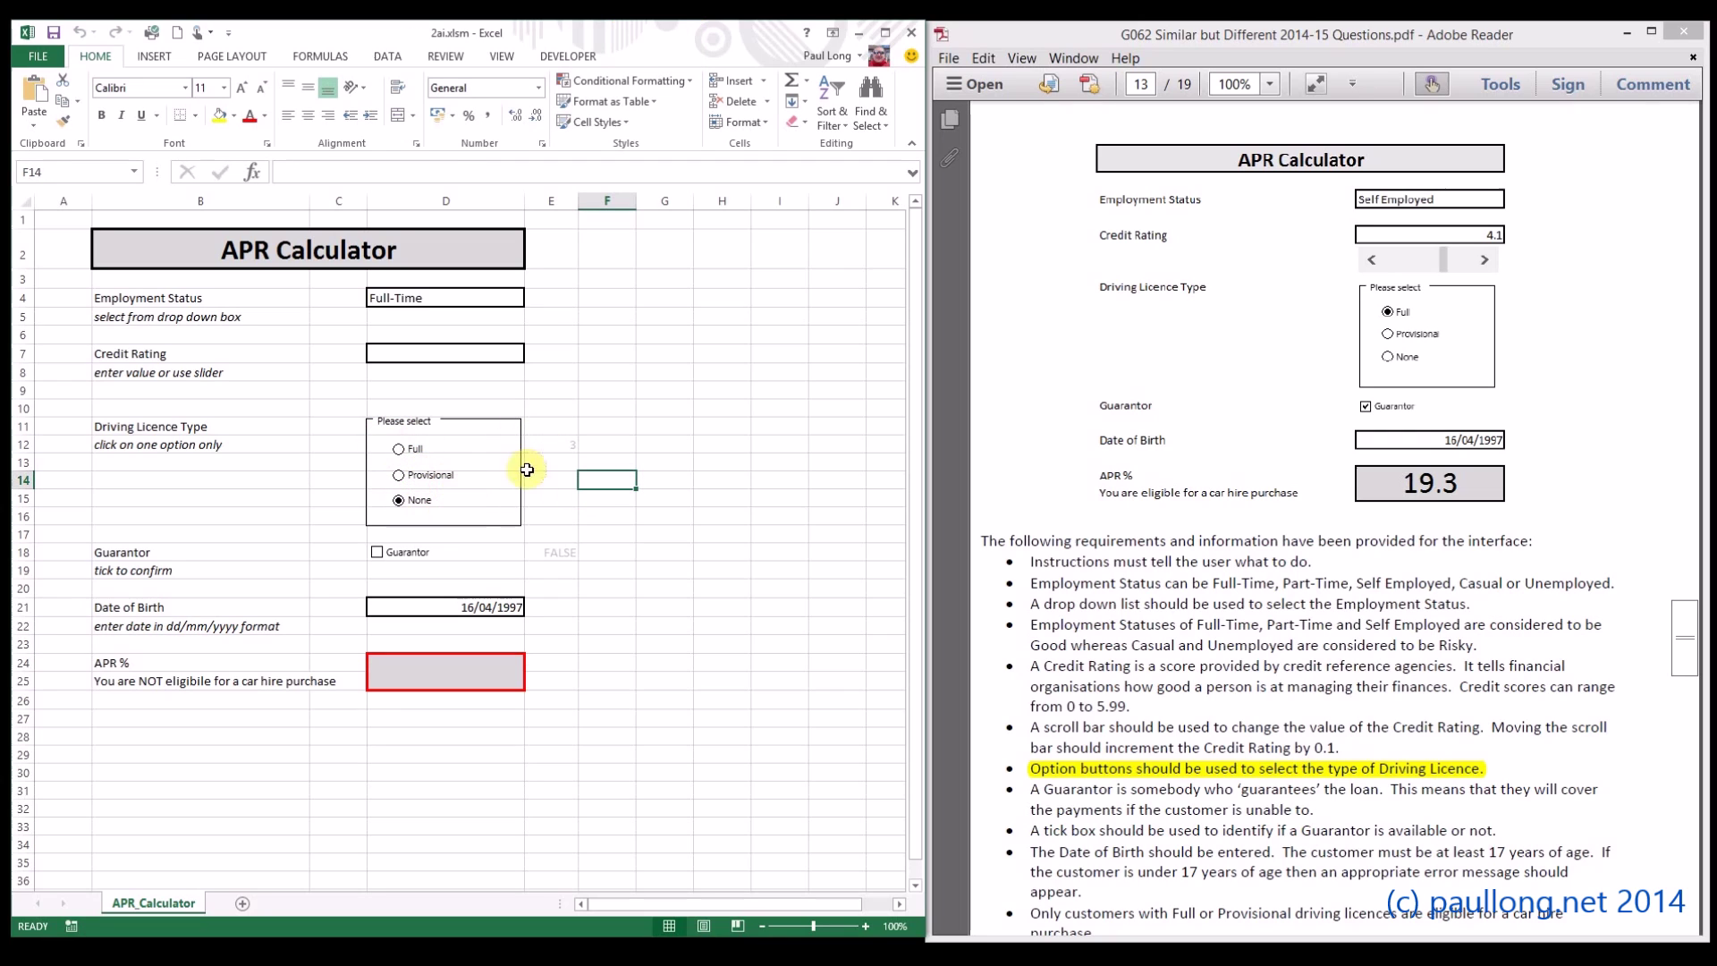
click(549, 444)
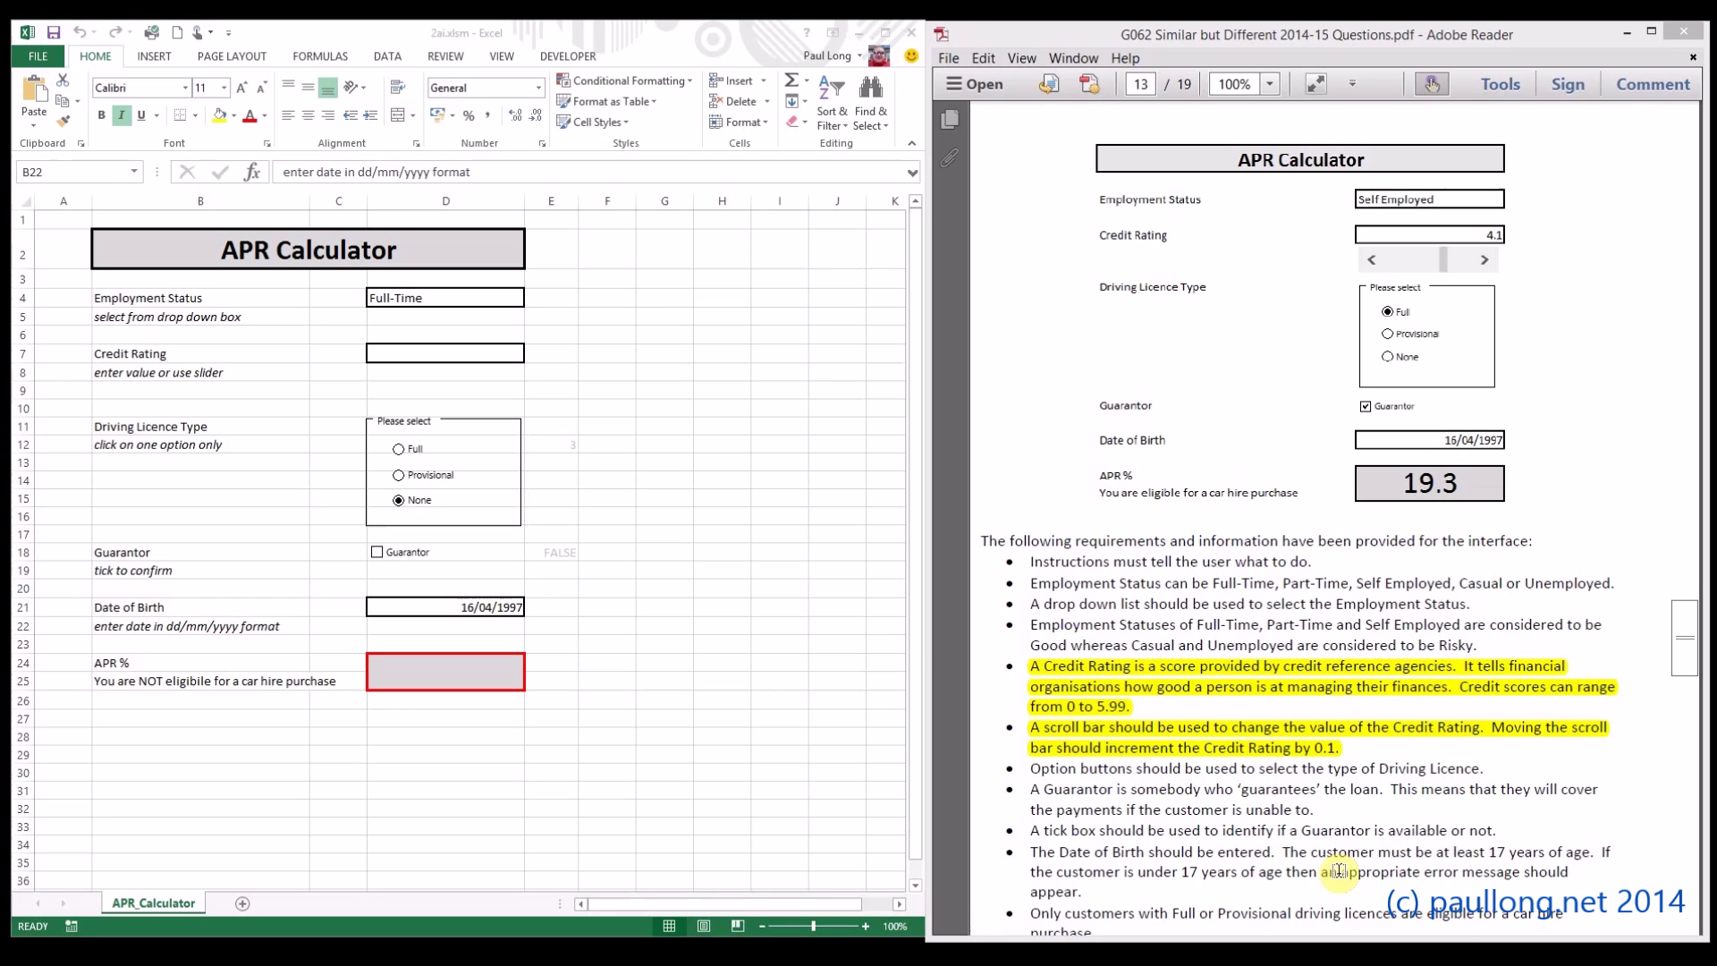
Name the Credit Rating input cell D7 CreditRating using the Name Box
click(436, 356)
click(436, 356)
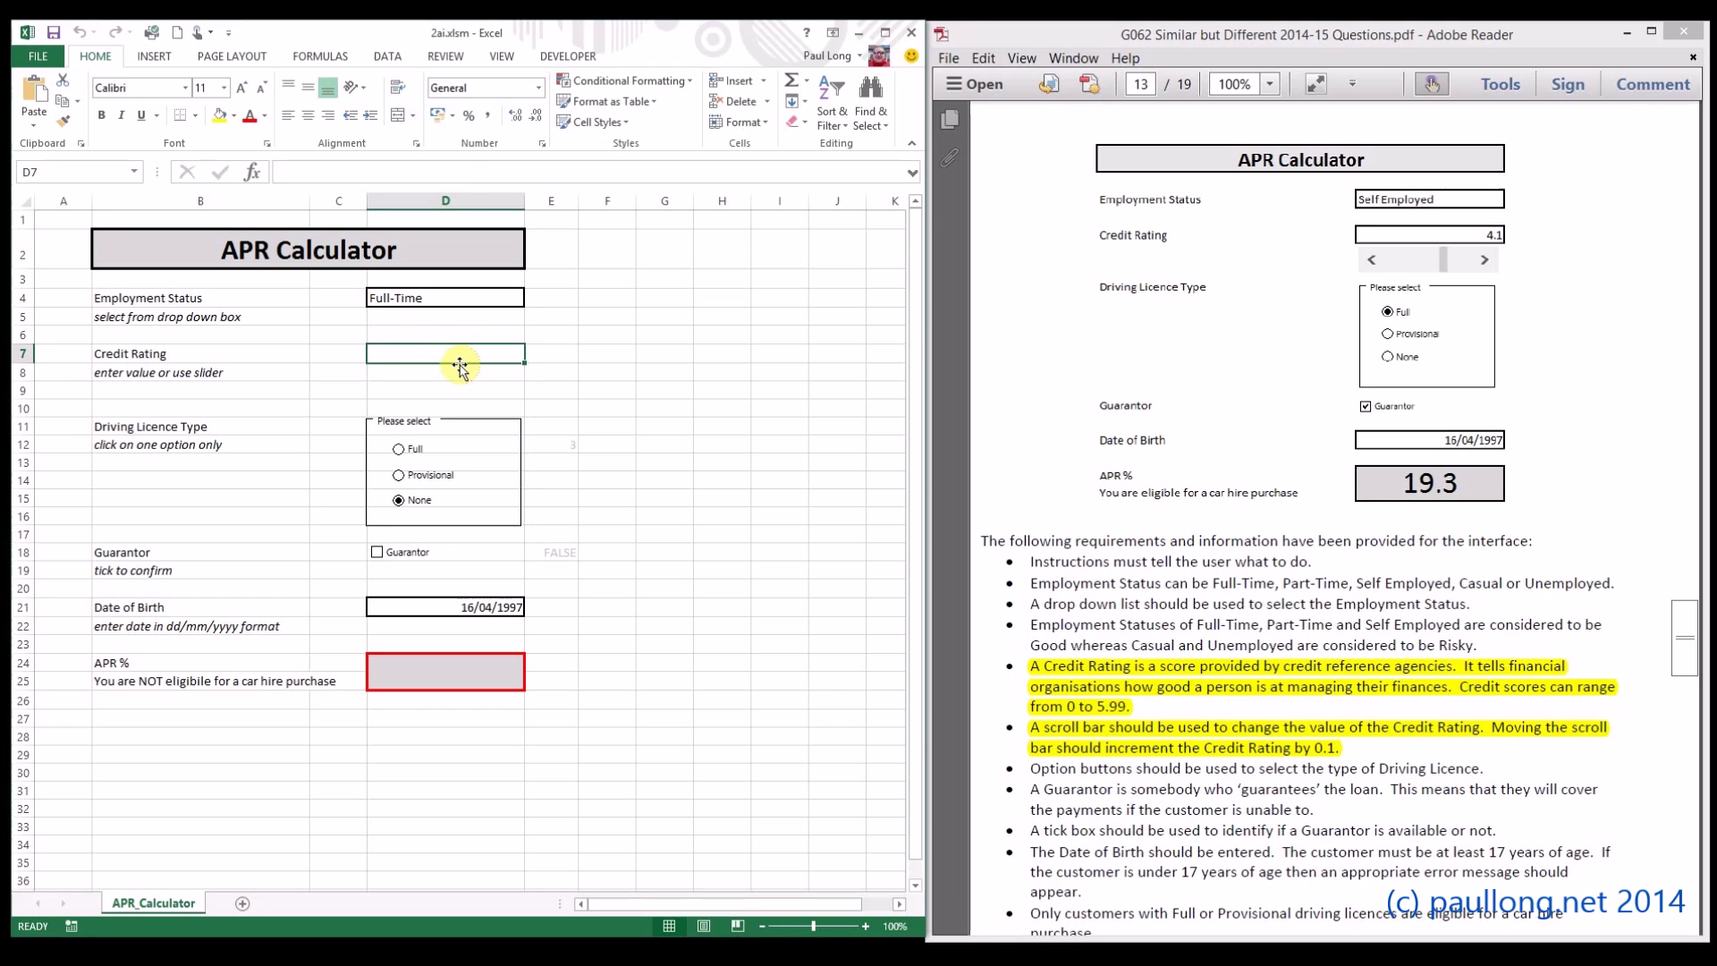
click(47, 177)
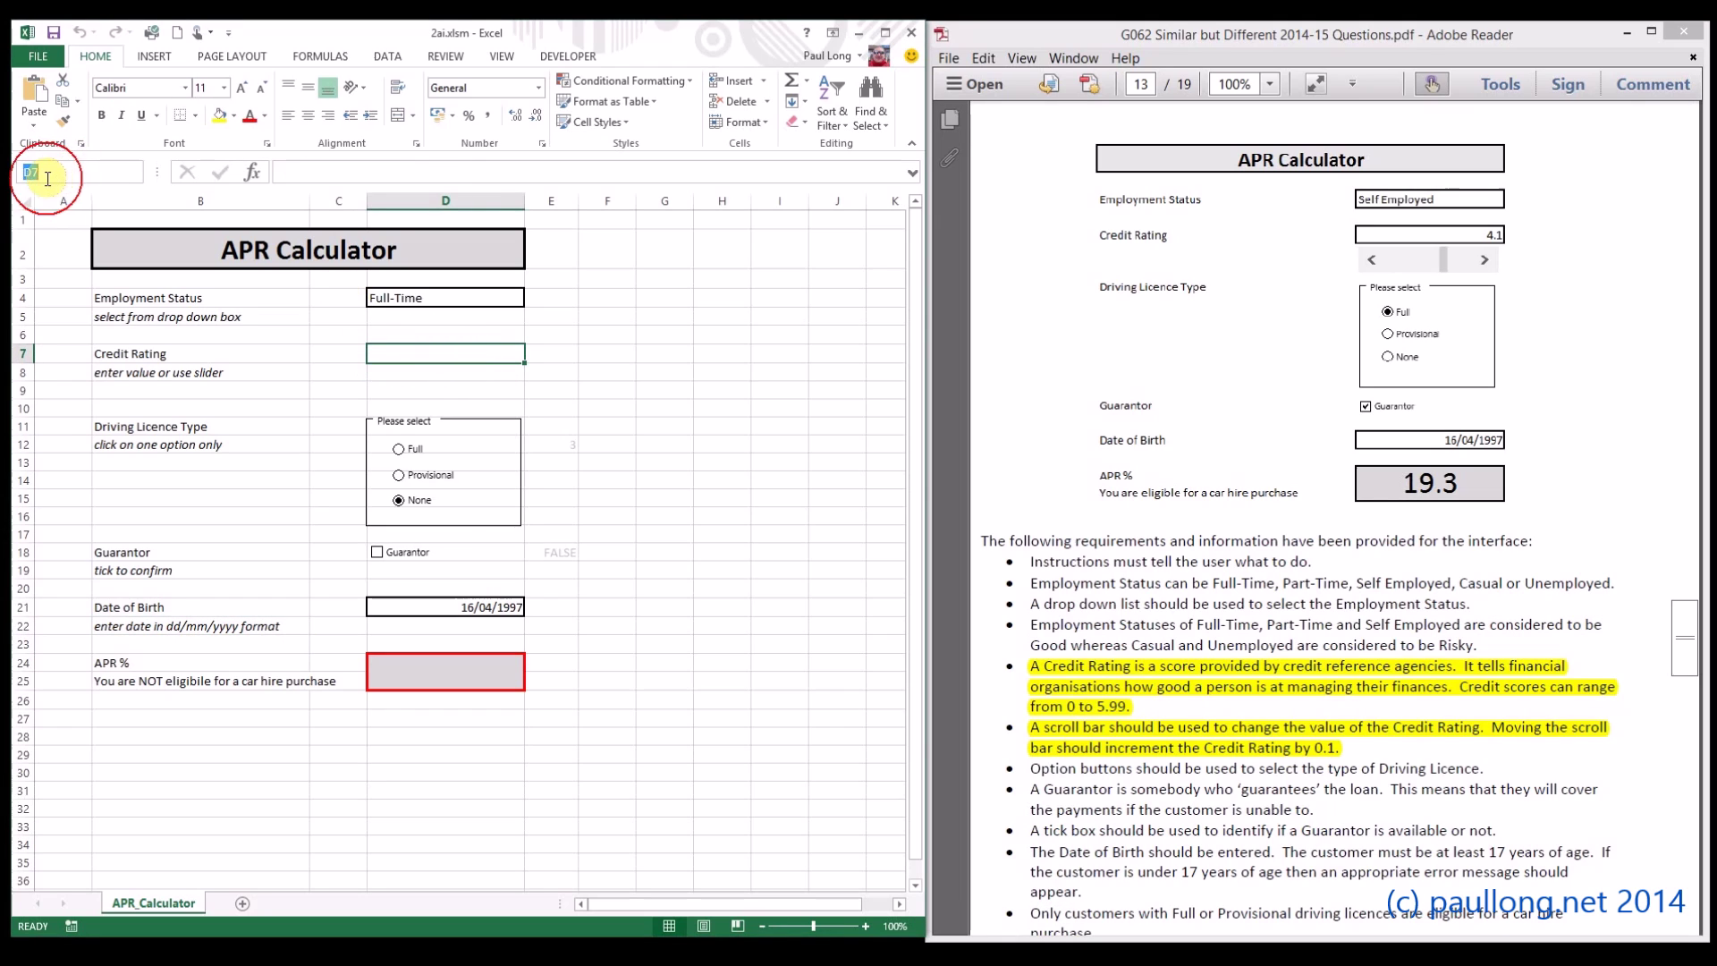
text(CreditRating)
key(Return)
Select cell D9 below the Credit Rating box and show the Developer form control tools
click(432, 393)
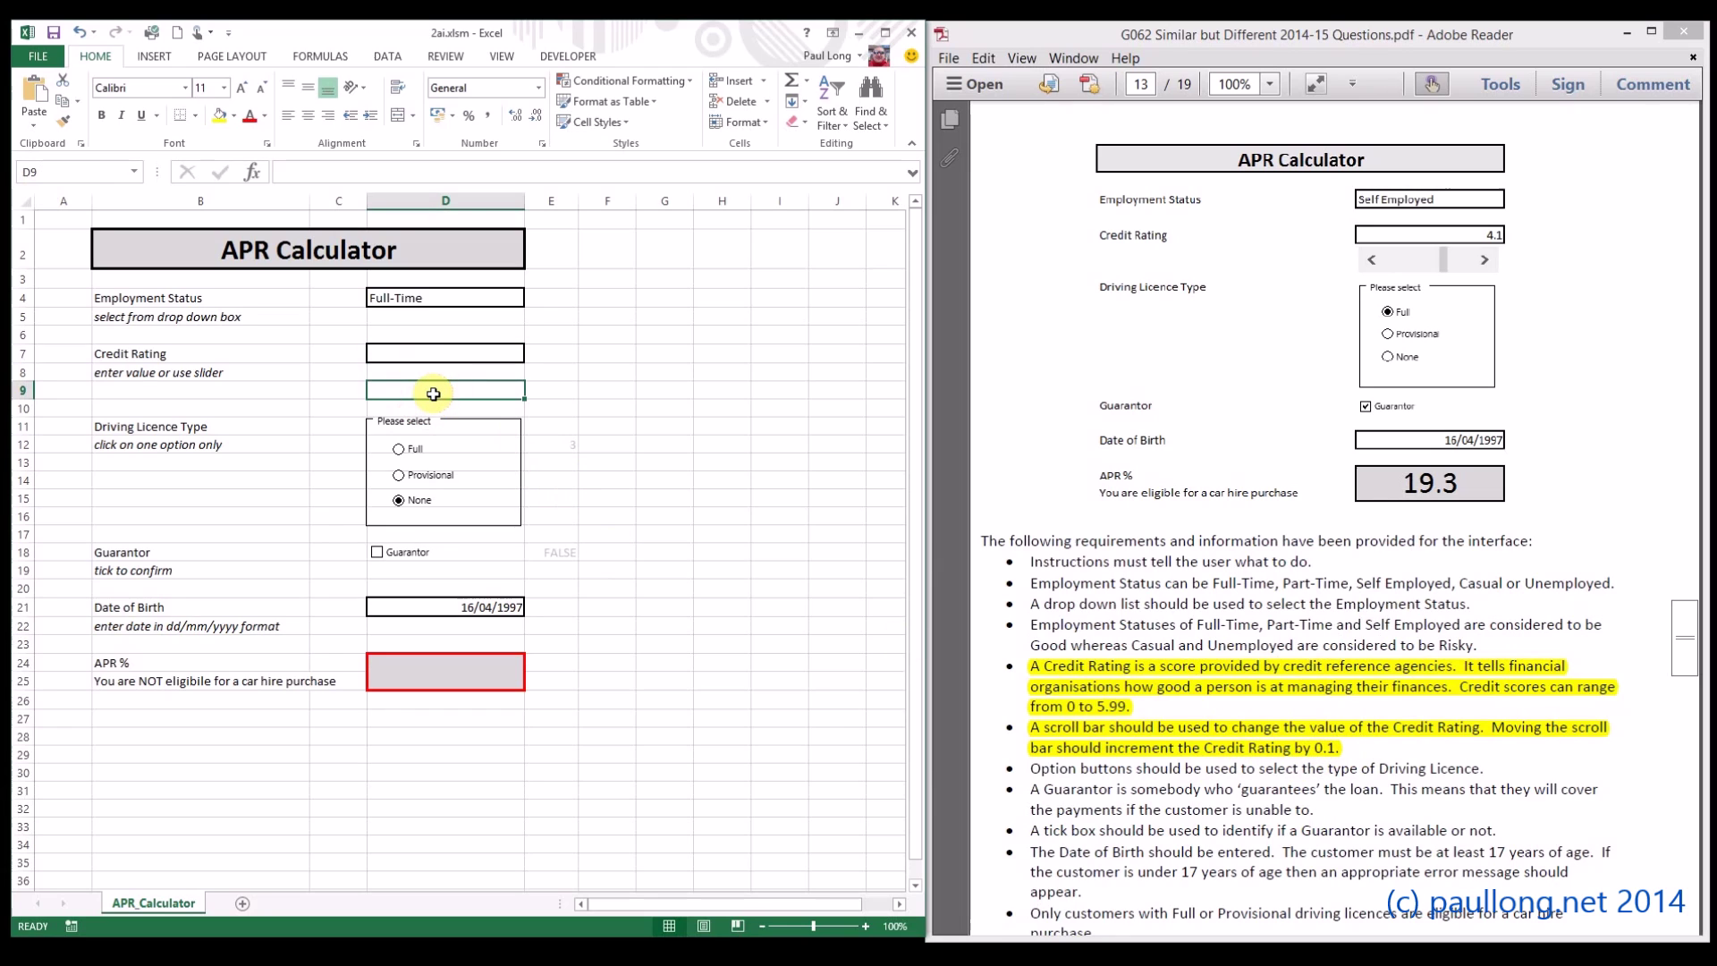
click(154, 59)
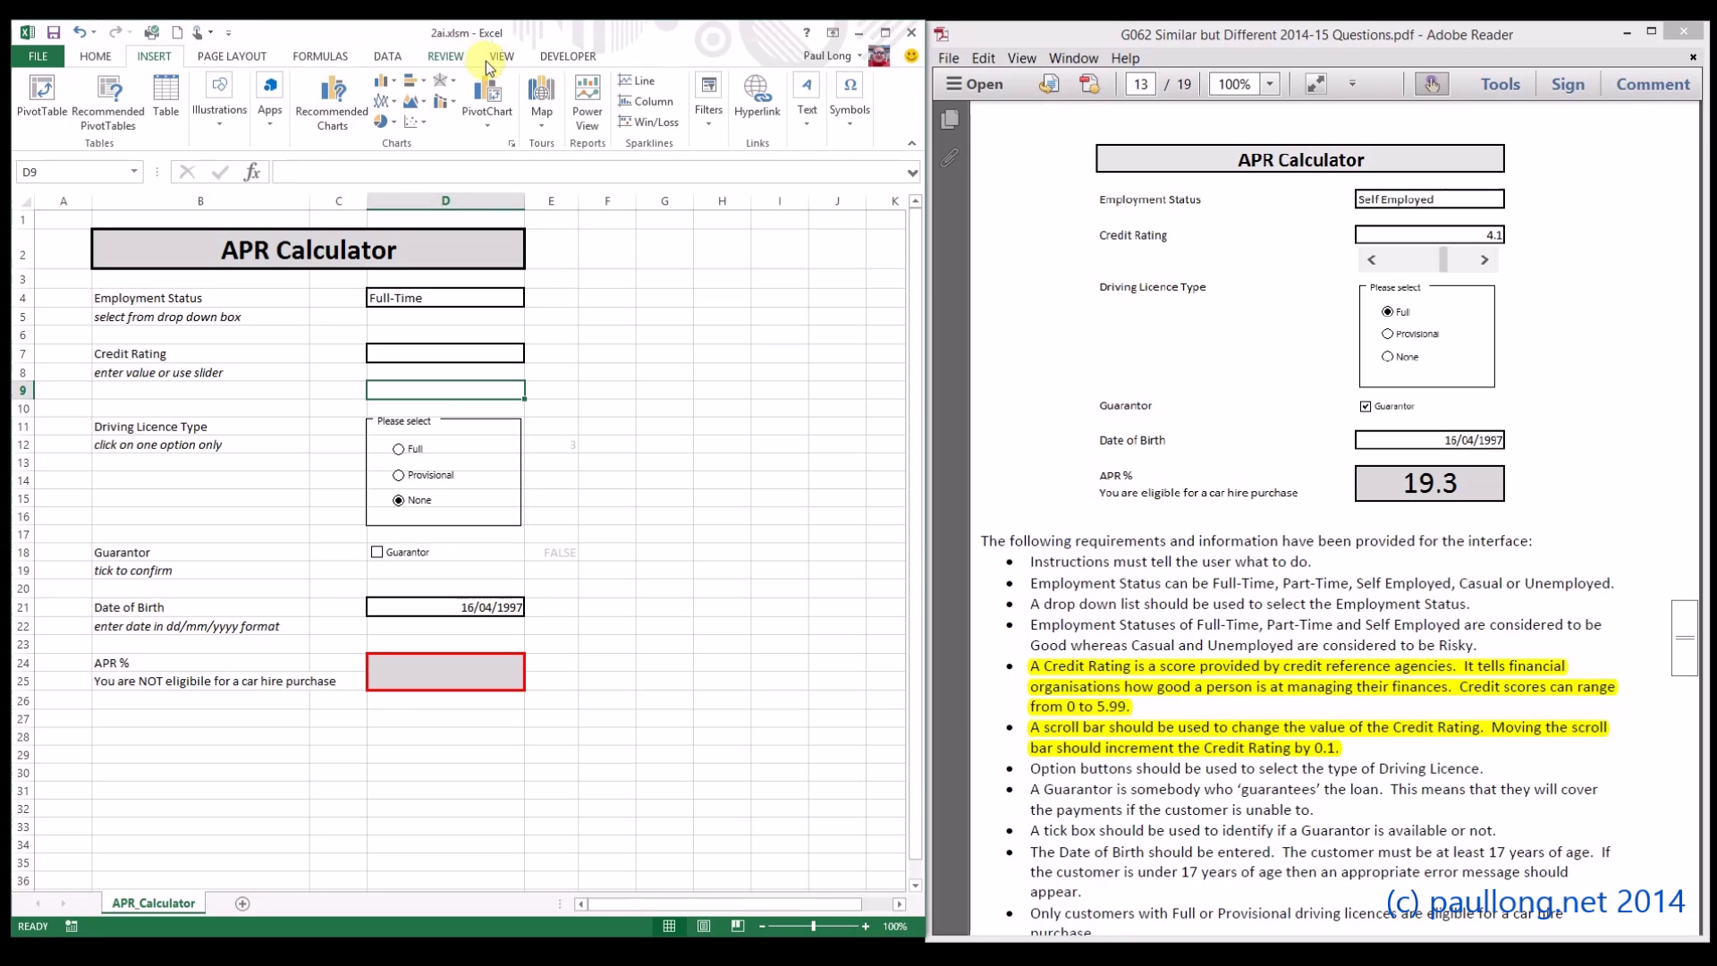
click(561, 59)
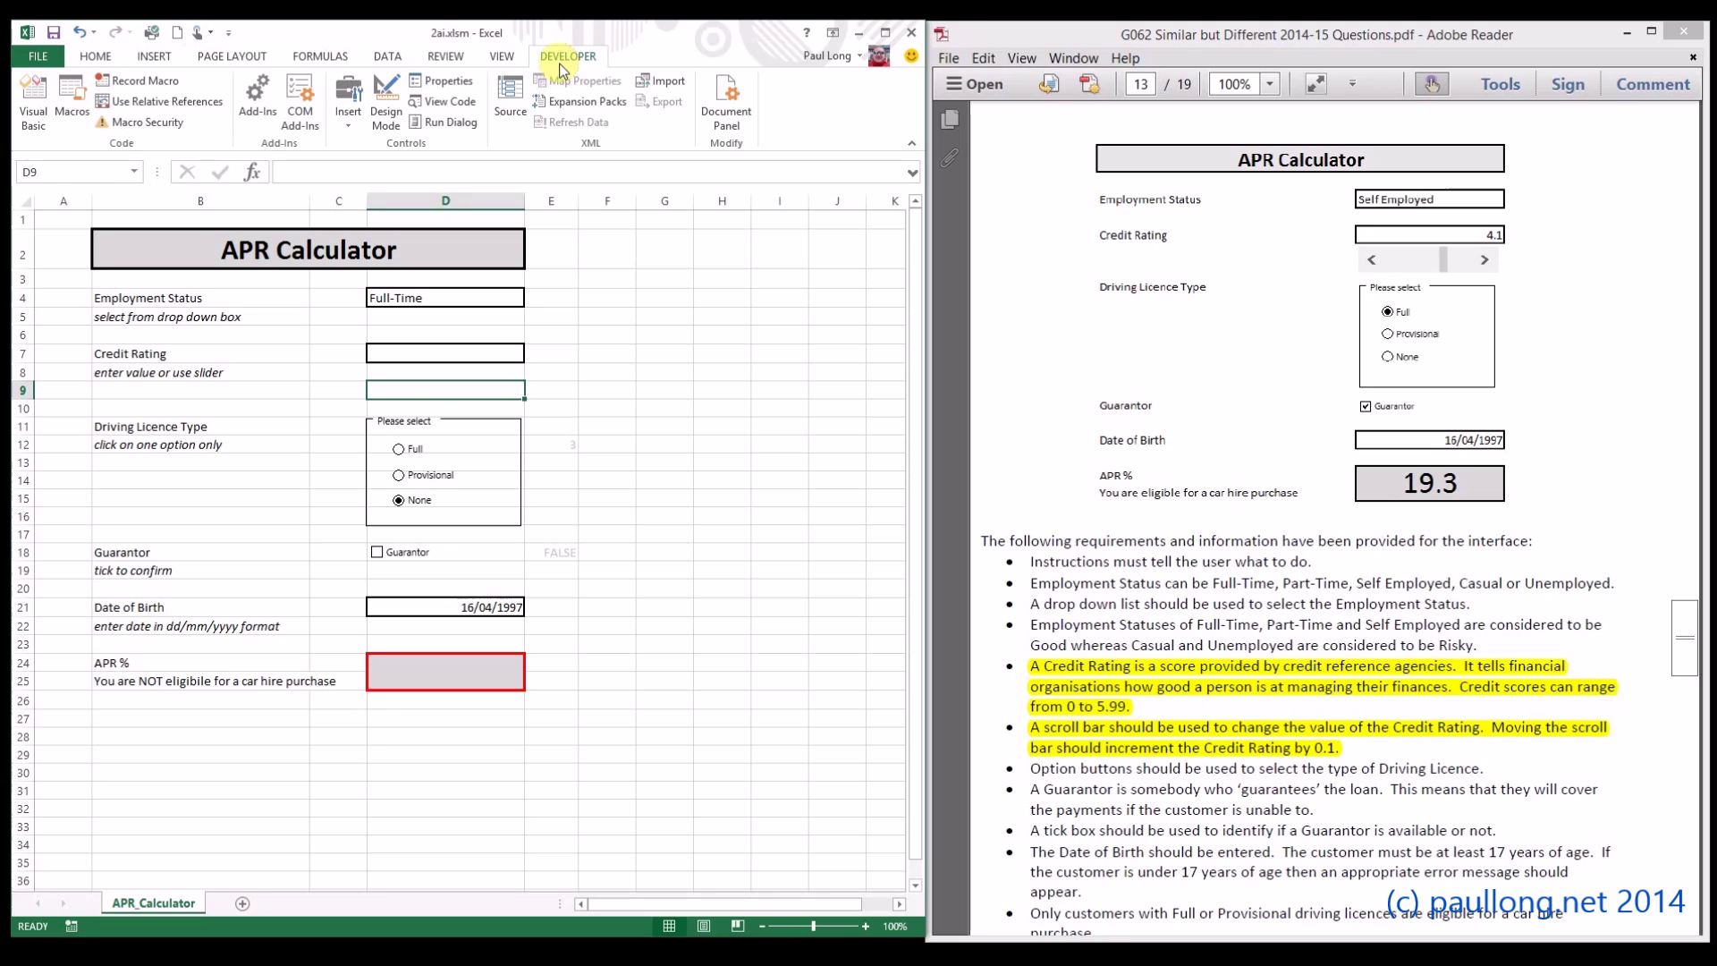
Draw a horizontal scroll bar across D9 under the Credit Rating box and bring up its options
click(349, 133)
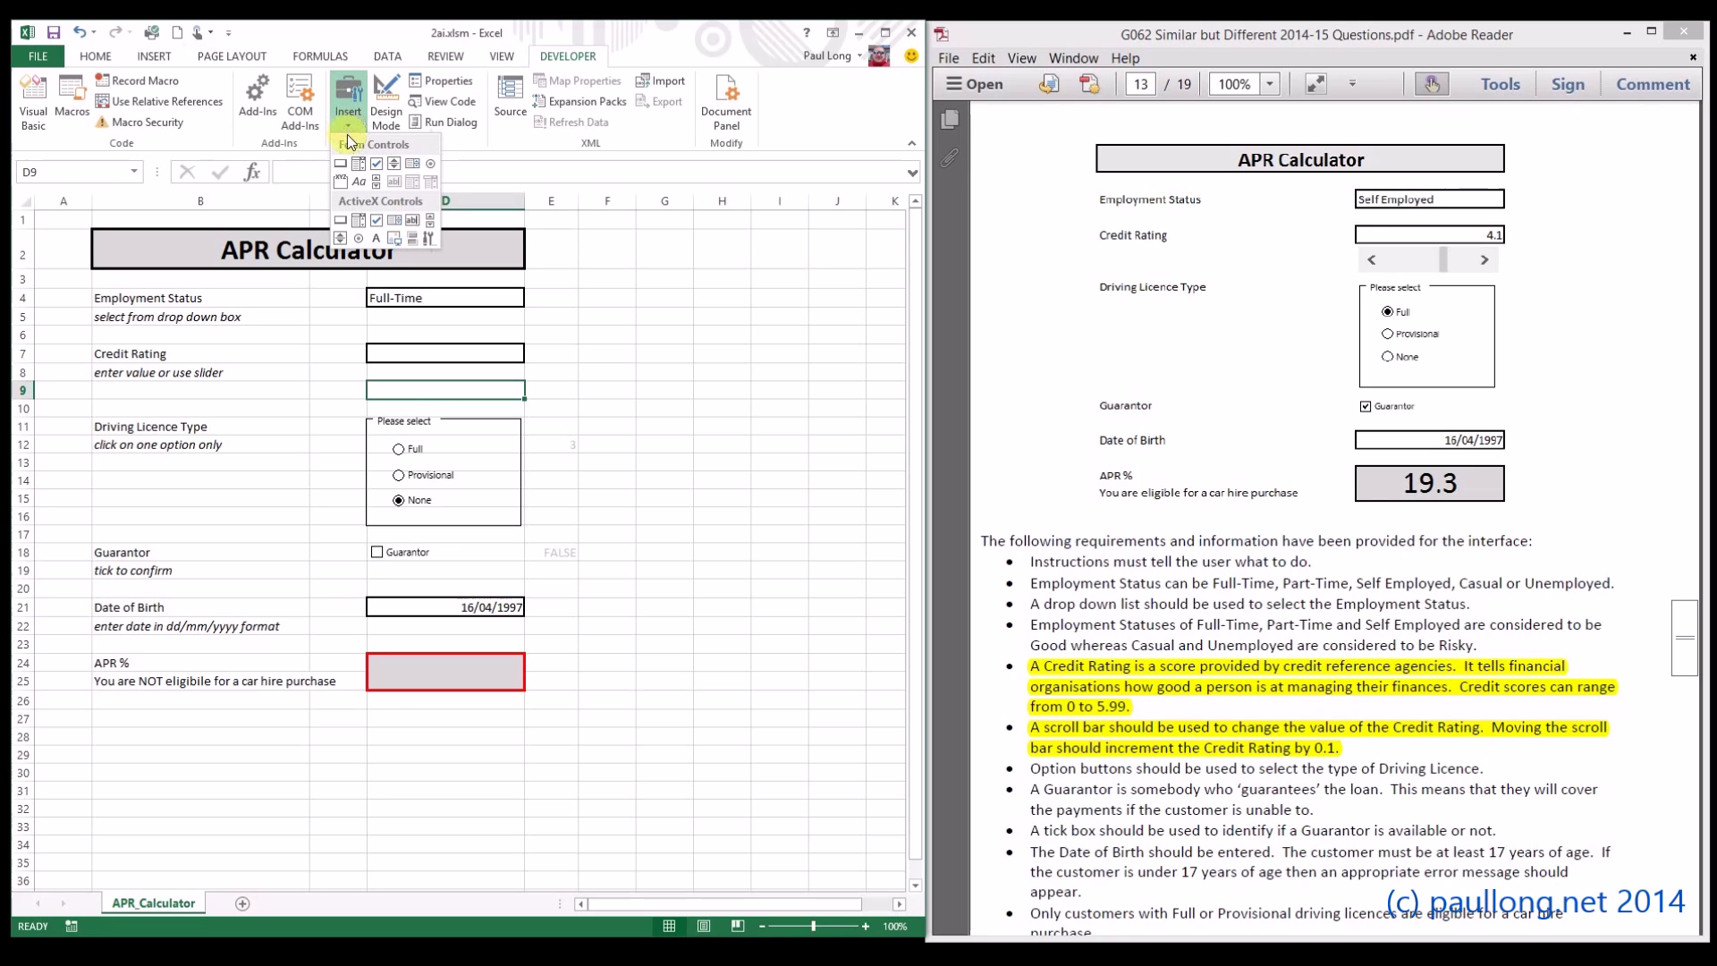
click(377, 186)
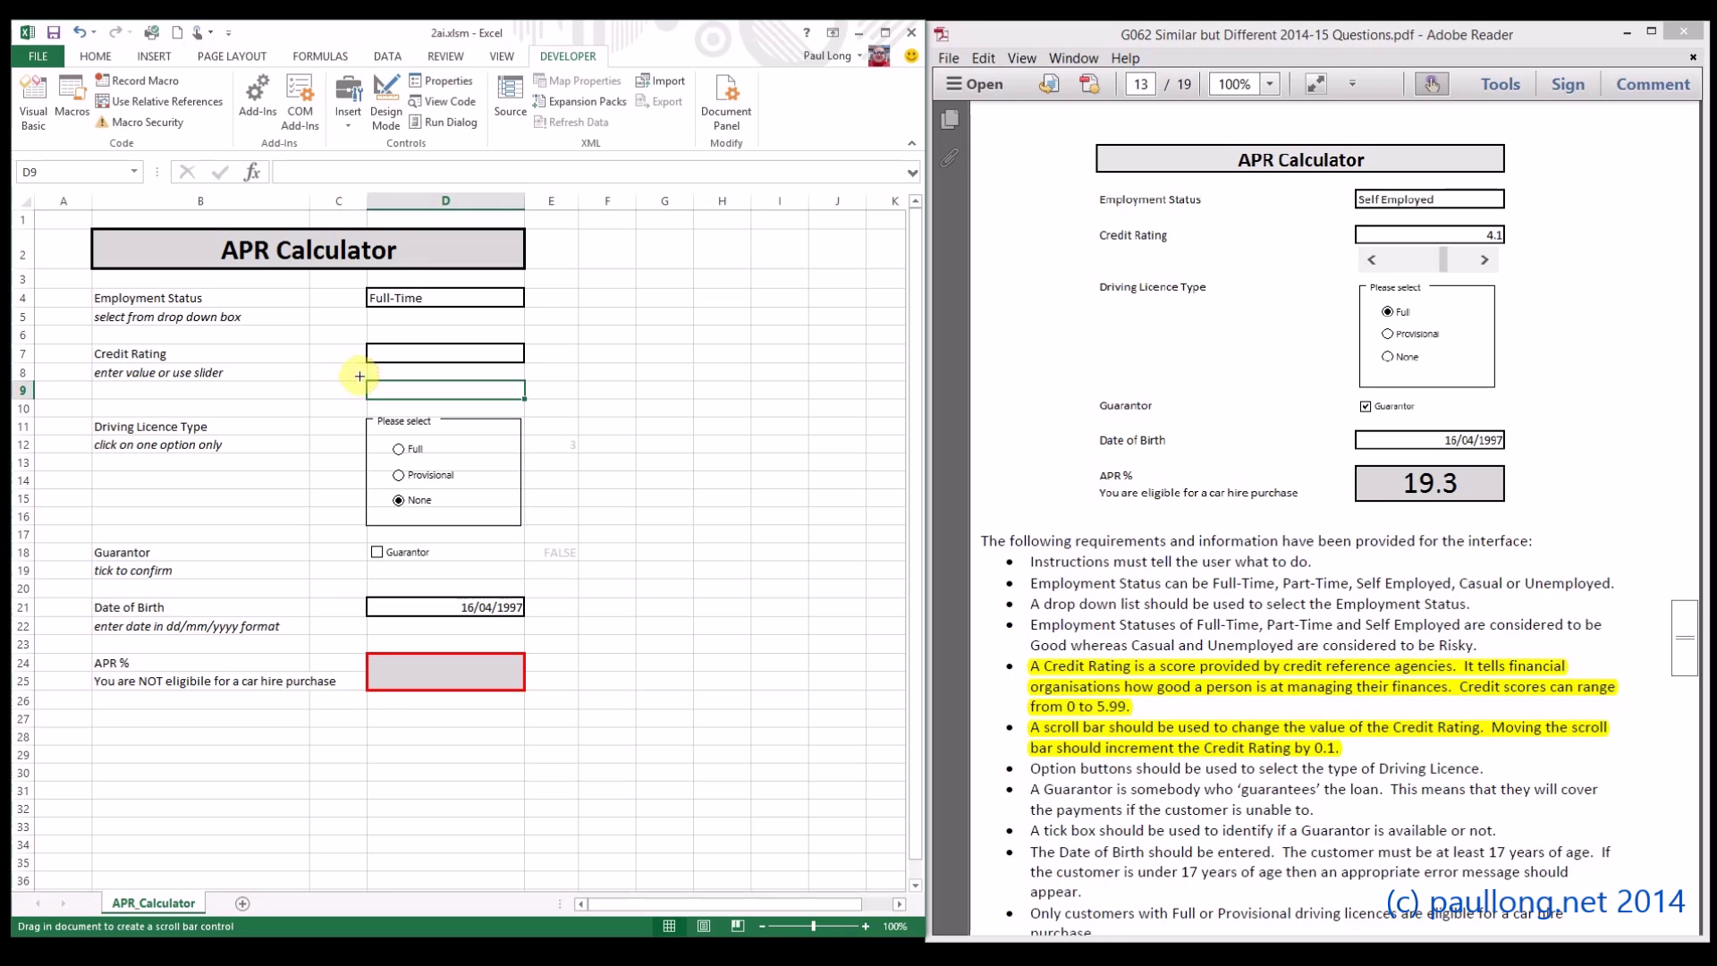
drag(371, 370, 523, 394)
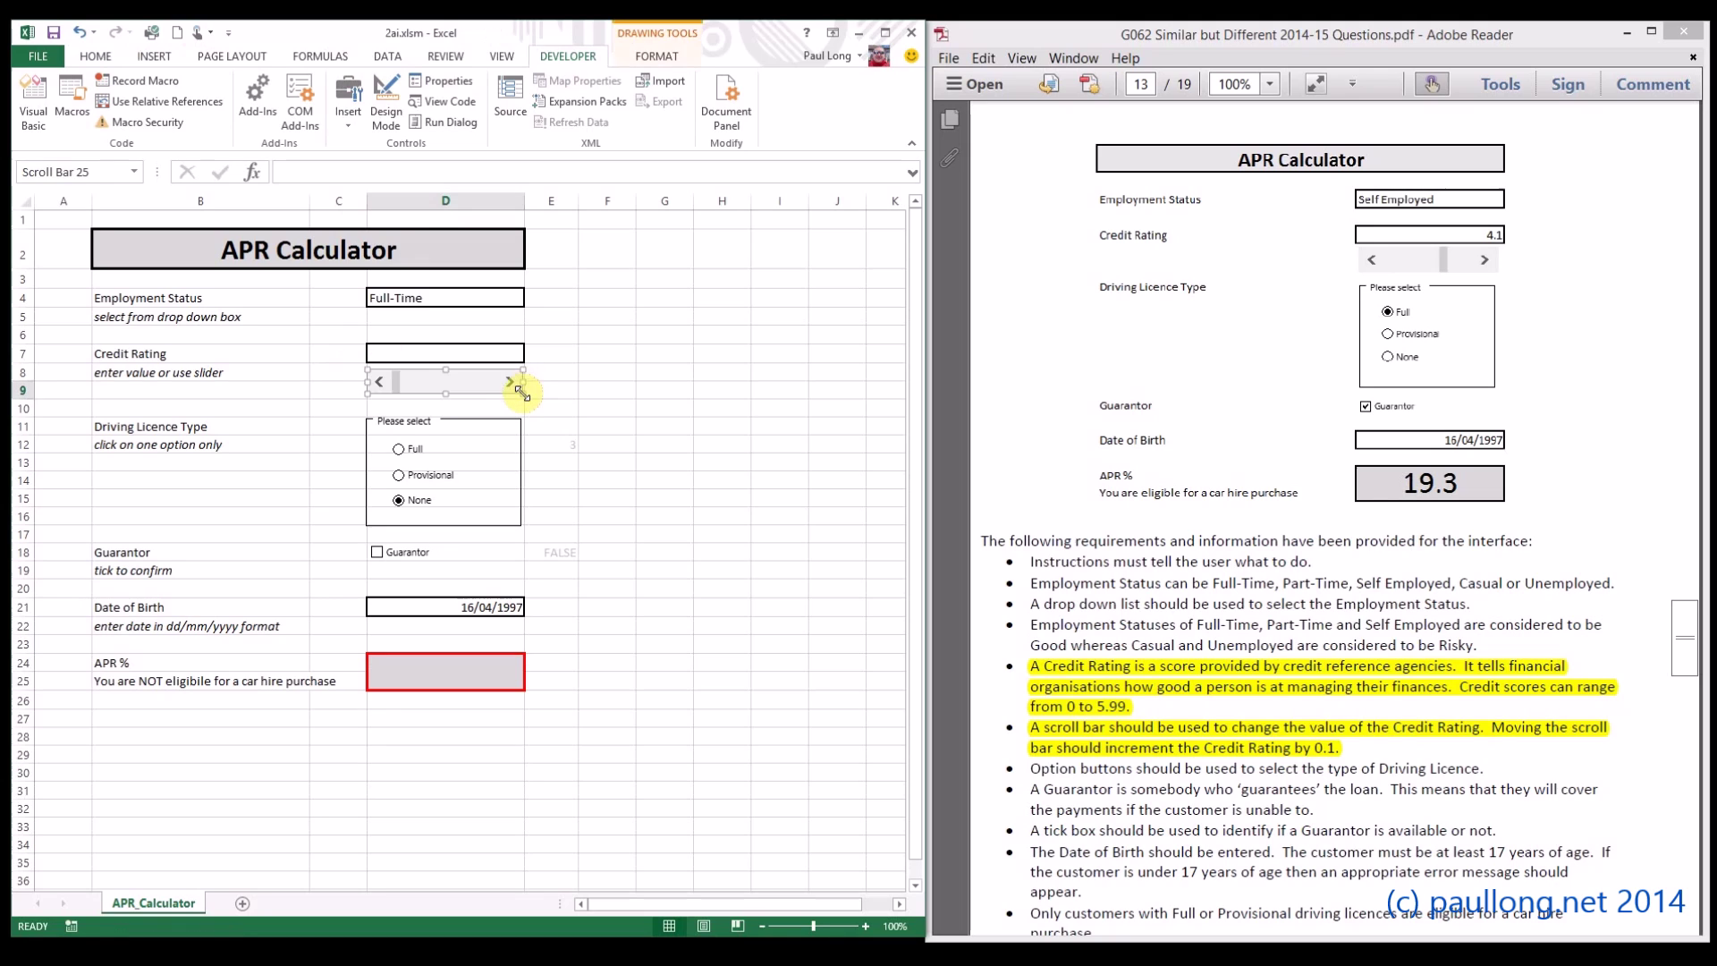
right_click(471, 383)
Set the scroll bar to minimum 0, maximum 5.99, increment 0.01, linked to CreditRating
click(490, 530)
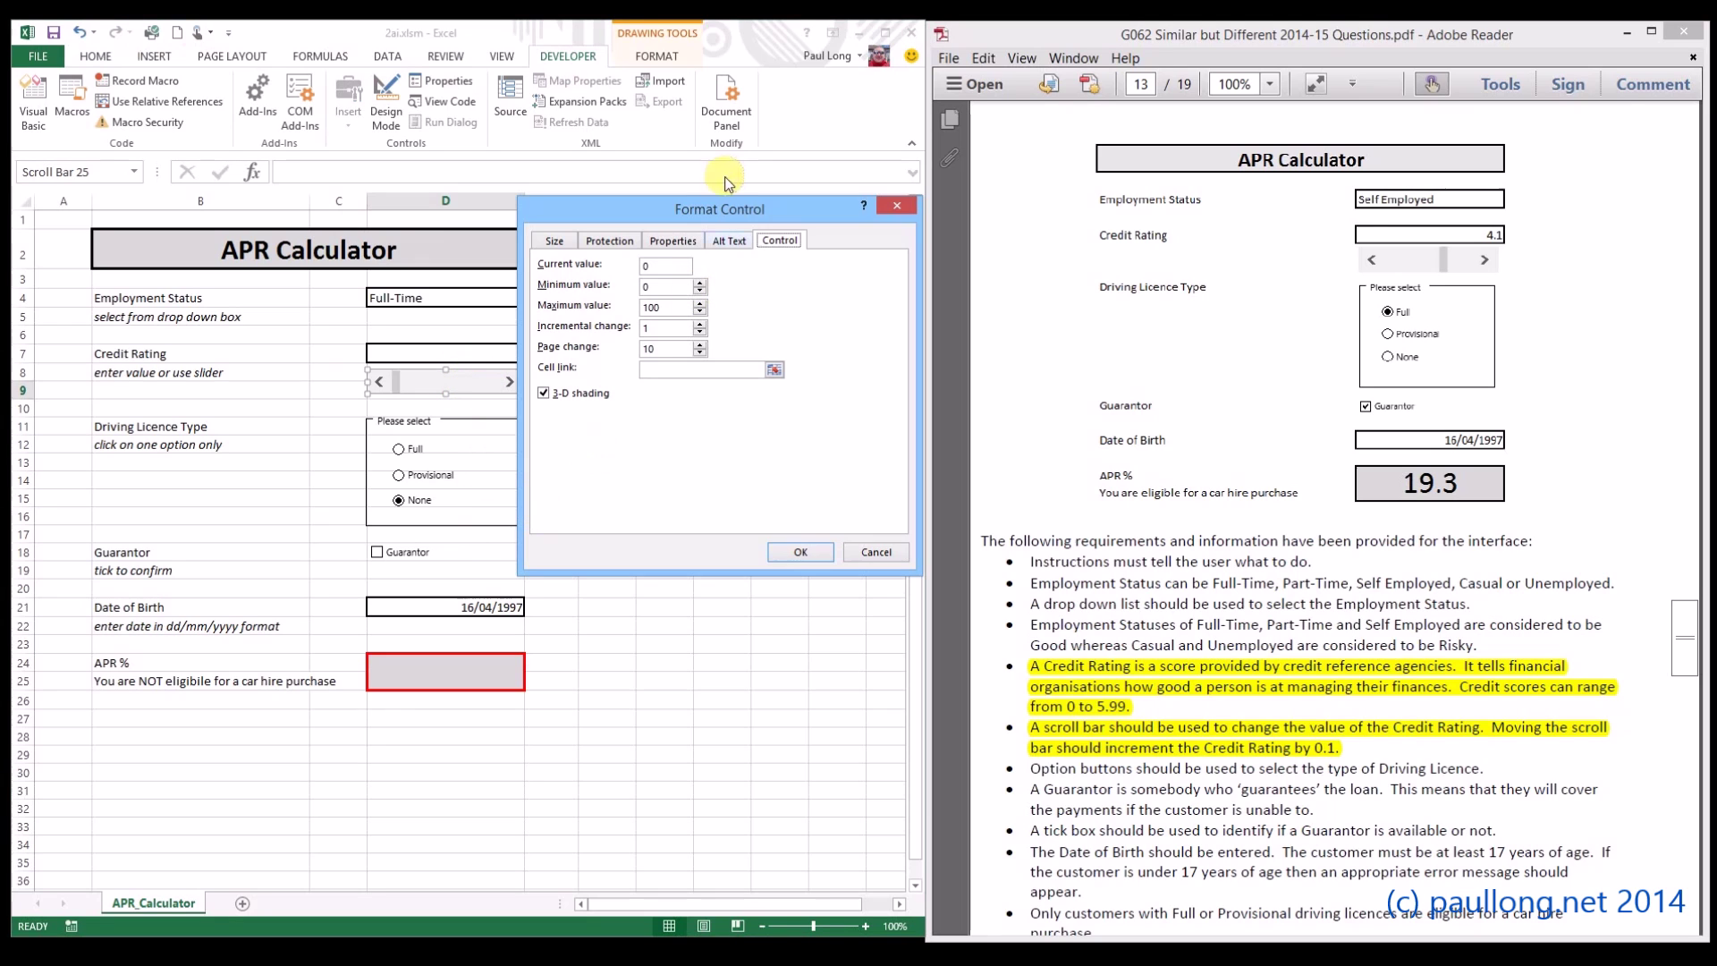
drag(694, 211, 709, 246)
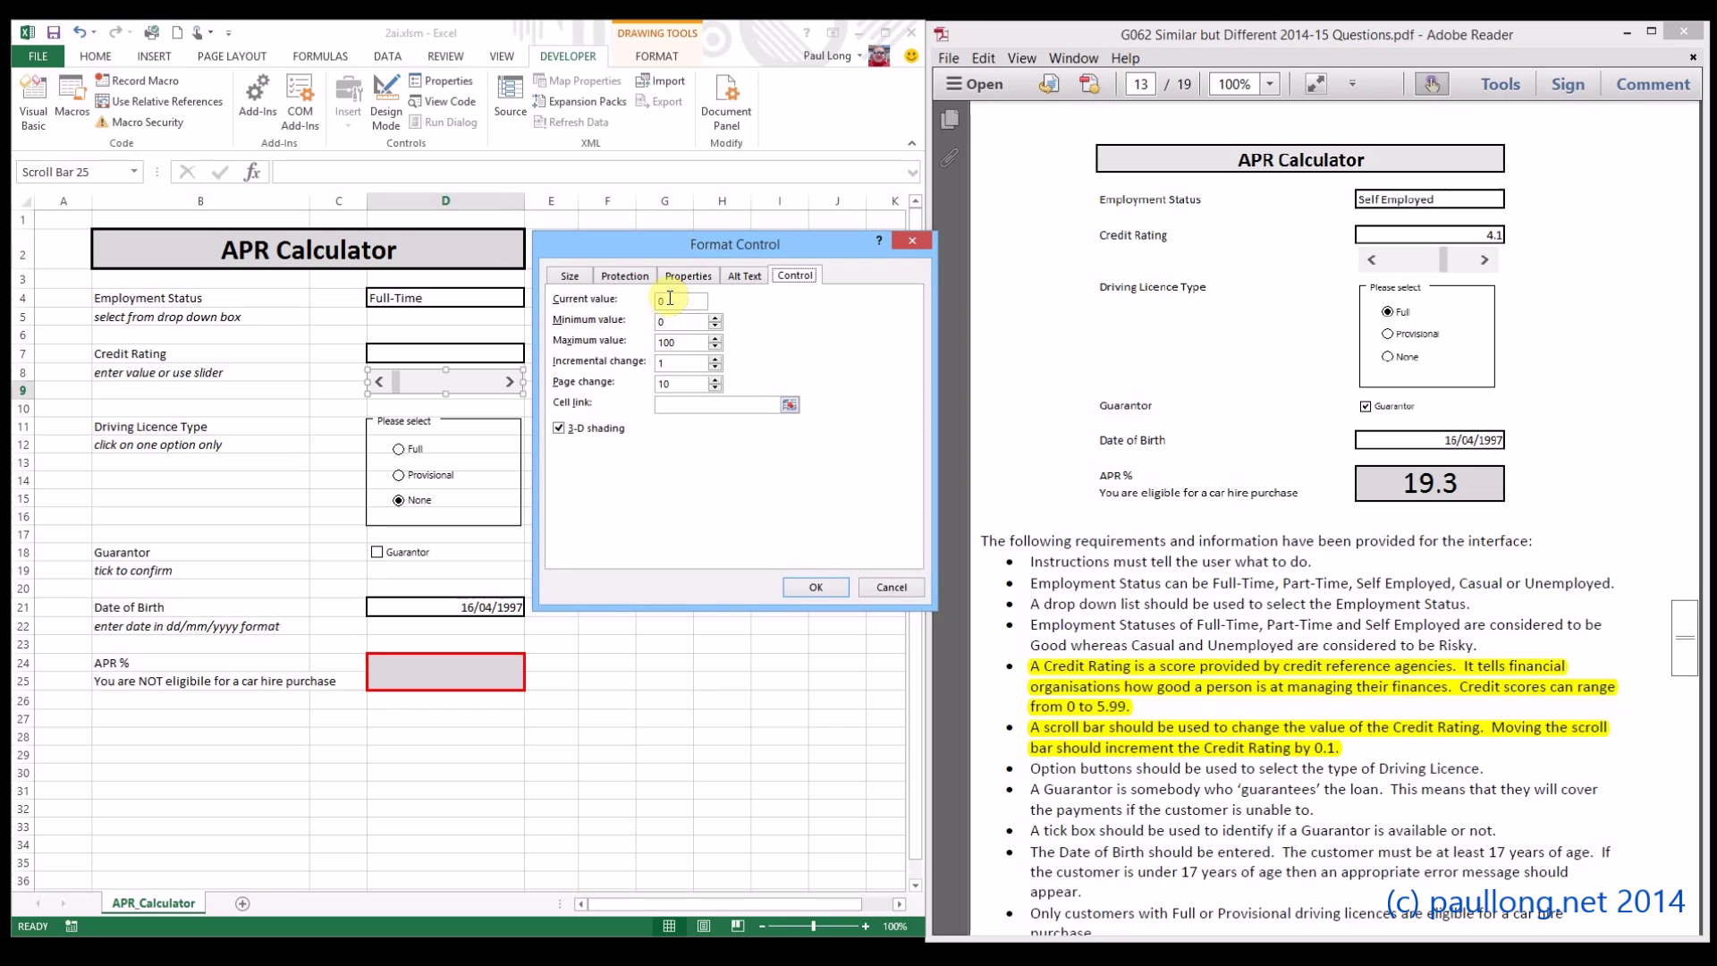
click(675, 323)
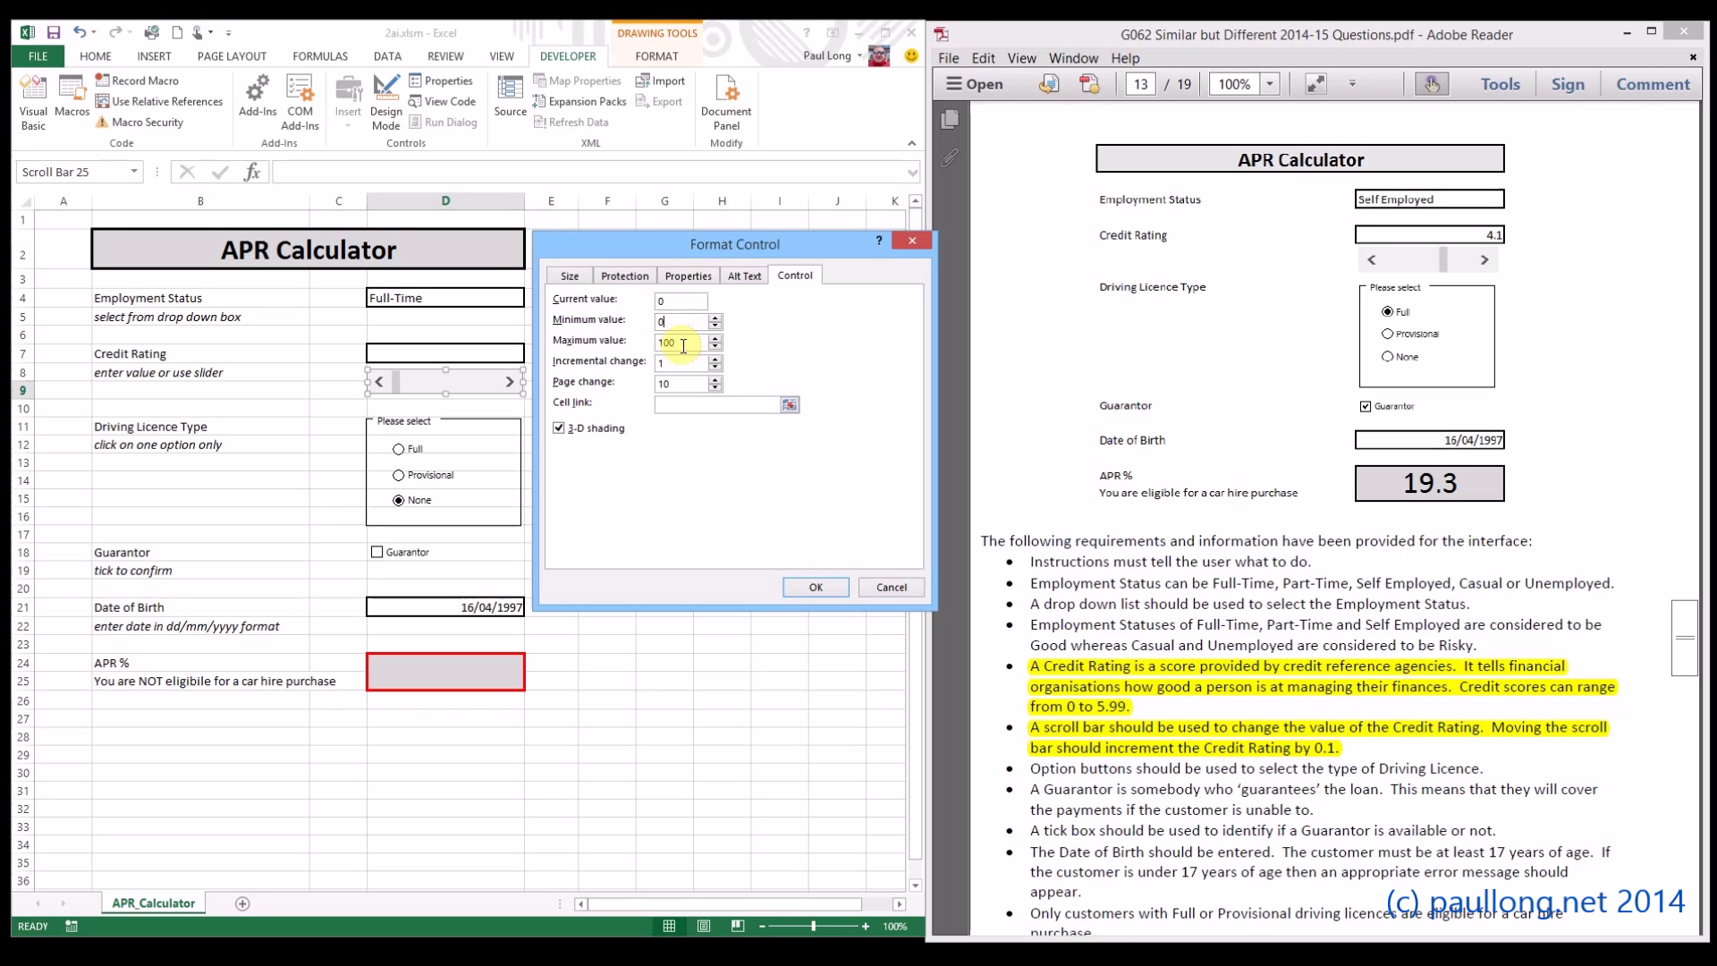
drag(683, 344, 626, 344)
drag(680, 364, 626, 363)
click(697, 405)
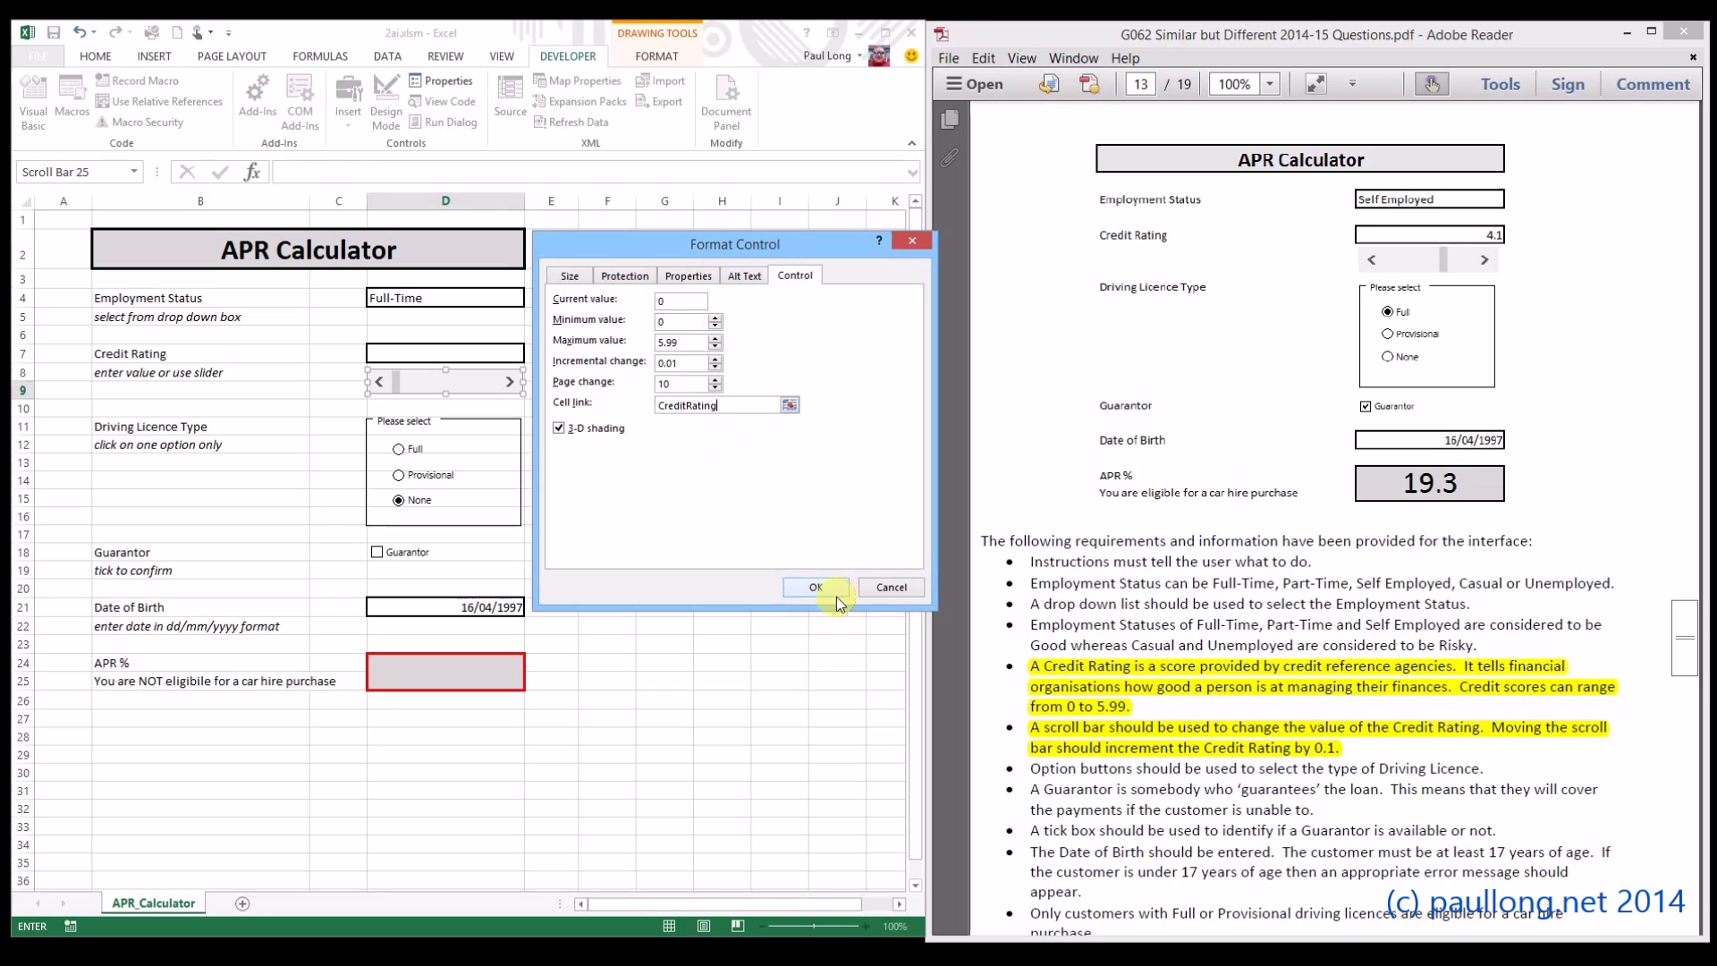
click(816, 587)
click(507, 391)
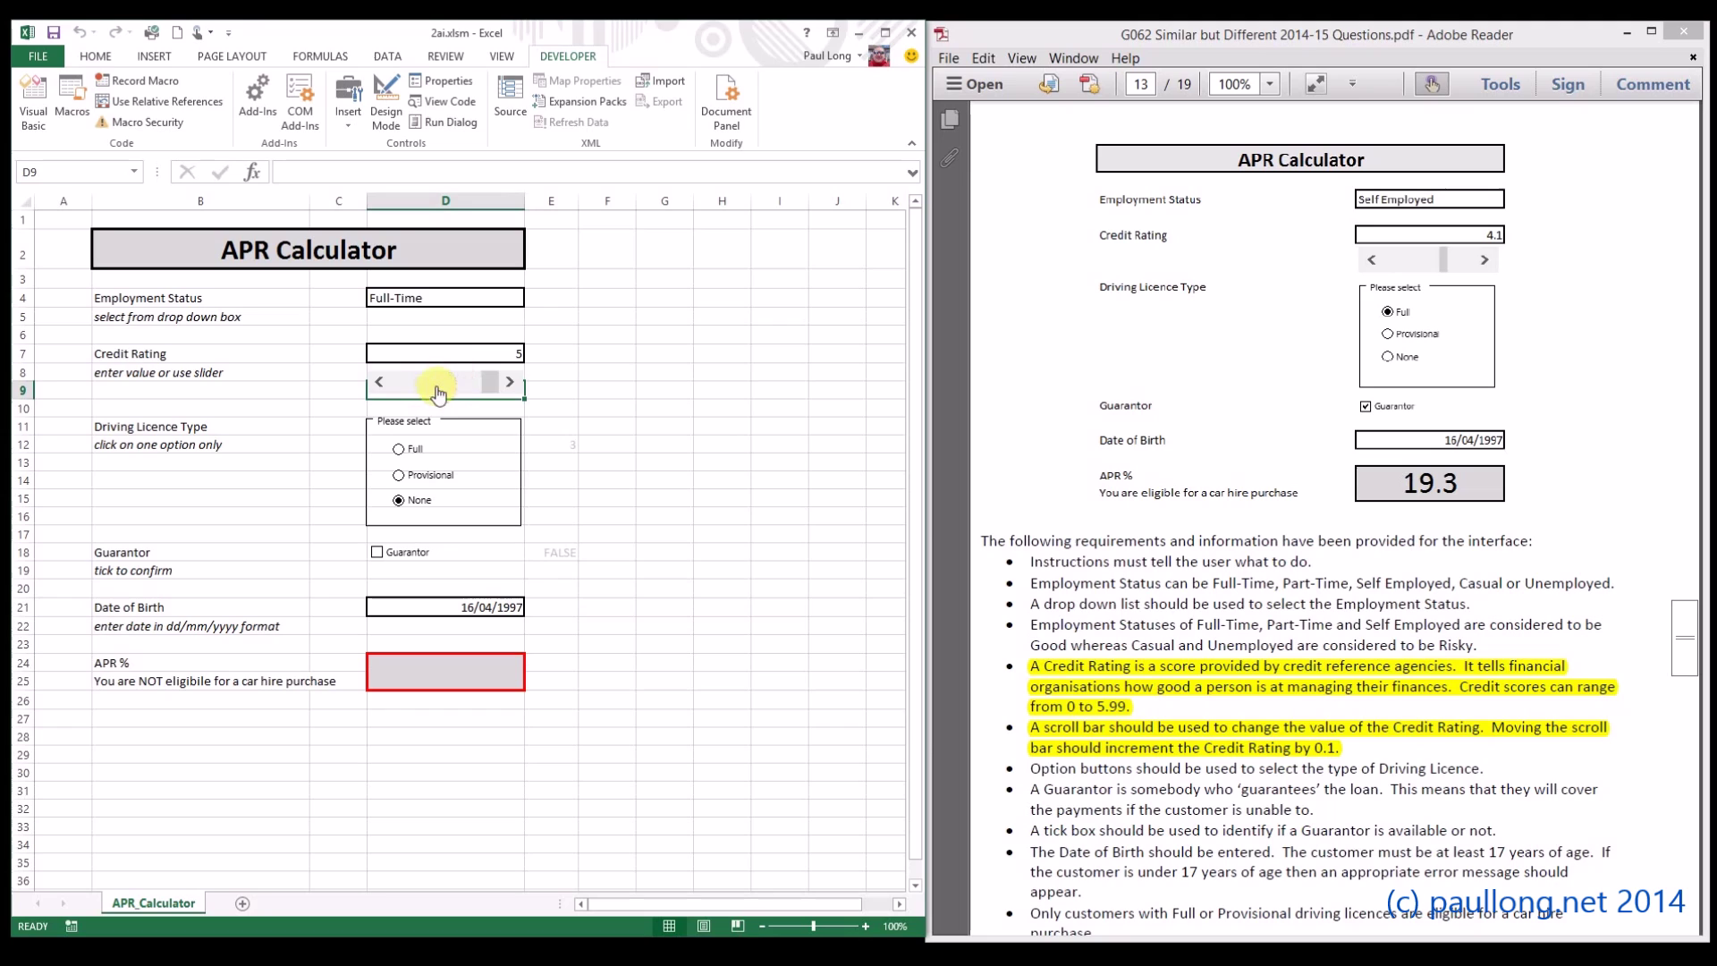
Test the slider and enter 4.55 in D7, finding the slider moves only in whole numbers
drag(441, 383, 479, 385)
click(496, 357)
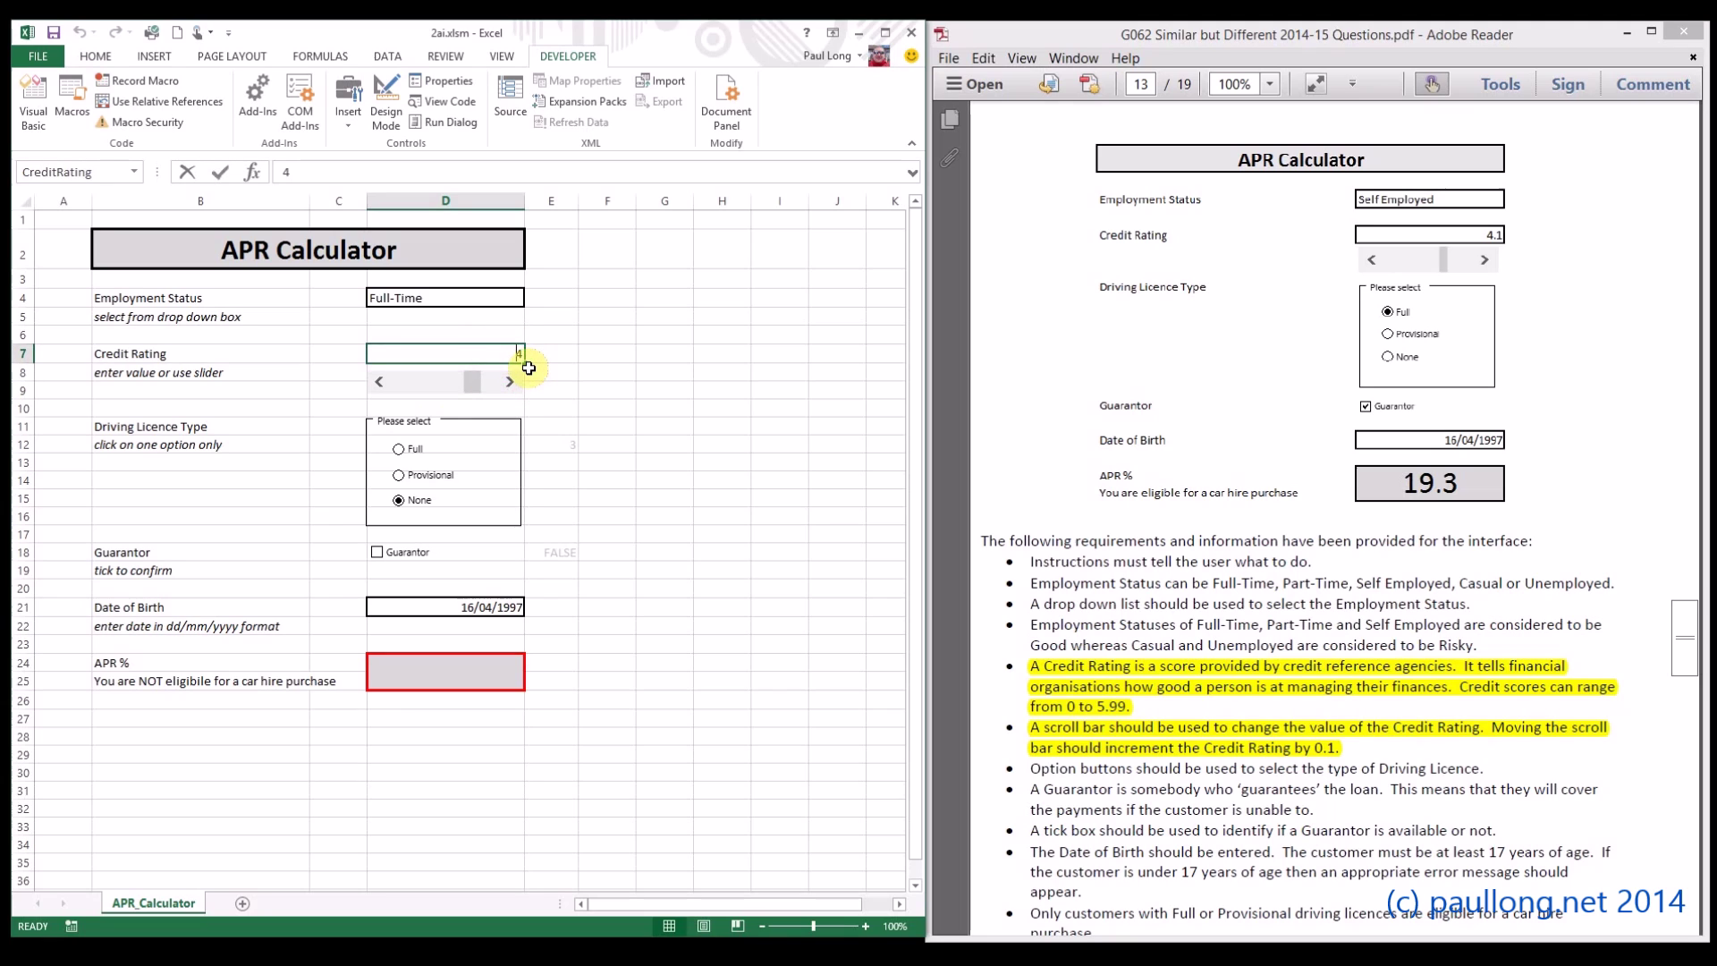
text(4.55)
key(Return)
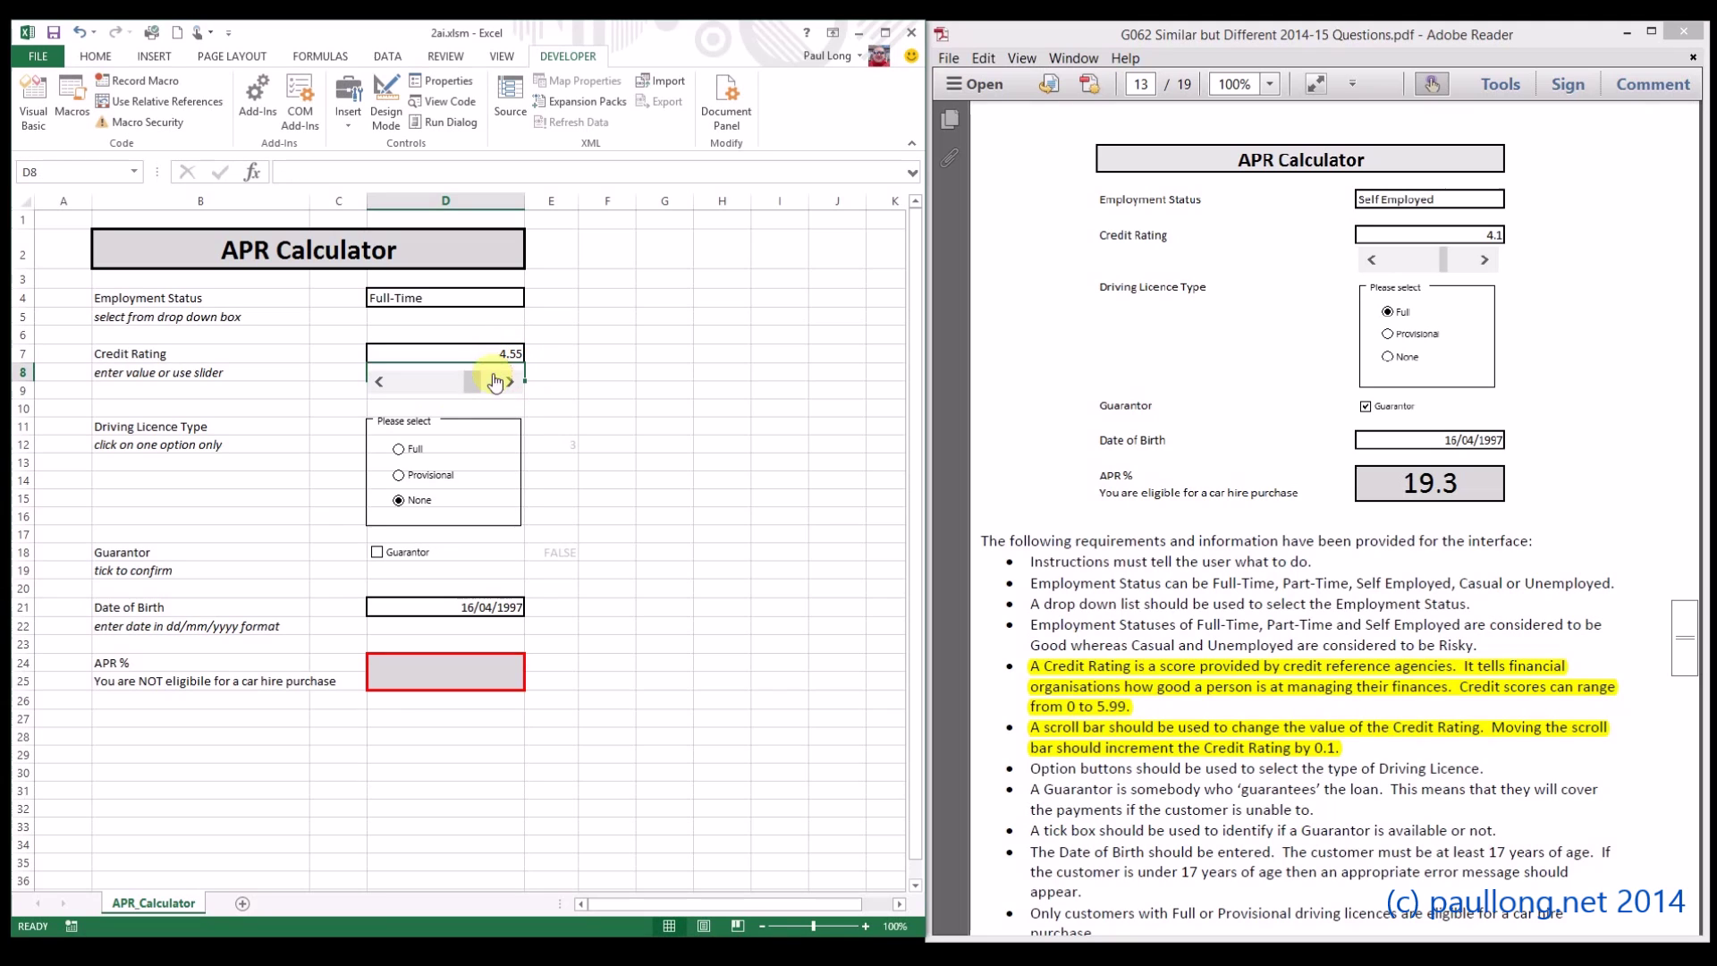
click(468, 390)
drag(469, 390, 452, 384)
Reopen the scroll bar's Format Control to check its stored values, then cancel
right_click(501, 385)
click(544, 526)
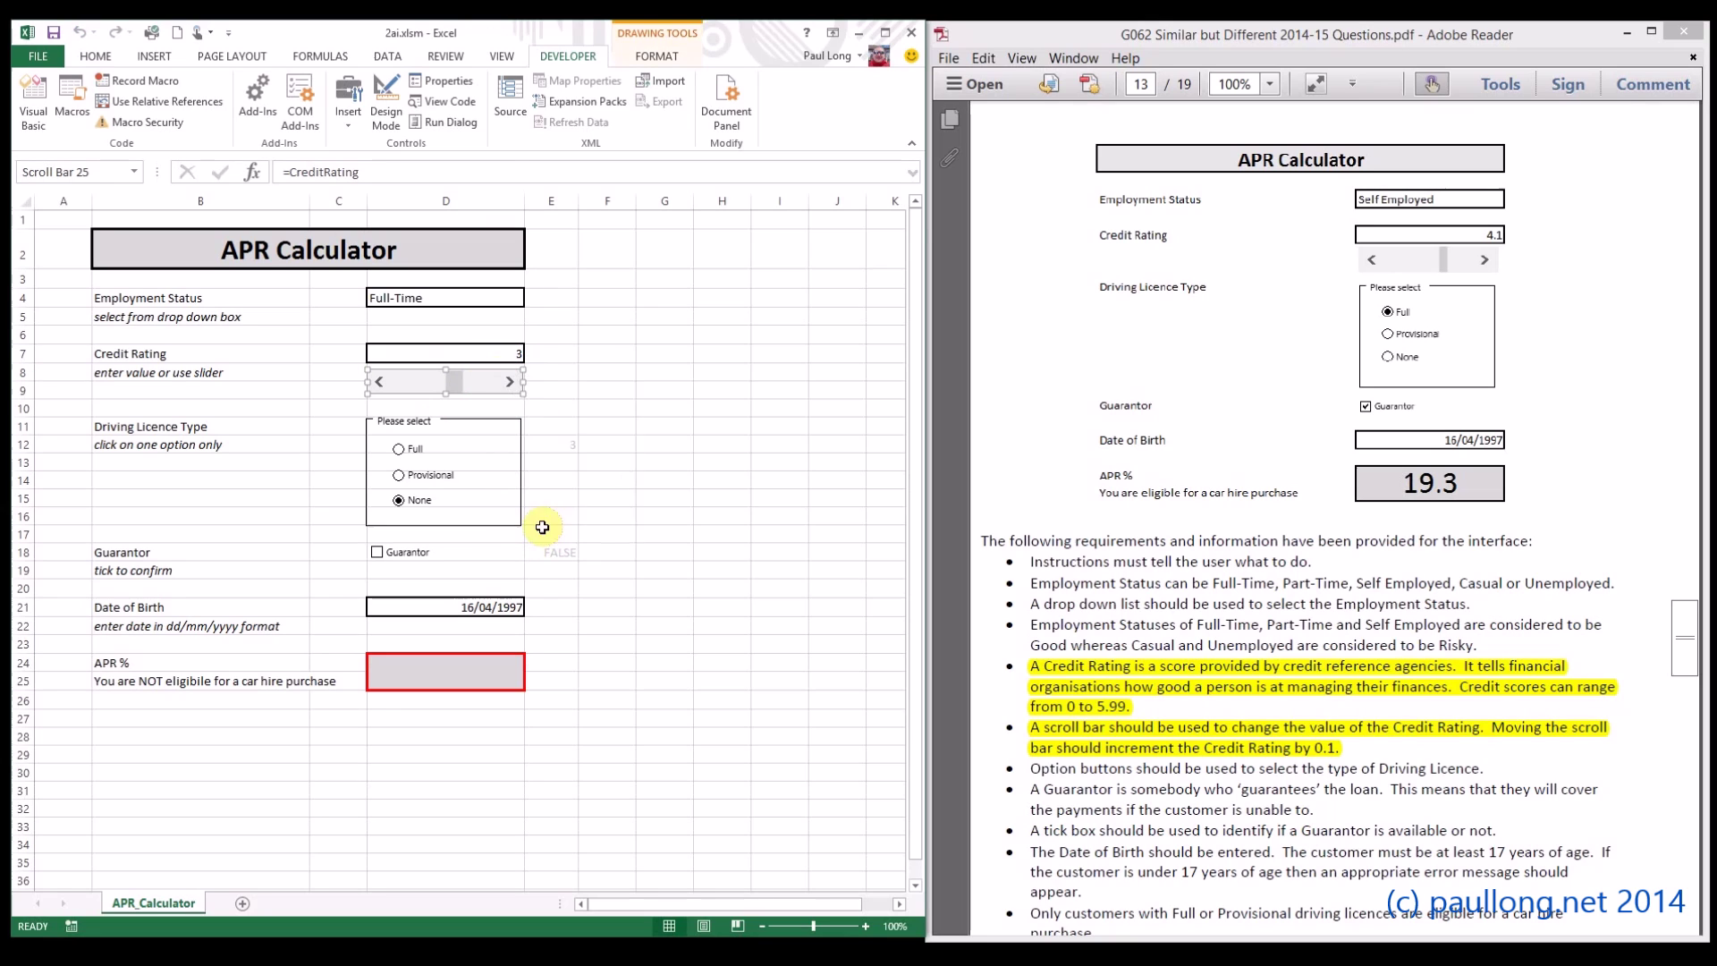
click(676, 304)
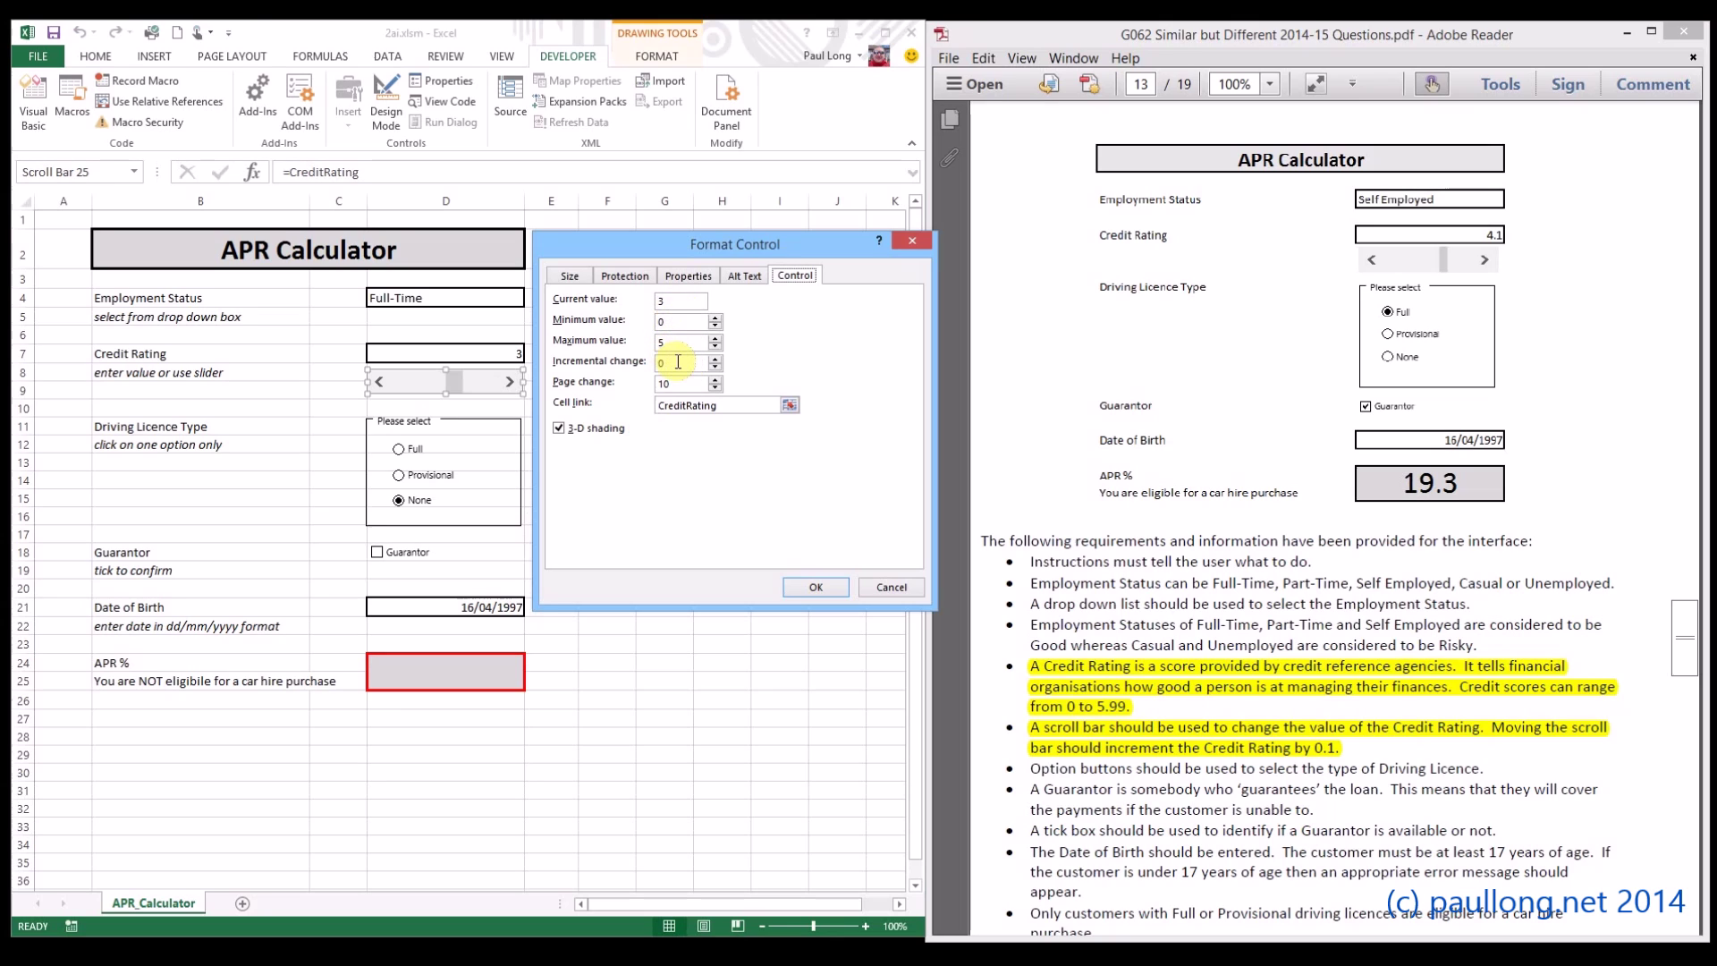
click(891, 586)
click(564, 352)
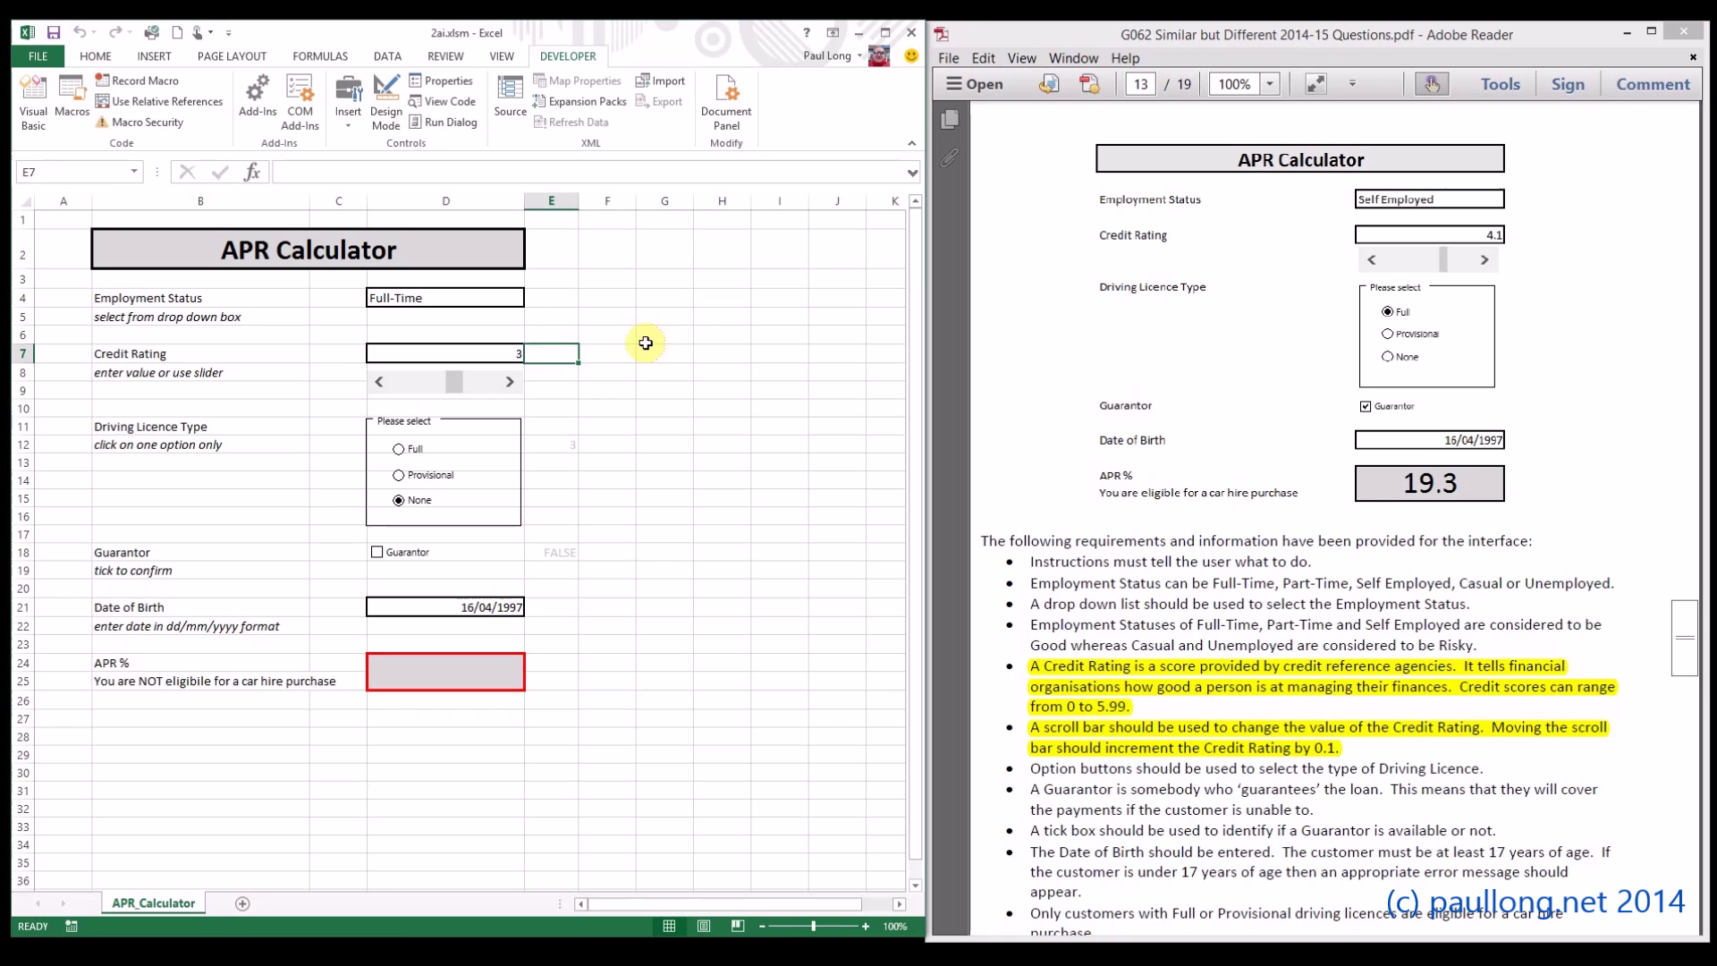
Give cell E7 the name CreditRatingx10 via the Name Box
right_click(551, 352)
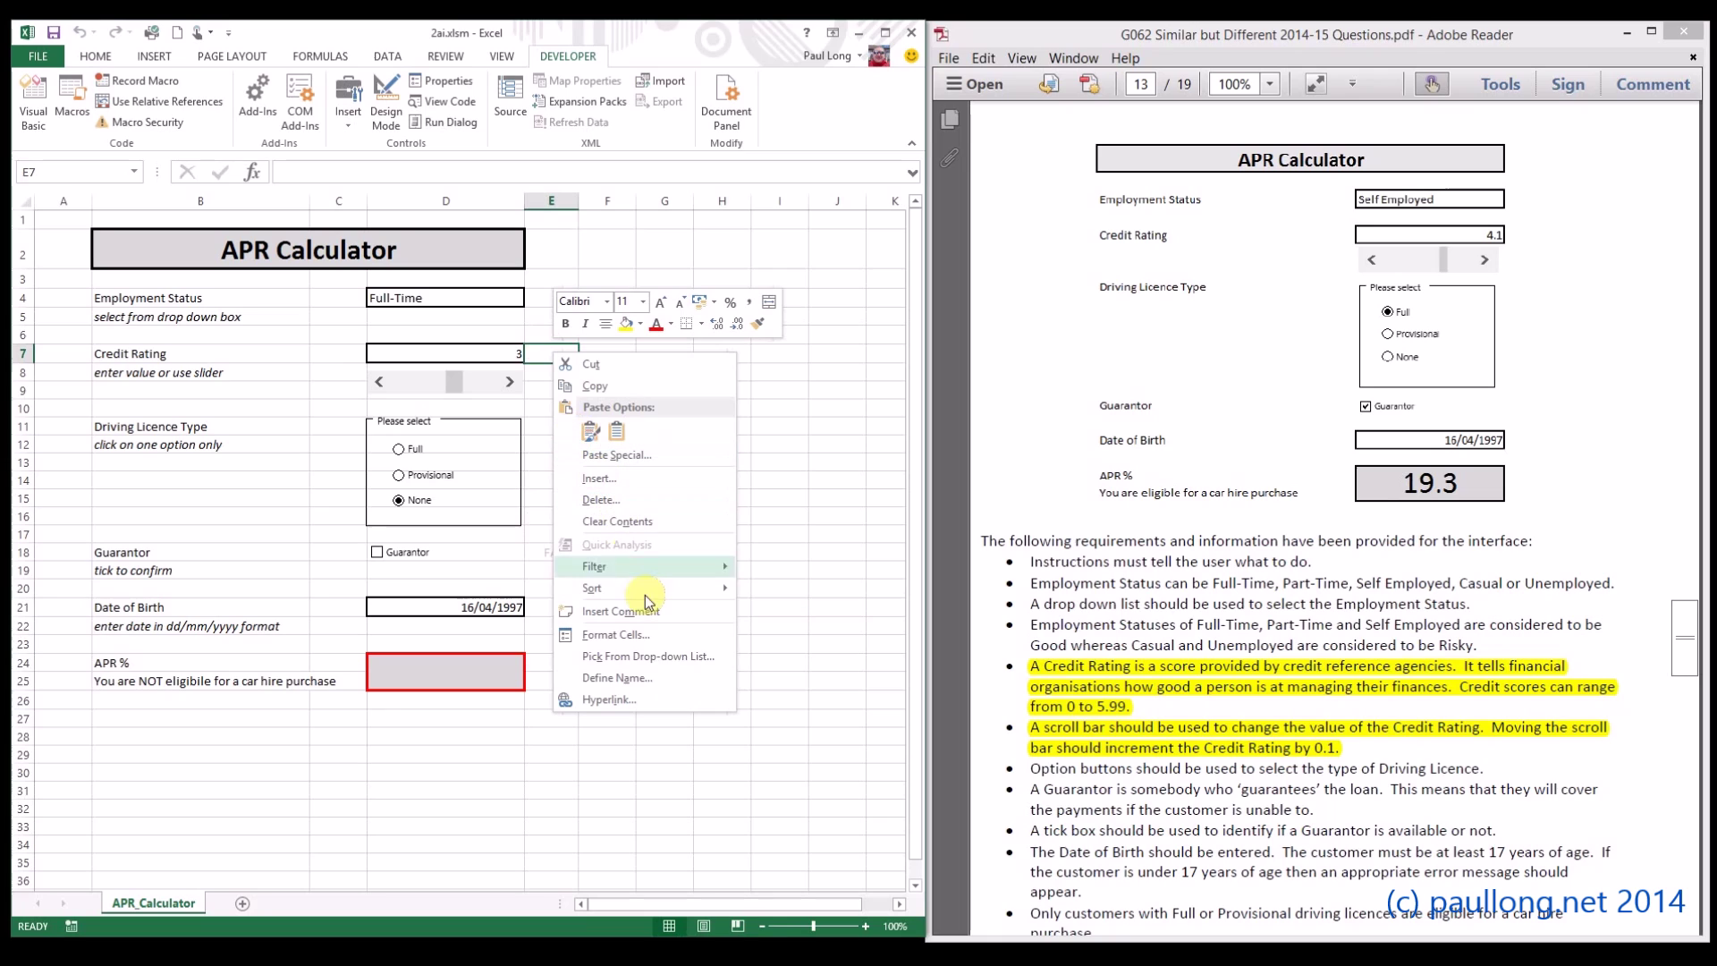
key(Escape)
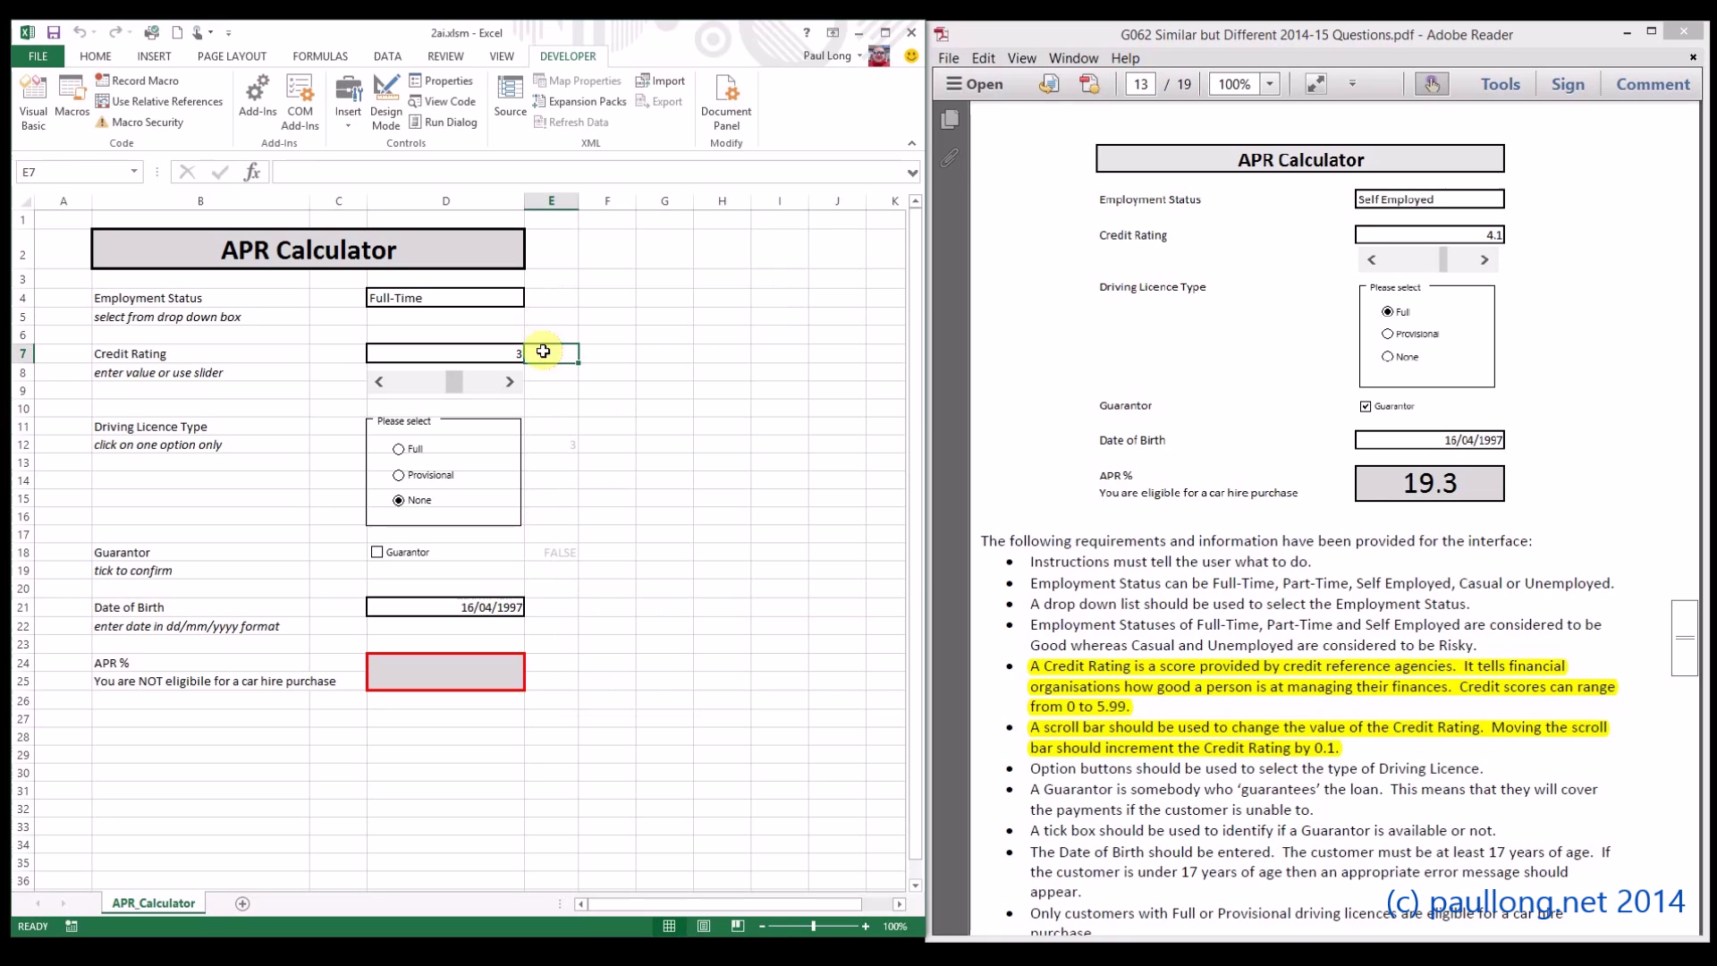
click(27, 178)
text(CreditRatin)
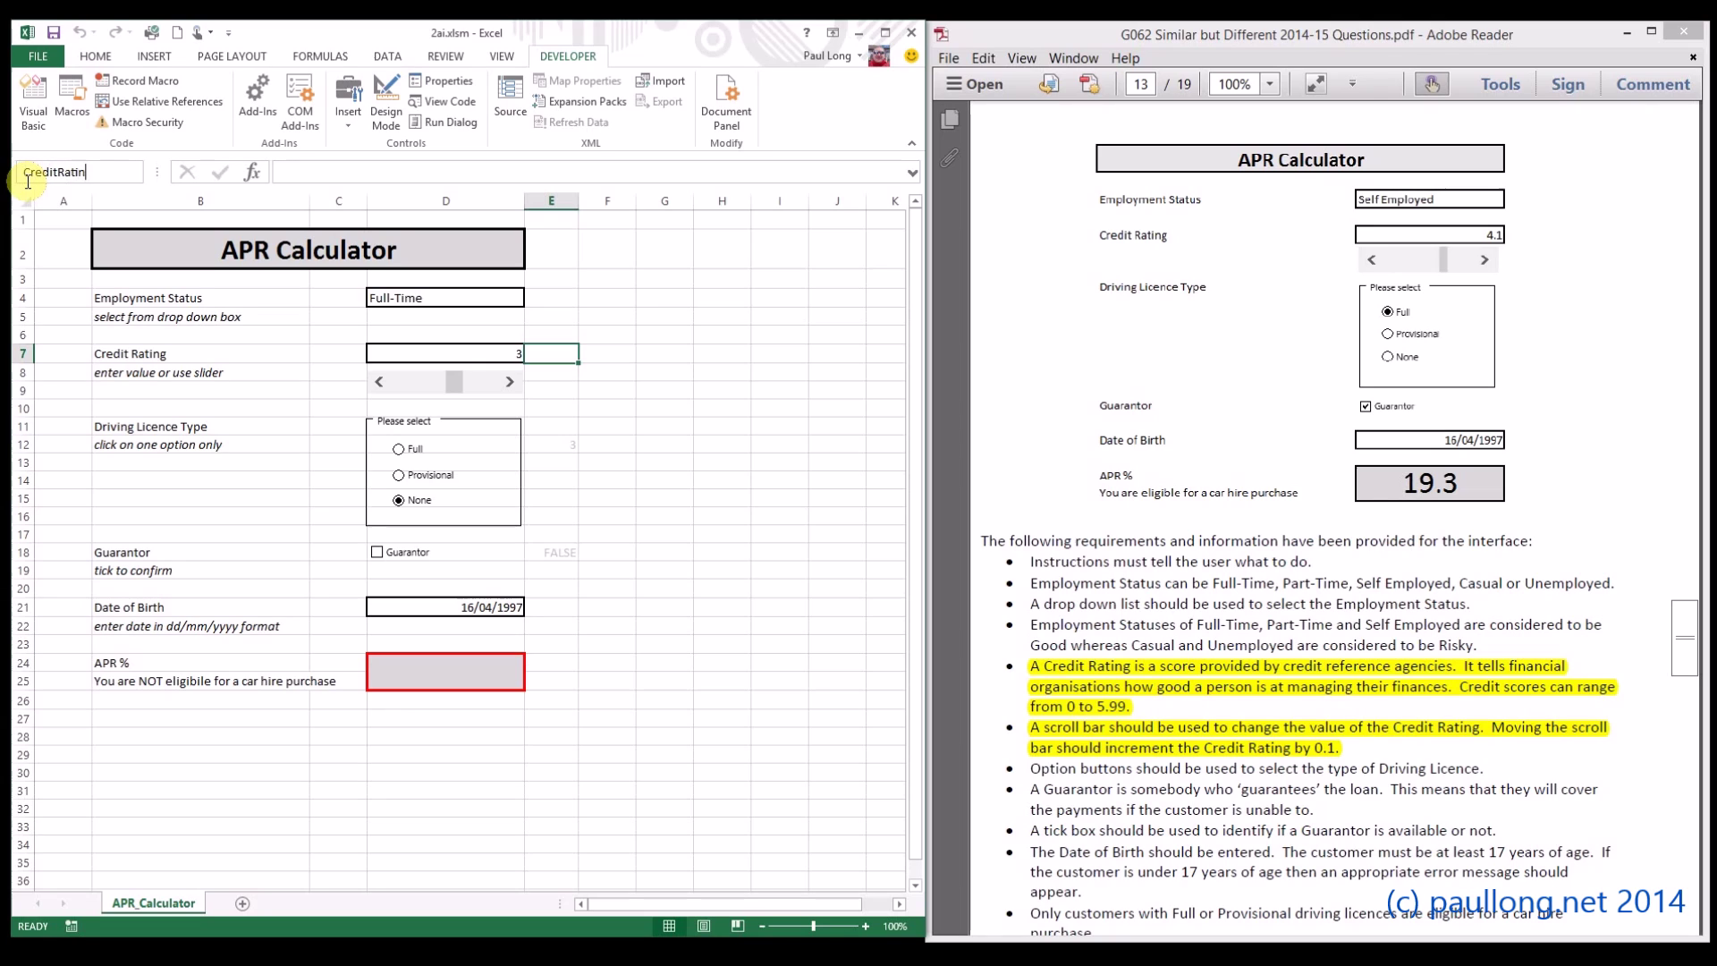
text(gx10)
key(Return)
click(778, 644)
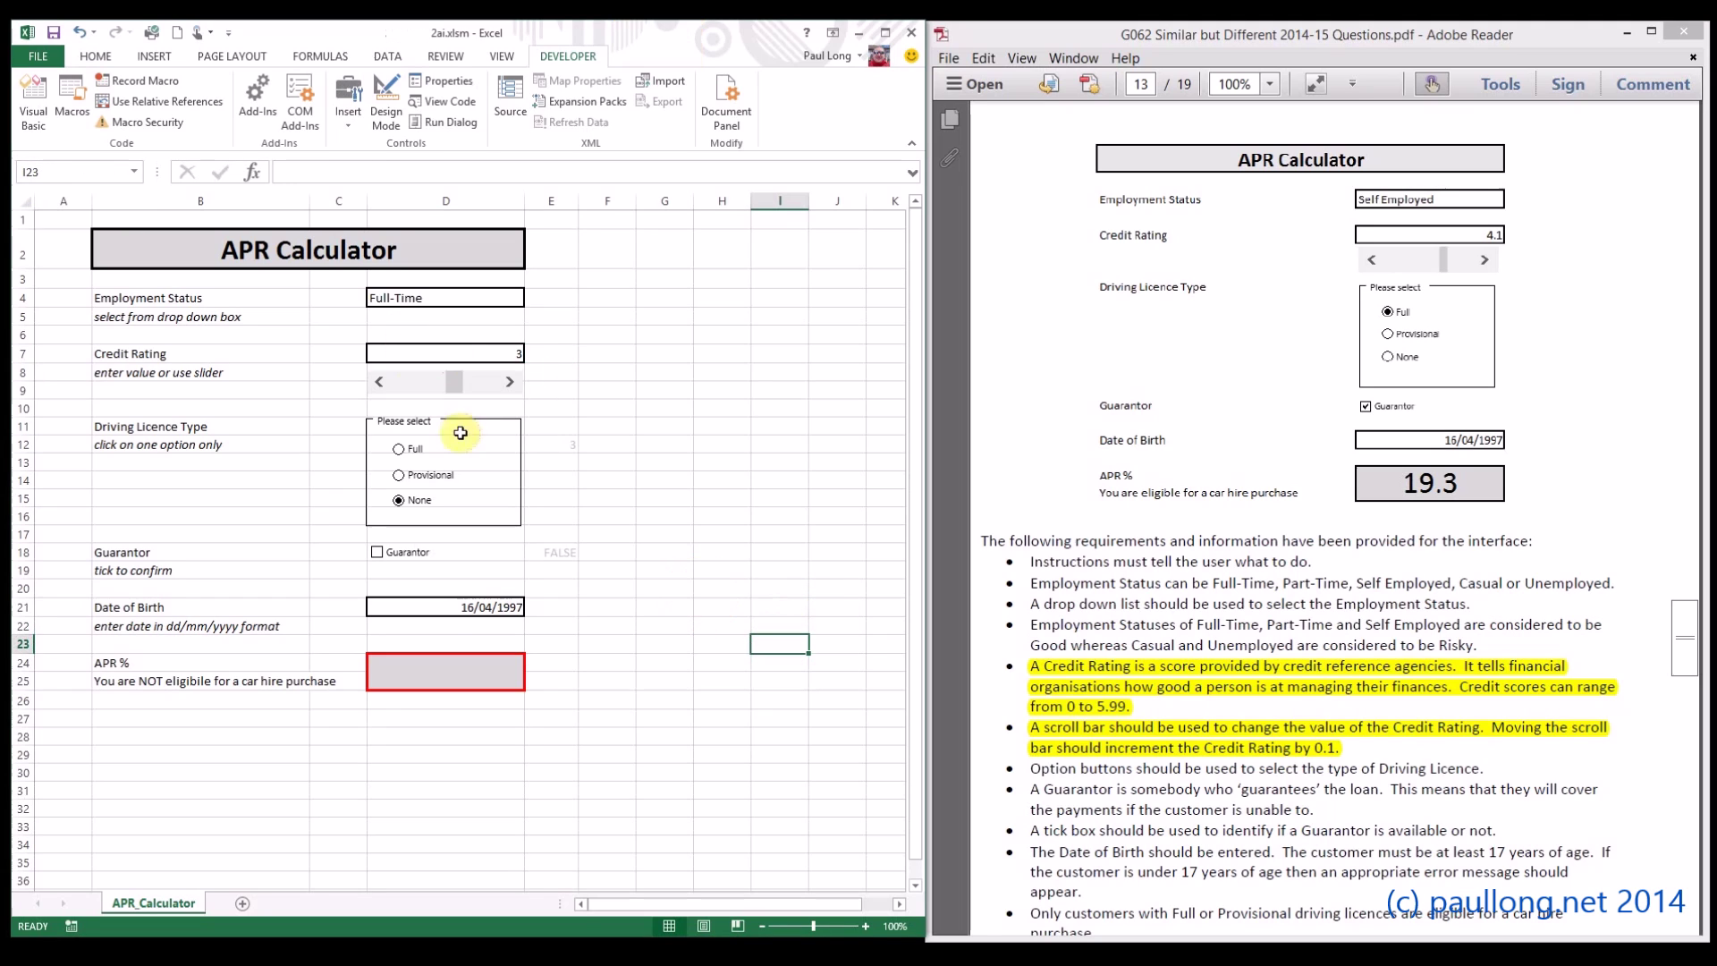
Change the scroll bar to maximum 59, increment 1, page change 10, linked to CreditRatingx10
right_click(422, 383)
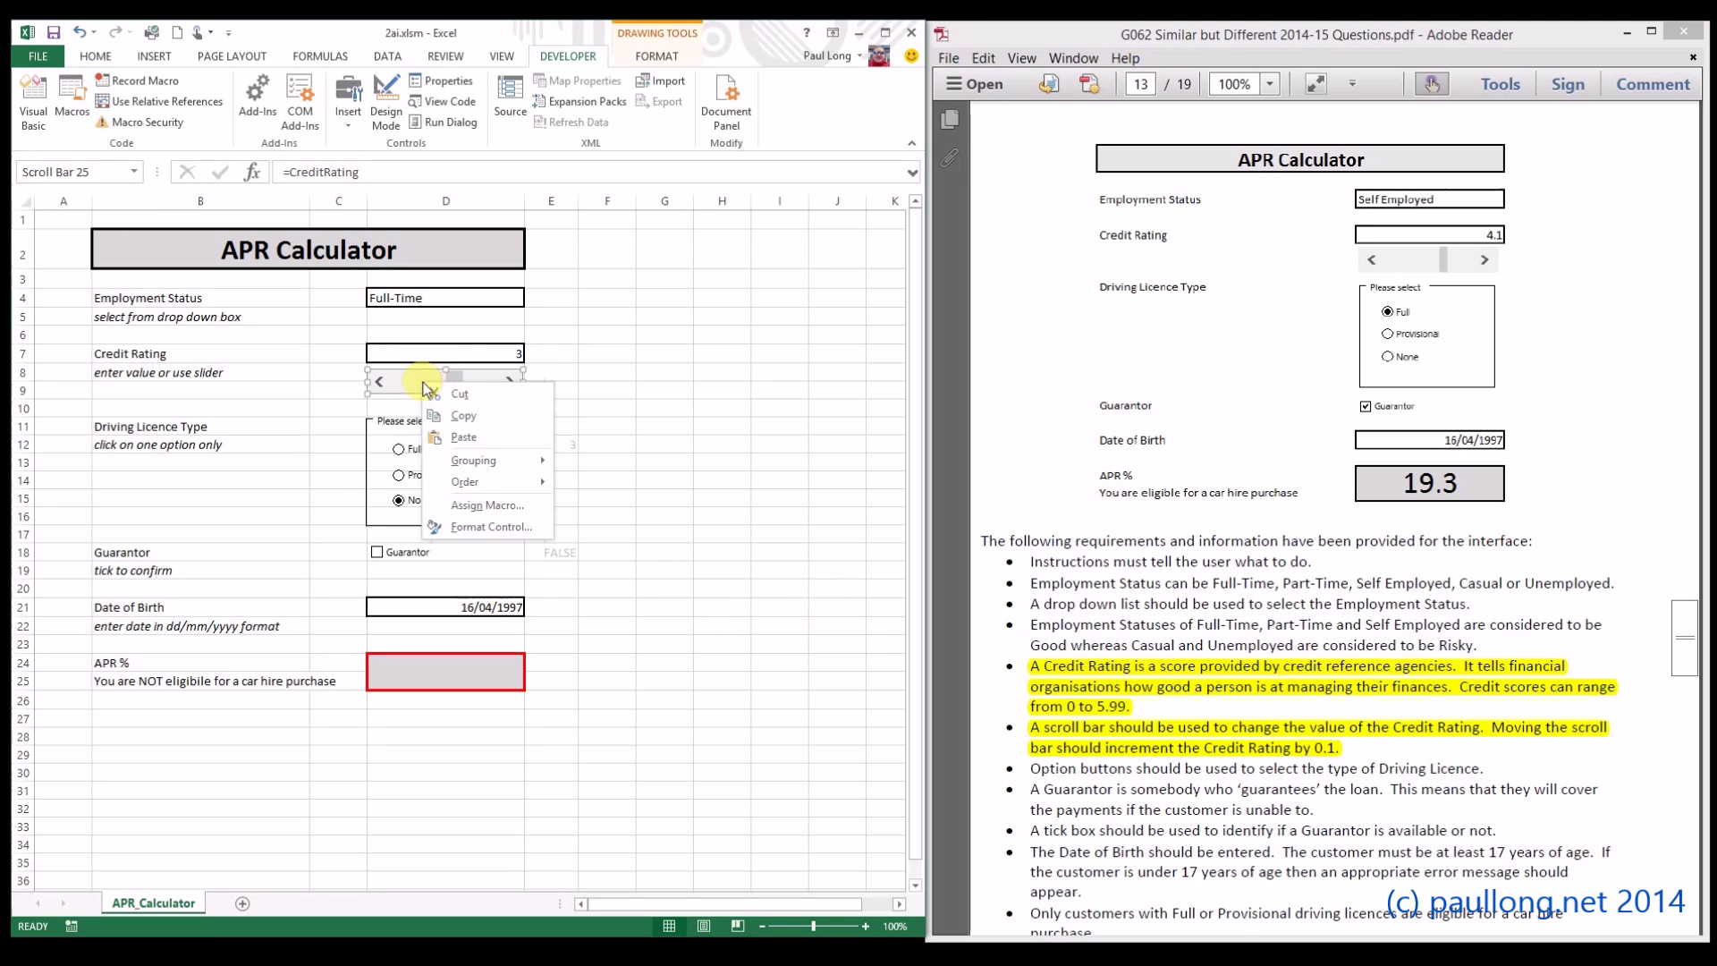
click(469, 528)
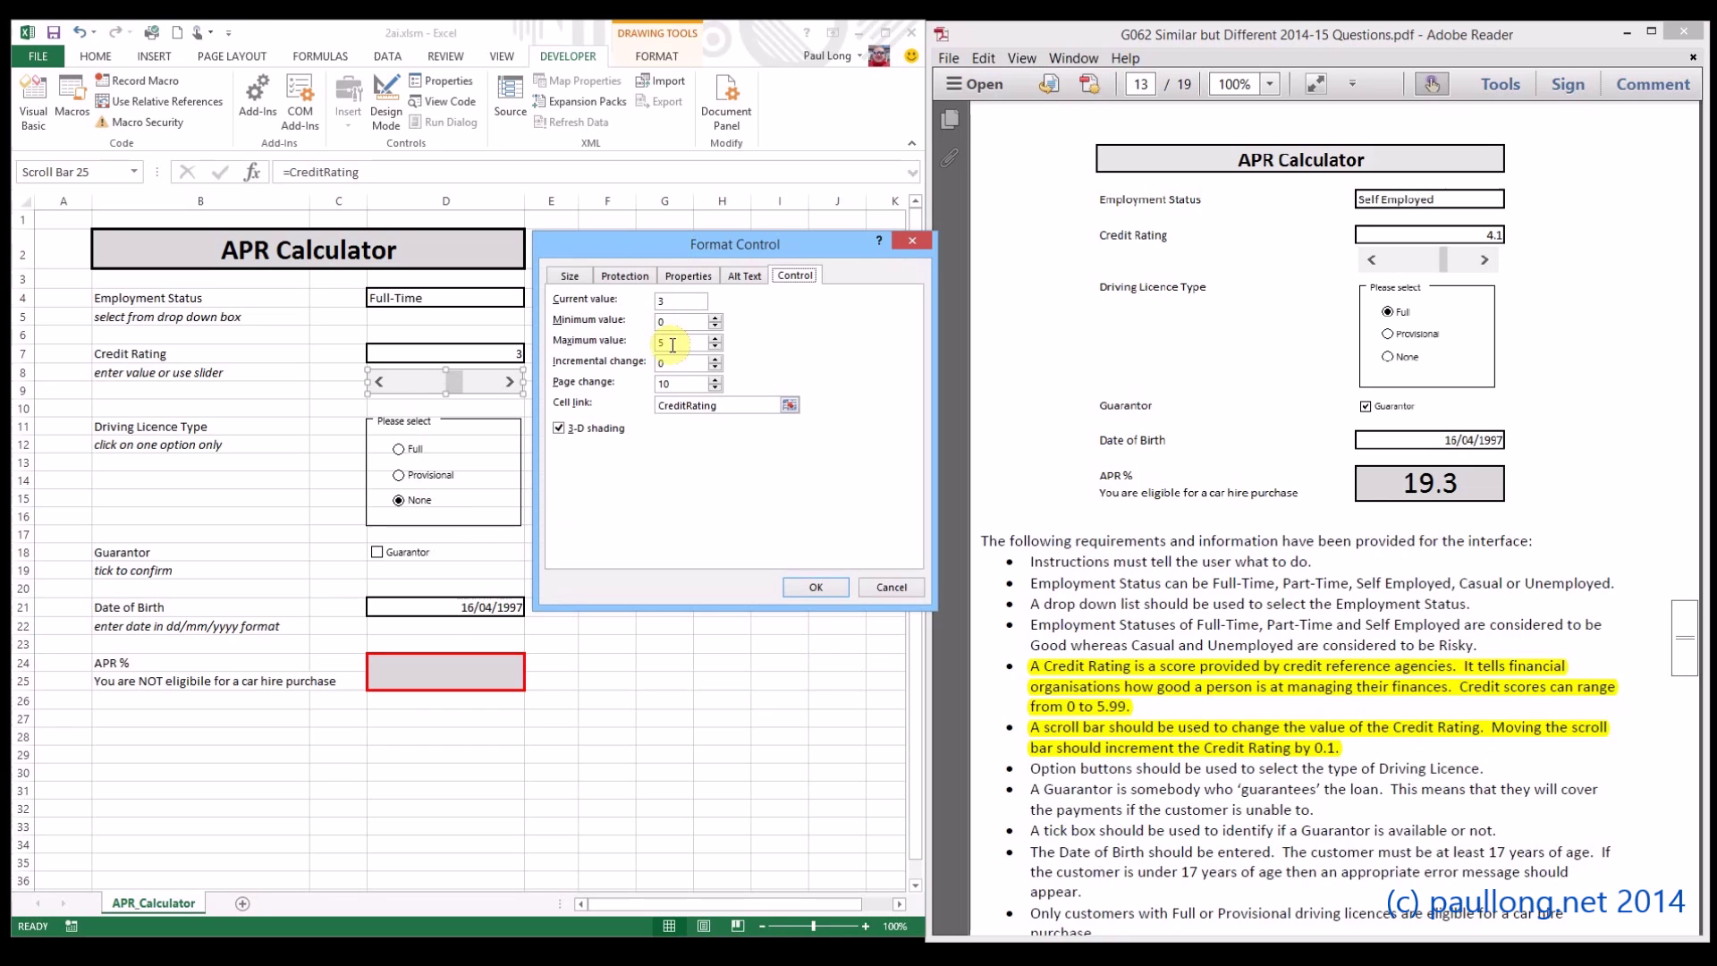
click(669, 341)
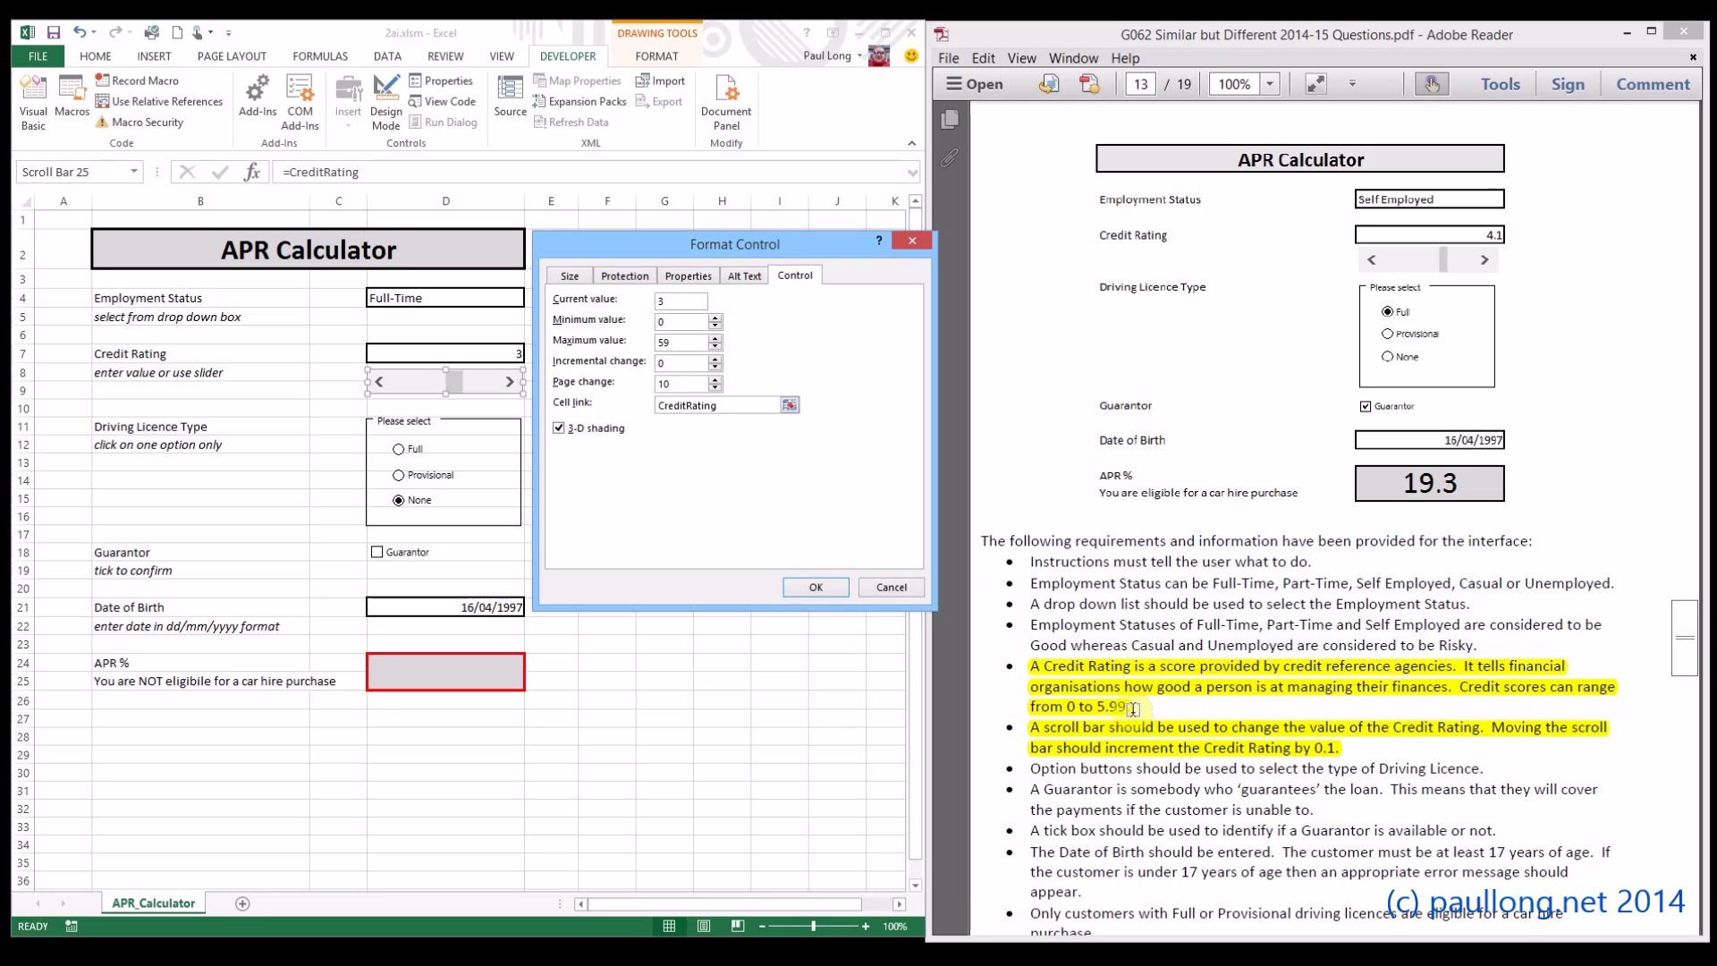
click(672, 363)
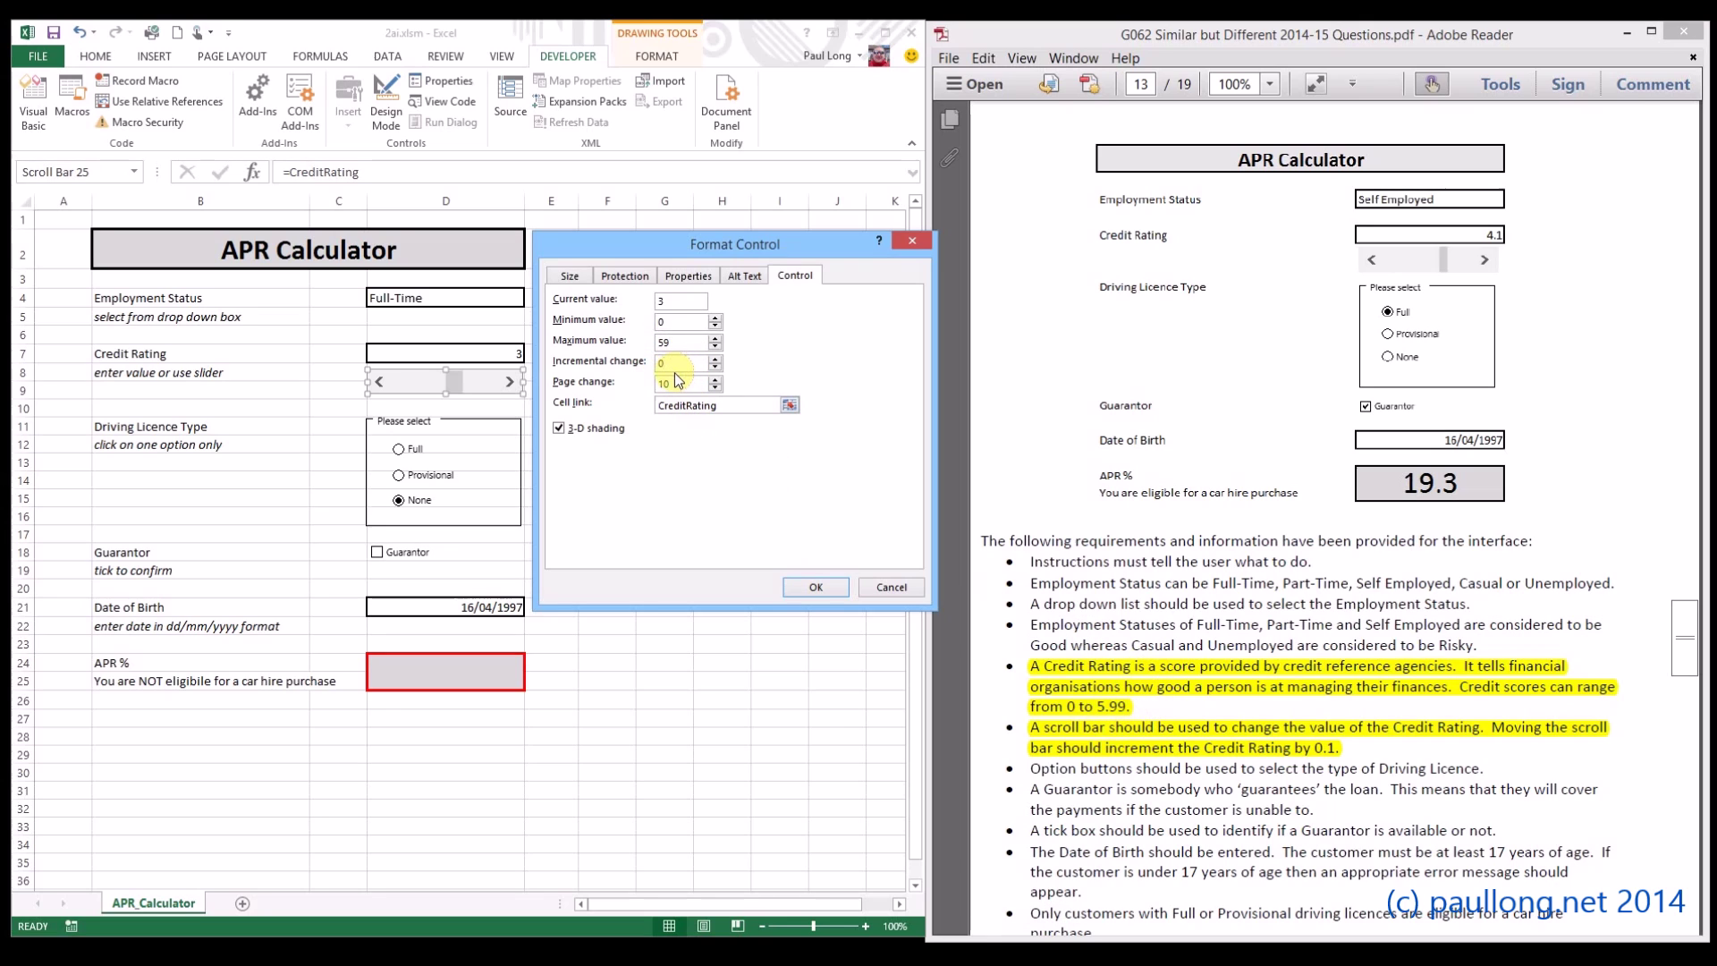
key(BackSpace)
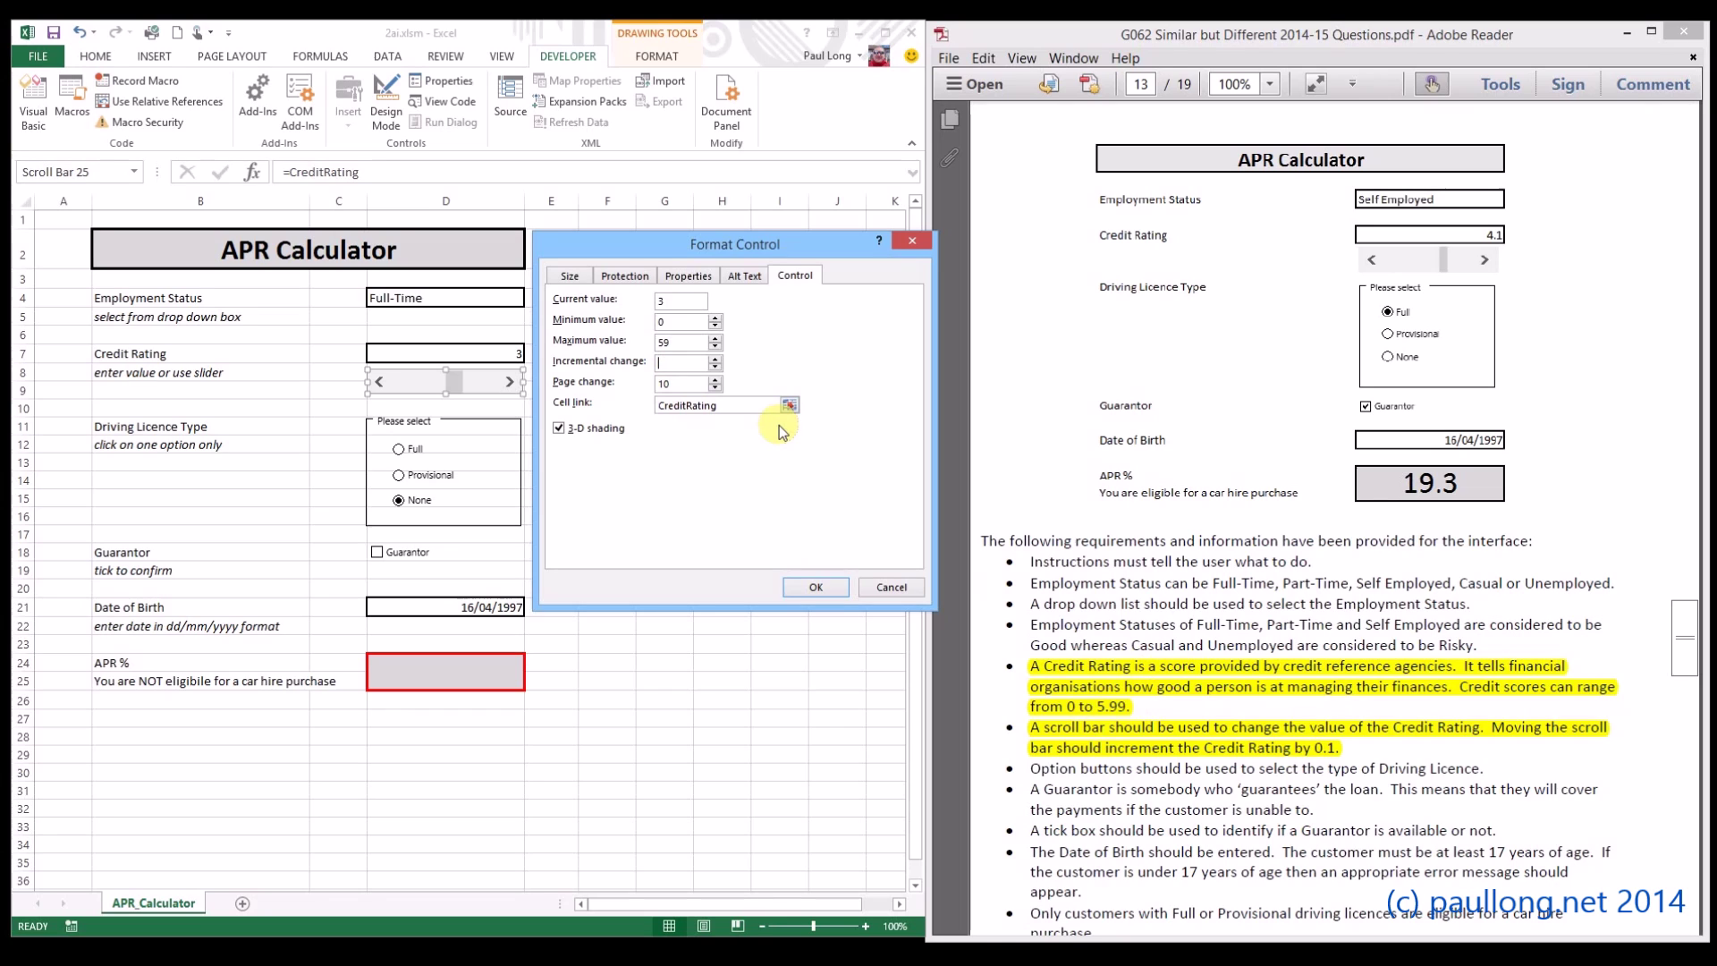
text(10)
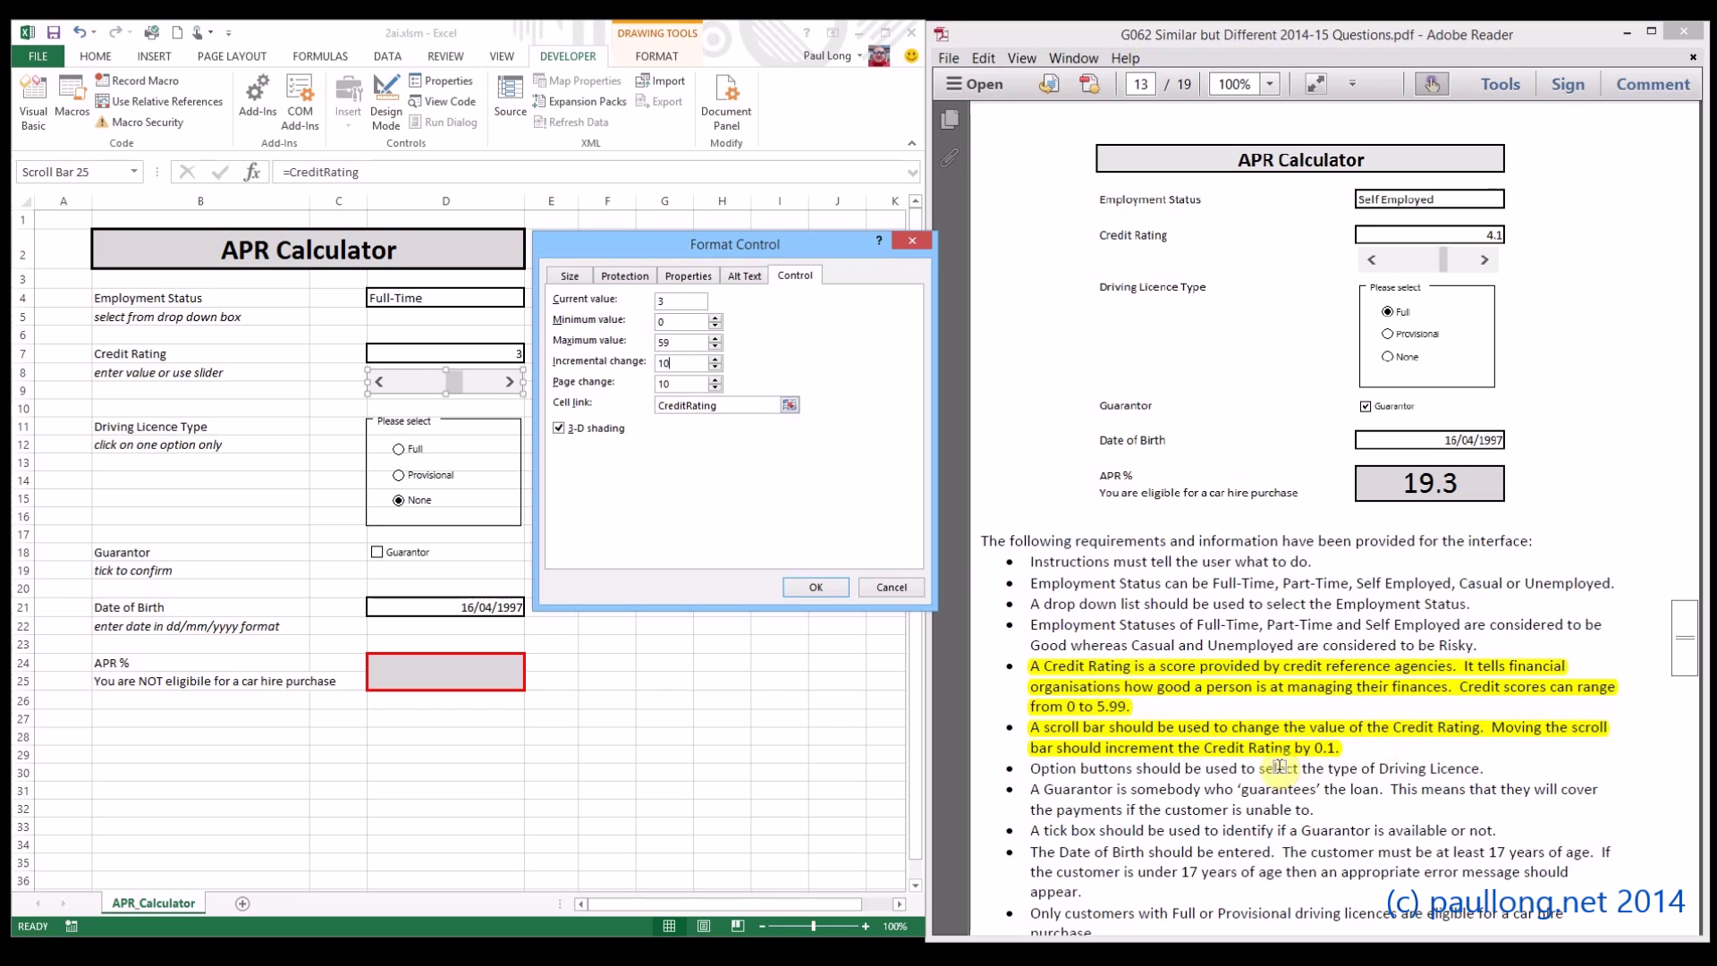
double_click(666, 363)
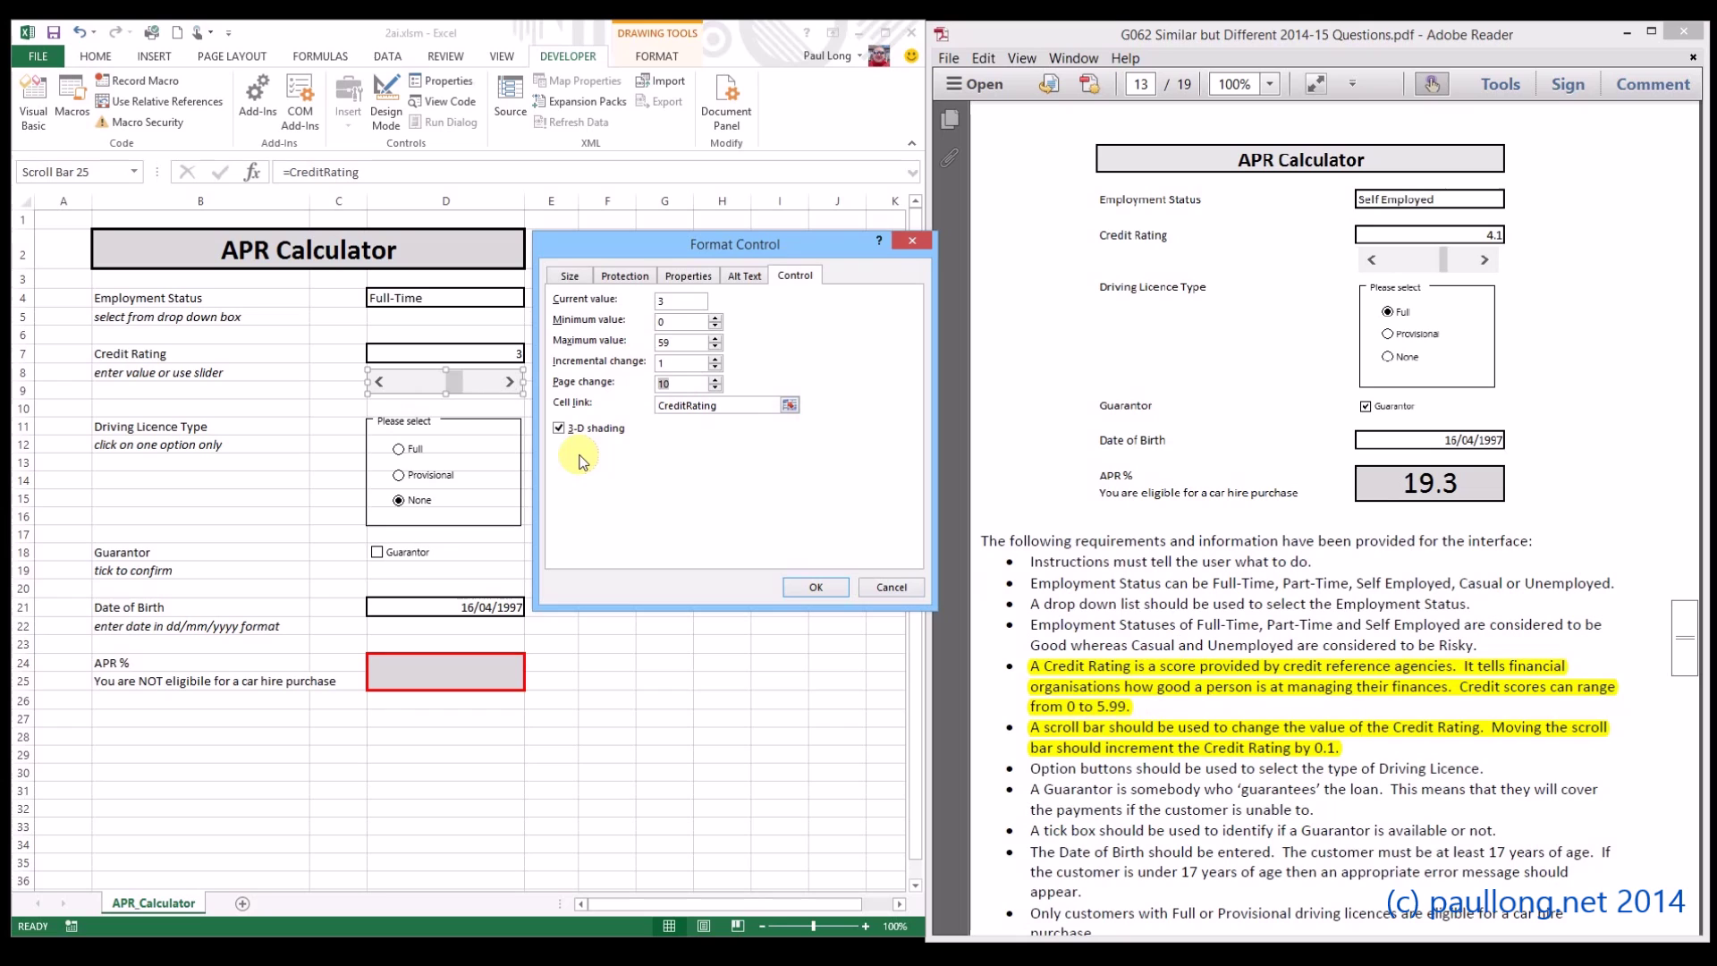
click(737, 405)
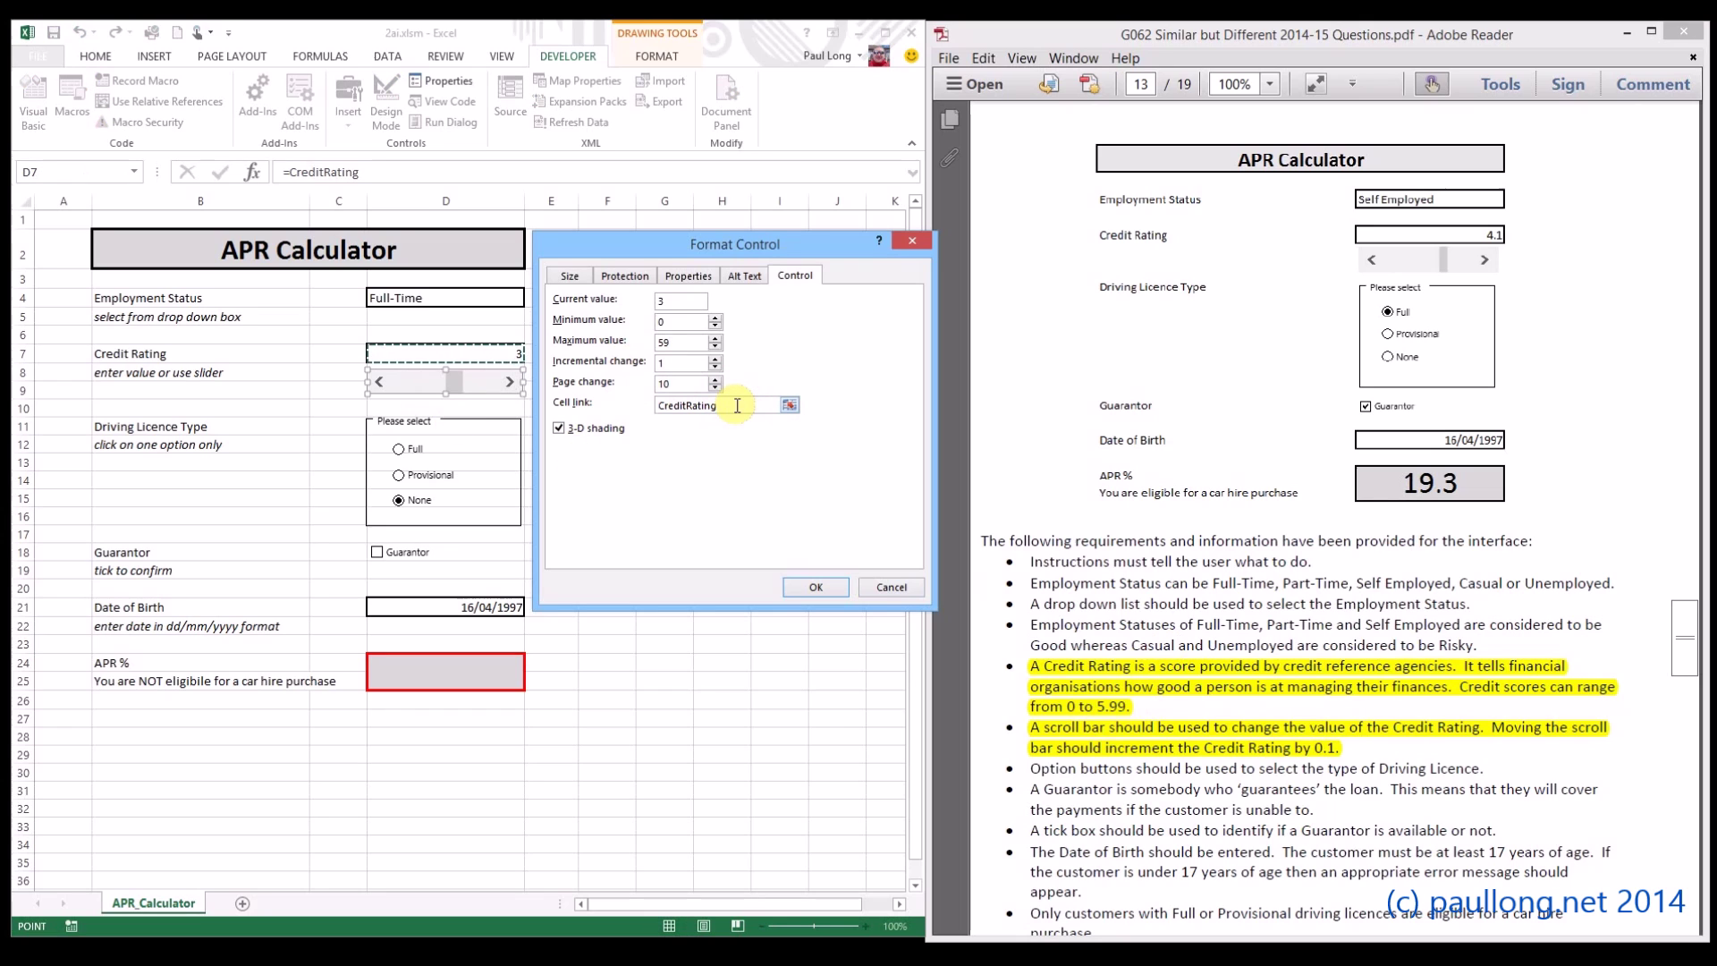
text(10)
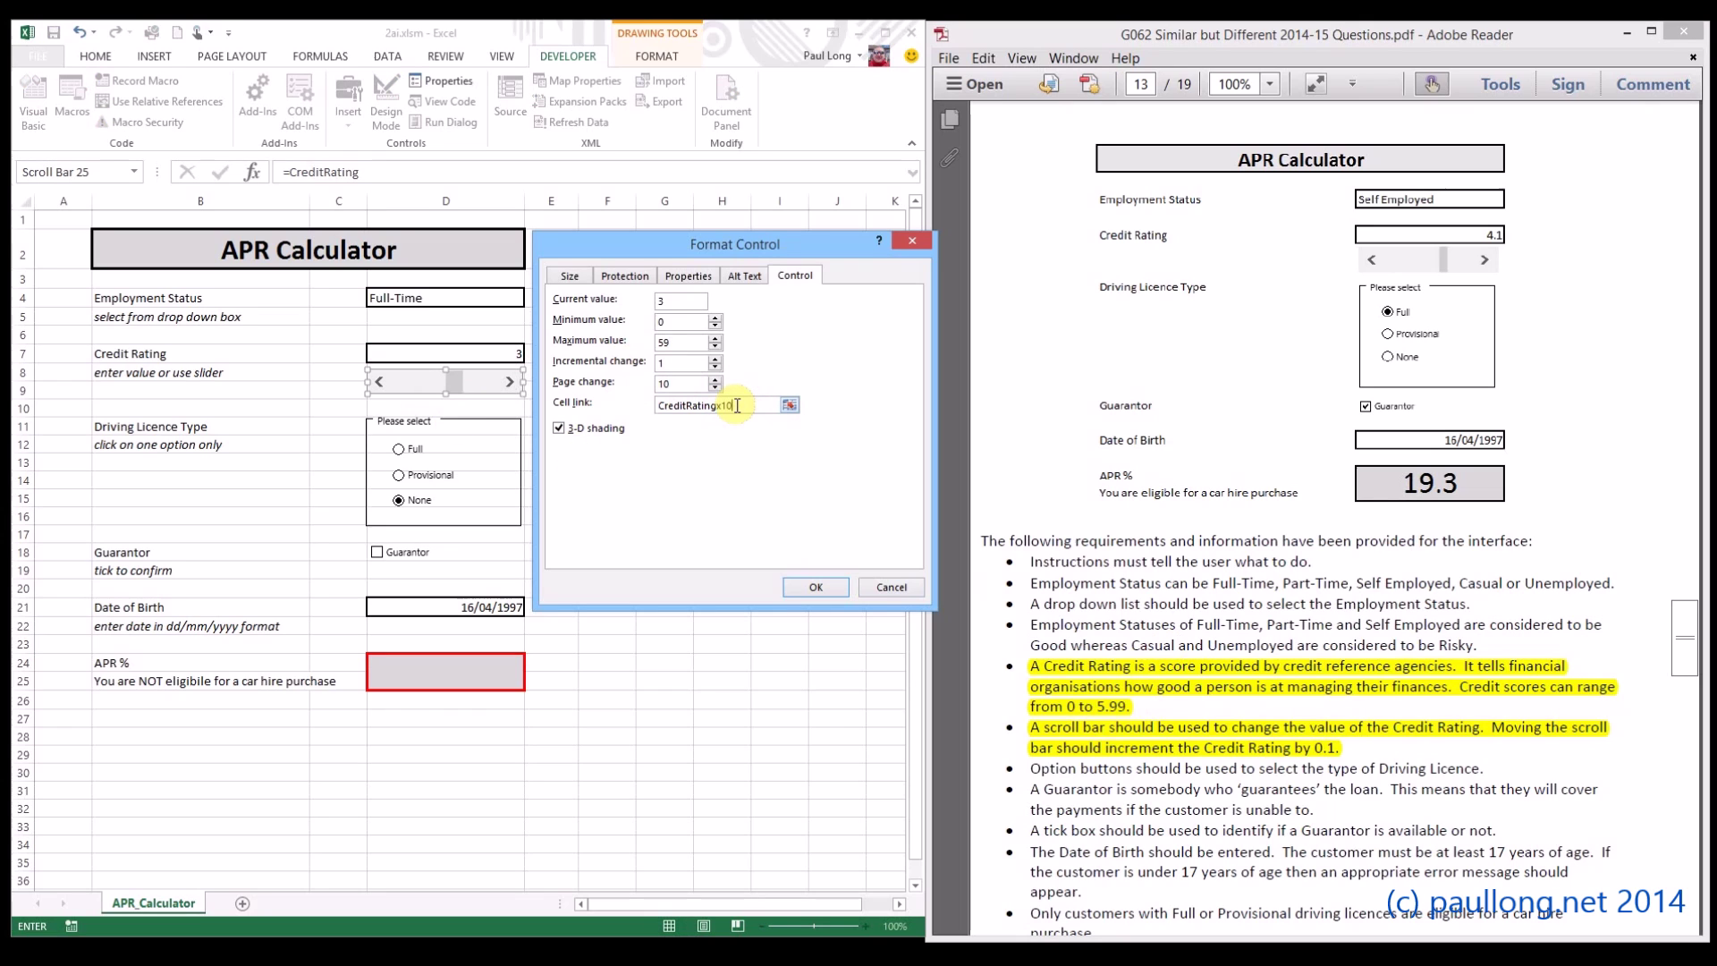
click(816, 587)
Drag the slider to test how it changes E7, up to its maximum of 59
click(663, 479)
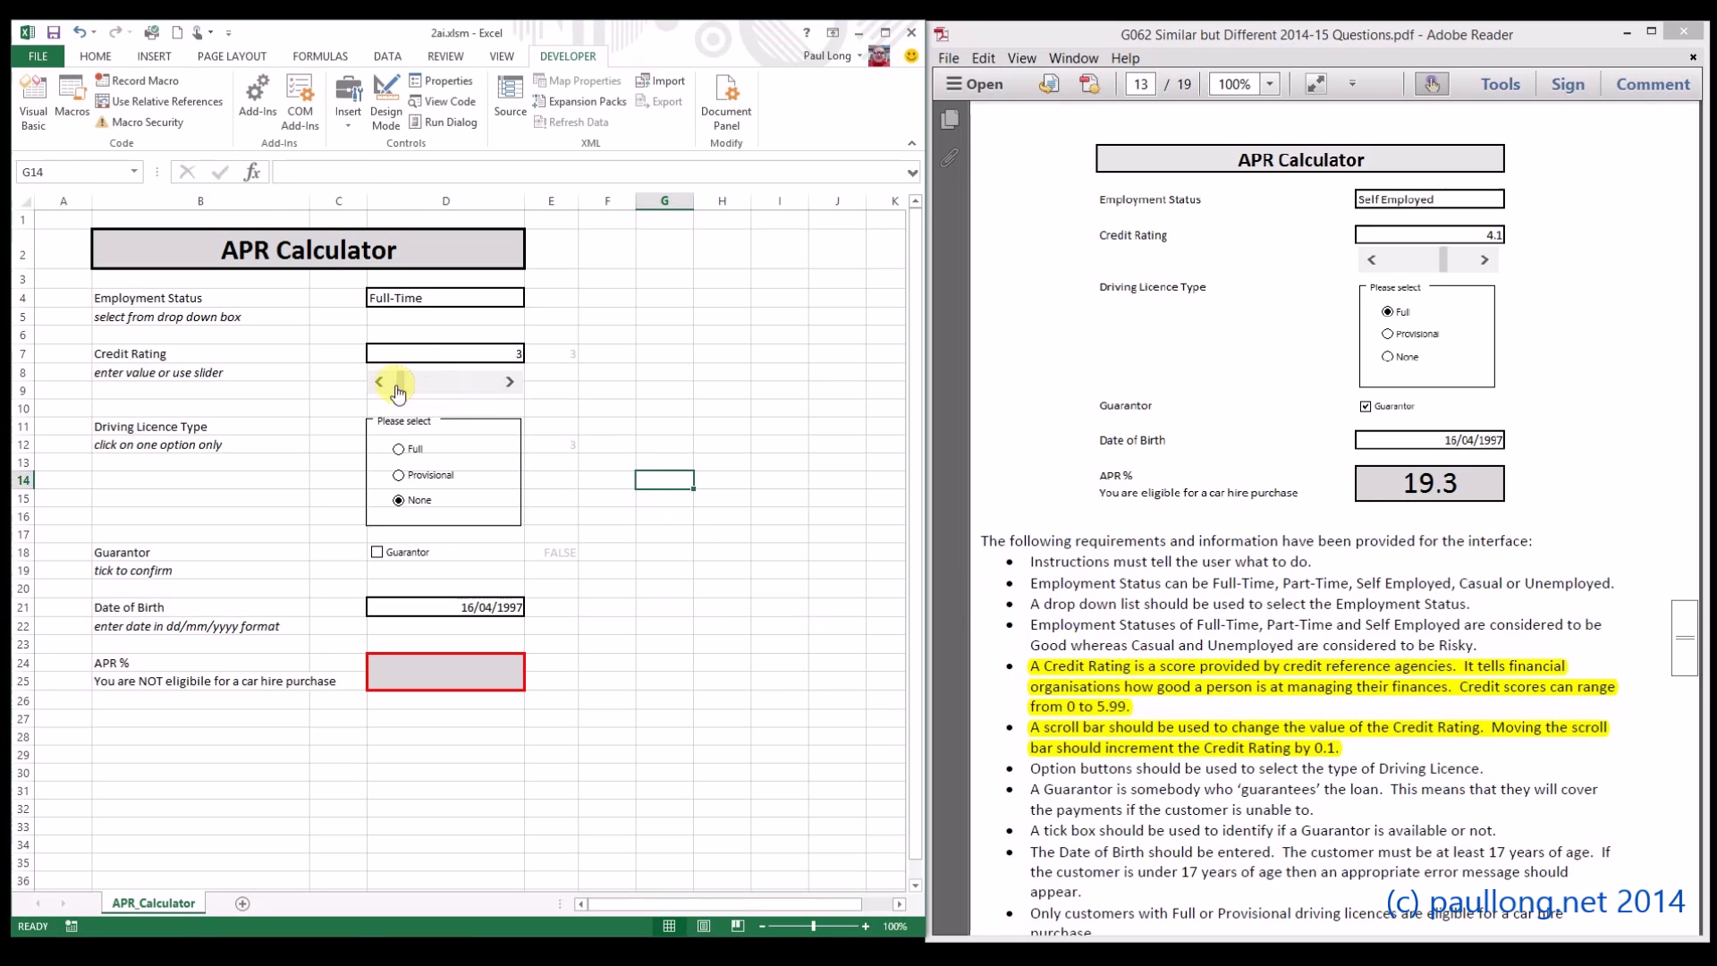
click(400, 385)
drag(400, 386, 459, 387)
click(567, 354)
drag(463, 393, 392, 394)
Enter the formula =E7/10 in D7 so Credit Rating shows one tenth of E7
click(485, 357)
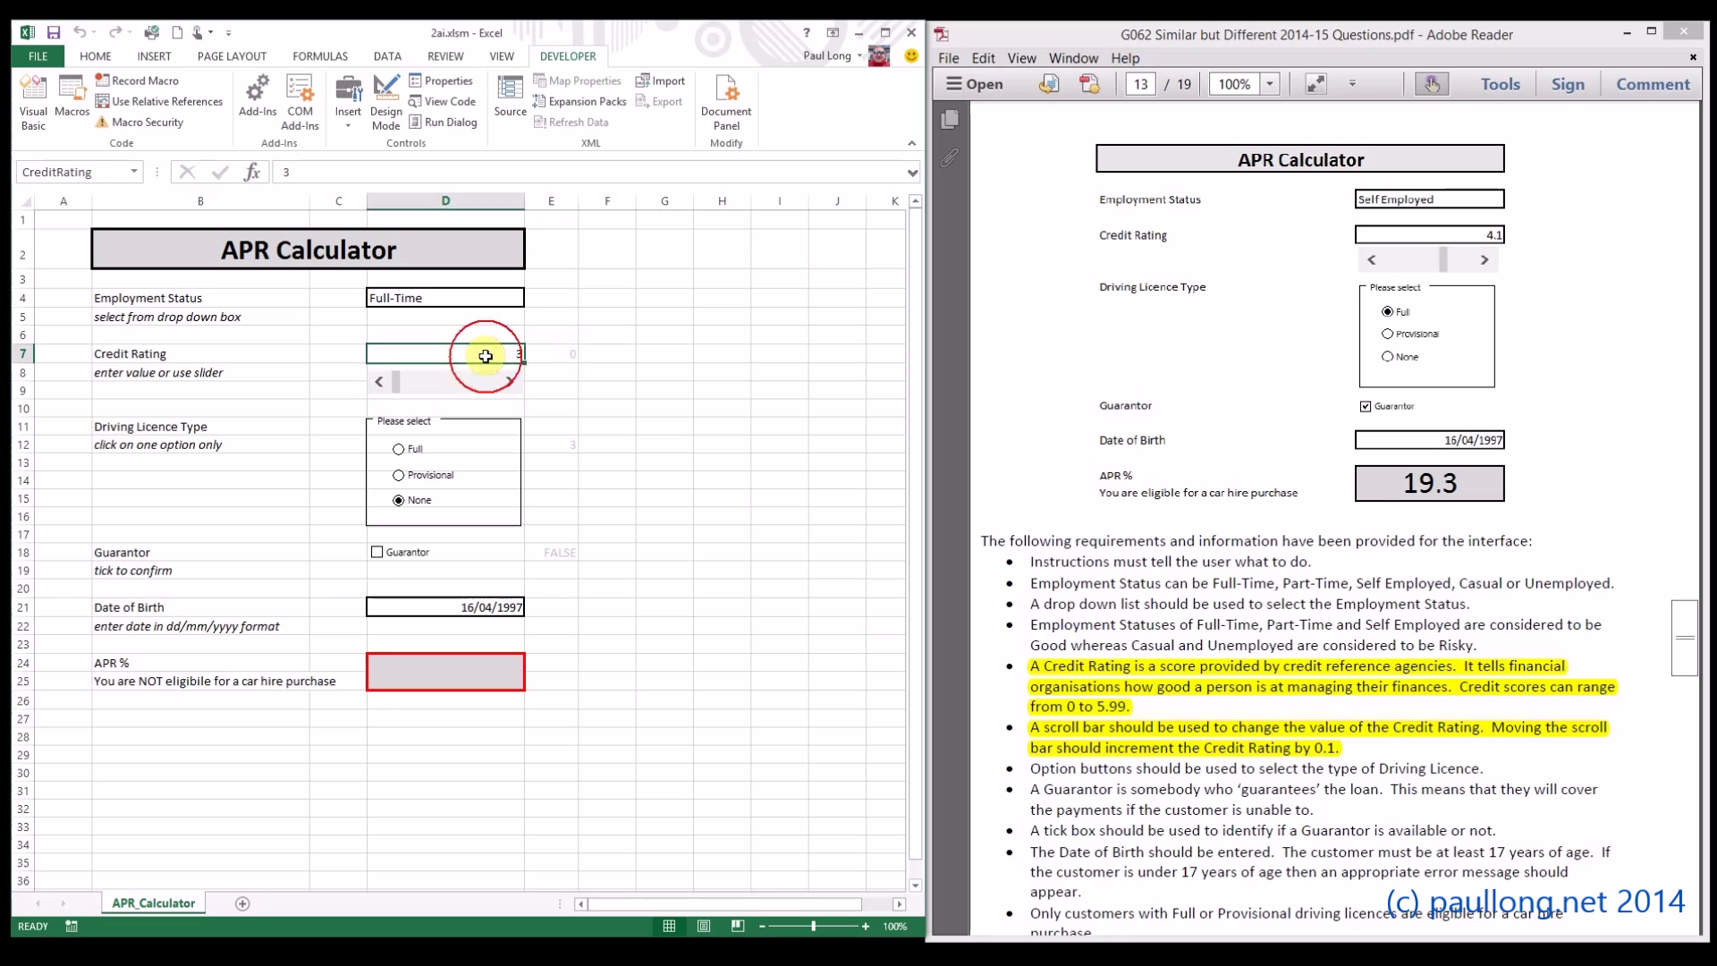
text(=)
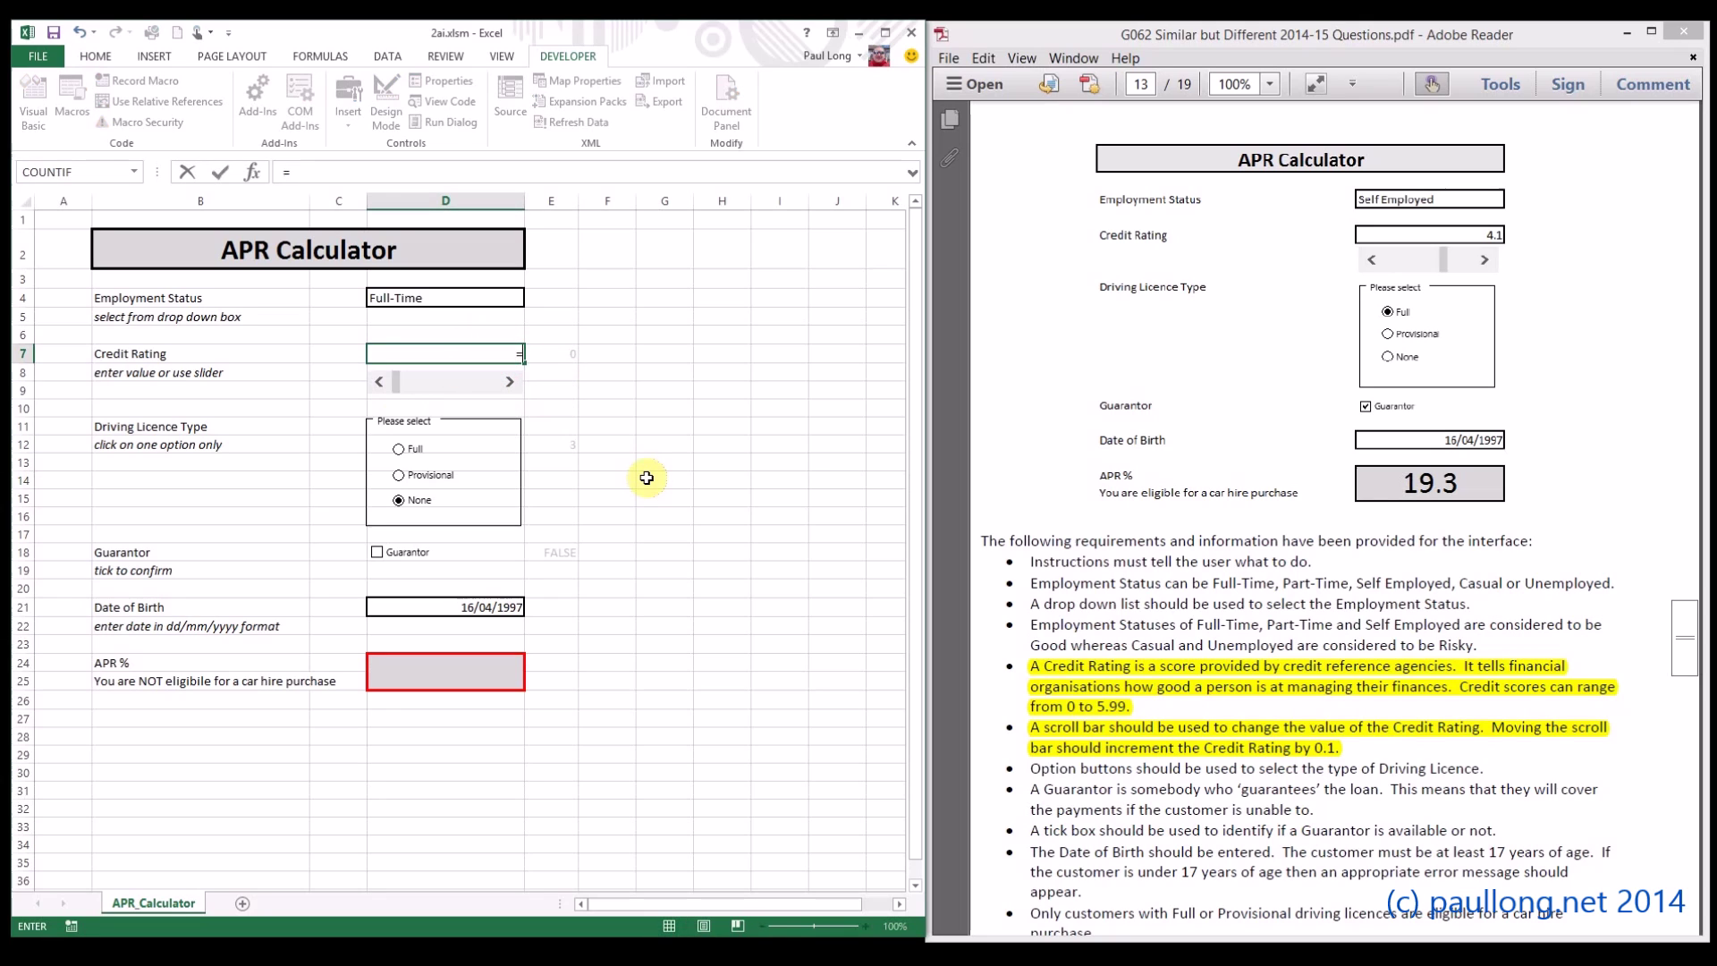
key(Right)
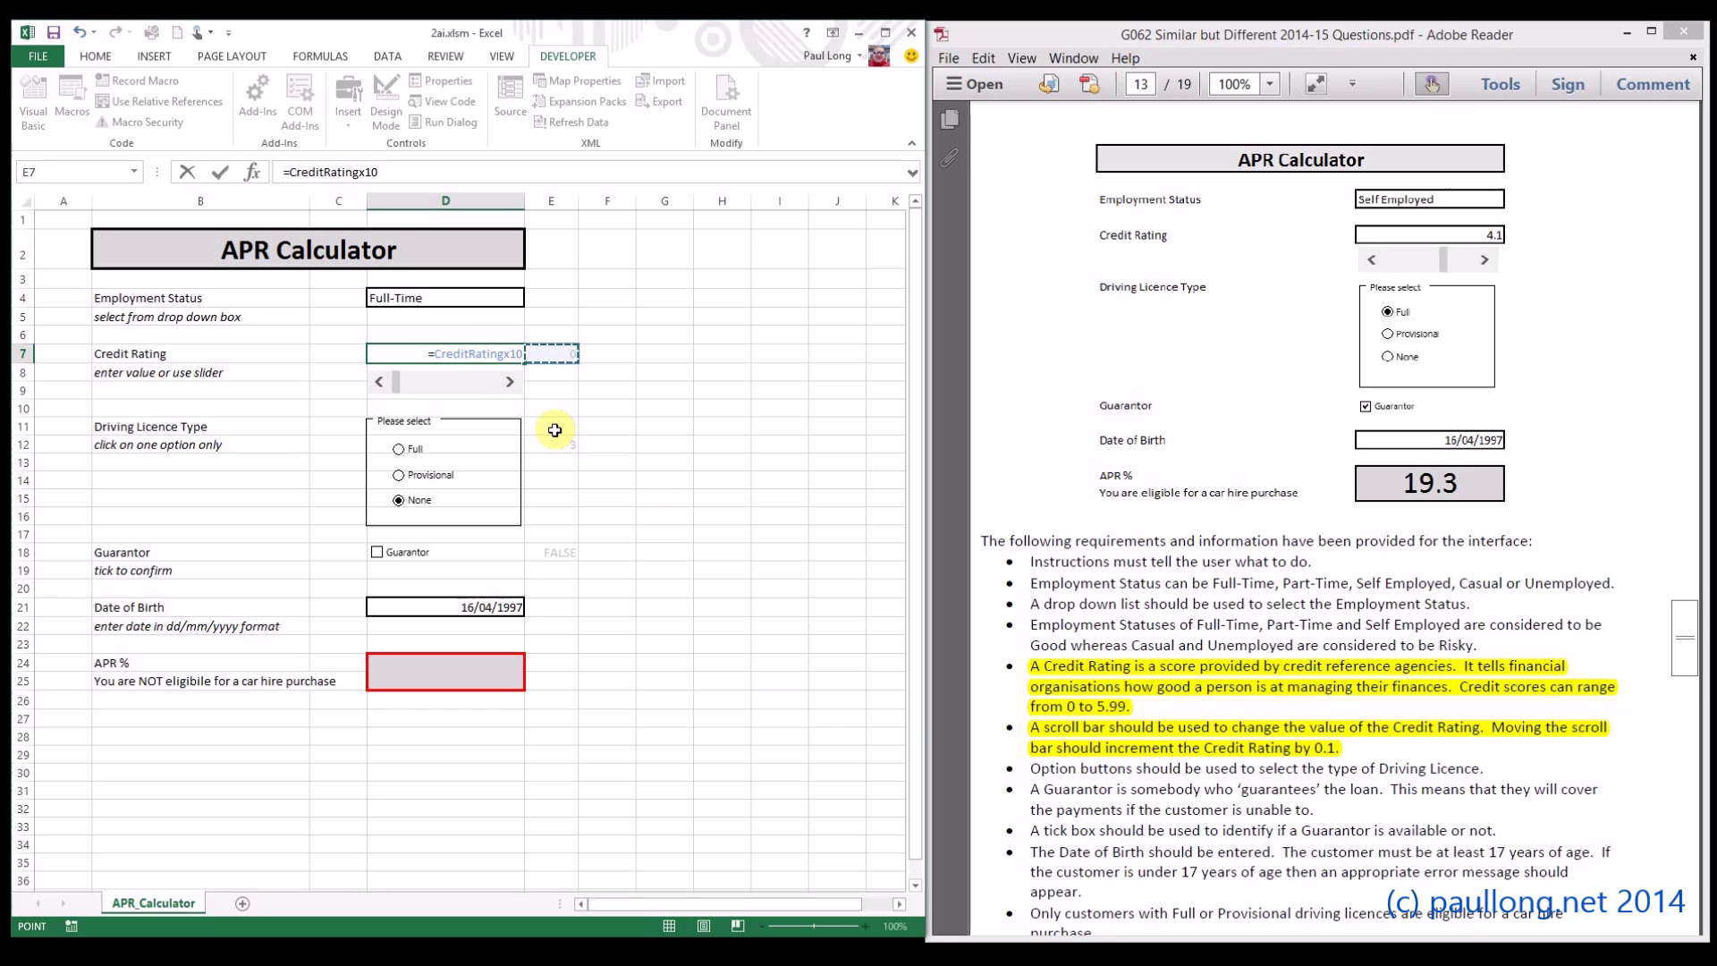
text(/10)
key(Return)
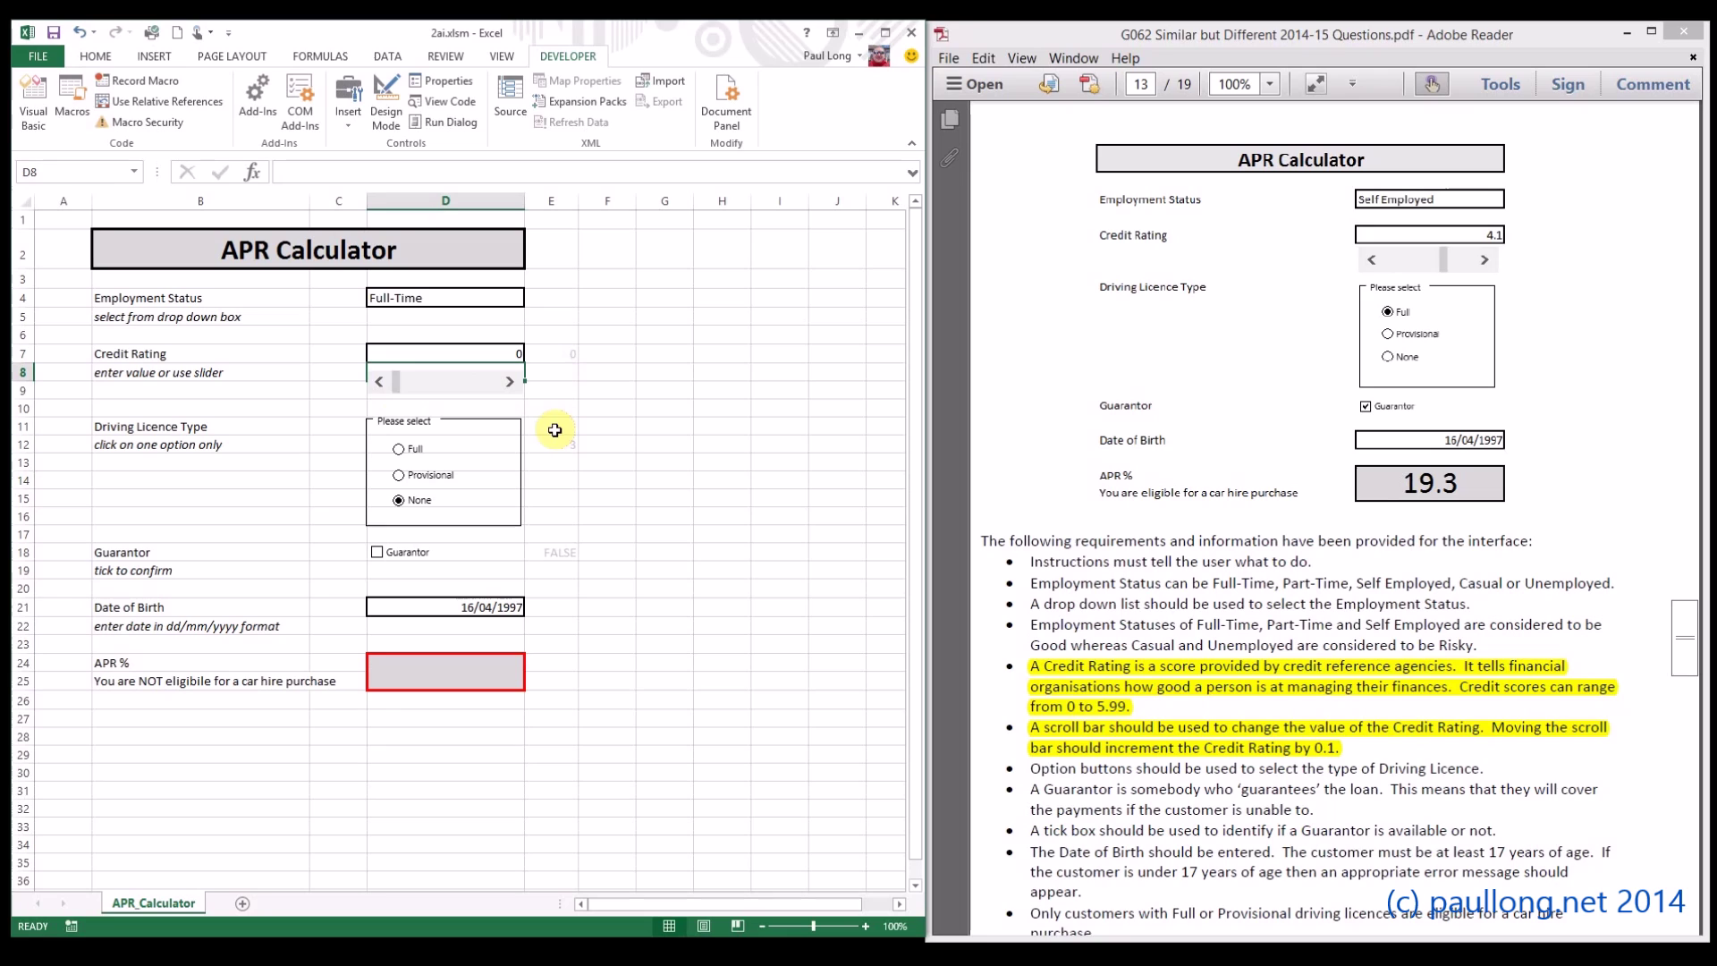
Try the slider again, leaving Credit Rating at 3, and switch to the Adobe Reader document
drag(396, 391, 495, 400)
click(671, 457)
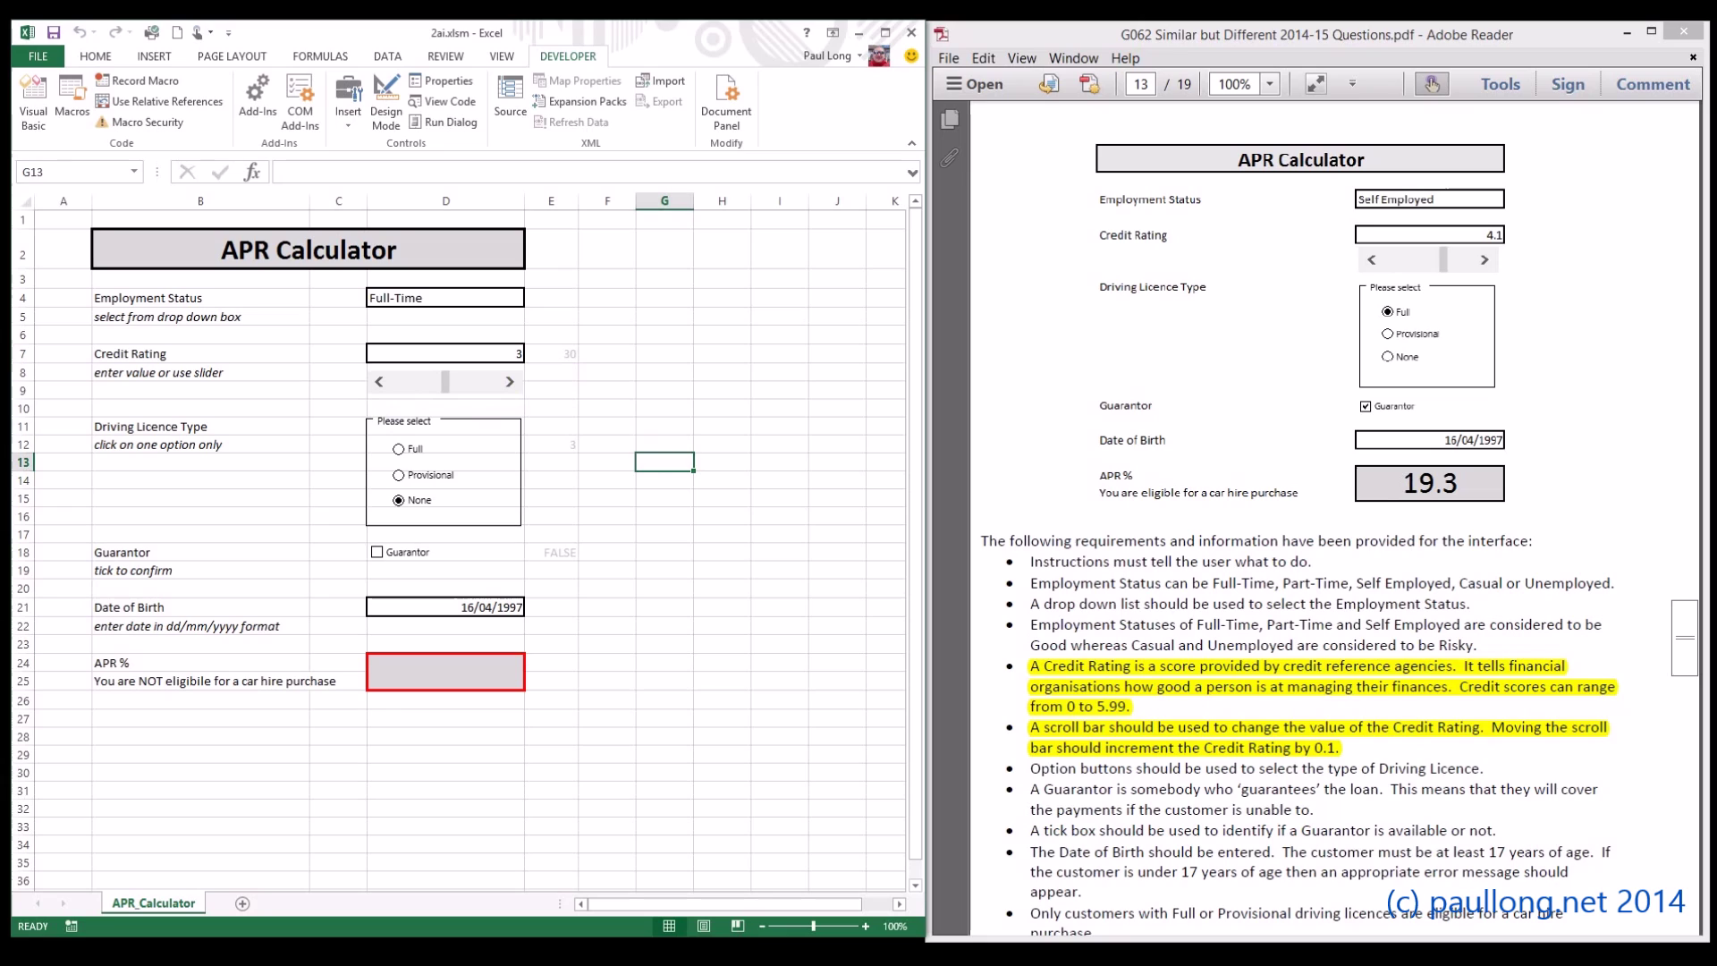
key(alt+Tab)
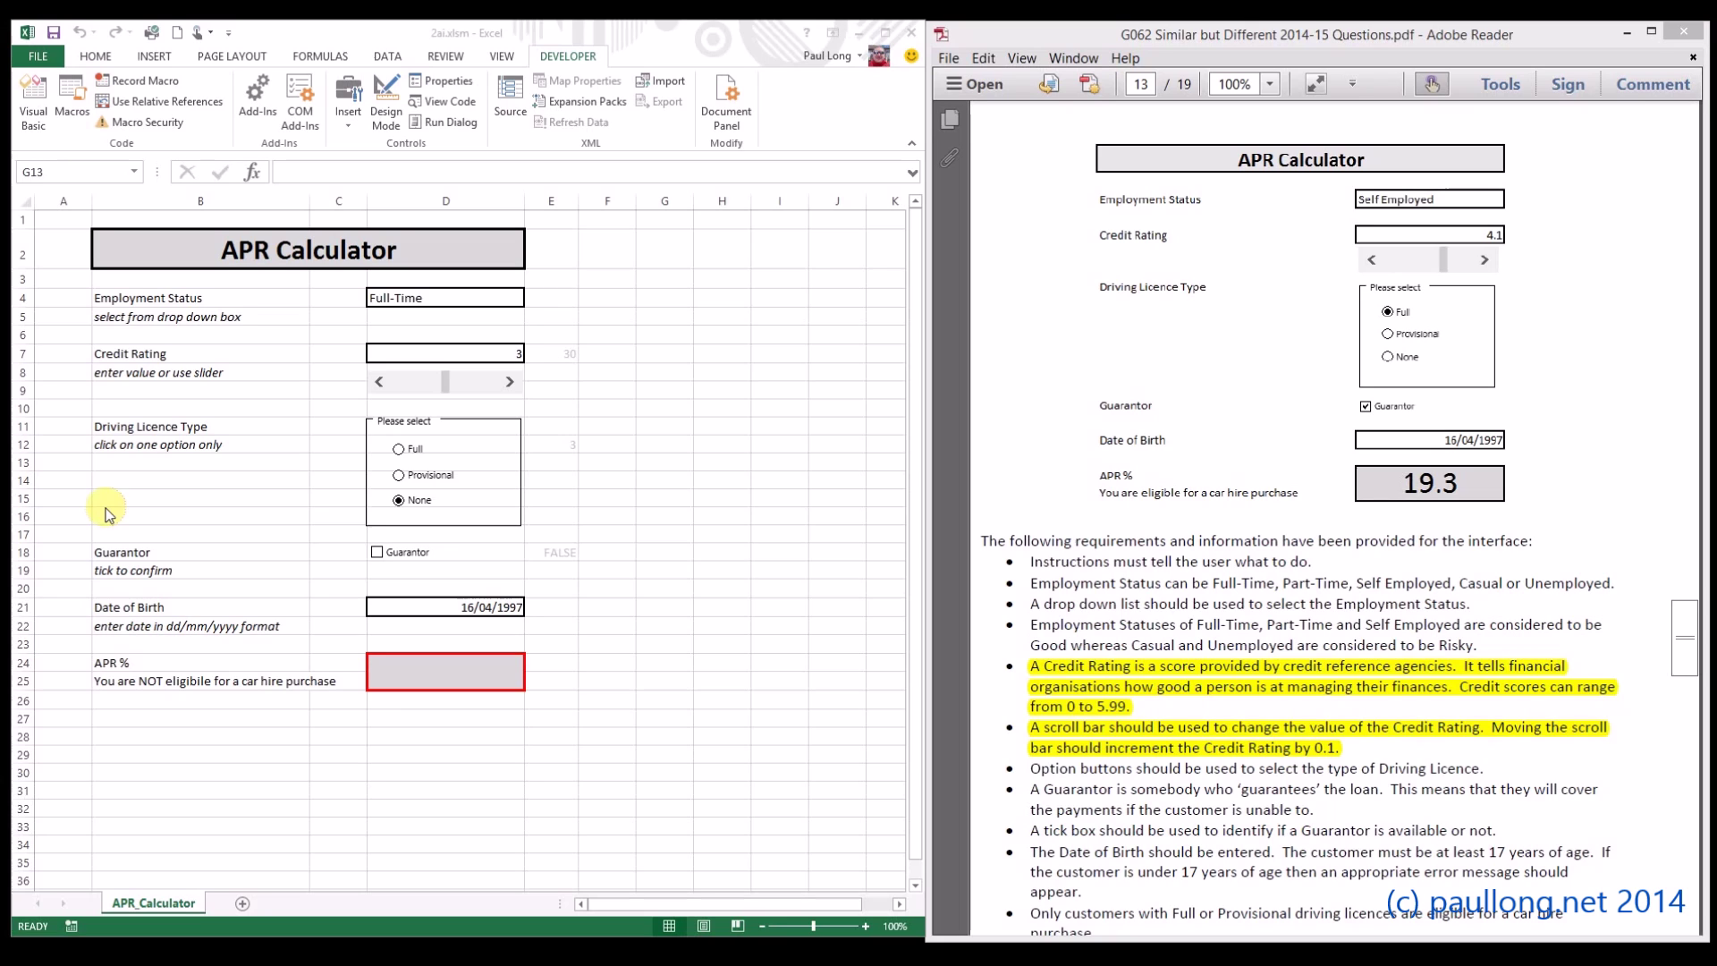
Name cells D4 and D21 (DateofBirth), then name the APR output cell D24 'APR' via the Name Box
click(431, 293)
click(431, 293)
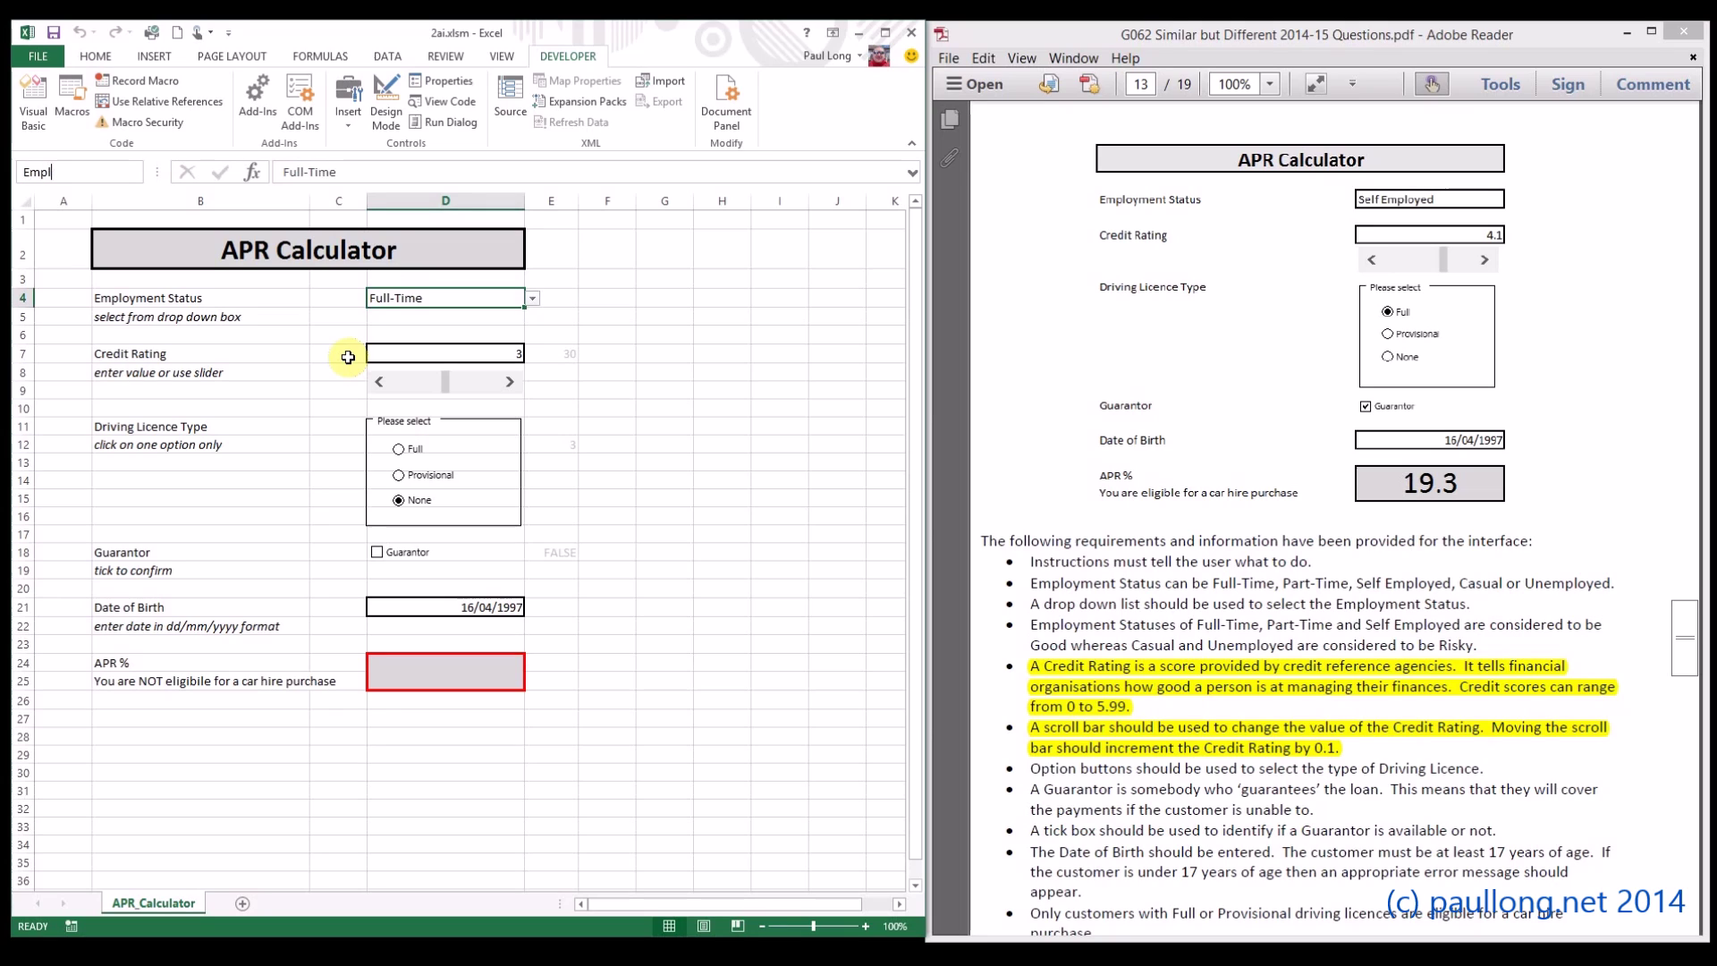
click(453, 599)
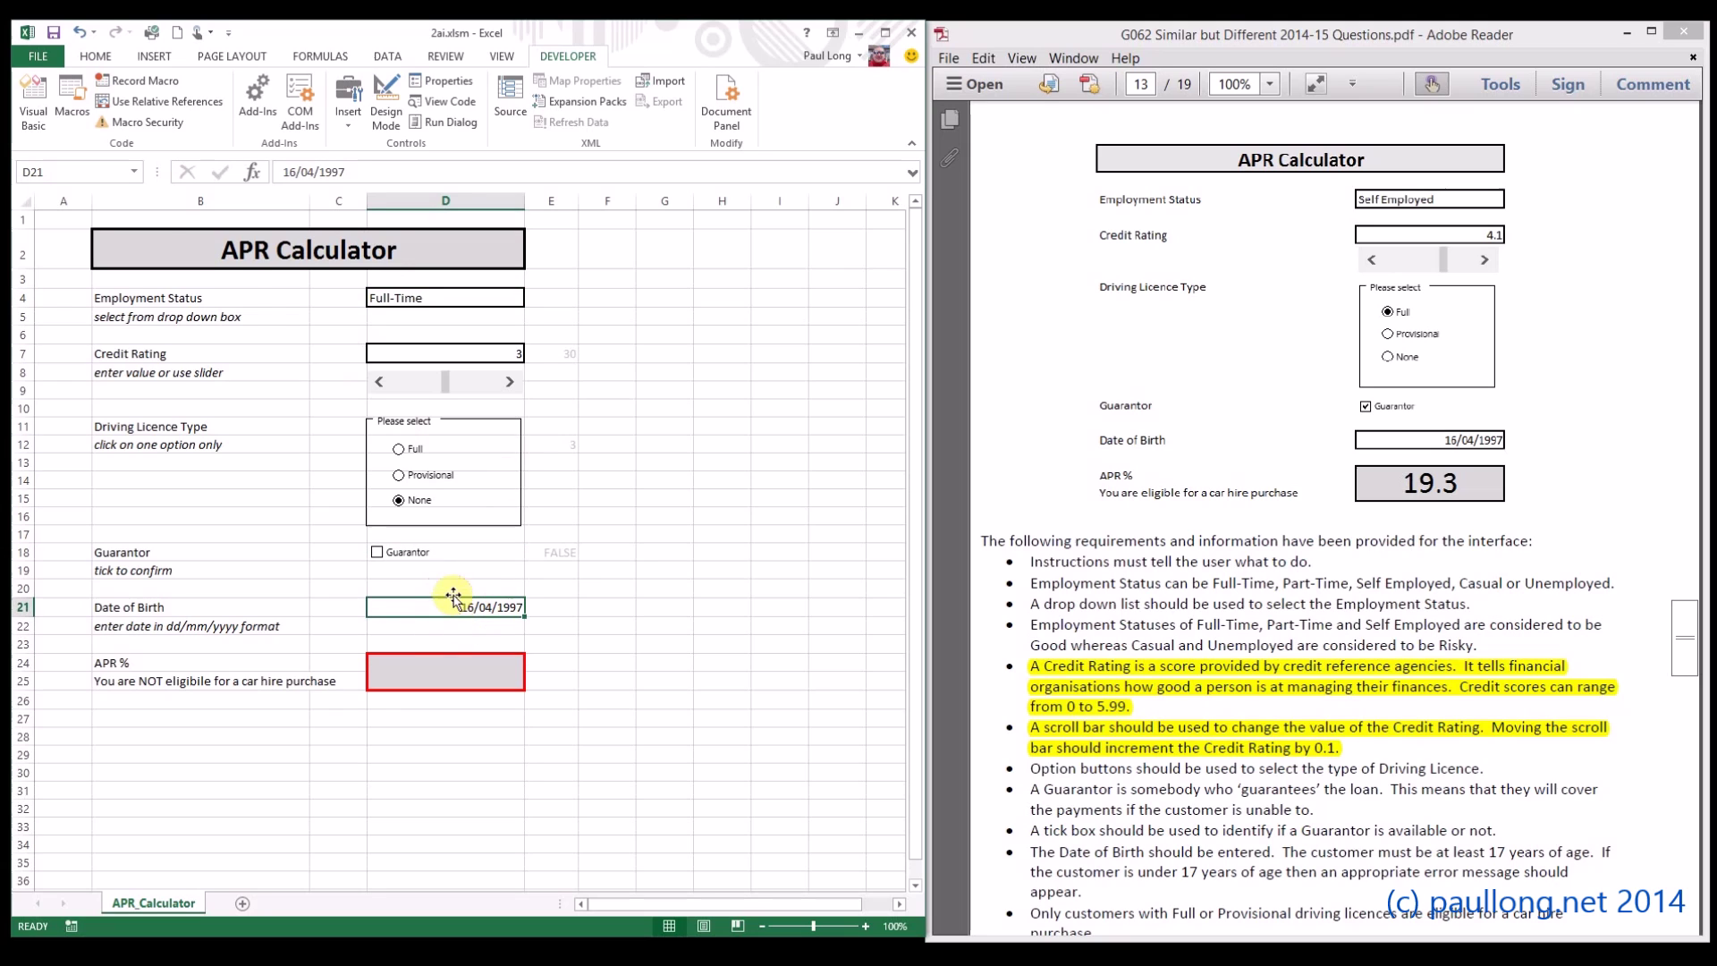
click(40, 172)
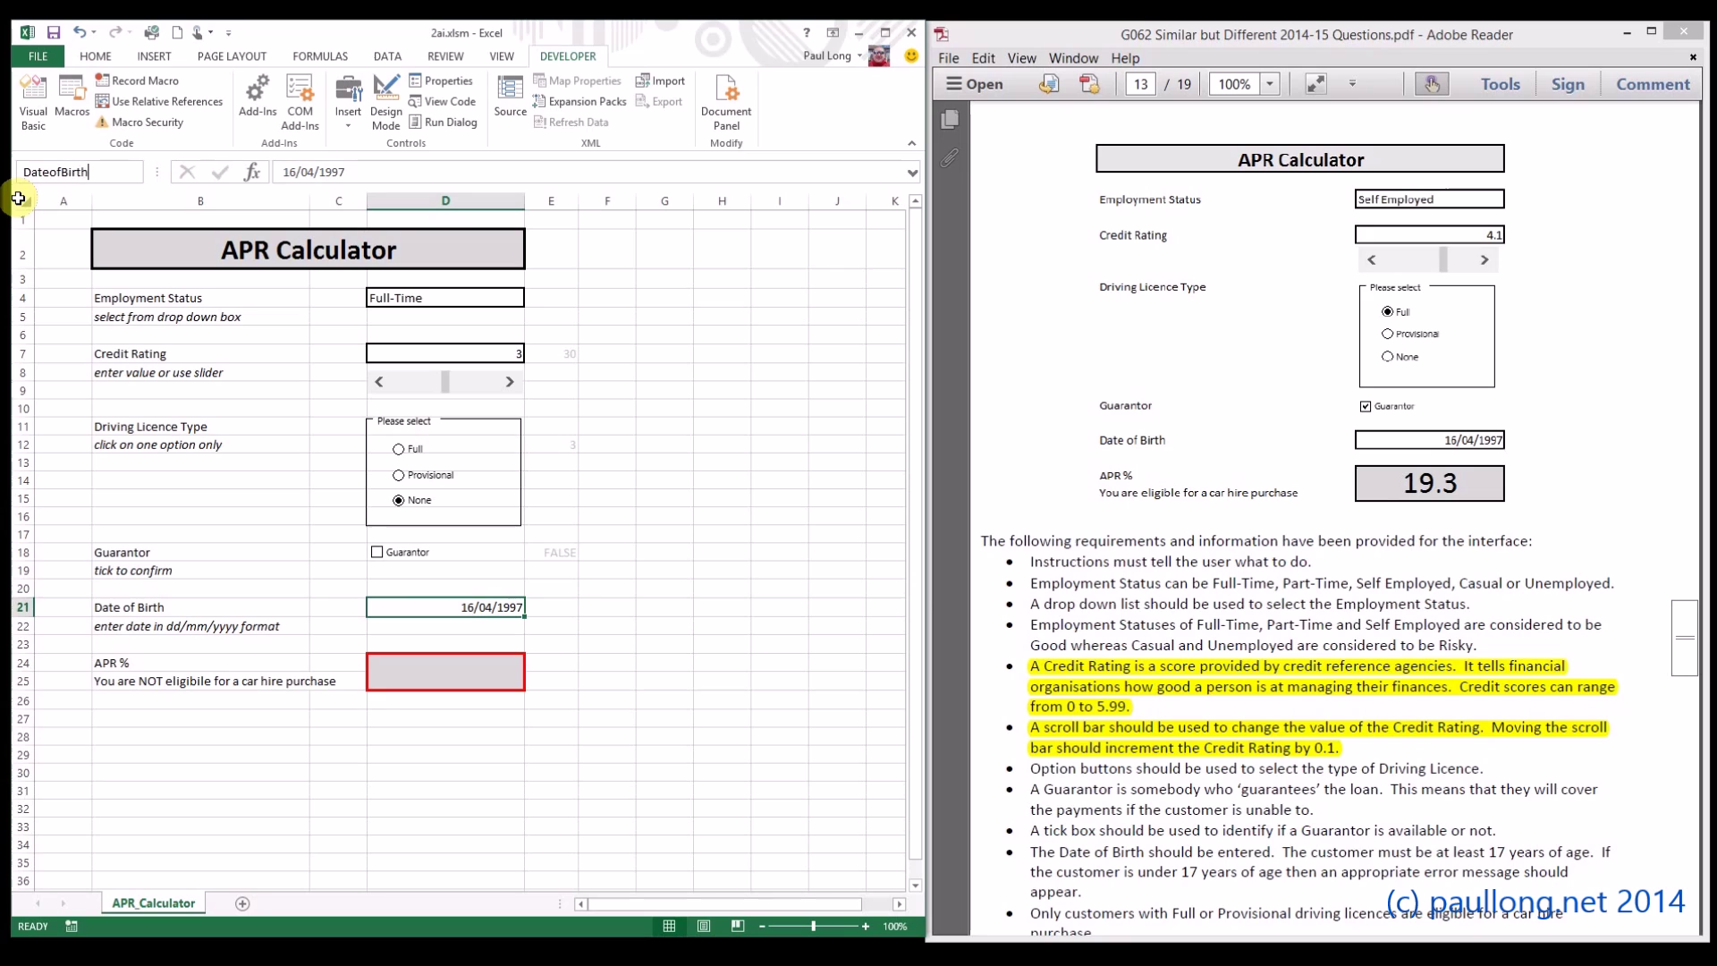
click(460, 671)
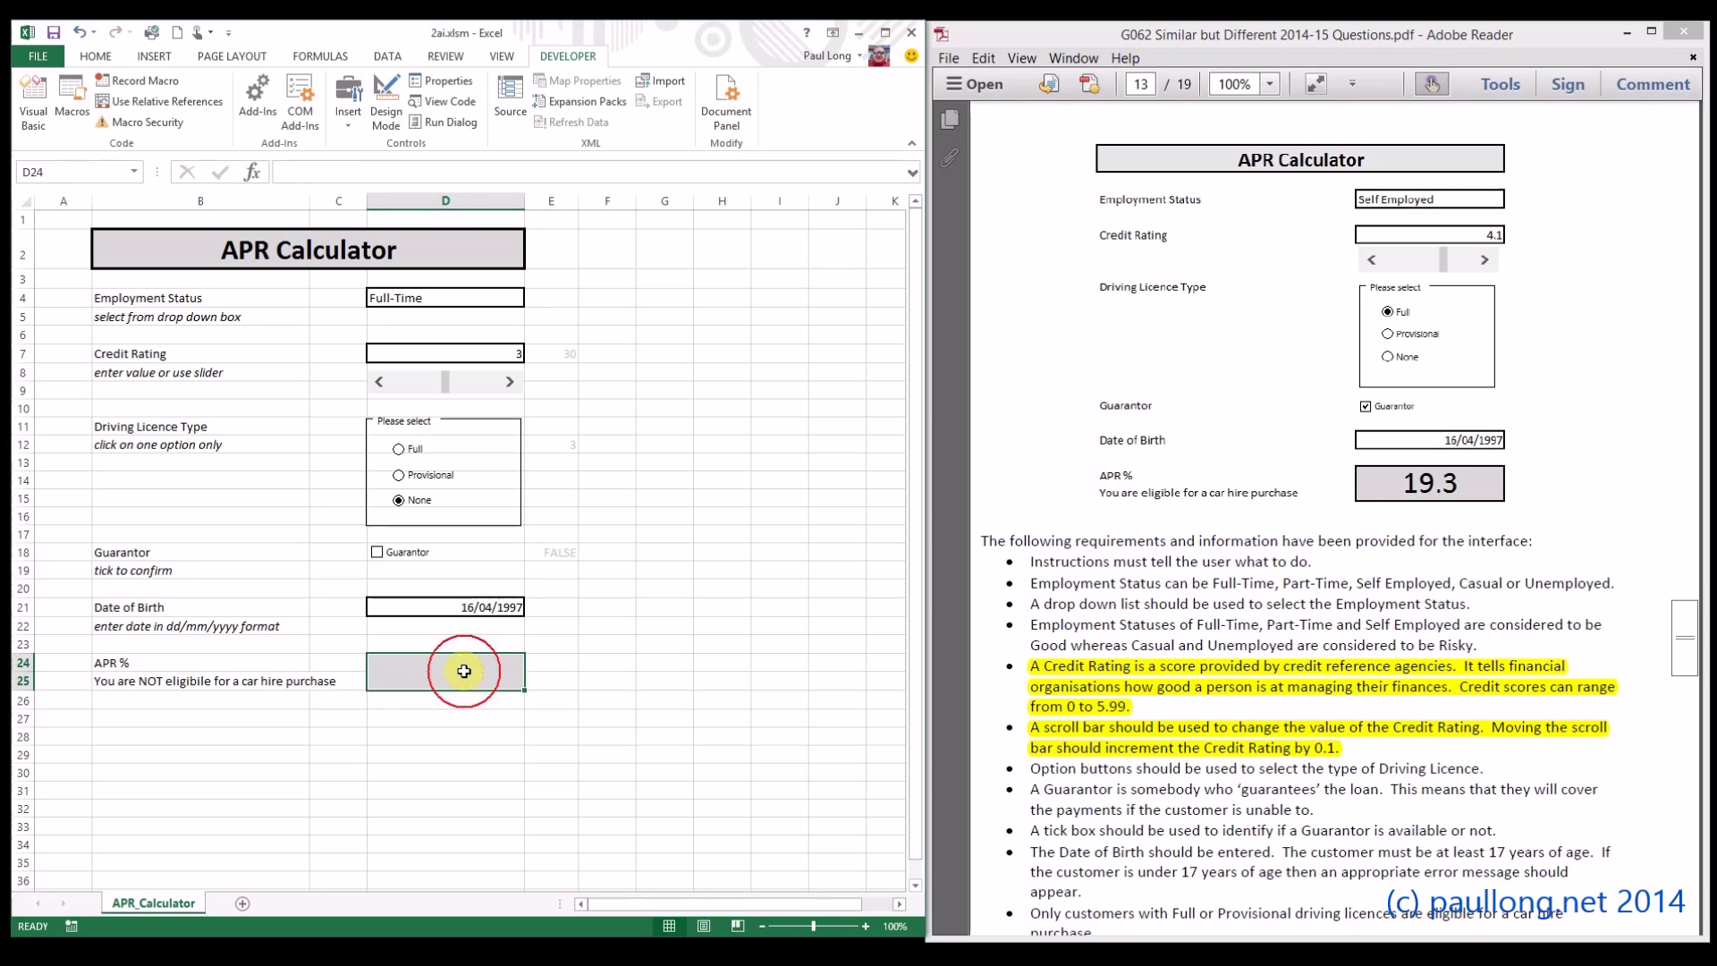
click(46, 168)
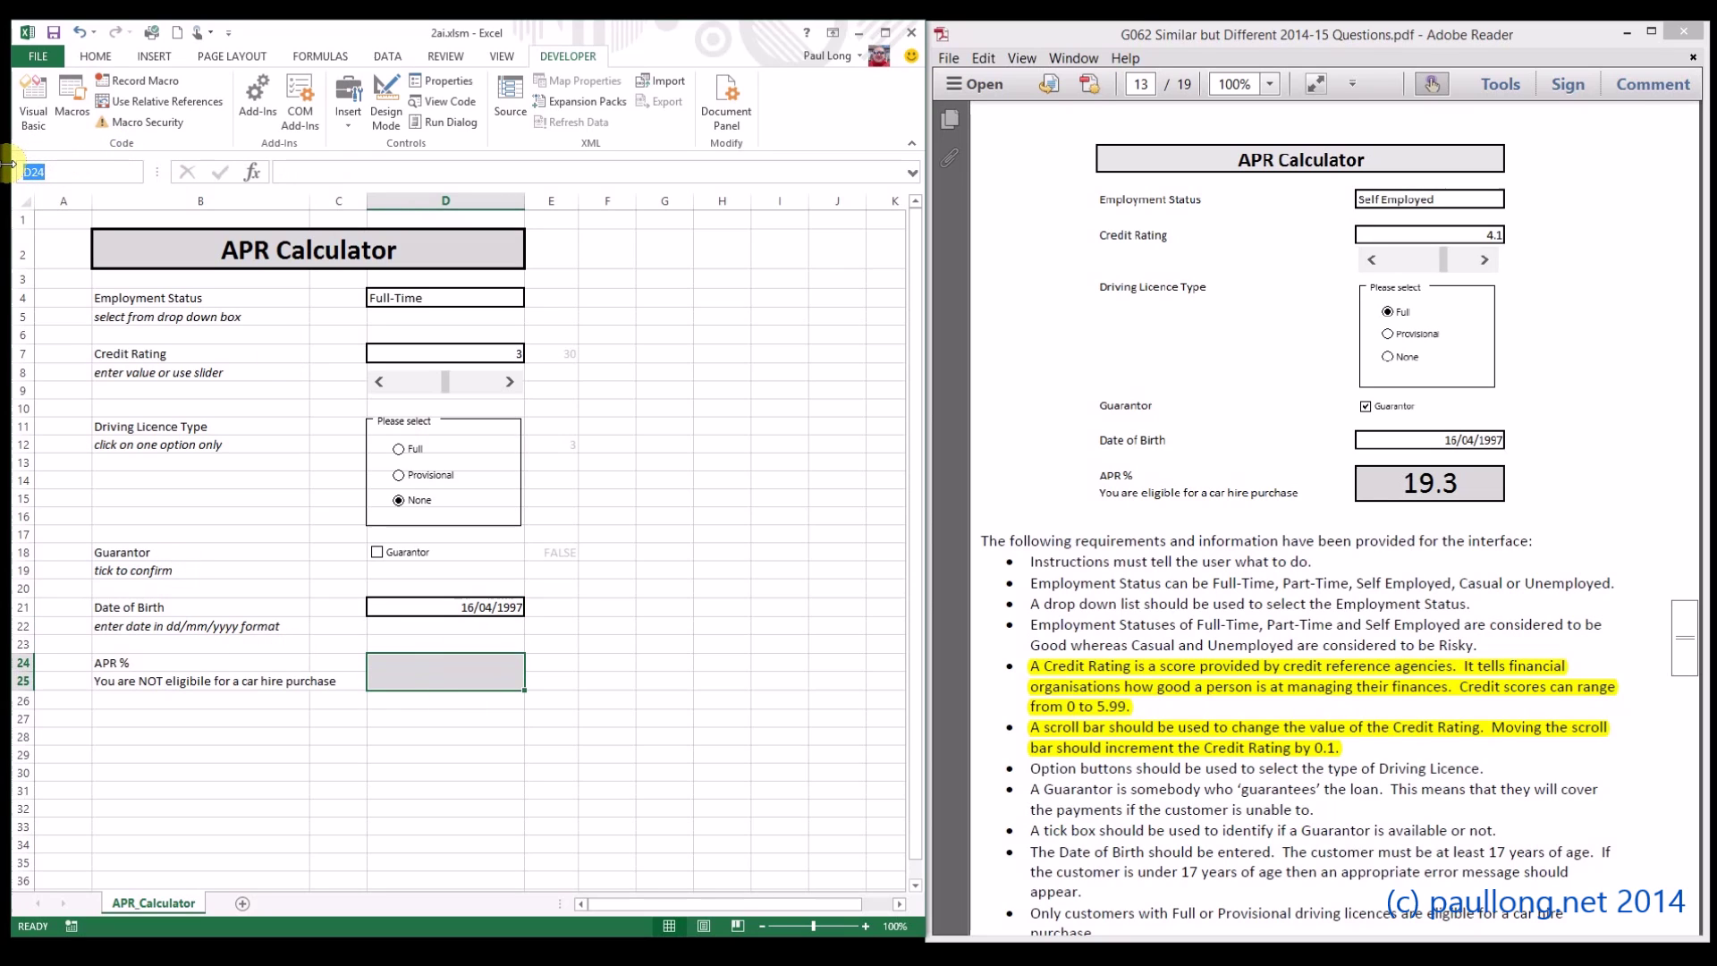
text(APR)
key(Return)
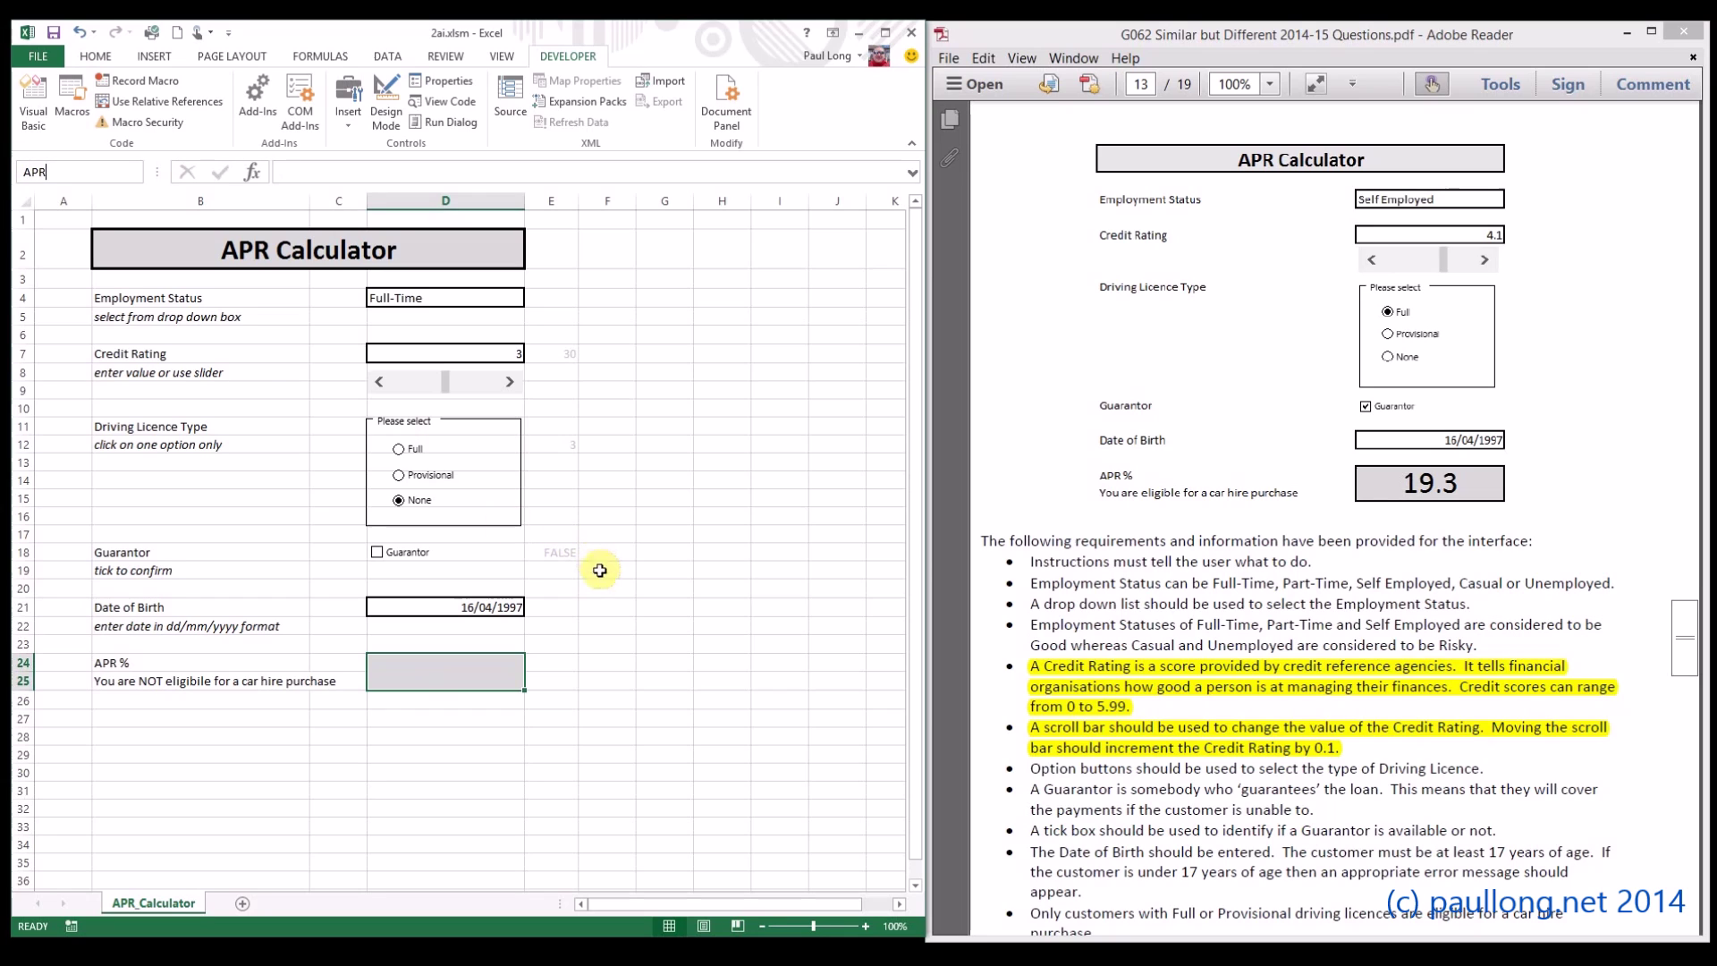
click(593, 586)
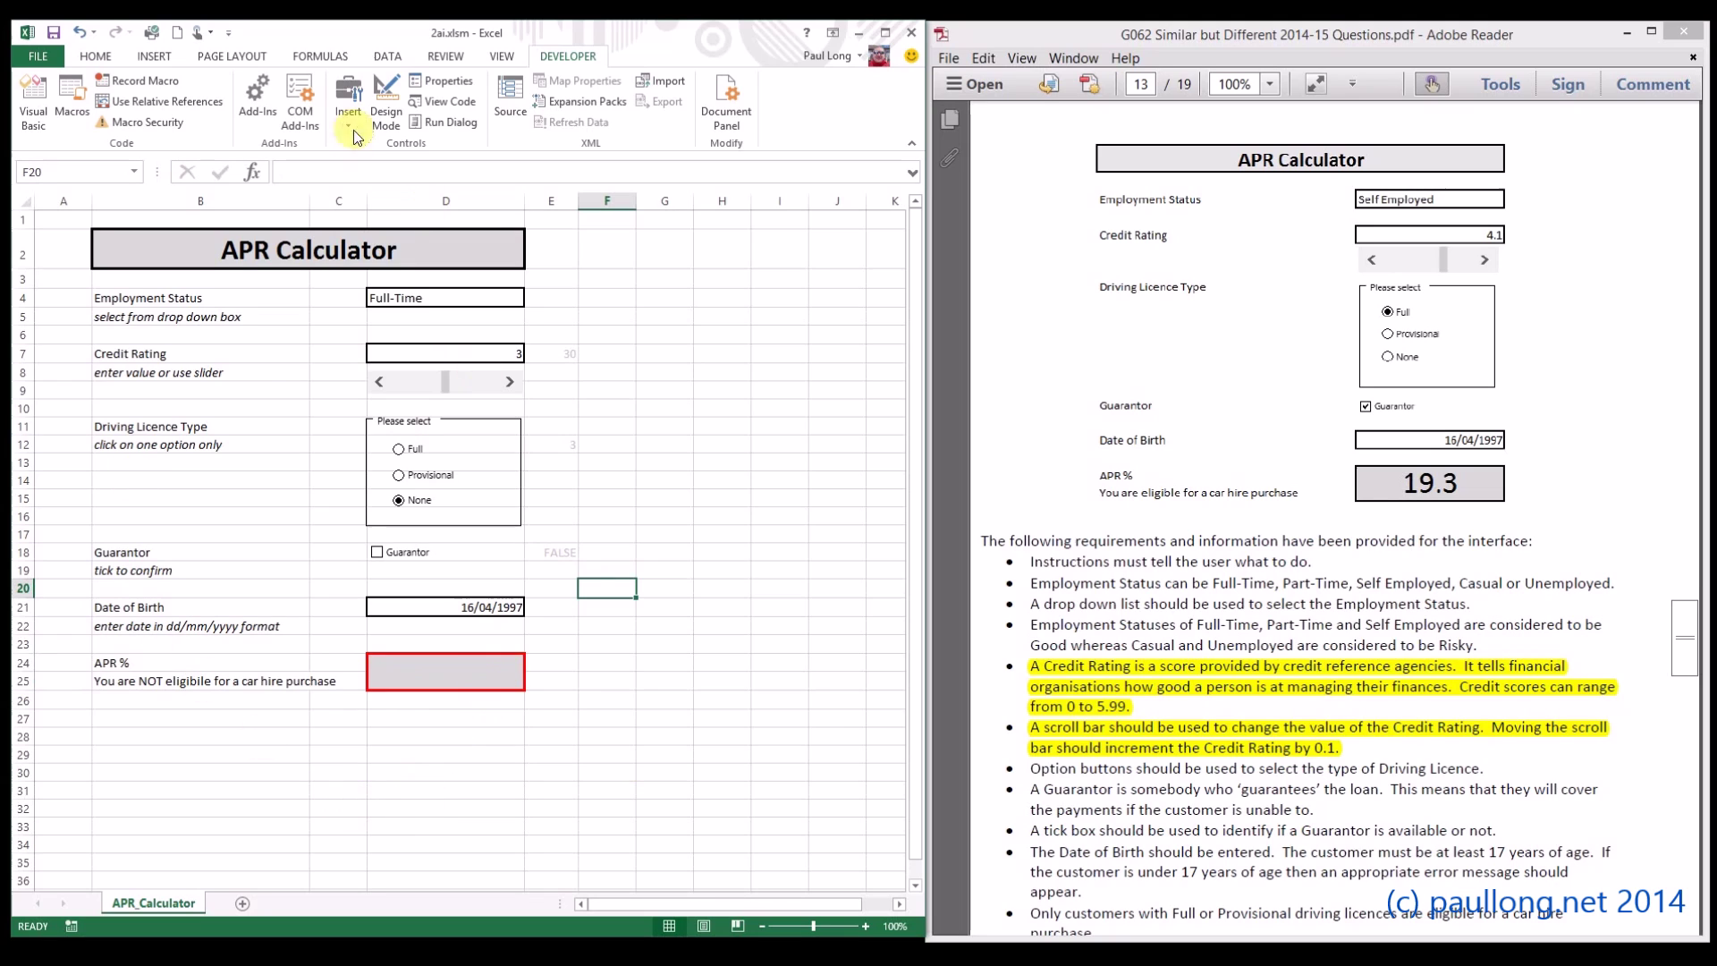
Turn off the row and column headings and the gridlines in View settings
key(alt+Tab)
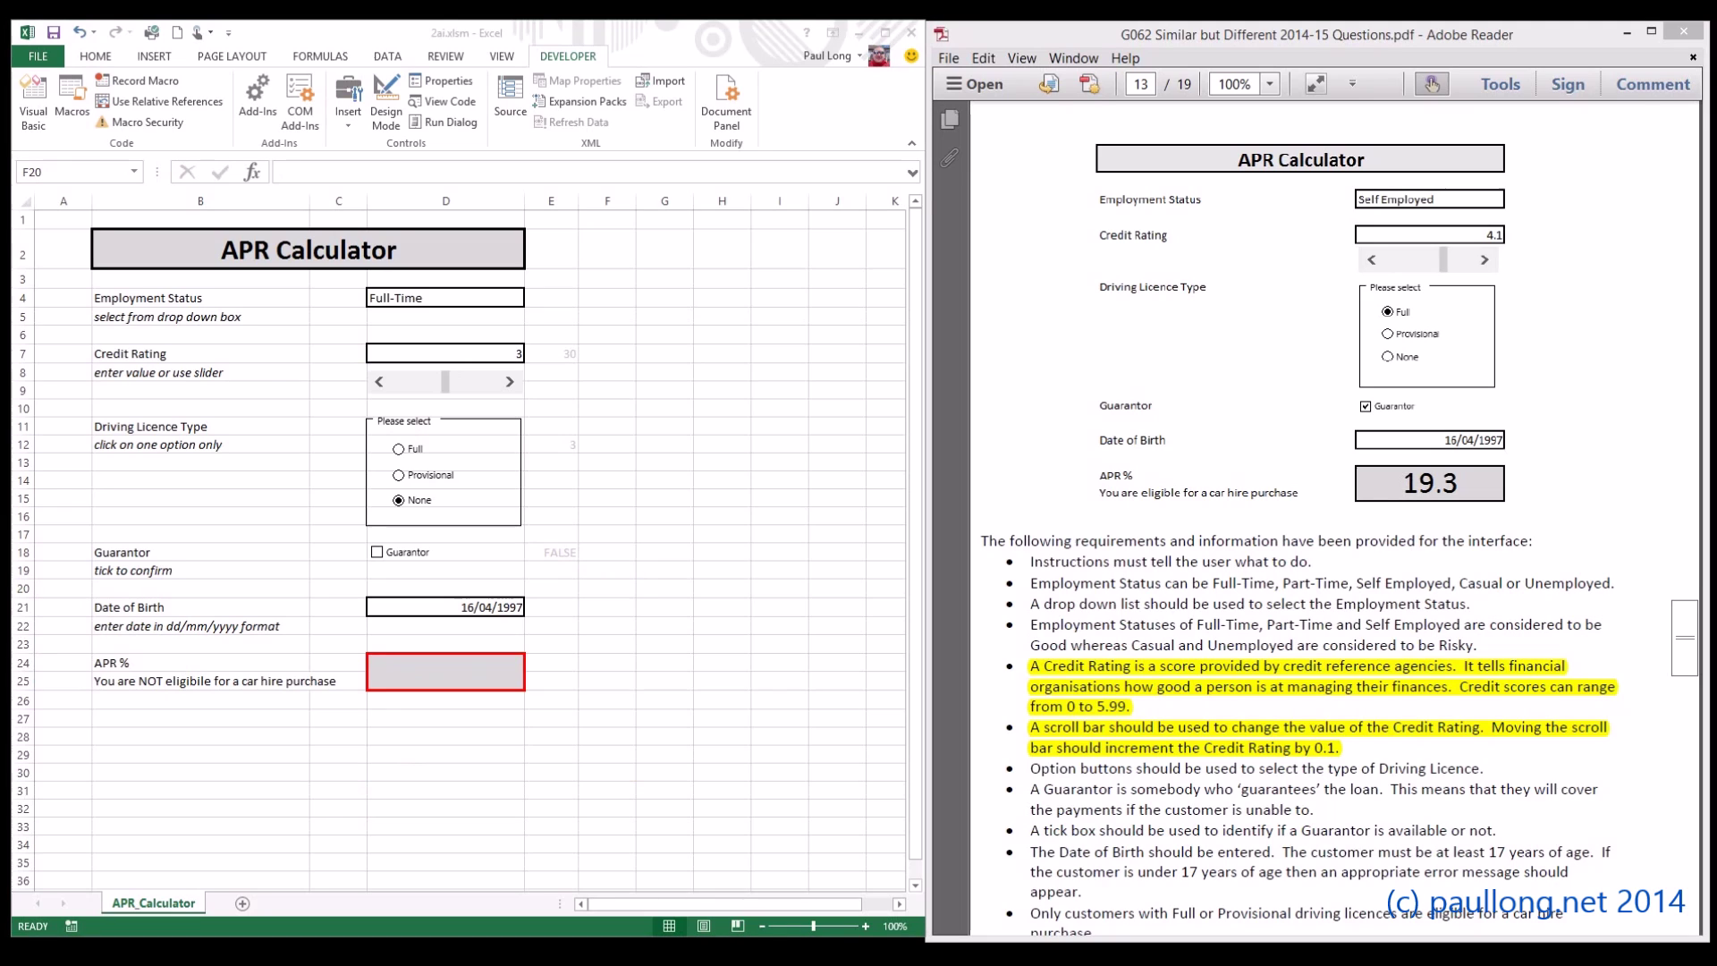
click(504, 56)
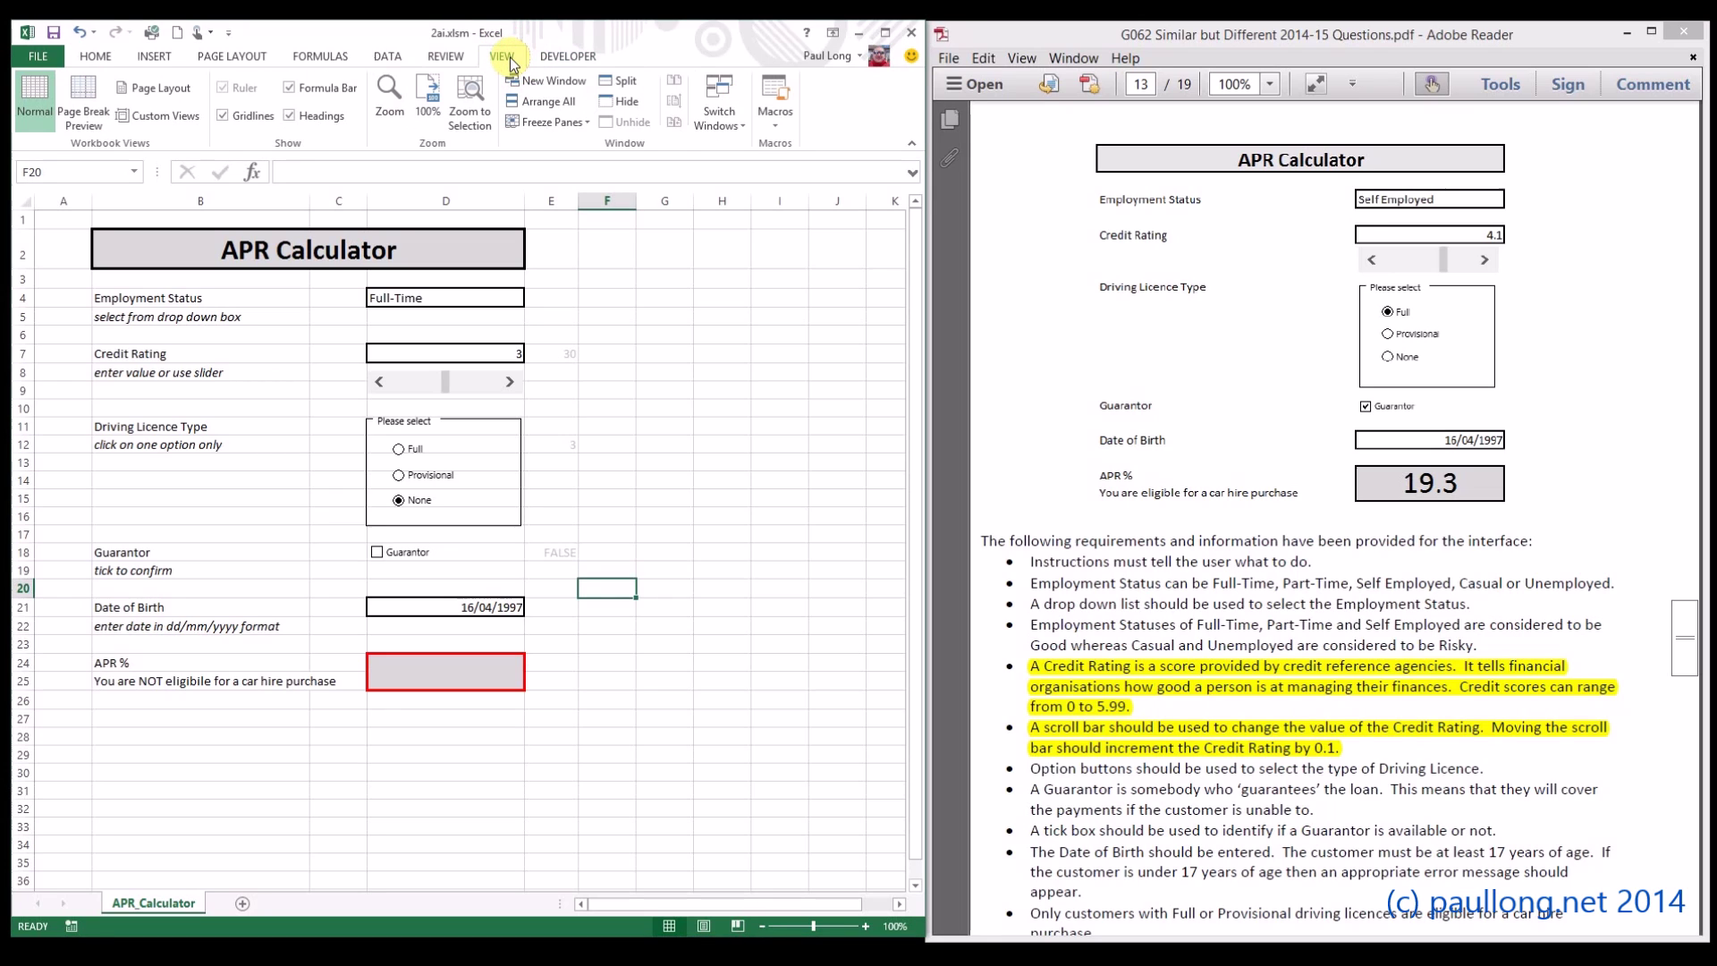
click(290, 117)
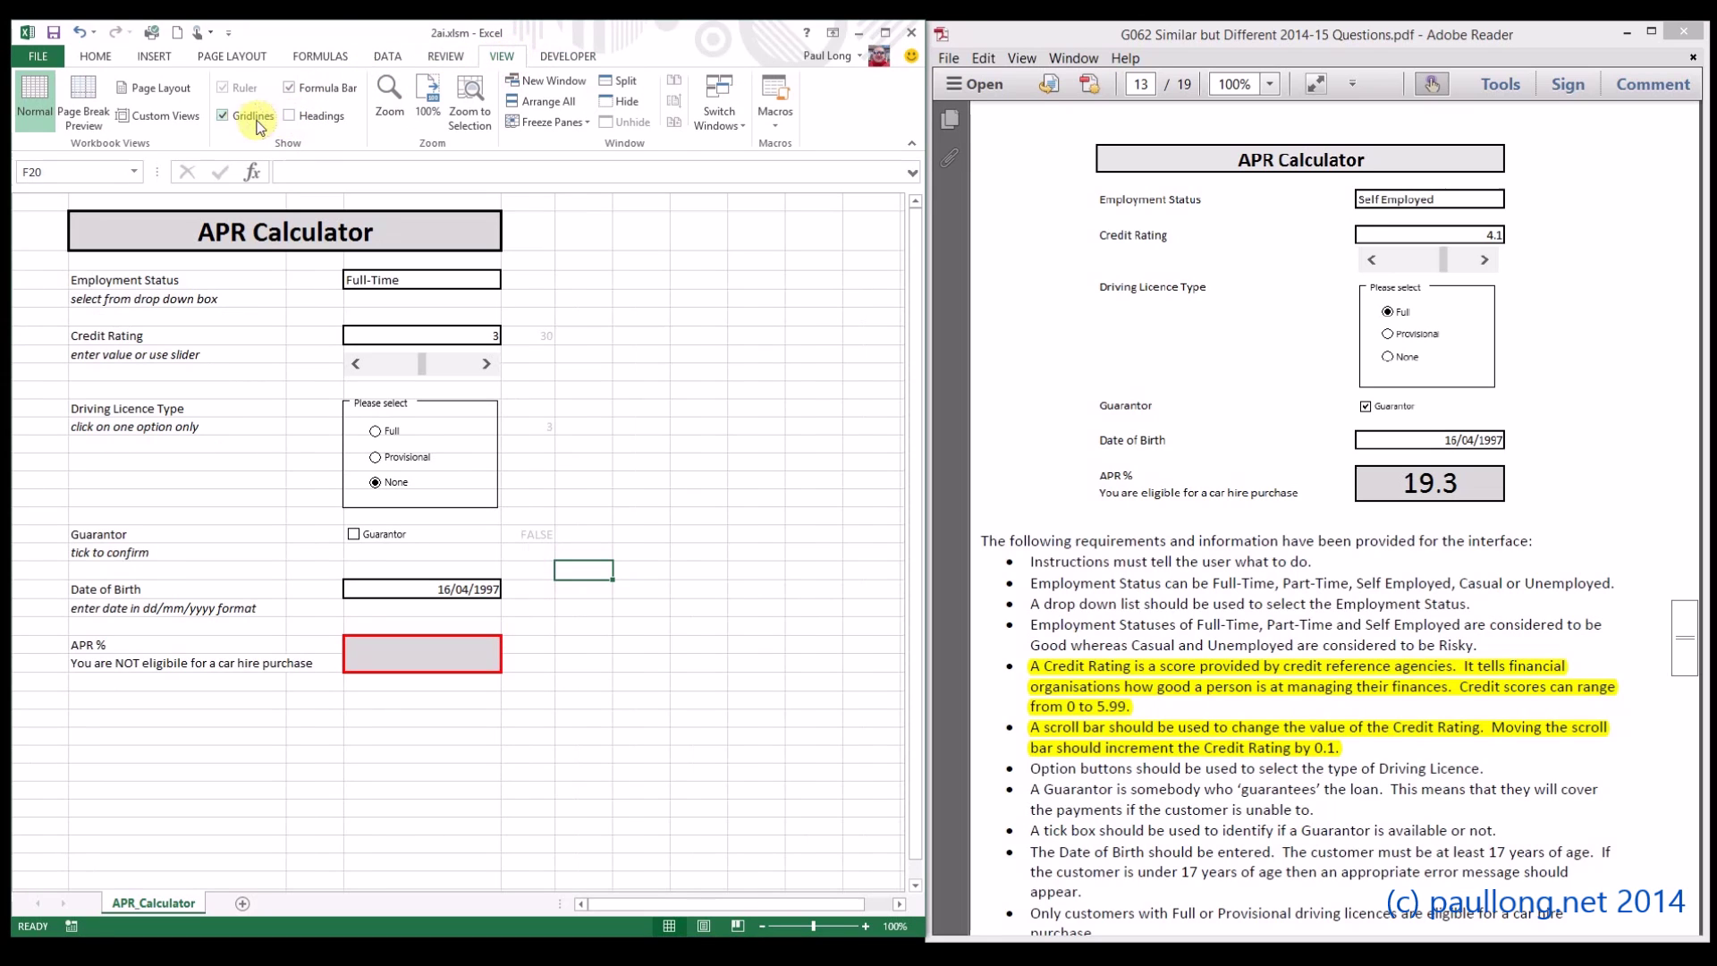
click(242, 120)
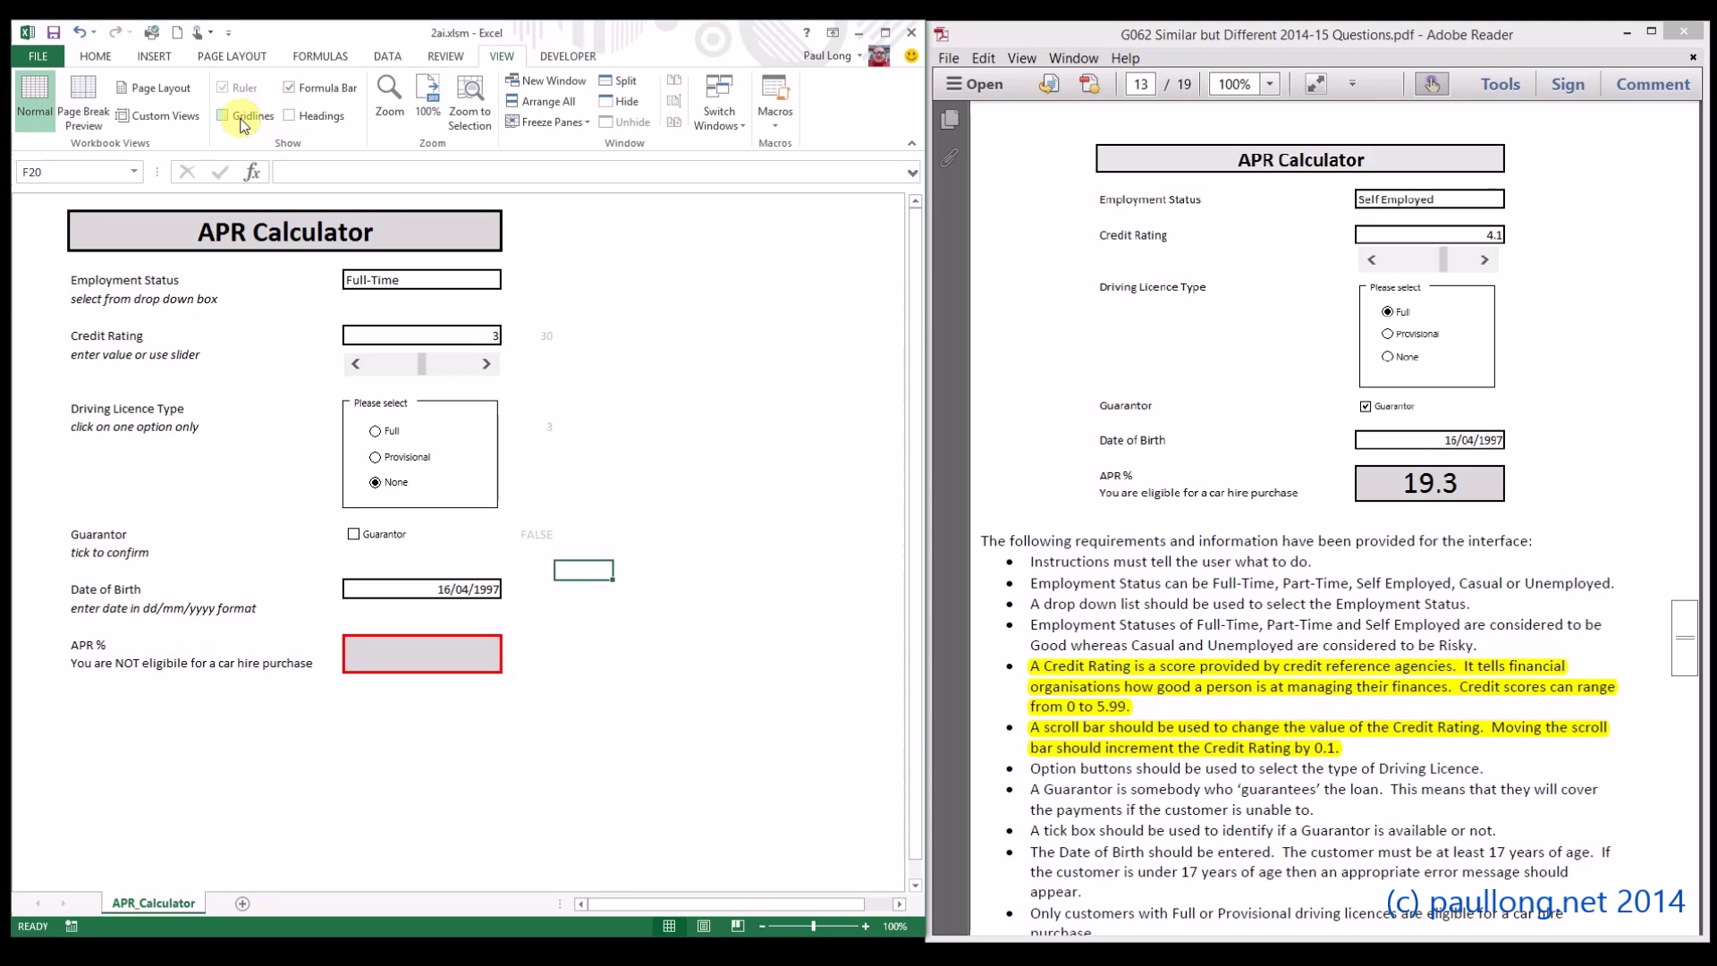
Select the calculator from the title to the APR box to review it, then deselect
click(610, 748)
drag(99, 228, 460, 663)
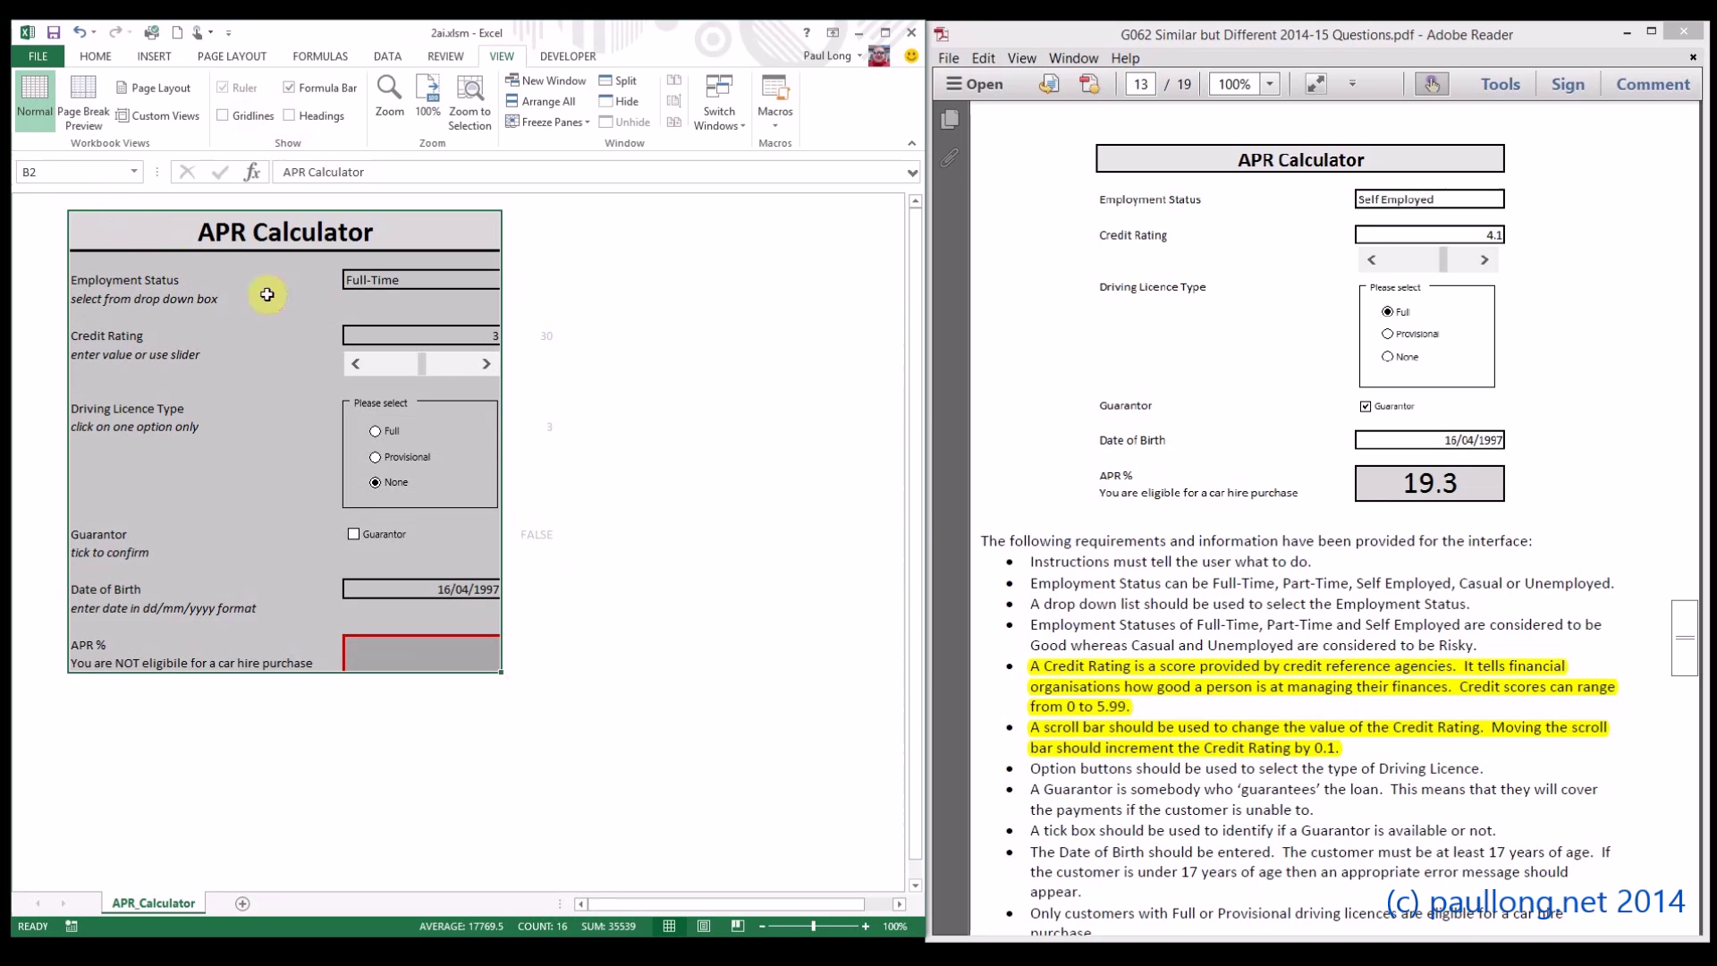
click(641, 552)
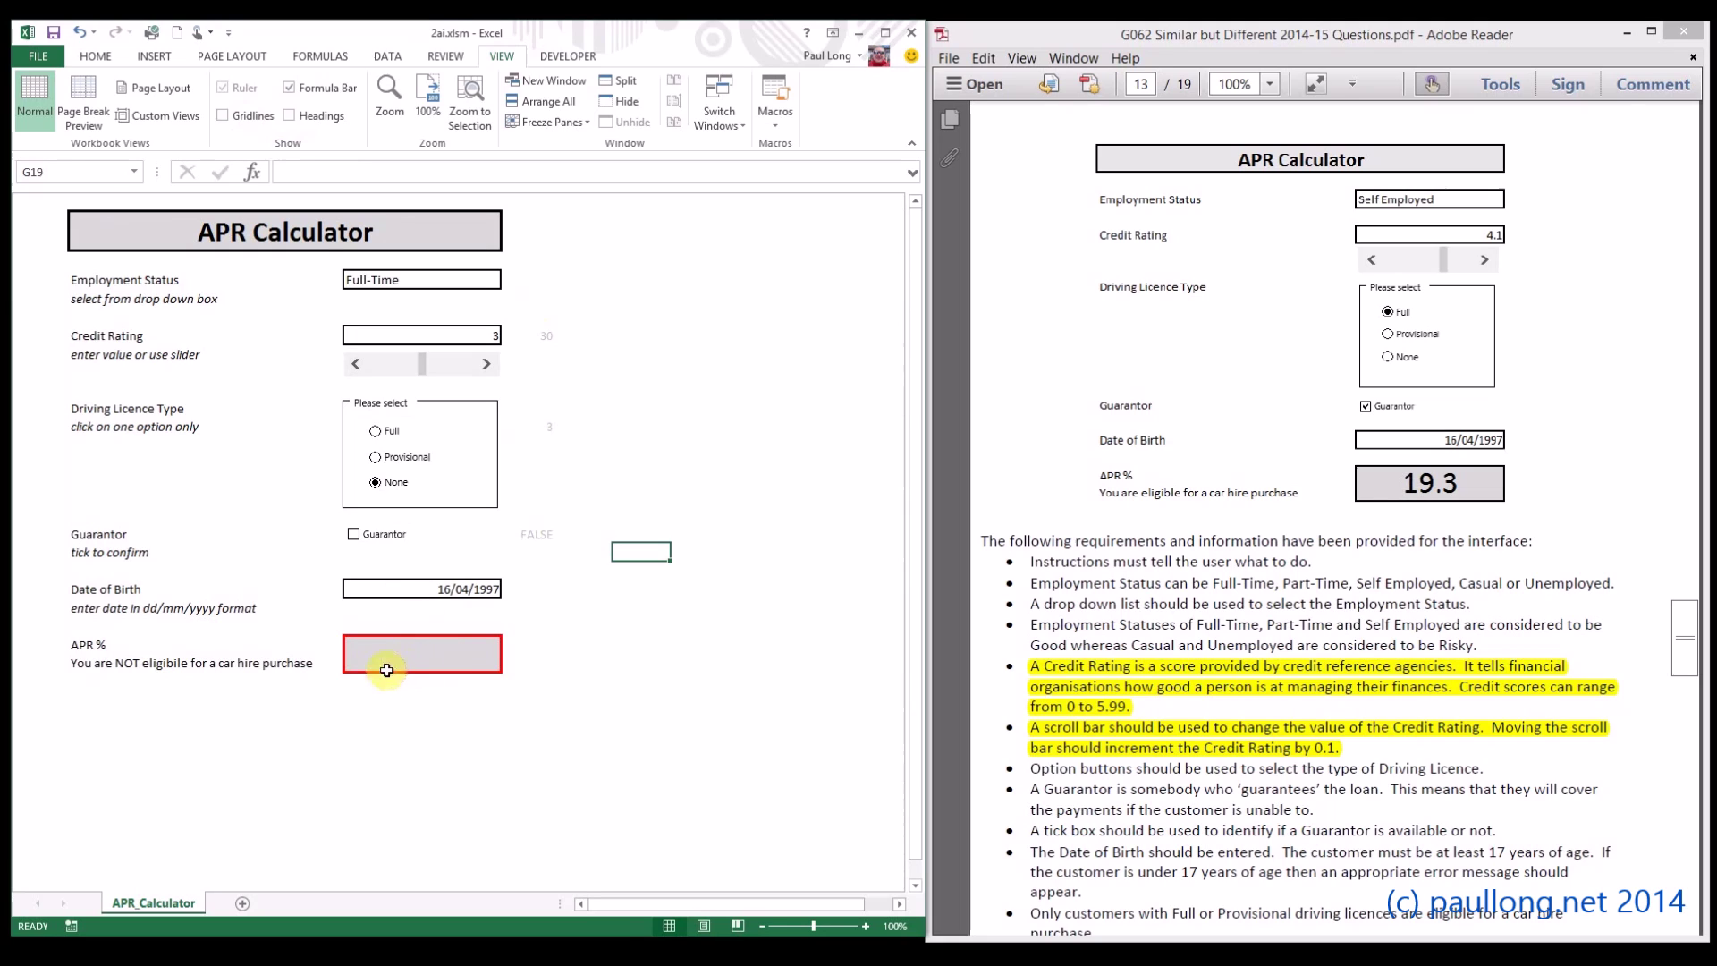
Enter 0 in the APR % box D24
click(411, 653)
text(0)
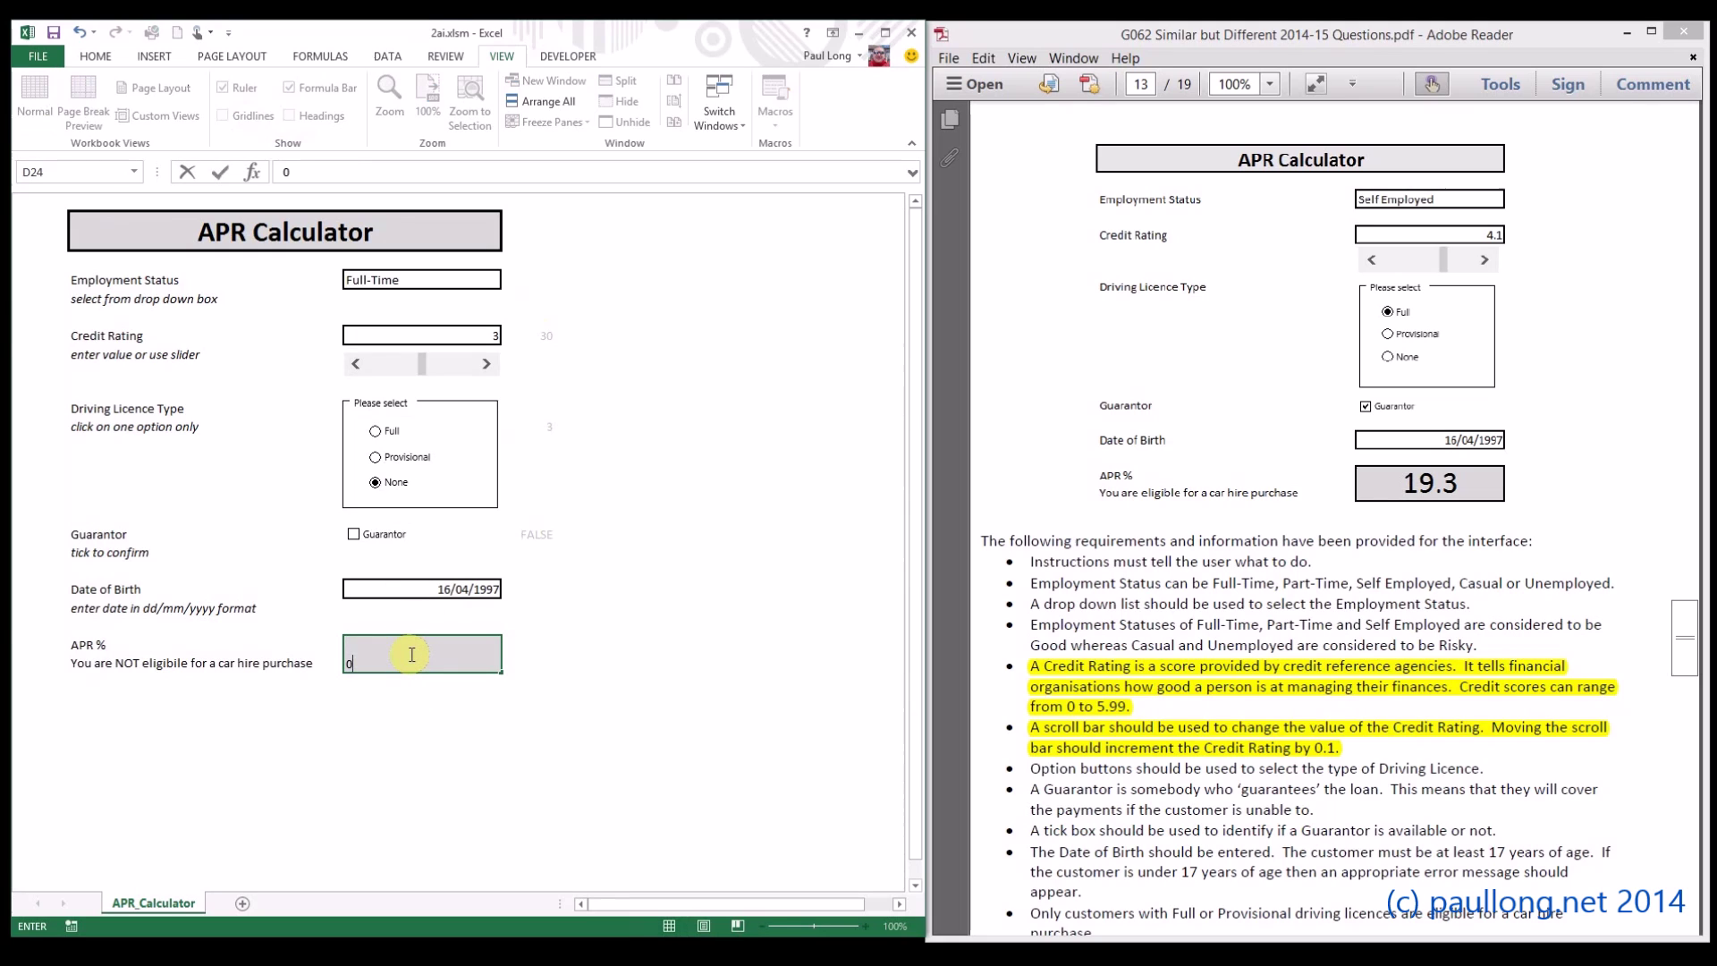
click(429, 755)
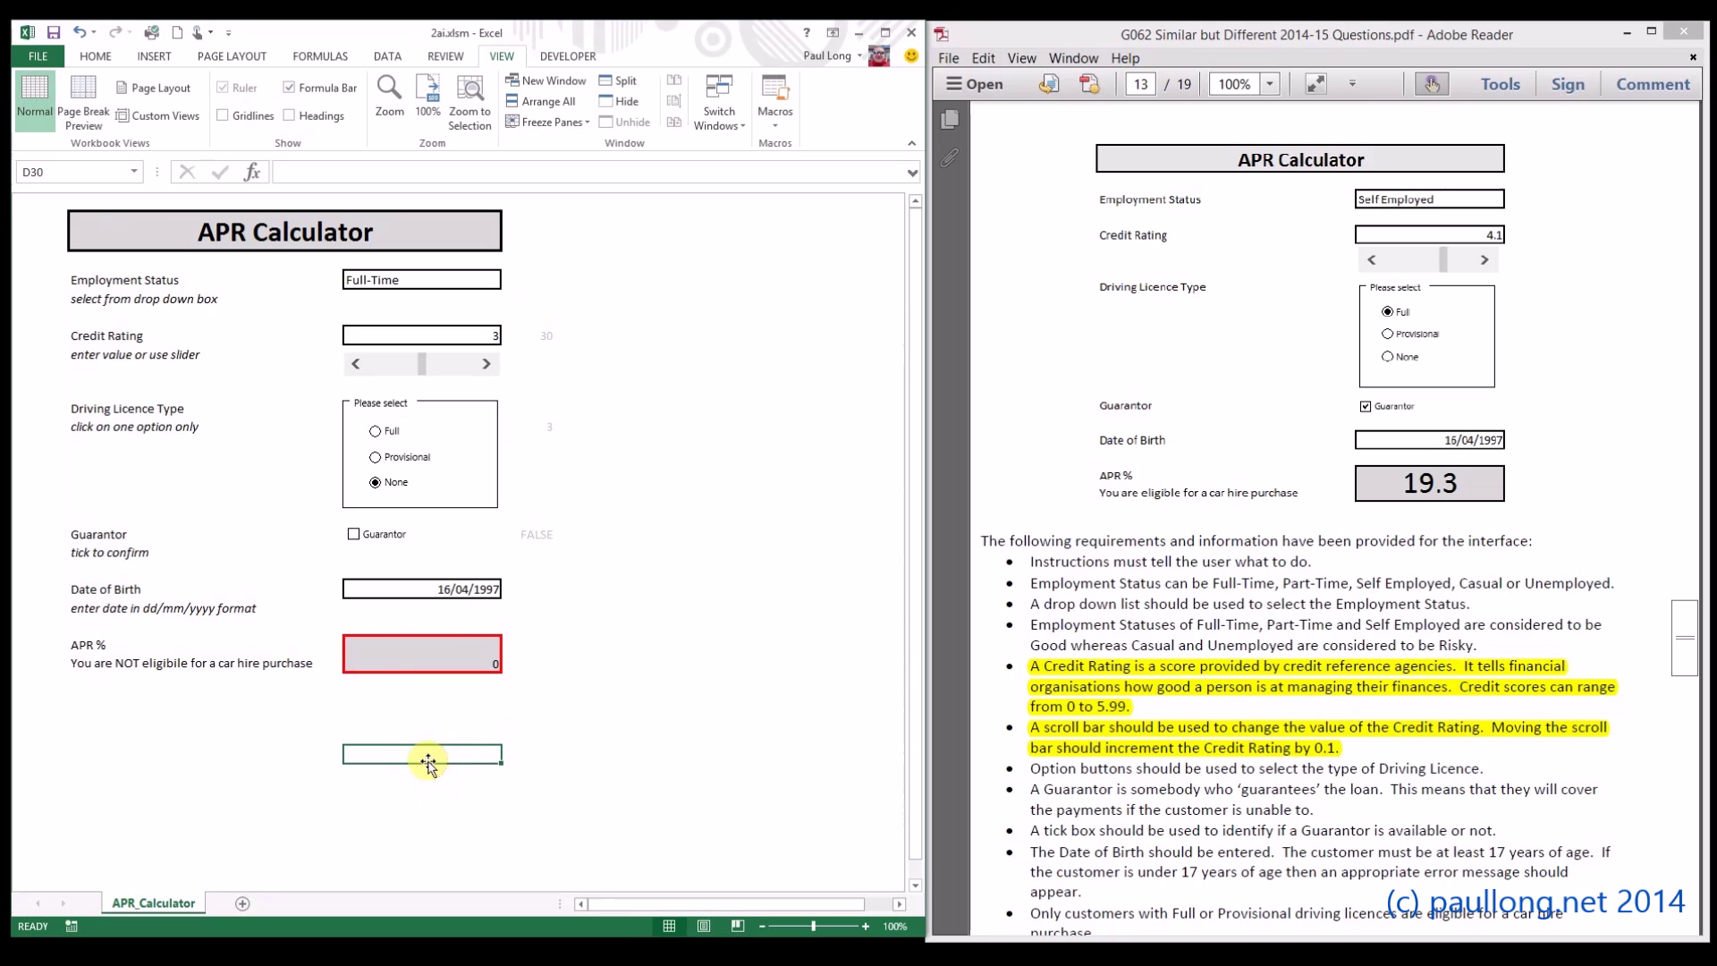
Centre the APR value and set its font size to 28
click(416, 651)
click(94, 56)
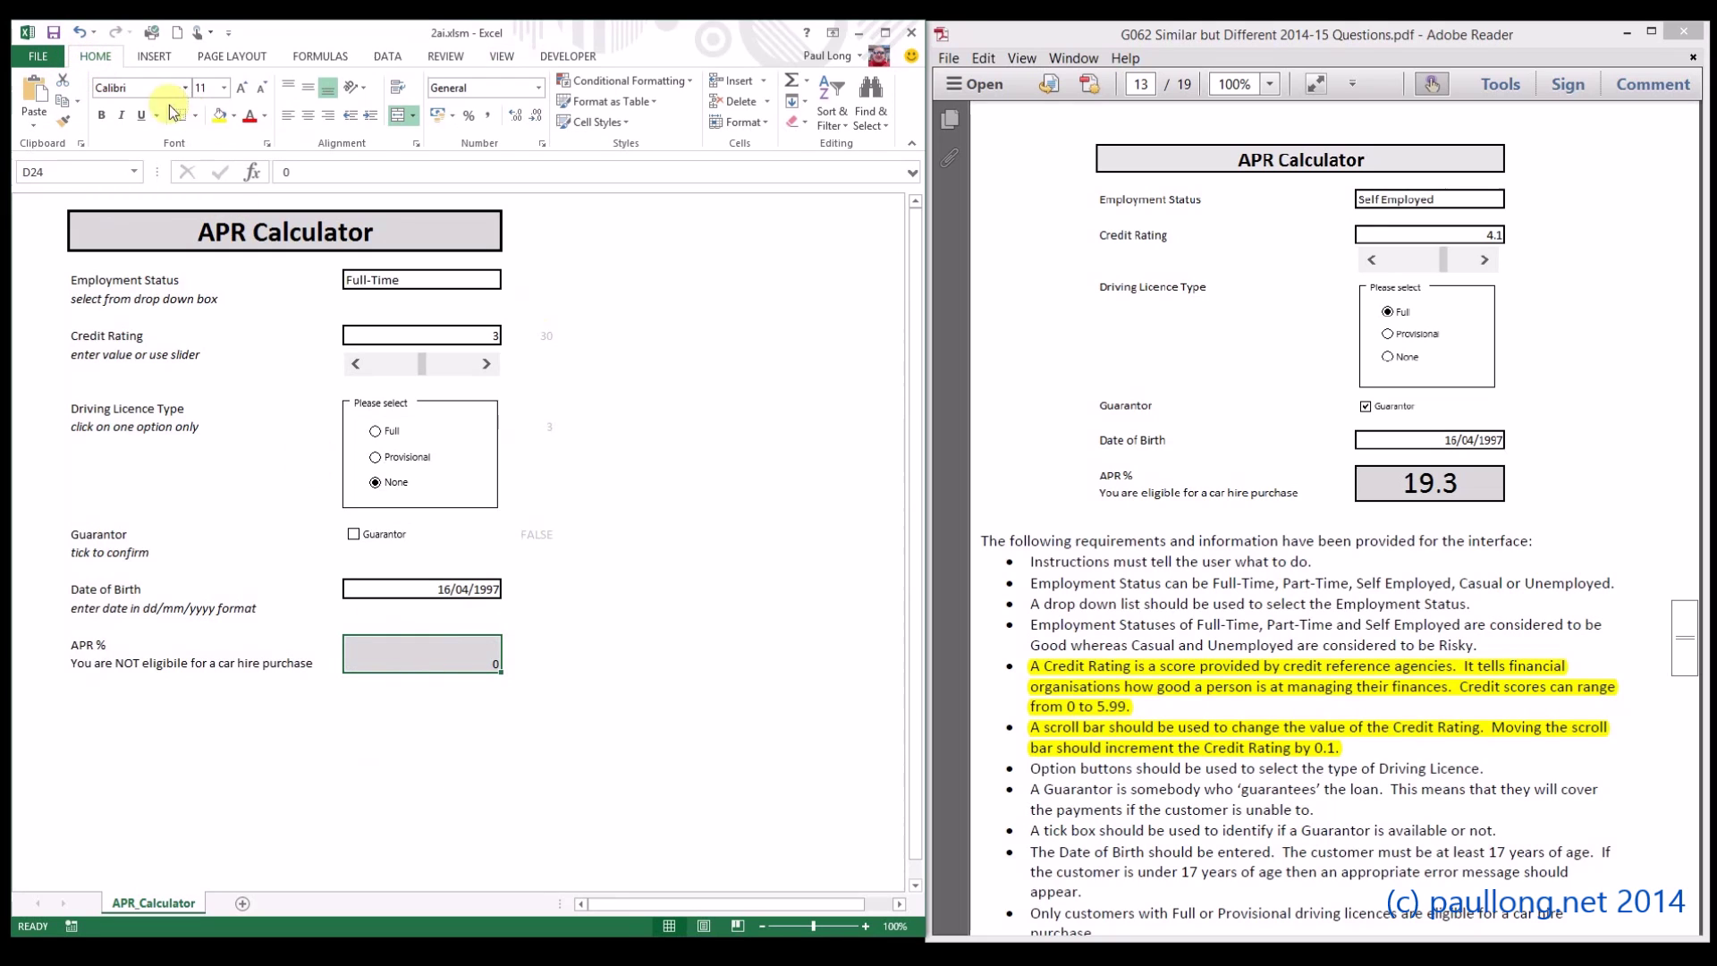
click(308, 115)
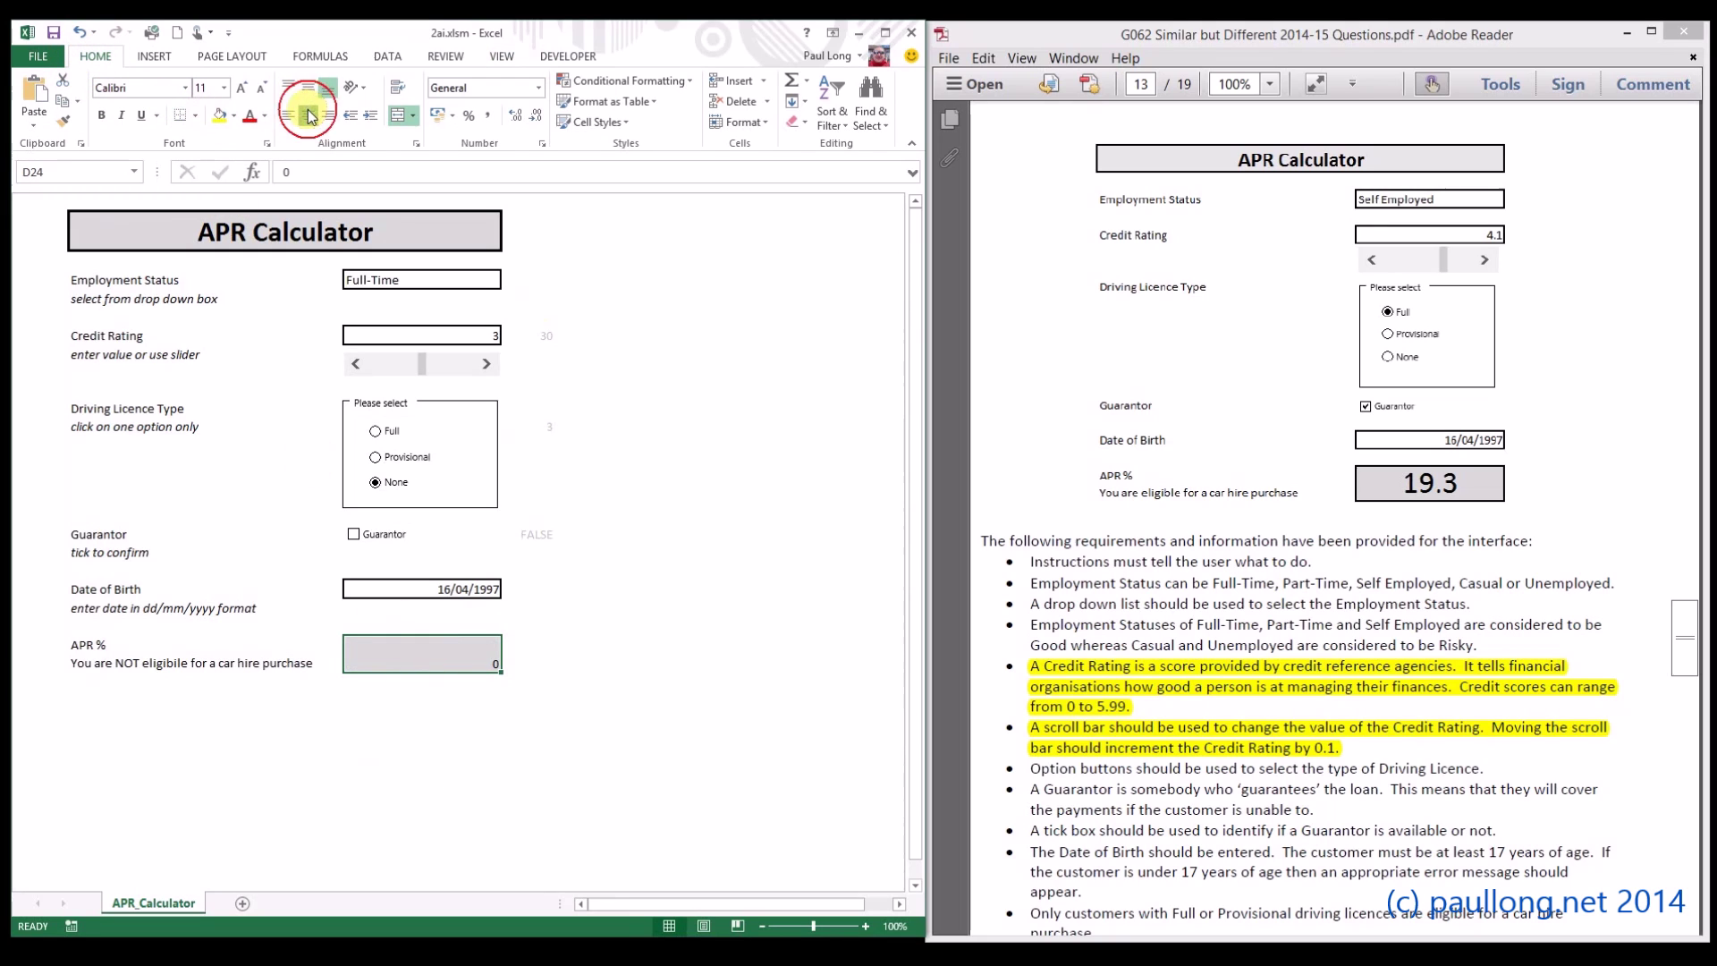
click(223, 87)
key(Escape)
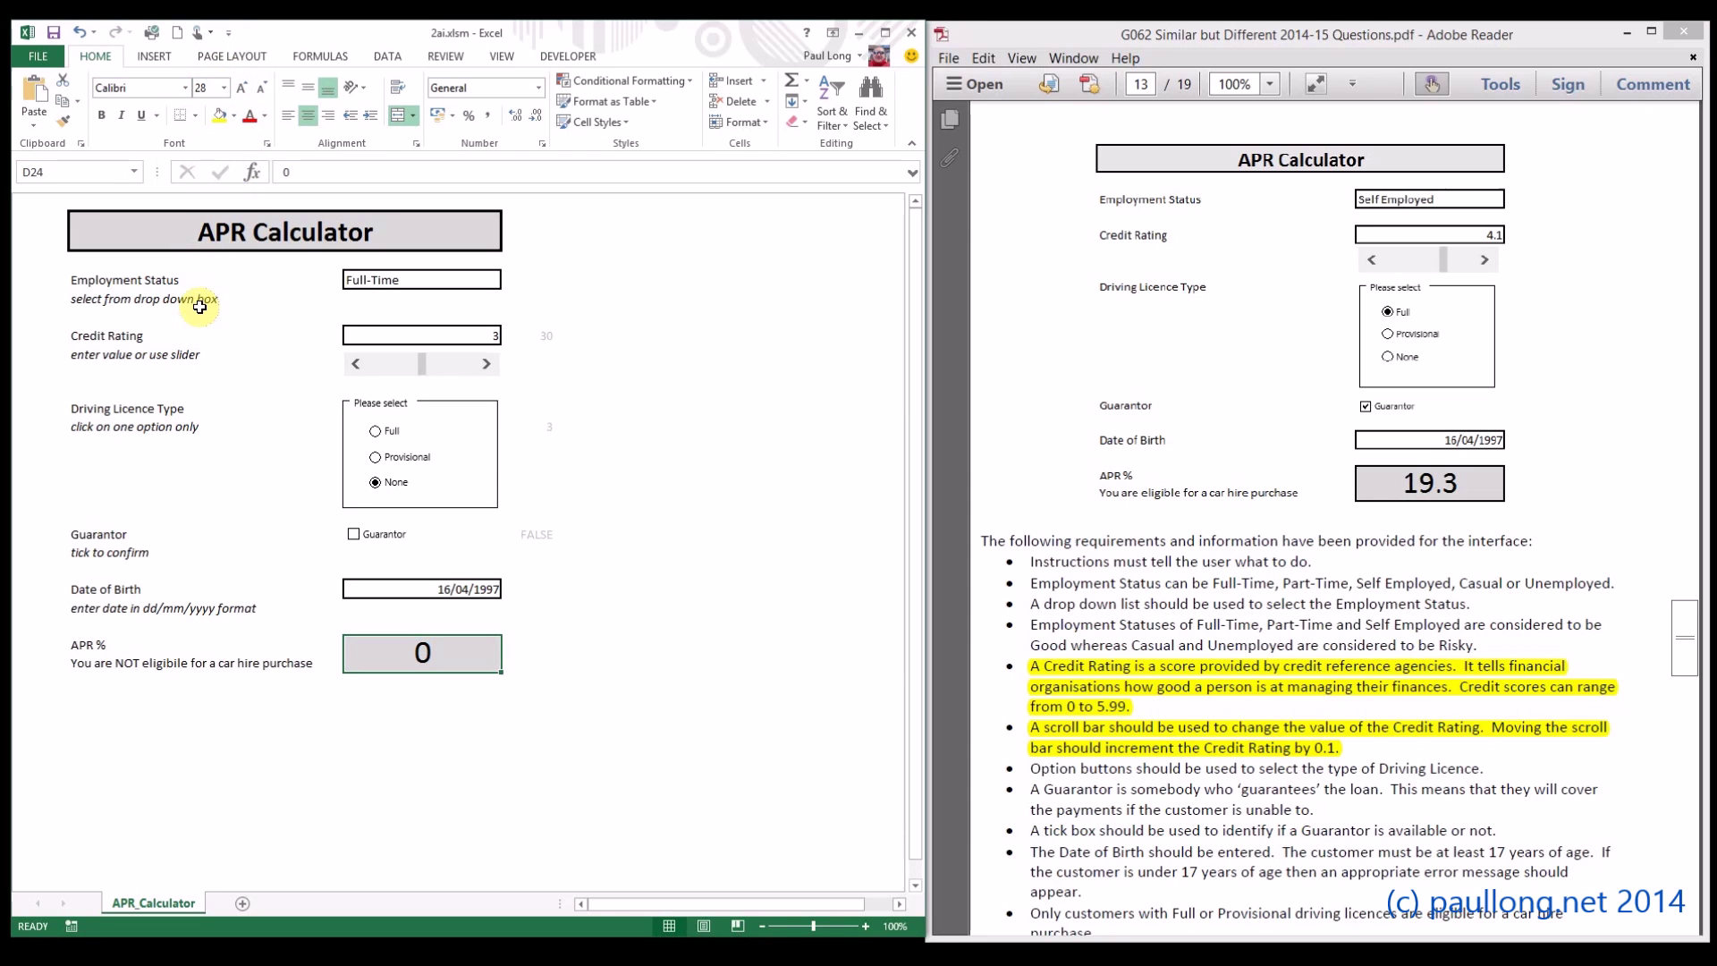
click(498, 795)
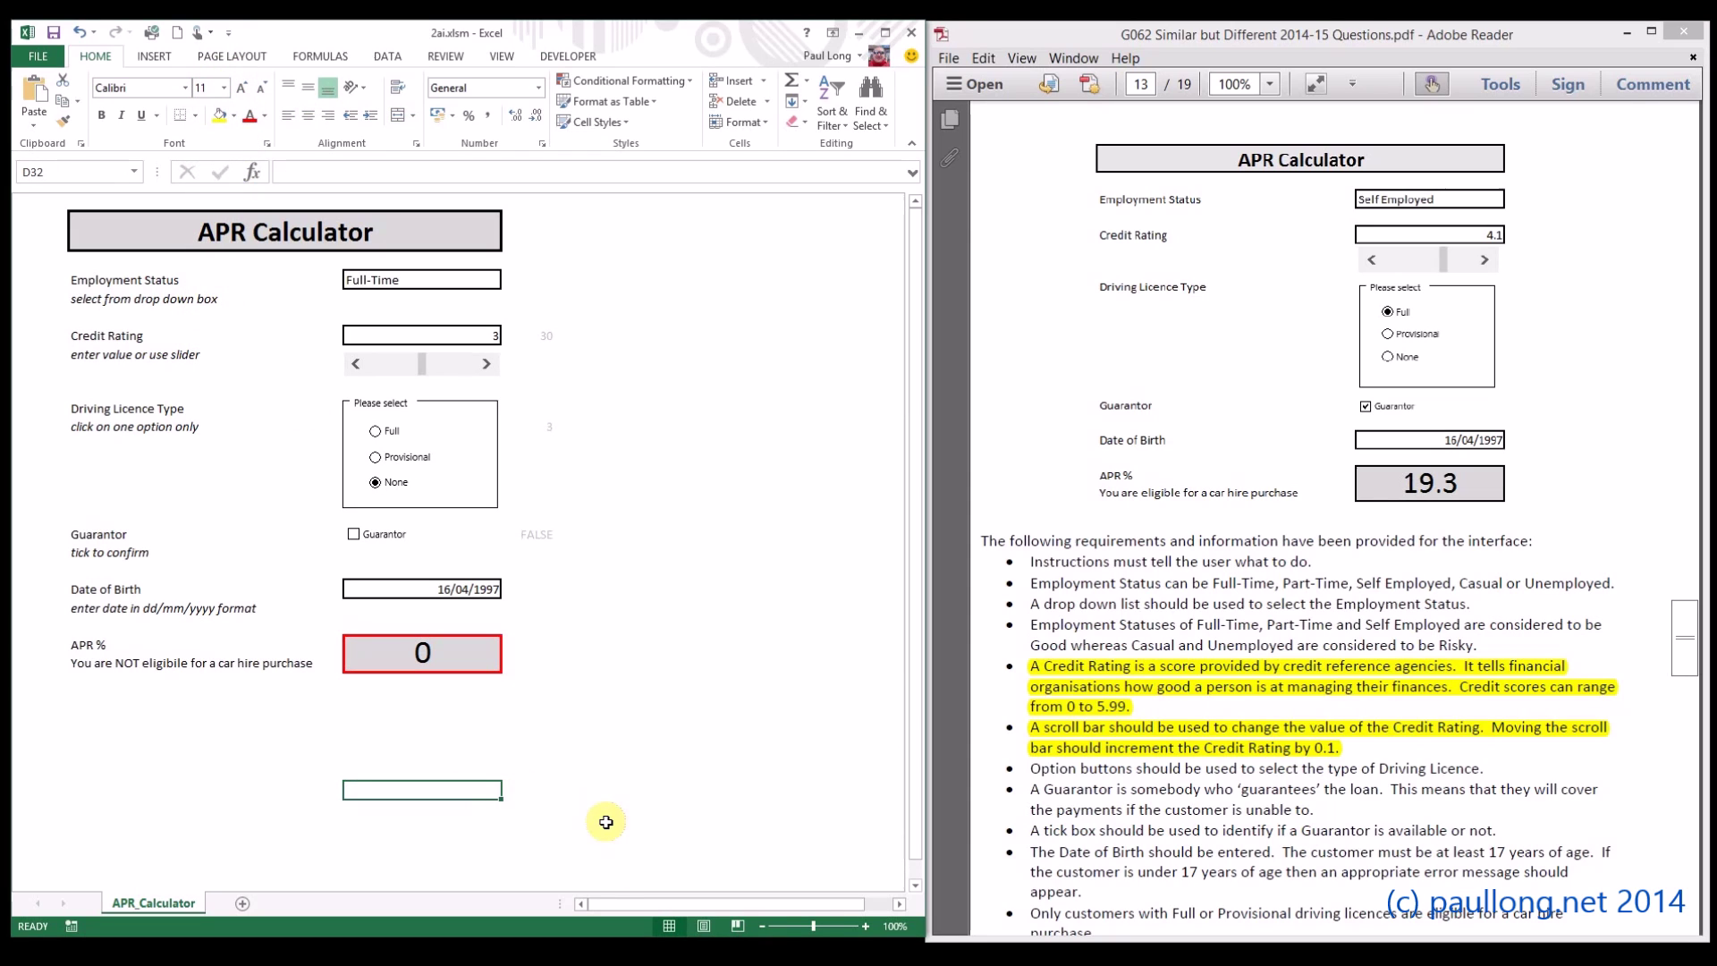
drag(479, 651, 138, 237)
click(402, 492)
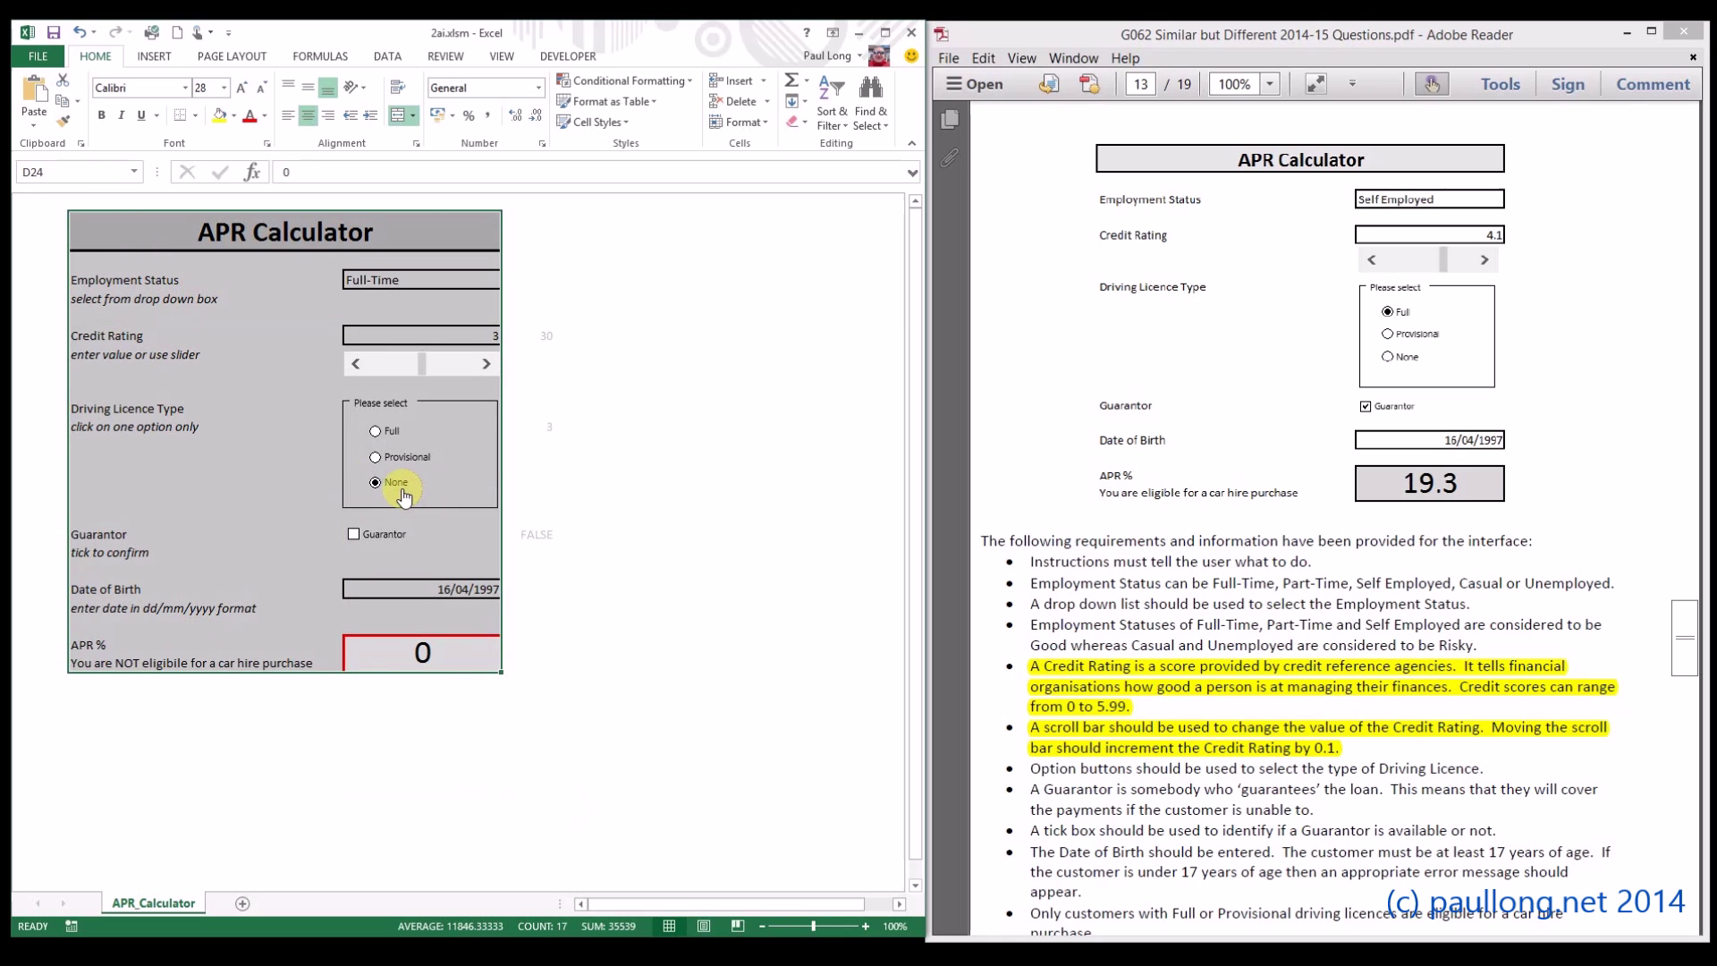
click(457, 280)
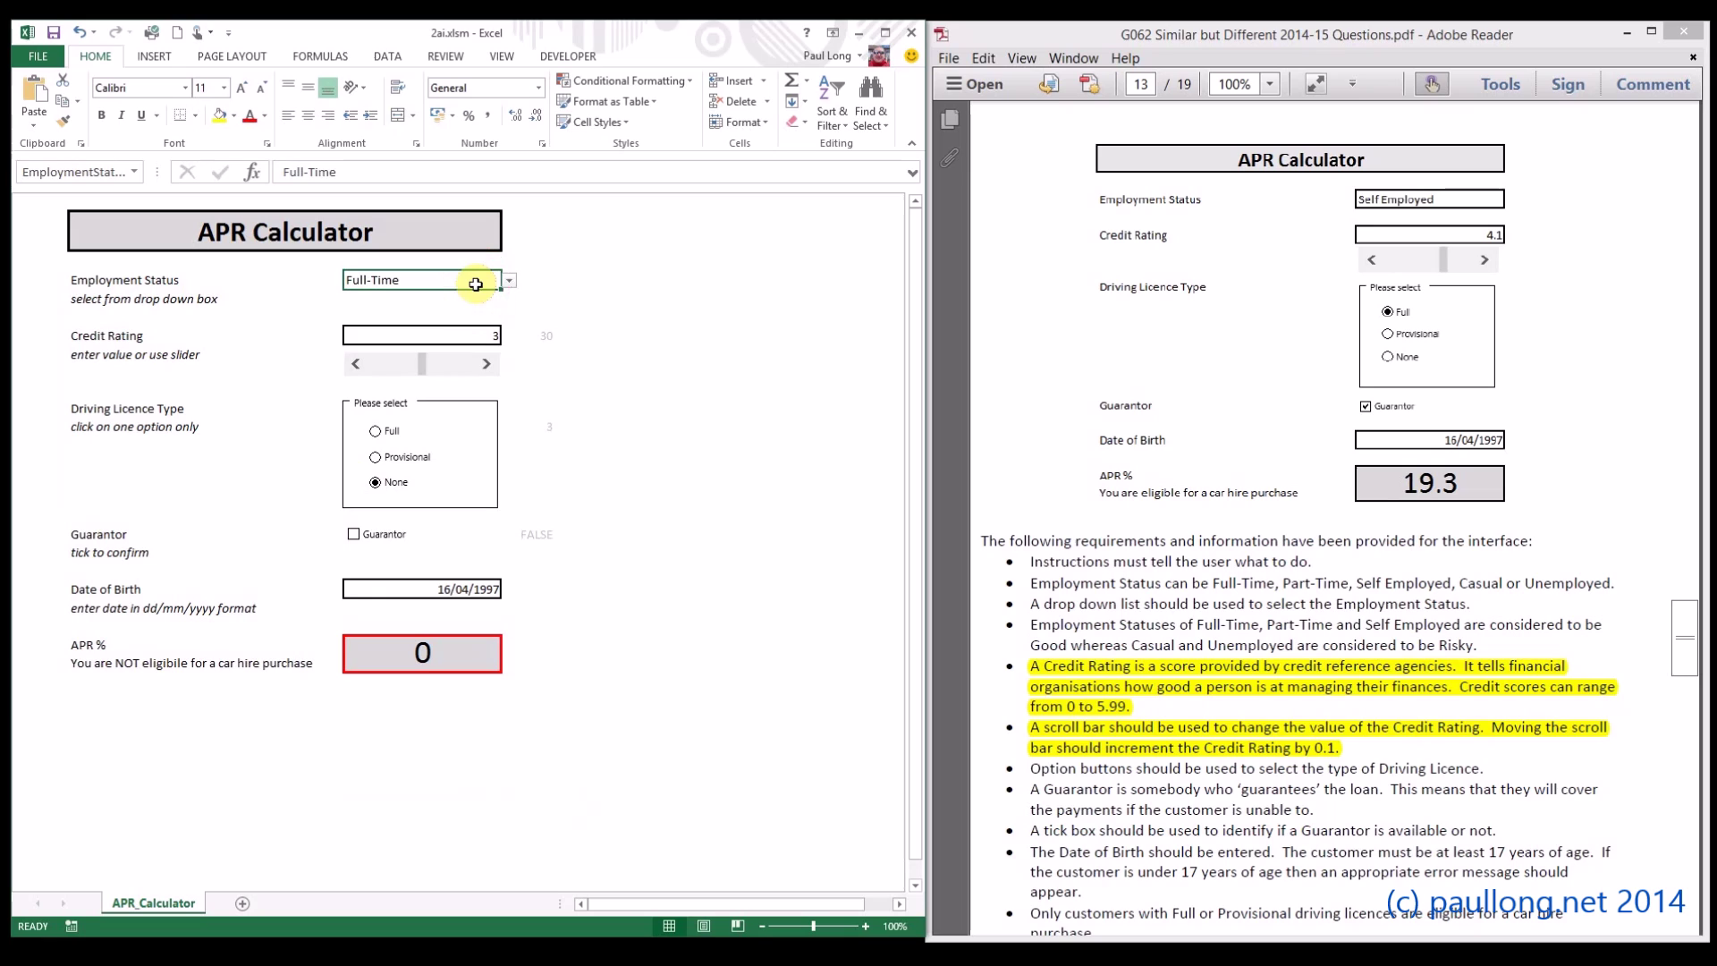
click(467, 298)
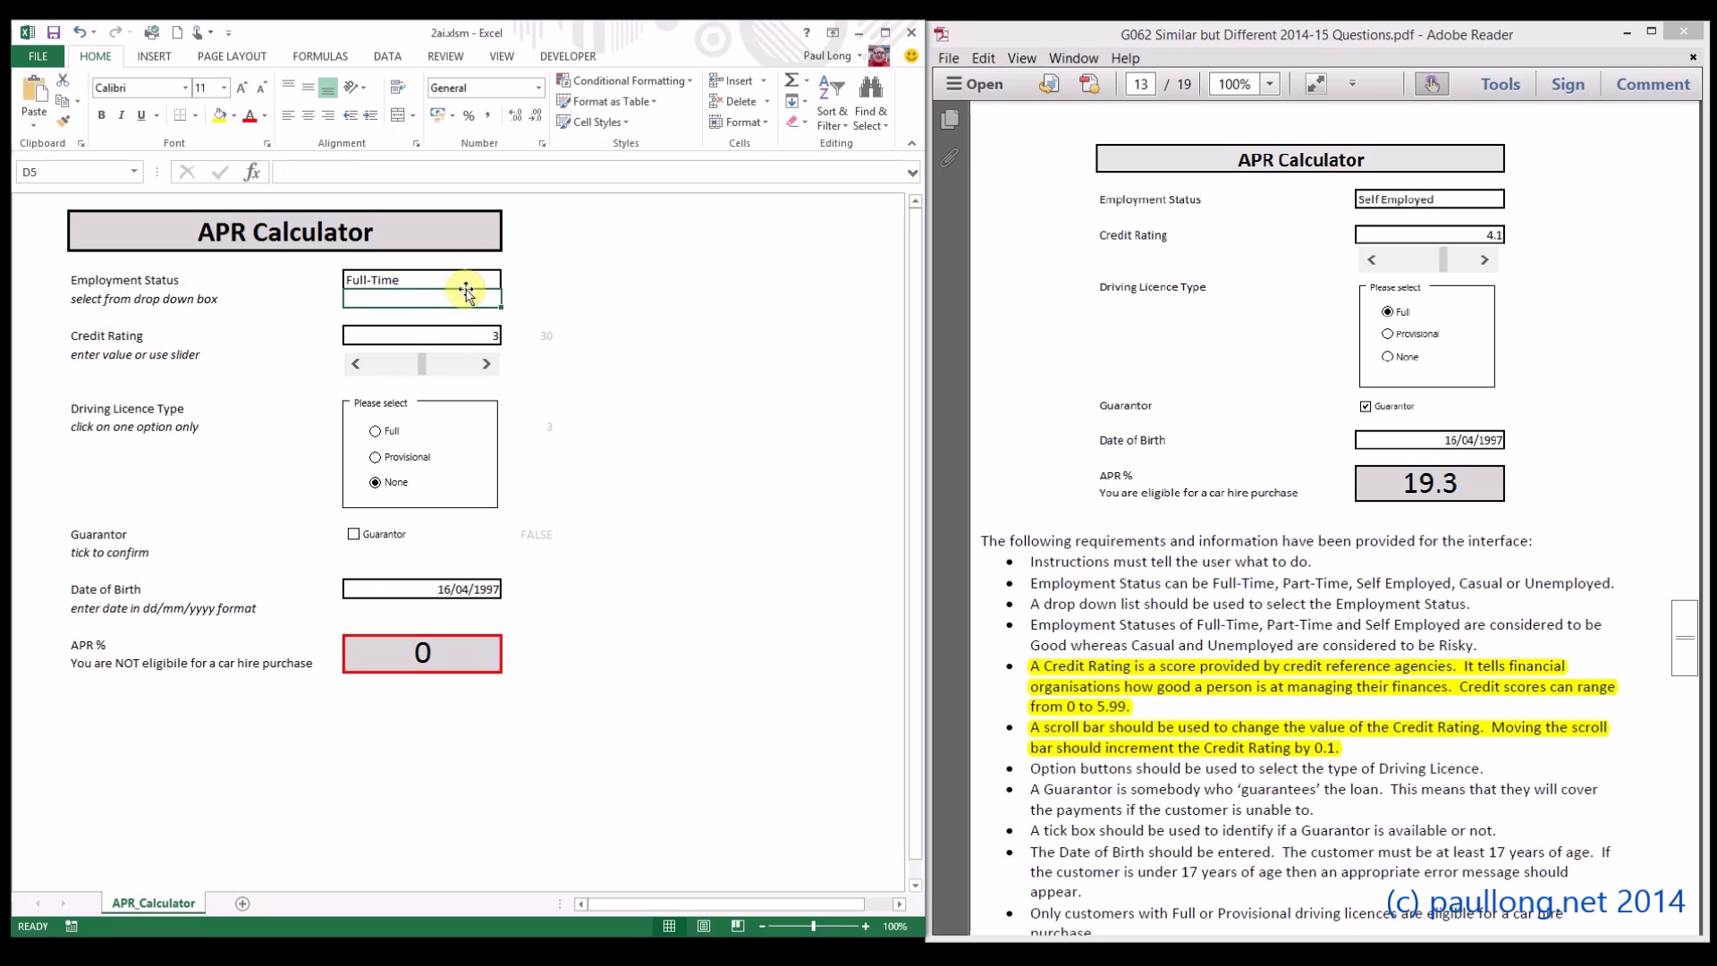
click(421, 319)
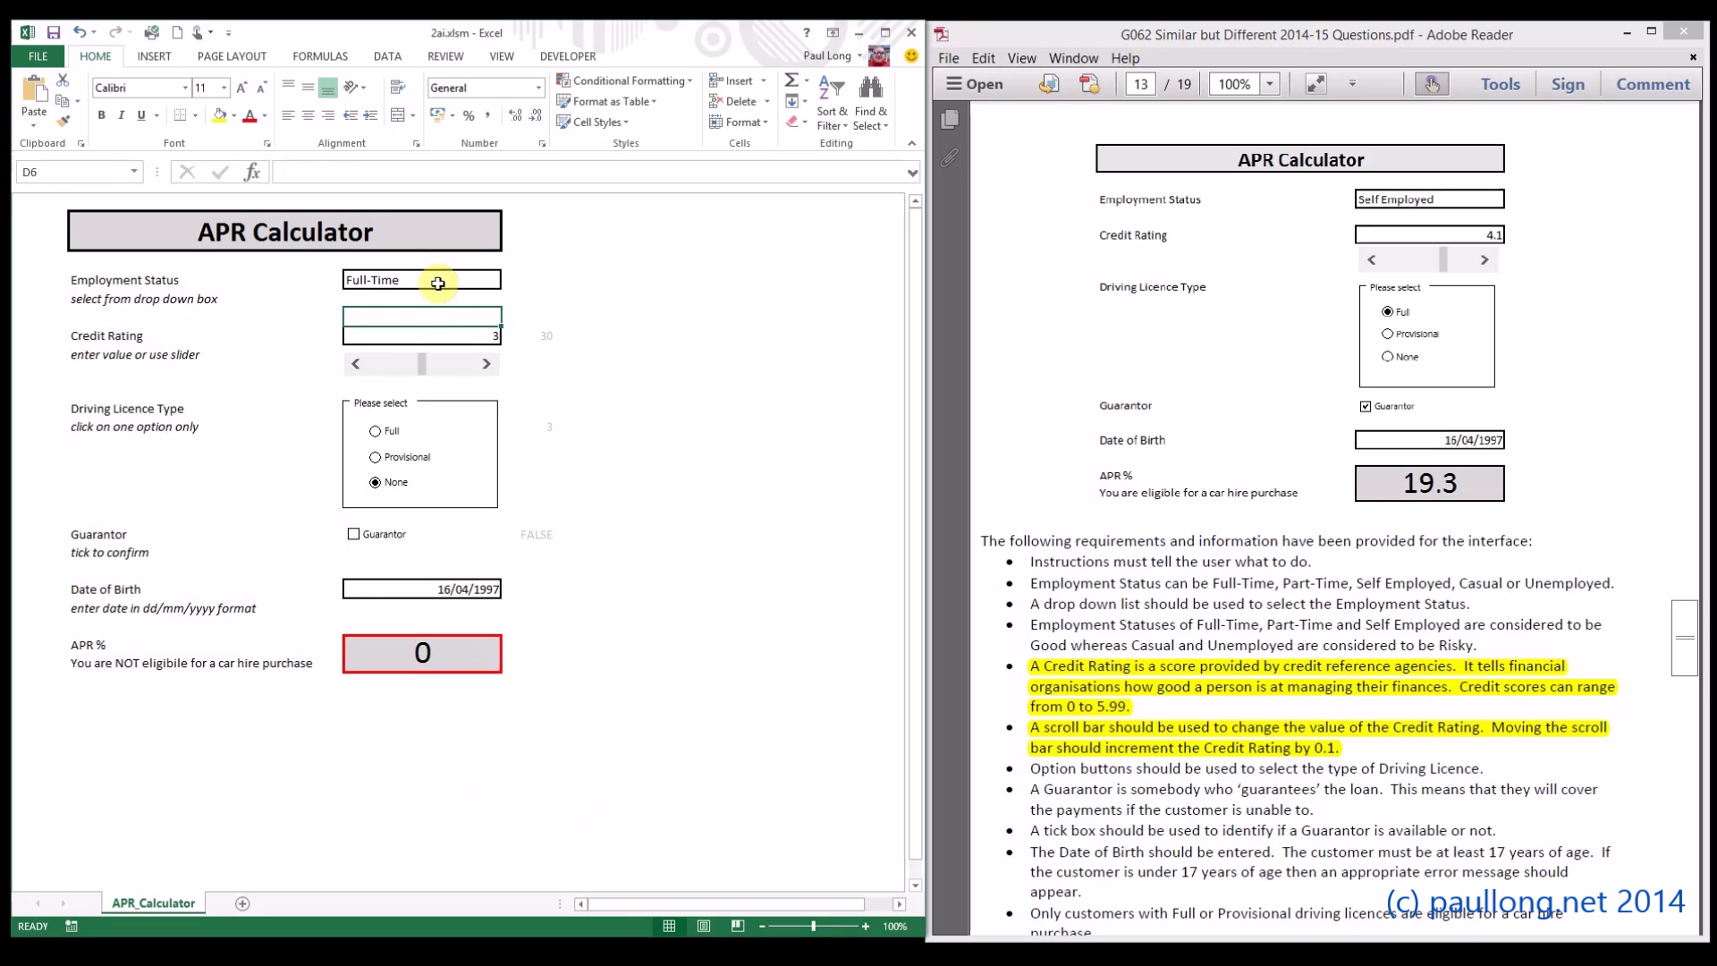
click(440, 282)
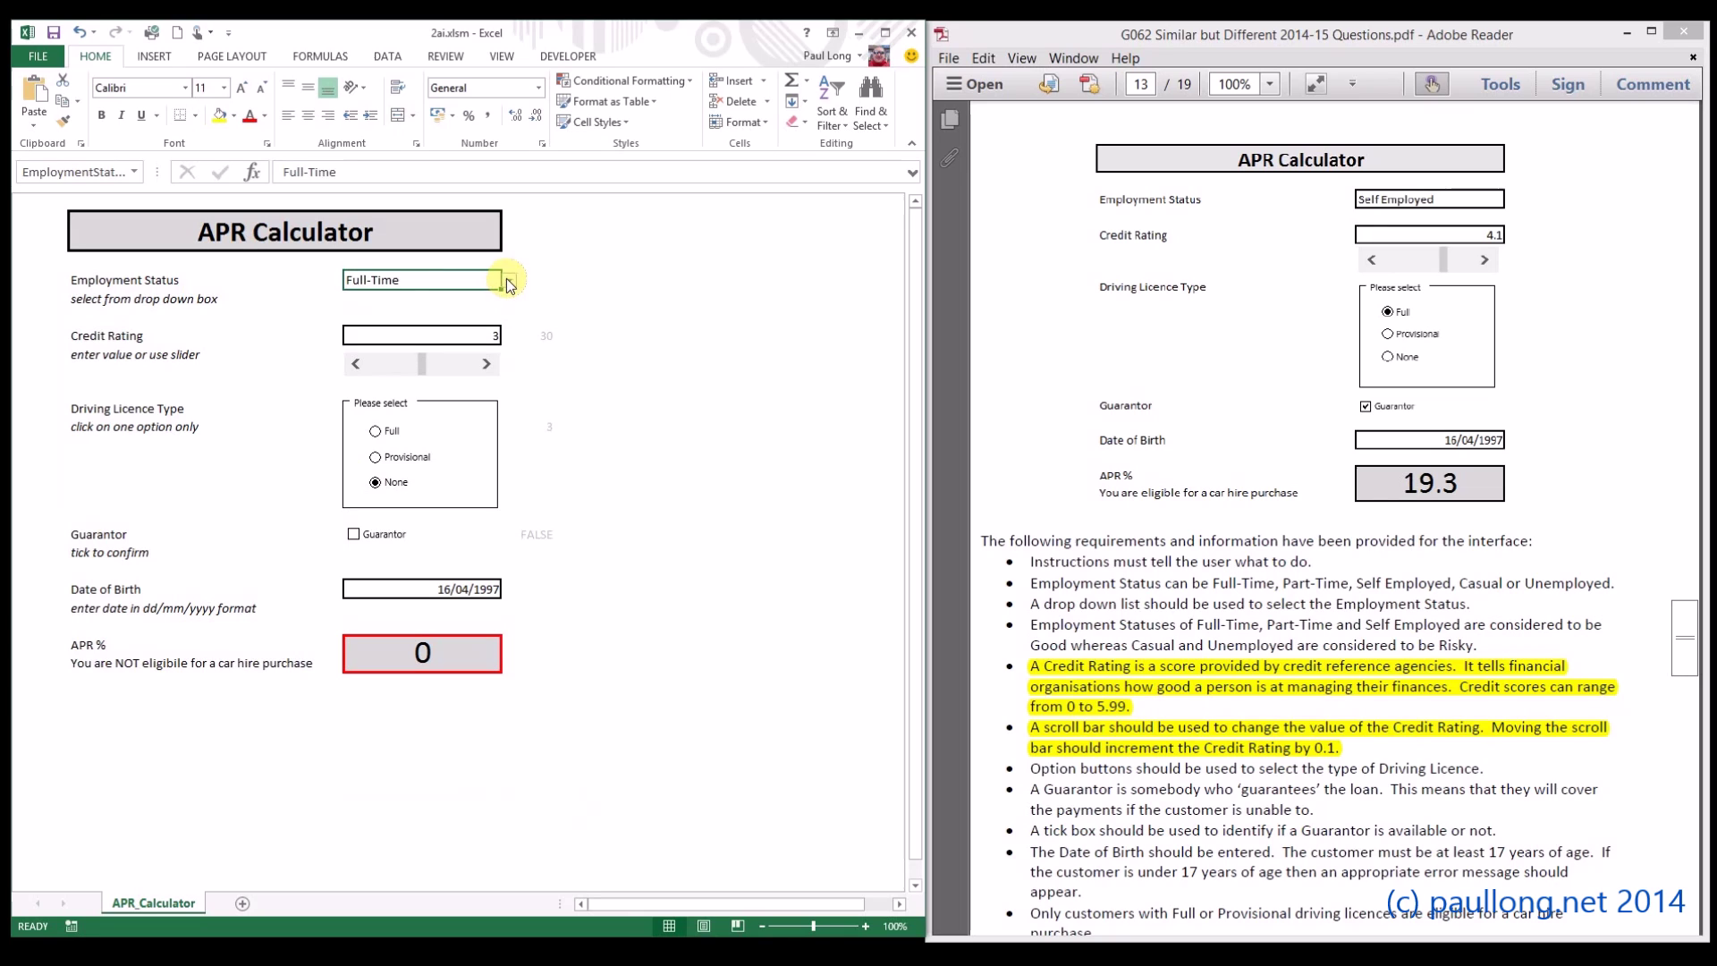